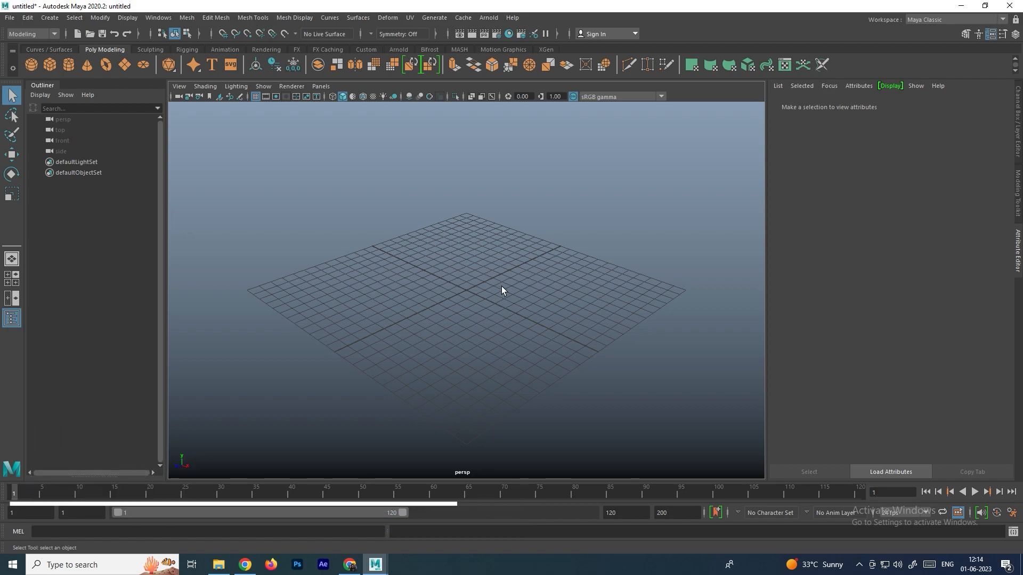
Create a polygon sphere and switch it to vertex component mode
left_click(31, 65)
scroll(491, 259, "up", 1)
scroll(500, 249, "up", 2)
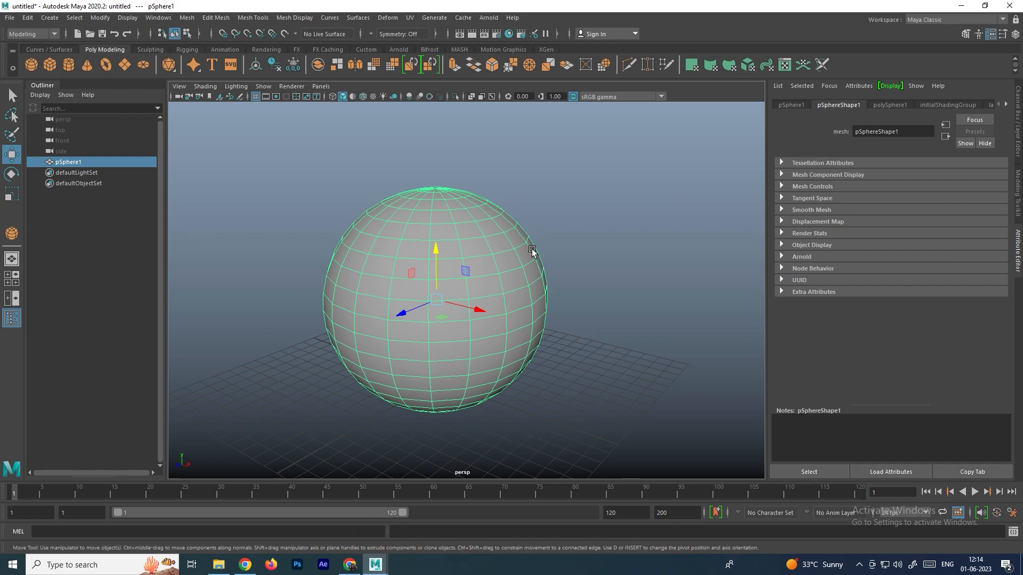
right_click_drag(513, 244, 446, 237)
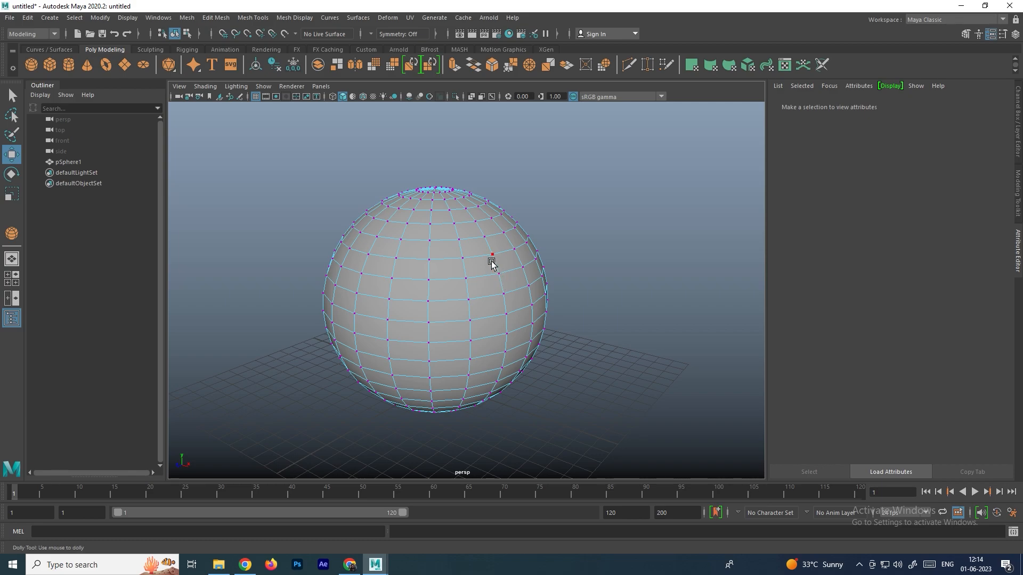
Select a single vertex and an area of vertices on the sphere's upper side, and clear the selection
scroll(491, 263, "up", 3)
left_click(558, 228)
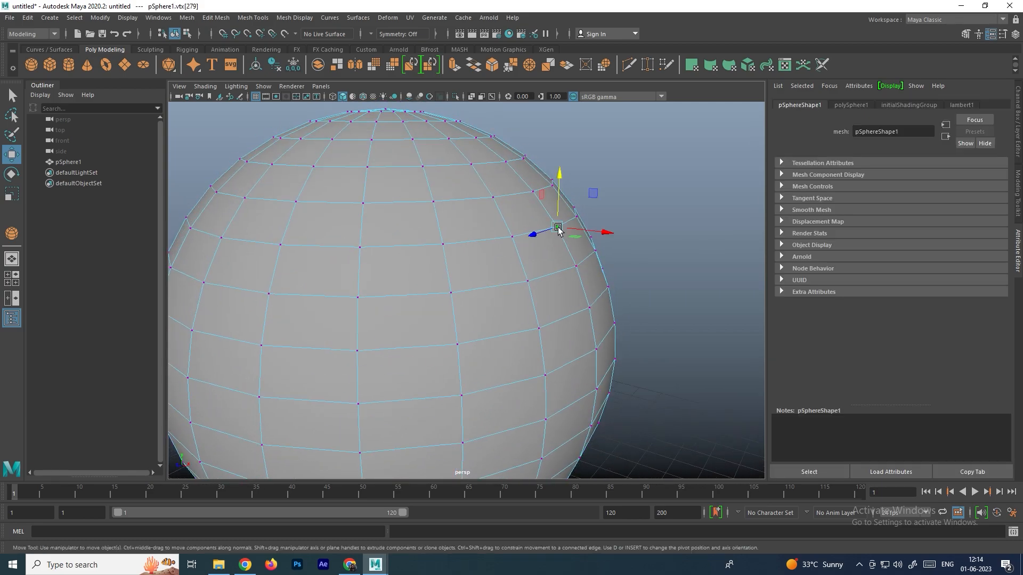
left_click(616, 234)
left_click_drag(545, 243, 633, 339)
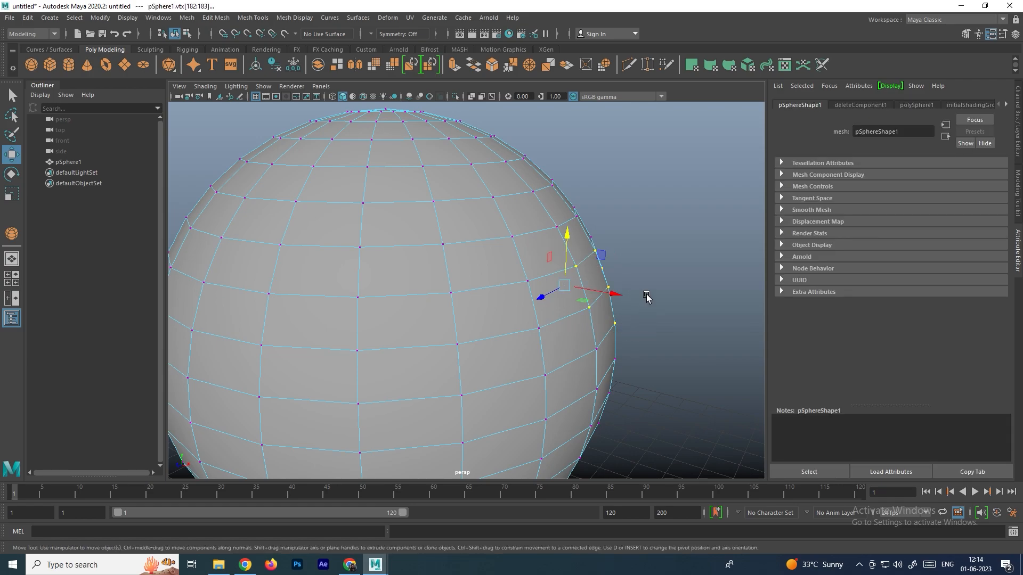
left_click(647, 294)
scroll(621, 286, "down", 5)
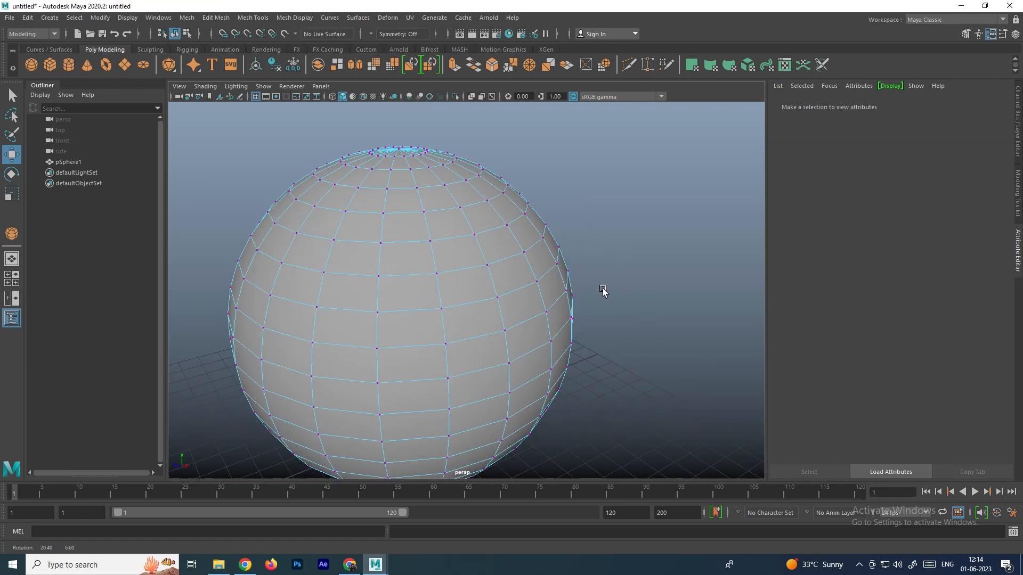
Switch to edge mode, delete a block of edges on the sphere's upper front, and undo the deletion
right_click(517, 255)
right_click_drag(517, 255, 517, 226)
left_click_drag(454, 249, 534, 314)
key("Delete")
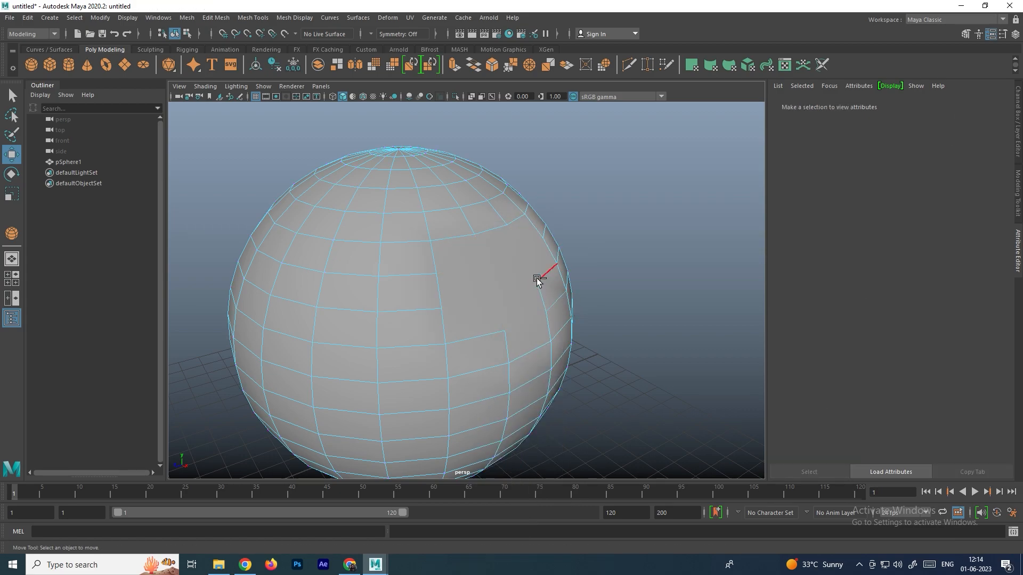
key("ctrl+z")
Delete a block of faces on the sphere's upper side, undo the deletion, and clear the selection
left_click_drag(616, 343, 500, 256)
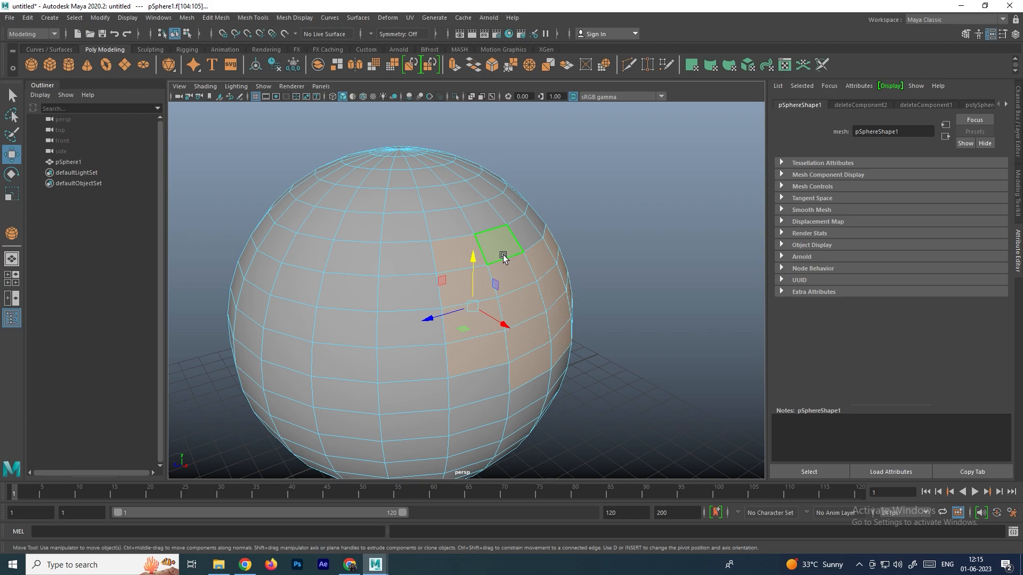
key("Delete")
key("ctrl+z")
left_click(596, 246)
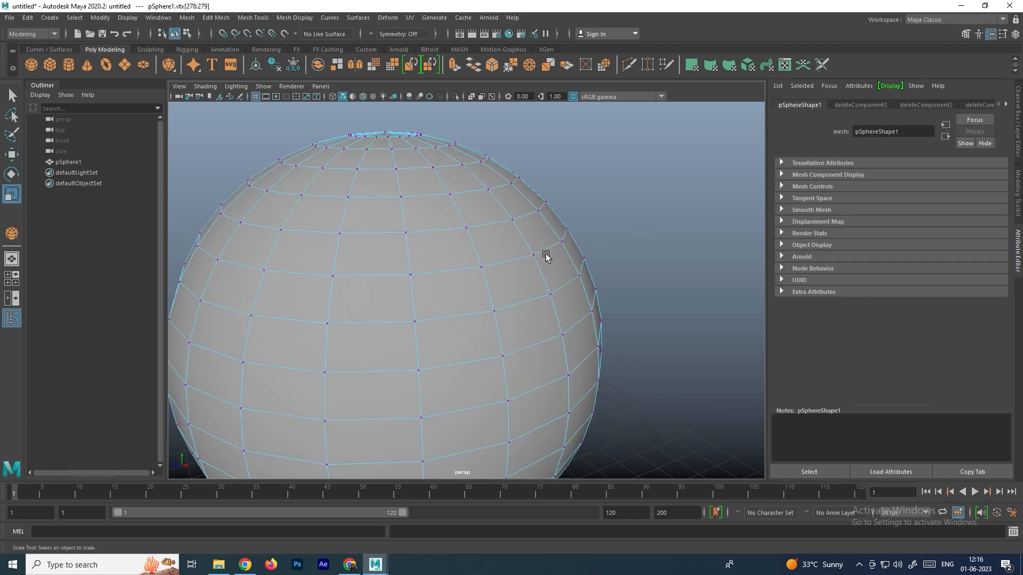
In vertex mode, add neighbouring vertices of one upper horizontal row to the selection one by one, and deselect them
right_click_drag(481, 293, 449, 297)
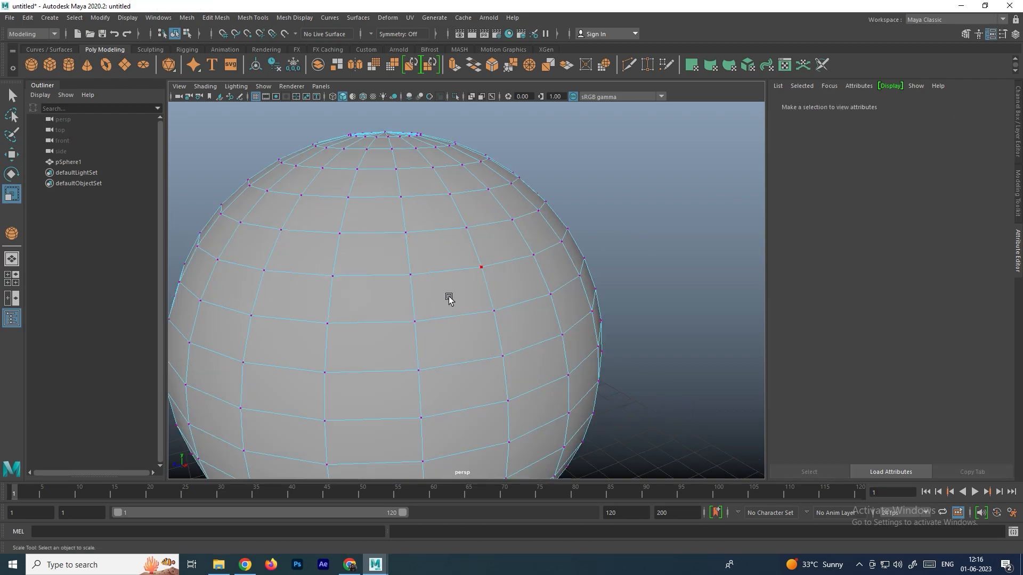
left_click(414, 276)
left_click(483, 267, "shift")
left_click(584, 259, "shift")
left_click_drag(586, 263, 525, 260, "alt")
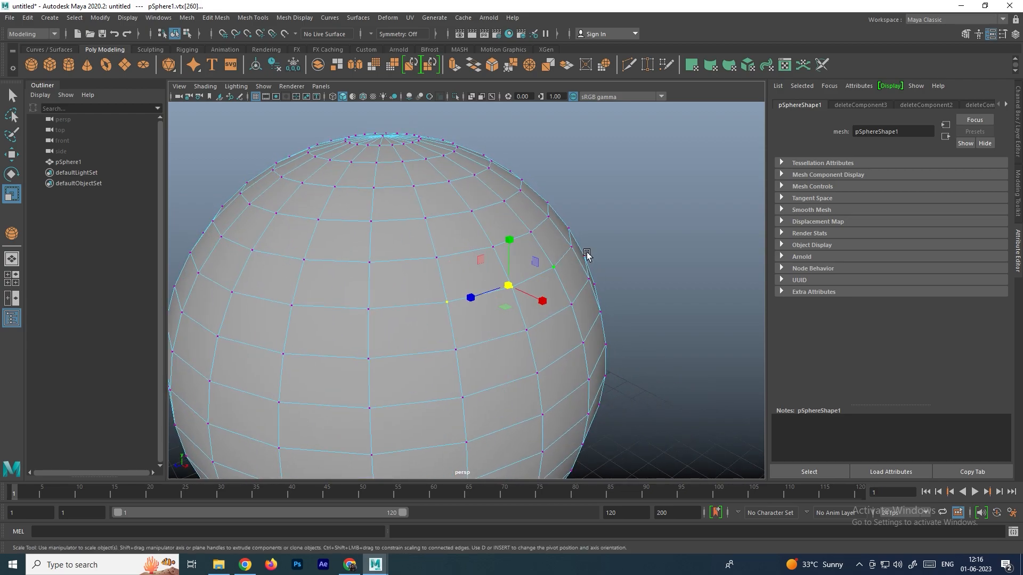
left_click(624, 250)
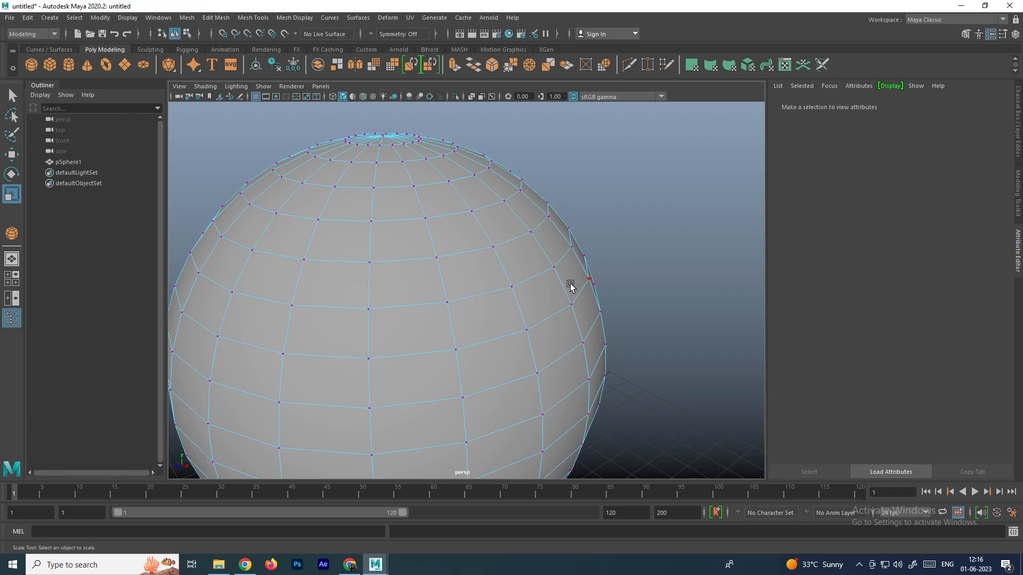
Select the whole upper horizontal vertex loop from two adjacent vertices, and clear the selection
left_click_drag(446, 303, 347, 281, "alt")
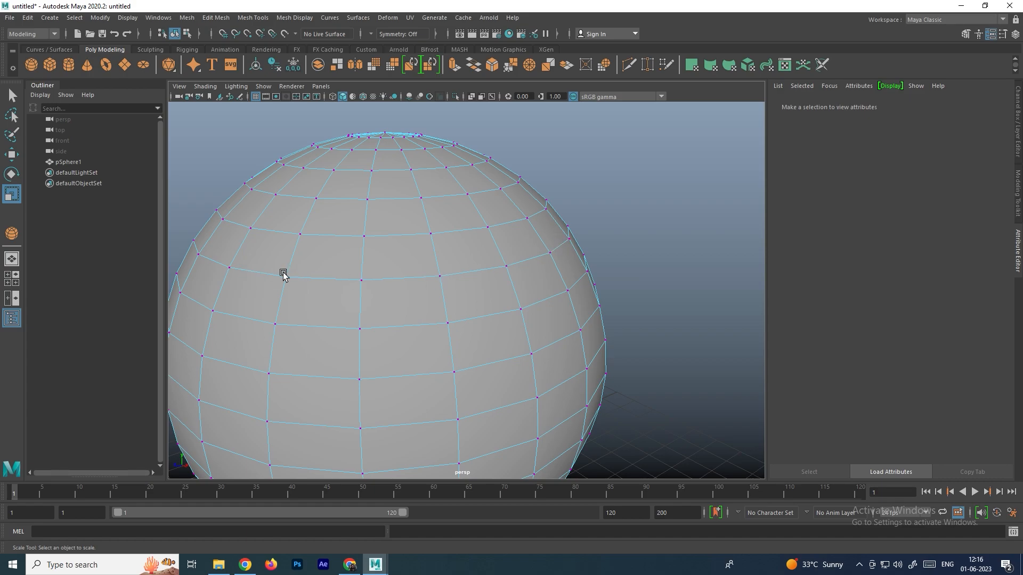
left_click(361, 282)
double_click(442, 277, "shift")
mouse_move(314, 281)
left_mouse_down("alt")
mouse_move(512, 271)
mouse_move(326, 280)
left_mouse_up("alt")
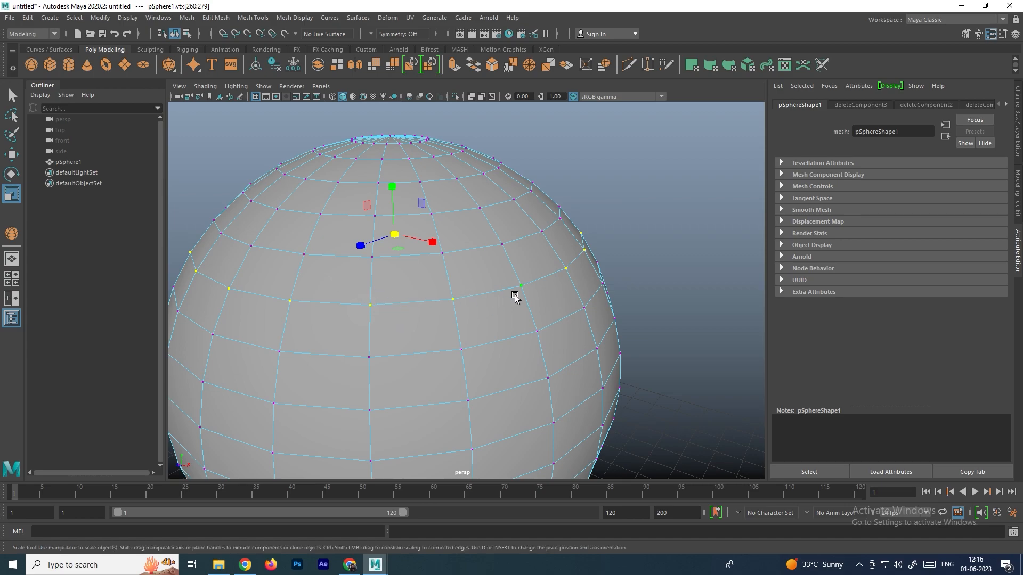
left_click(634, 273)
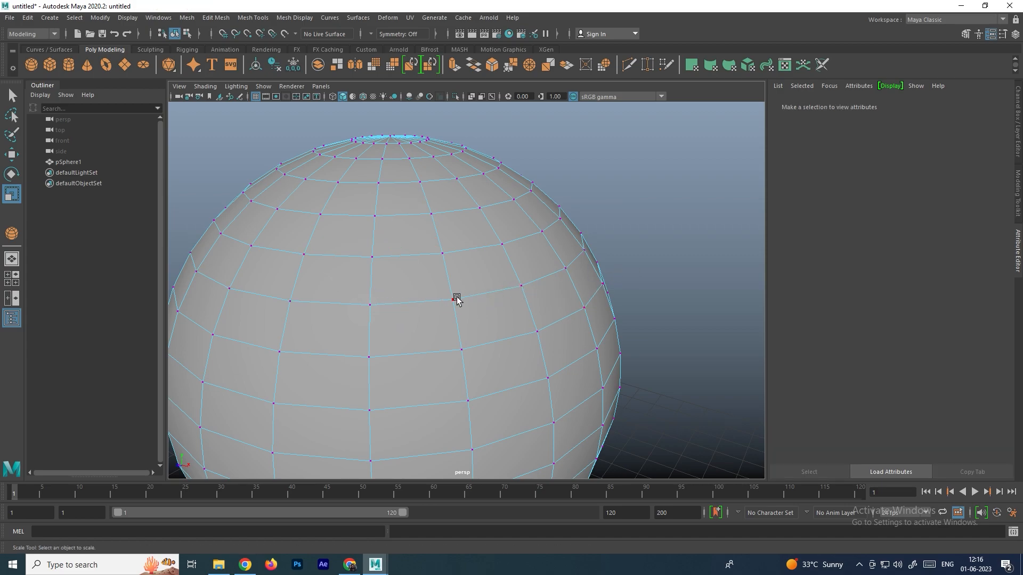
Select a partial run of vertices along the upper row between two vertices, and shift its start and end by one vertex
left_click(453, 300)
mouse_move(545, 305)
left_mouse_down("alt")
mouse_move(564, 303)
mouse_move(529, 306)
left_mouse_up("alt")
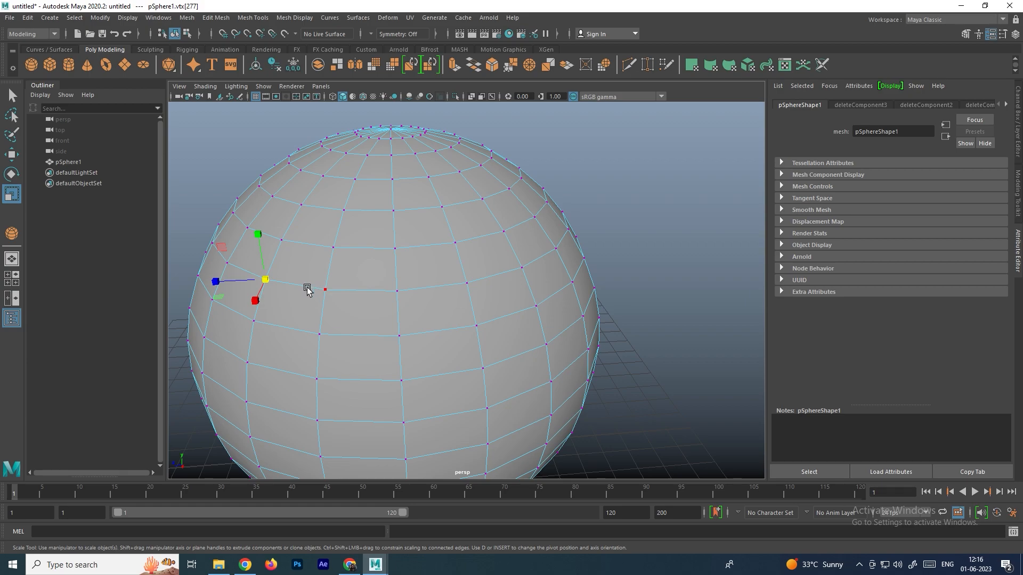
double_click(522, 269, "shift")
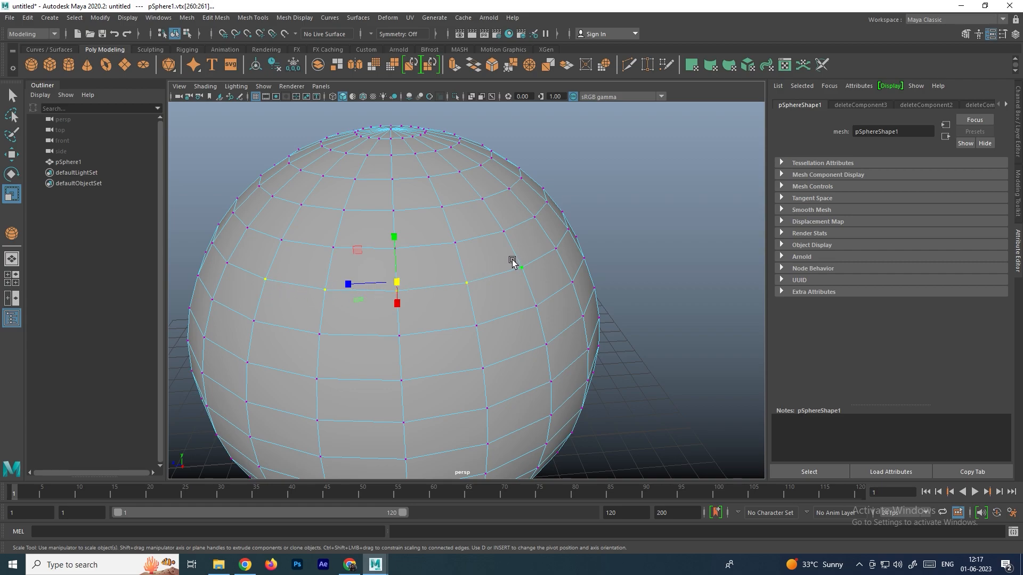
left_click(264, 283)
double_click(557, 248, "shift")
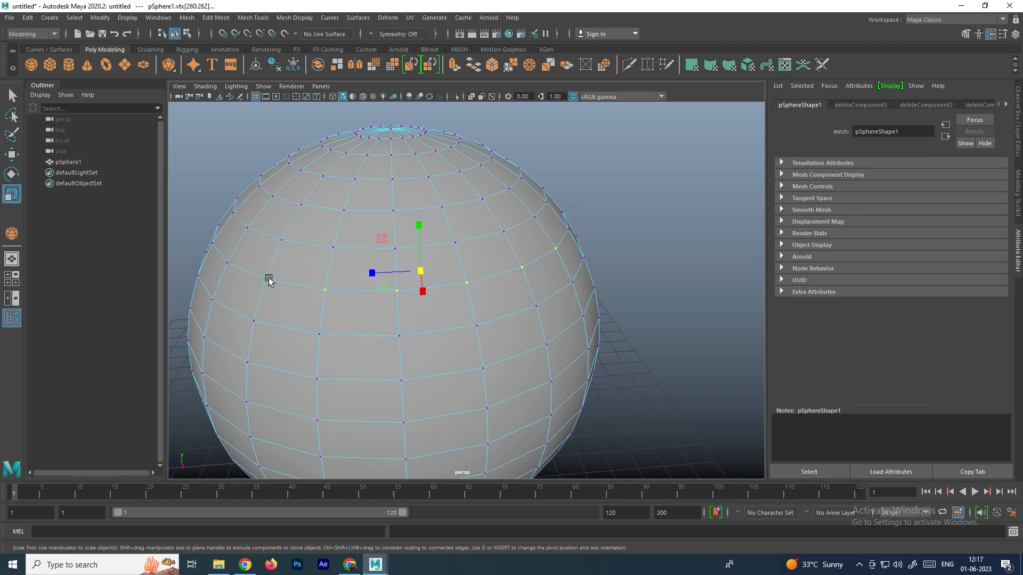
left_click_drag(512, 270, 413, 293, "alt")
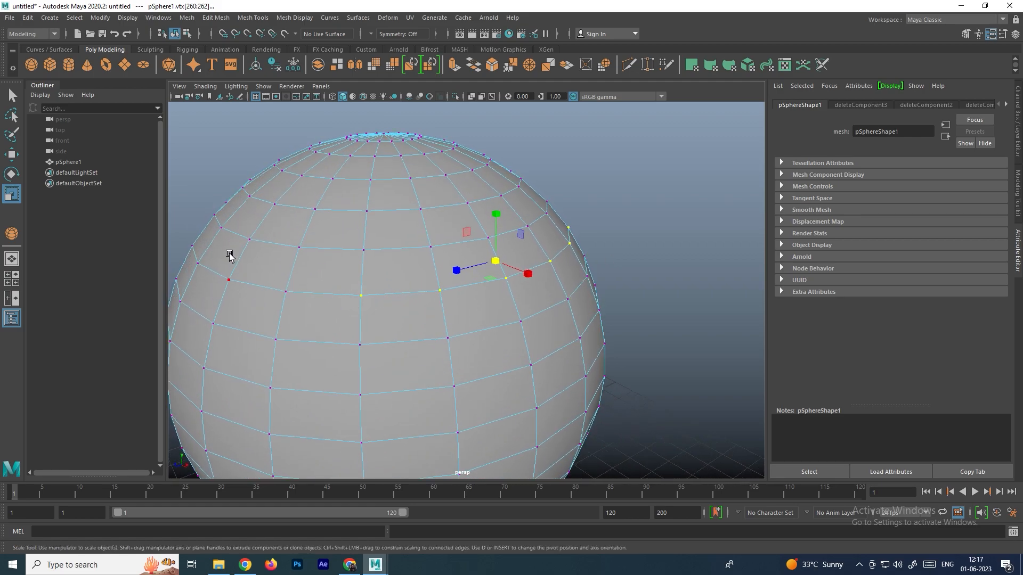
Replace the partial selection with the complete horizontal vertex loop around the upper sphere
left_click(362, 297)
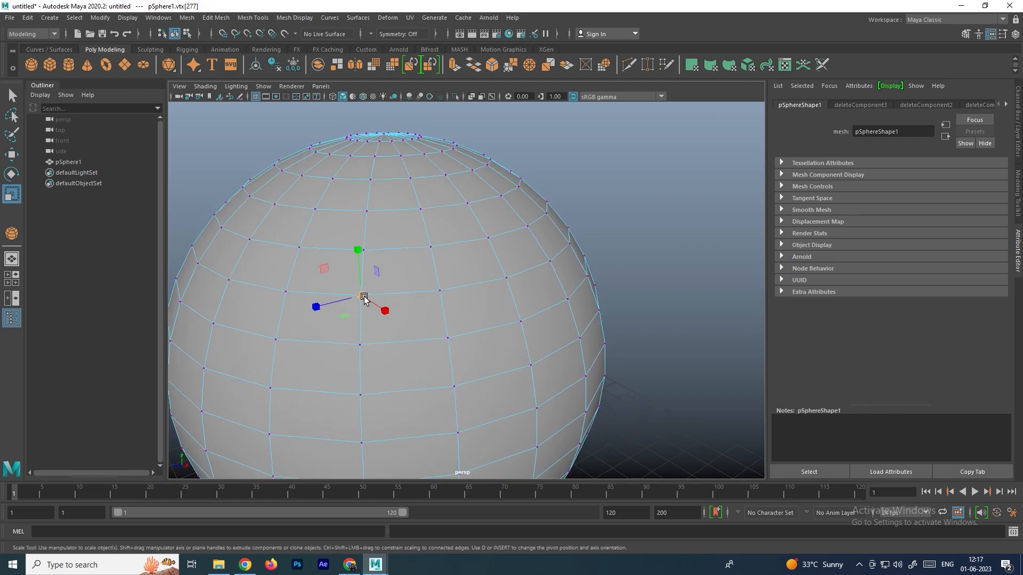
left_click(455, 296)
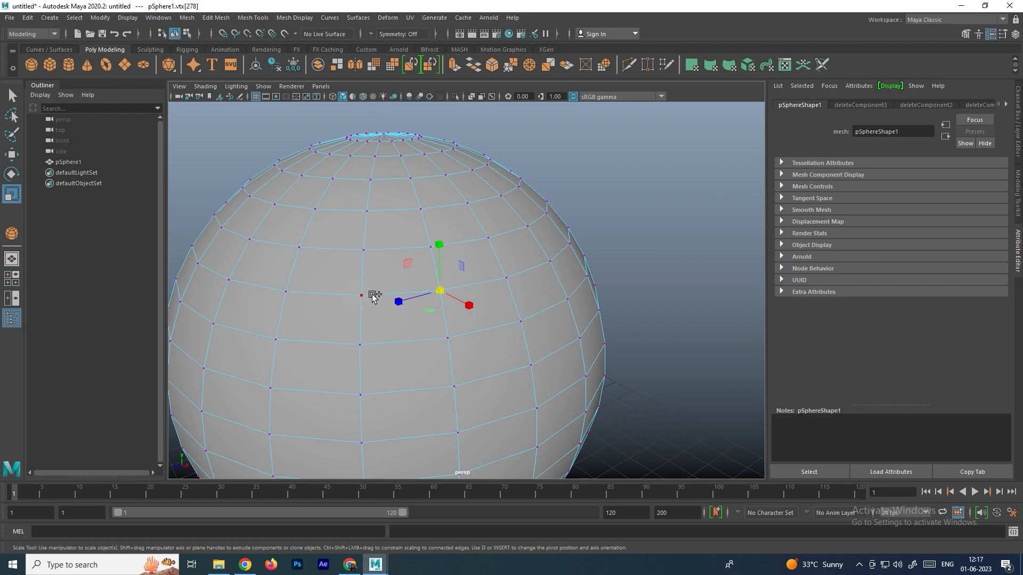
double_click(506, 280)
left_click_drag(507, 281, 418, 289, "alt")
scroll(422, 271, "down", 2)
middle_click_drag(430, 273, 470, 303, "alt")
left_click_drag(493, 307, 471, 300, "alt")
scroll(468, 295, "up", 2)
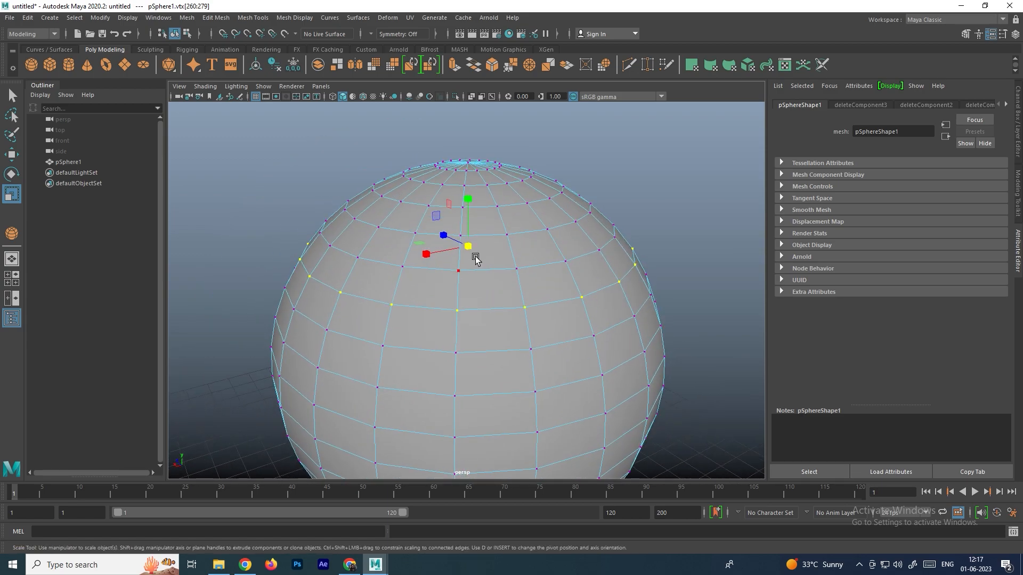
Scale the selected vertex loop inward and move it down to form a deep groove around the sphere
left_click_drag(470, 250, 385, 311)
left_click_drag(477, 289, 458, 272, "alt")
key("w")
left_click_drag(476, 204, 515, 281)
key("r")
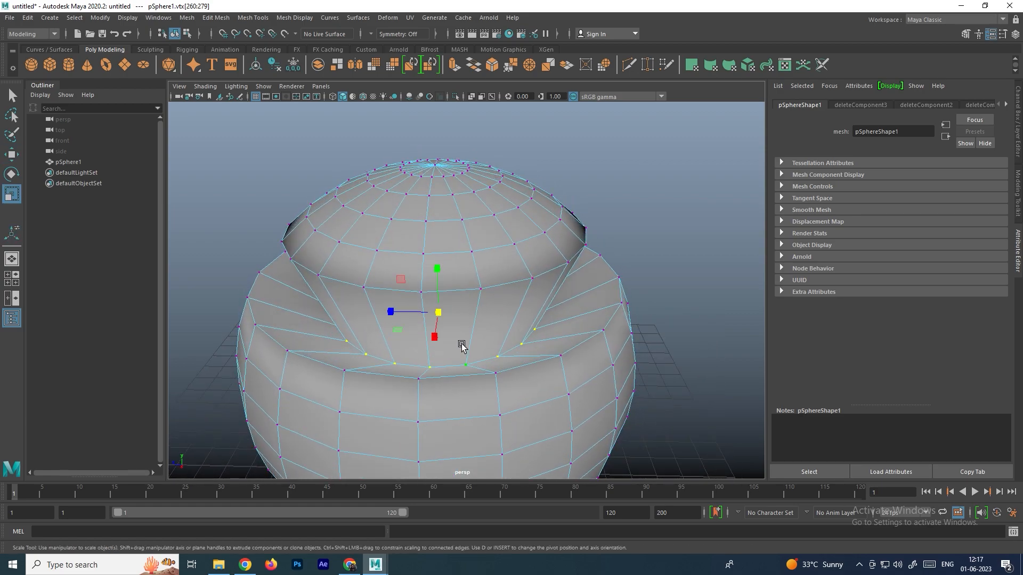
mouse_move(439, 315)
left_mouse_down()
mouse_move(425, 338)
mouse_move(465, 298)
mouse_move(443, 335)
left_mouse_up()
Turn on smooth mesh preview for the sphere, return to object mode and deselect it
key("3")
right_click_drag(516, 269, 566, 229)
left_click(589, 224)
left_click_drag(568, 263, 490, 282, "alt")
Undo the move and scale edits of the vertex loop and clear the selection
key("ctrl+z")
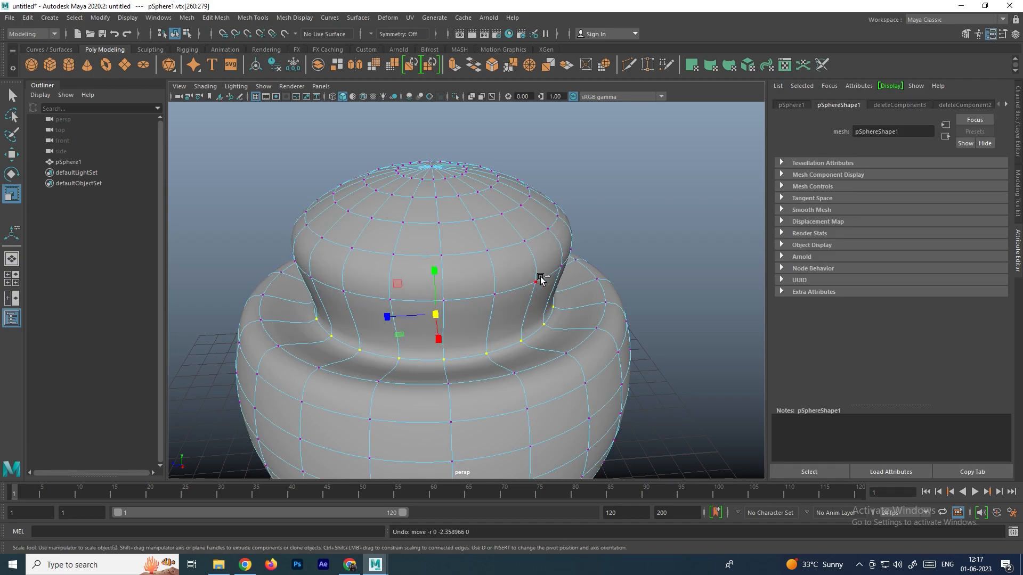
key("ctrl+z")
key("ctrl+z")
left_click(628, 245)
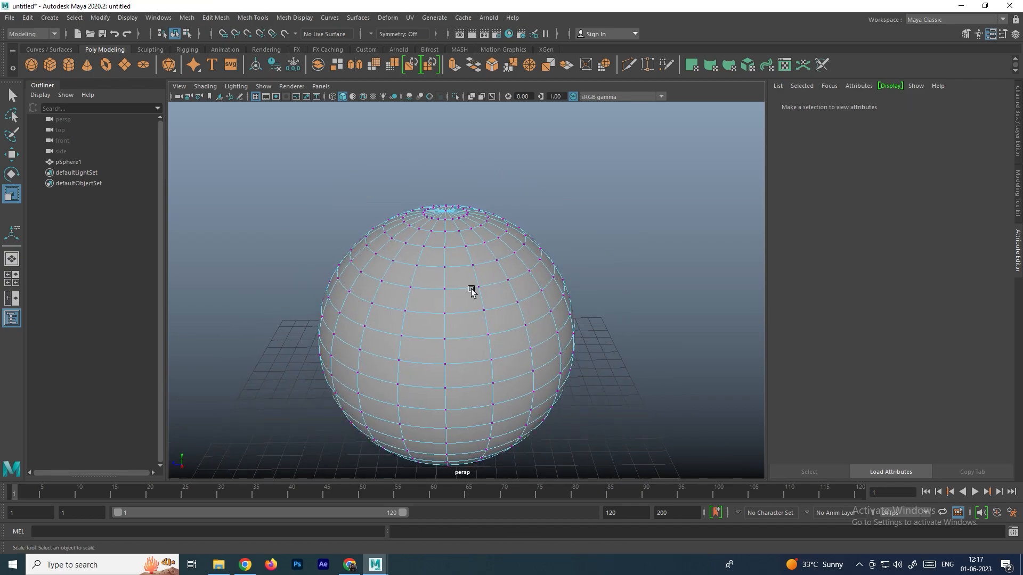
Select three horizontal vertex loops together on the upper half of the sphere, skipping one row between each
left_click(383, 249)
double_click(430, 251, "shift")
left_click_drag(441, 251, 420, 278, "alt")
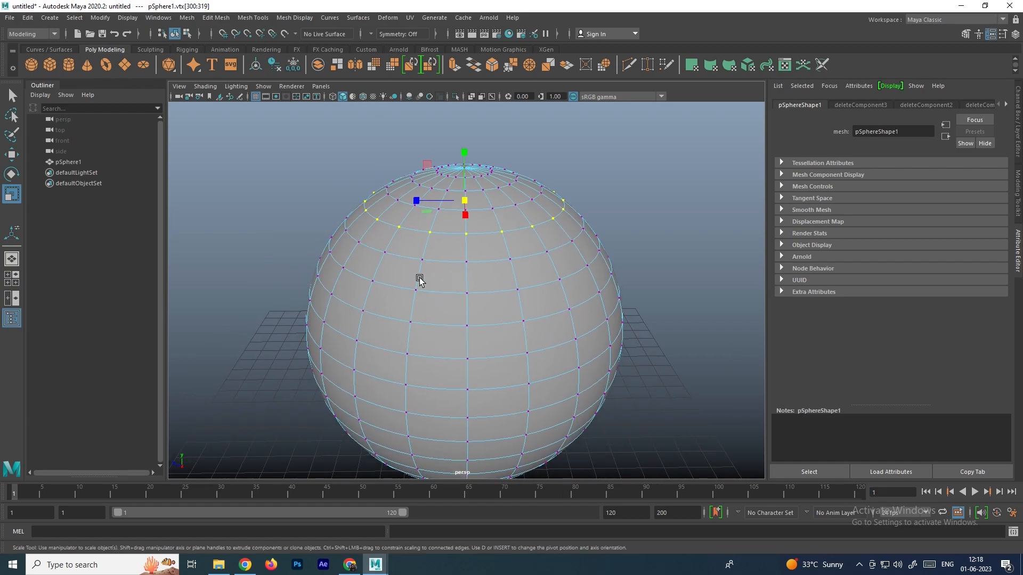
double_click(372, 282)
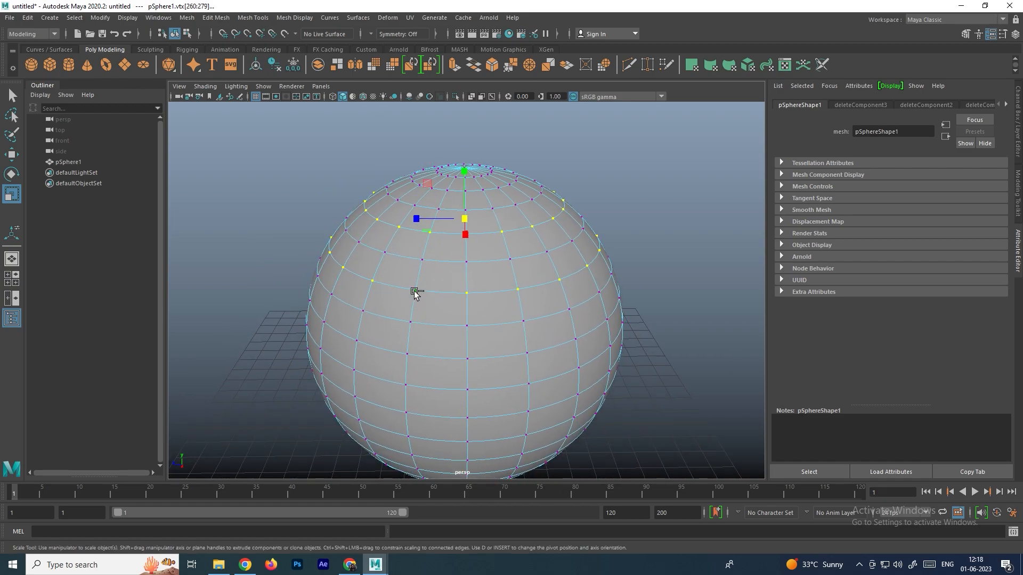
left_click(356, 340, "shift")
double_click(404, 354, "shift")
left_click_drag(418, 358, 416, 346, "alt")
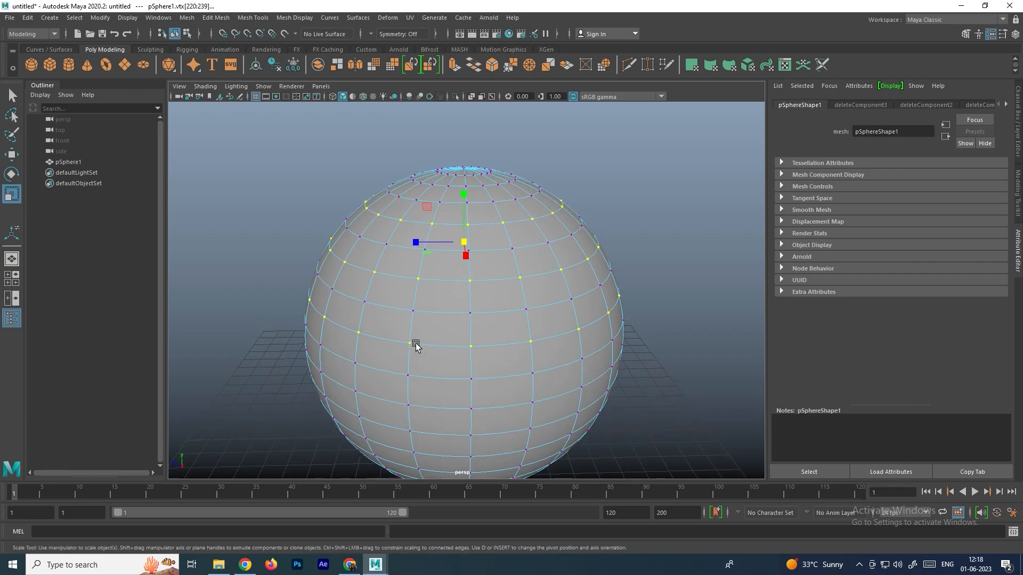
double_click(357, 392, "shift")
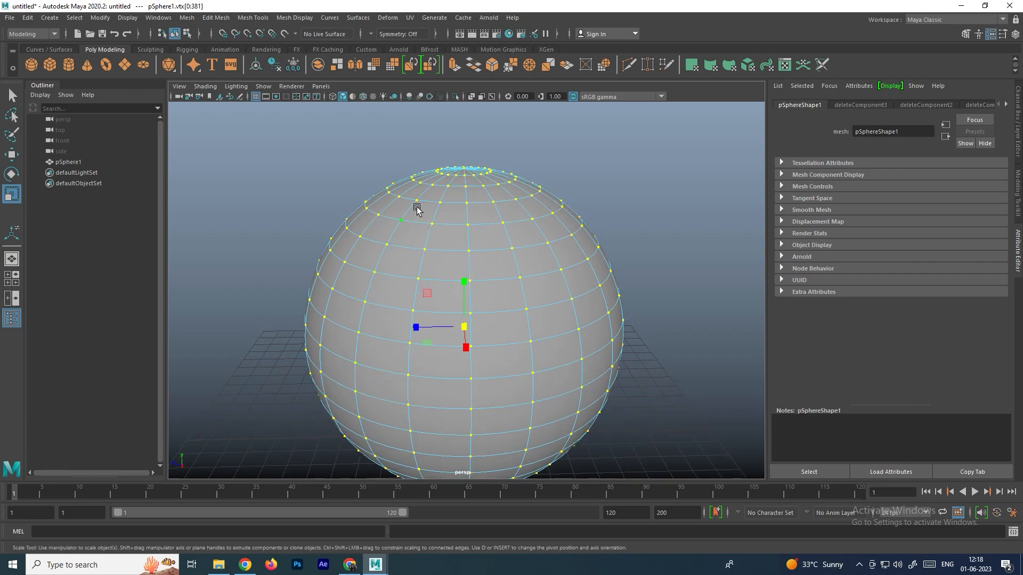
key("ctrl+z")
left_click_drag(393, 343, 372, 356, "alt")
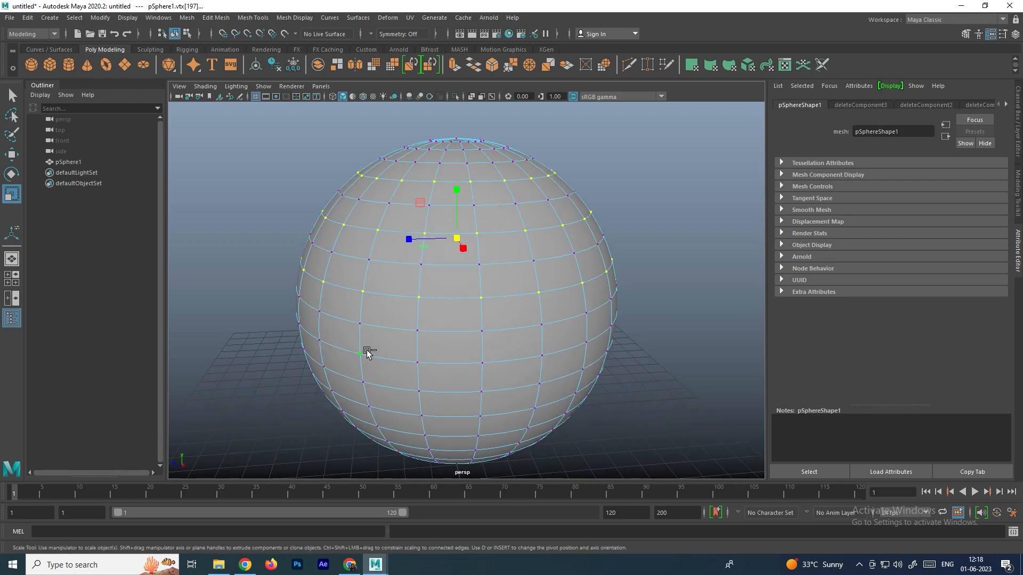
double_click(420, 362, "shift")
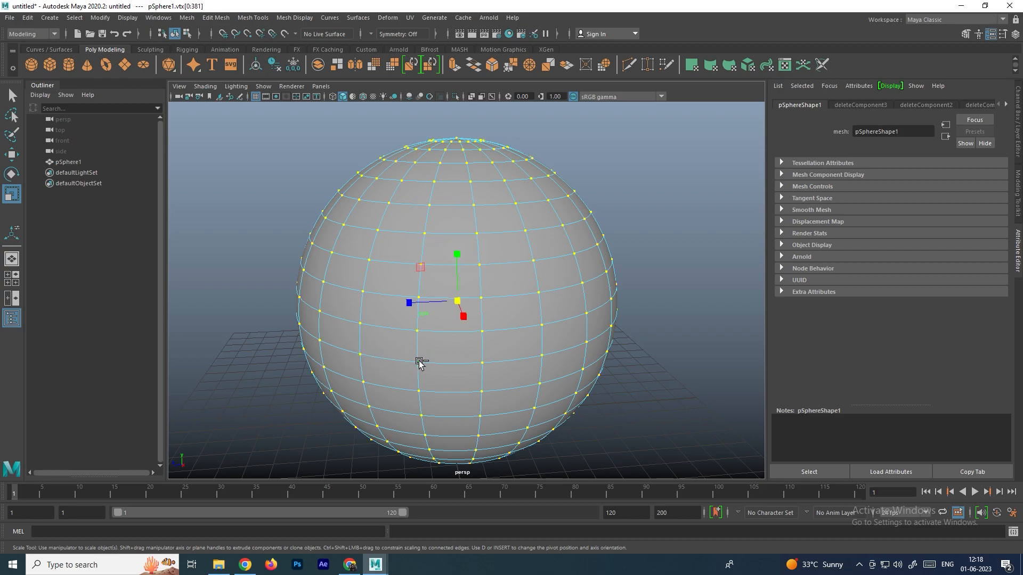
key("ctrl+z")
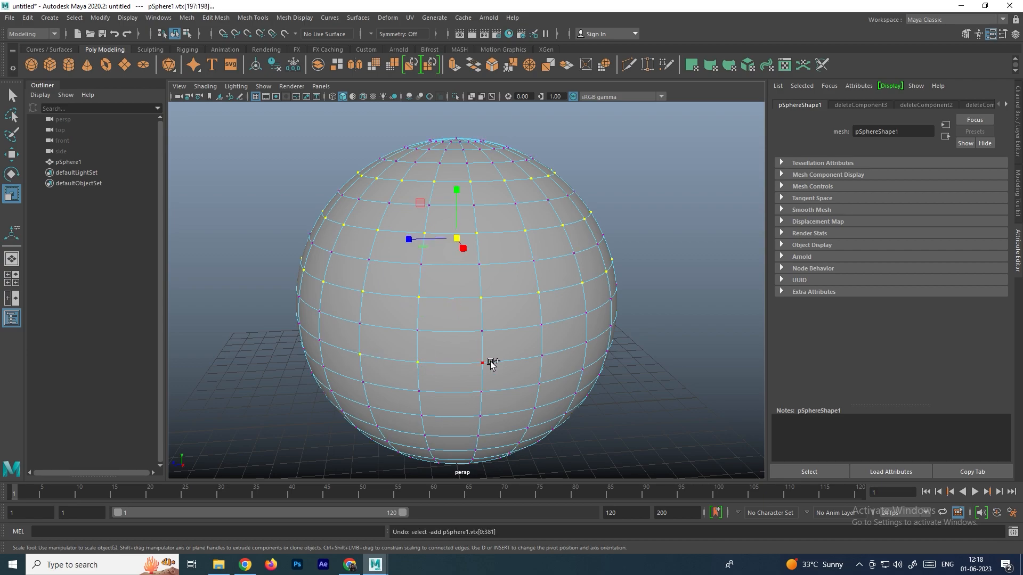
left_click(484, 364, "shift")
key("ctrl+z")
double_click(419, 361, "shift")
key("ctrl+z")
key("ctrl+z")
key("ctrl+z")
Add two lower horizontal vertex loops to the selection, again skipping one row between each
left_click(362, 355, "shift")
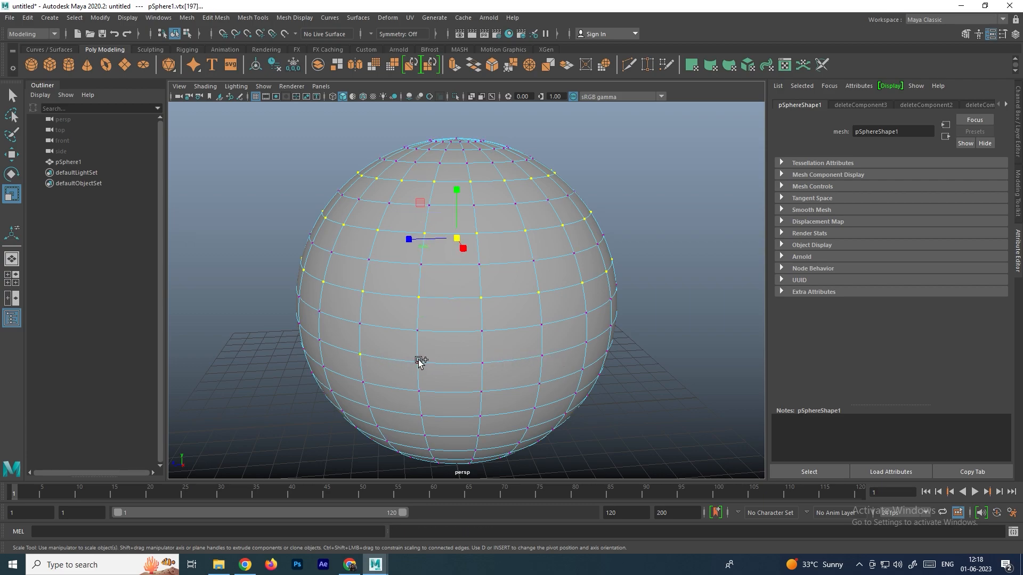
left_click_drag(484, 336, 450, 323, "alt")
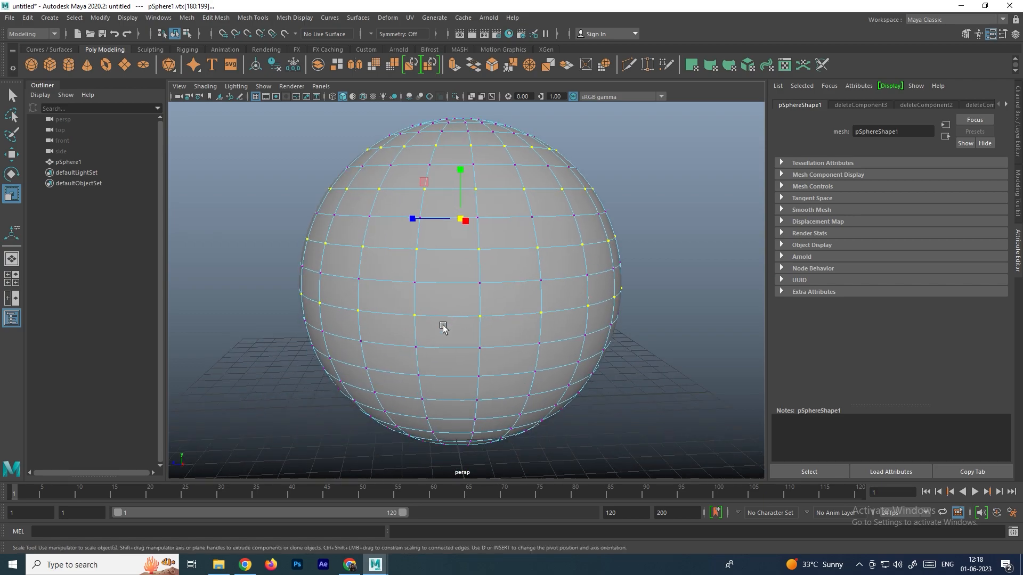
left_click(373, 369, "shift")
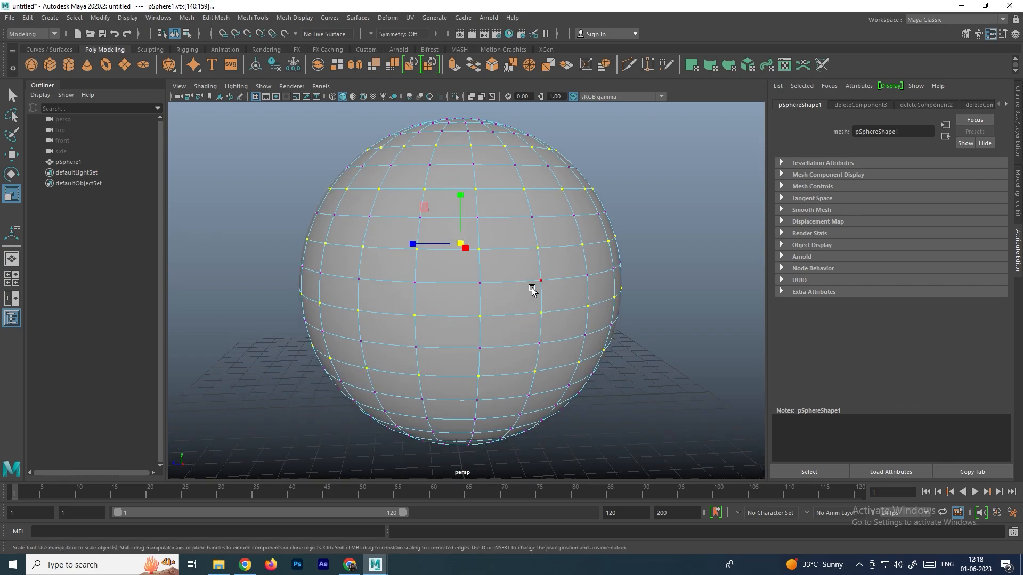
Scale the five selected vertex loops inward and move them down to shape the sphere into stacked, bowl-like tiers
right_click_drag(532, 292, 487, 303, "alt")
left_click_drag(467, 262, 385, 314)
left_click_drag(455, 308, 497, 283, "alt")
scroll(463, 268, "up", 3)
middle_click_drag(463, 268, 467, 276, "alt")
key("w")
left_click_drag(447, 205, 447, 289)
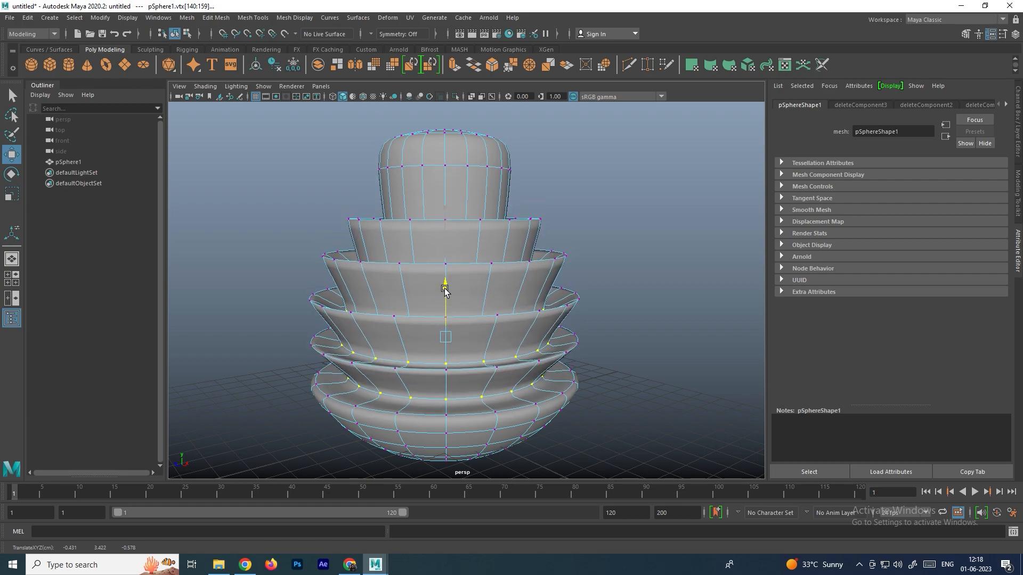
Clear the vertex loop selection and return the tiered sphere to object mode
left_click(605, 267)
left_click_drag(605, 267, 520, 267, "alt")
right_click_drag(479, 237, 534, 221)
left_click_drag(609, 227, 550, 231, "alt")
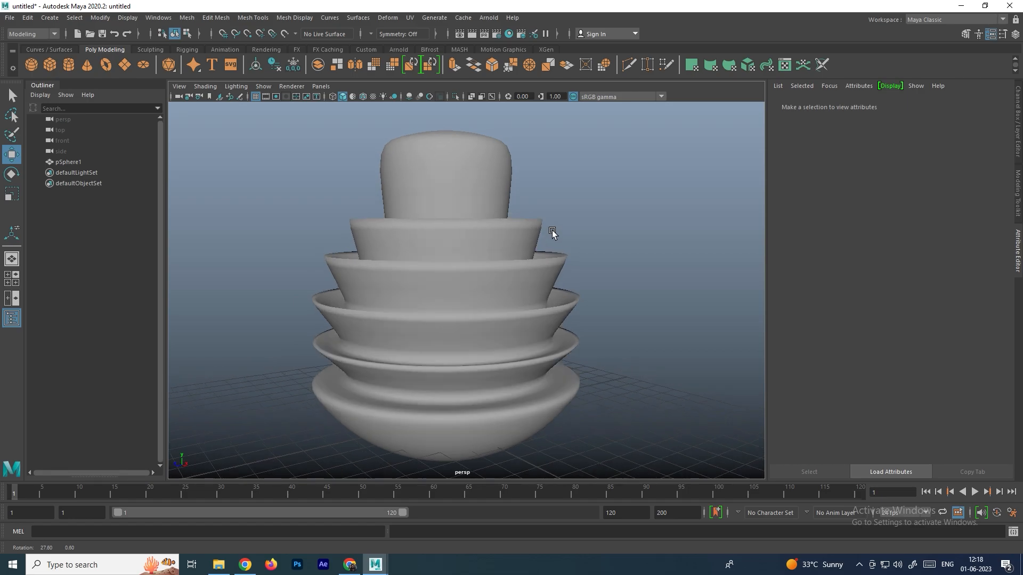
Select the sphere and, in the front view, select its lowest vertex rows around the bottom pole
left_click(520, 331)
scroll(502, 270, "up", 3)
left_click_drag(503, 270, 495, 229, "alt")
middle_click_drag(463, 205, 468, 278, "alt")
mouse_move(468, 278)
left_mouse_down("alt")
mouse_move(485, 235)
mouse_move(423, 281)
mouse_move(490, 354)
mouse_move(439, 321)
mouse_move(455, 285)
left_mouse_up("alt")
mouse_move(440, 331)
left_mouse_down("alt")
mouse_move(468, 309)
mouse_move(439, 331)
left_mouse_up("alt")
key("space")
key("space")
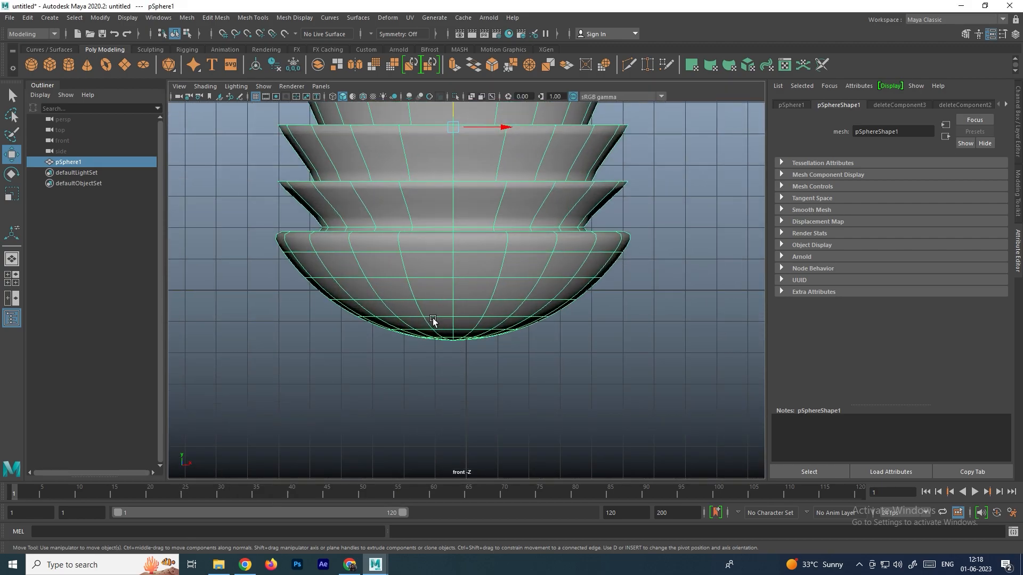
right_click_drag(459, 320, 361, 313)
left_click_drag(456, 353, 553, 373)
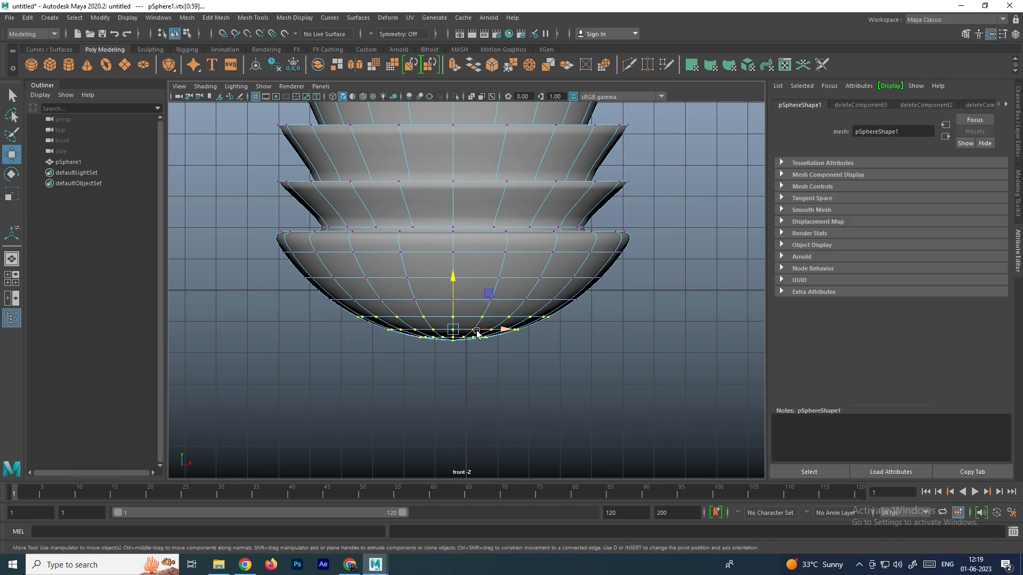
Try to select the sphere's lowest vertices with a selection box in the perspective view
key("space")
key("space")
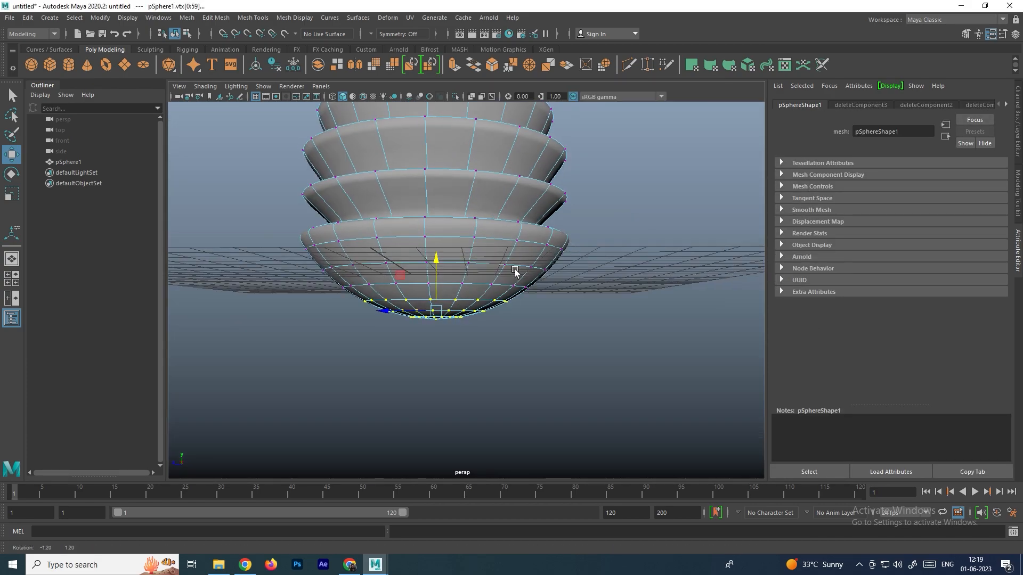
left_click_drag(514, 268, 525, 279, "alt")
left_click_drag(399, 337, 406, 352, "alt")
left_click(406, 352)
left_click_drag(336, 292, 461, 307)
left_click_drag(519, 360, 303, 292)
left_click_drag(390, 323, 424, 313, "alt")
left_click_drag(496, 311, 441, 323, "alt")
Reselect the lowest vertex rows in the front view and scale them vertically to flatten the sphere's base
key("space")
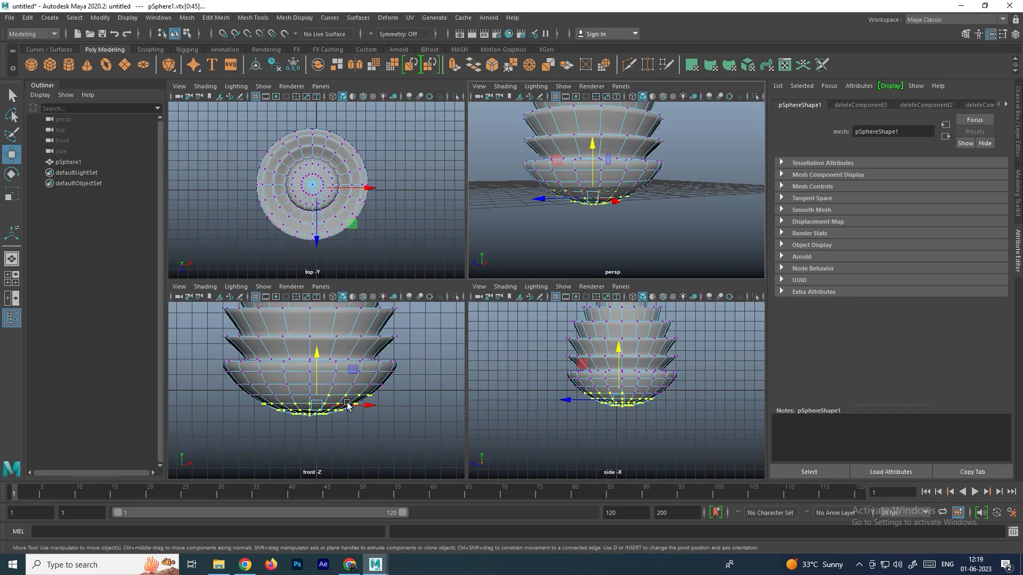
key("space")
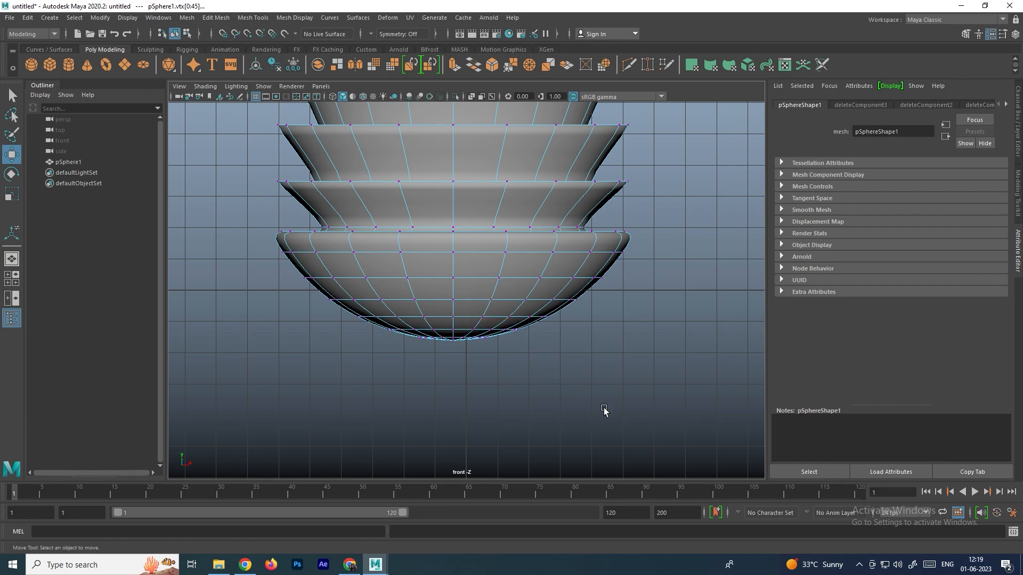
left_click_drag(629, 437, 474, 386)
left_click_drag(356, 327, 344, 309)
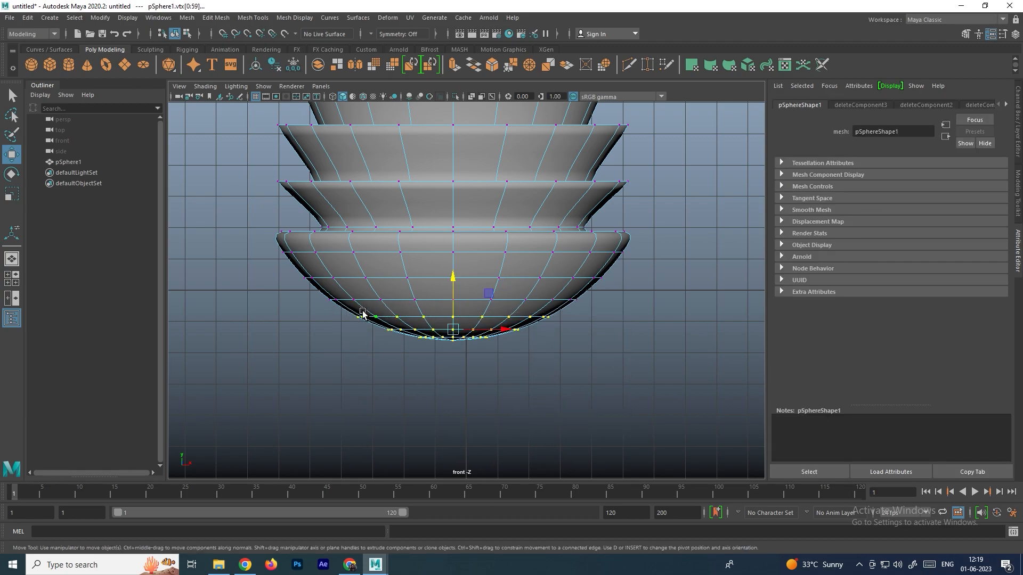
left_click_drag(576, 404, 398, 348, "alt")
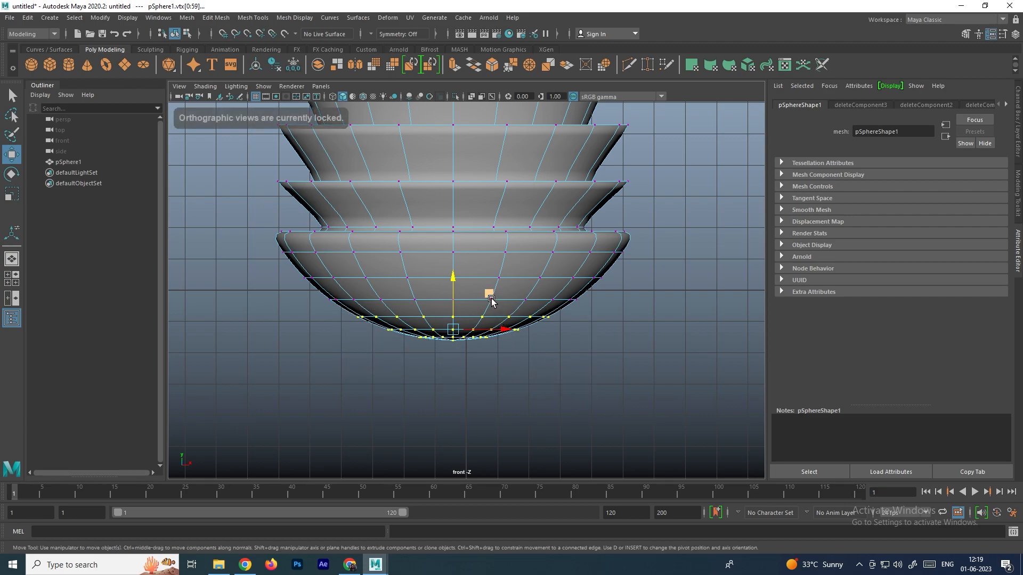
key("r")
left_click_drag(454, 278, 450, 327)
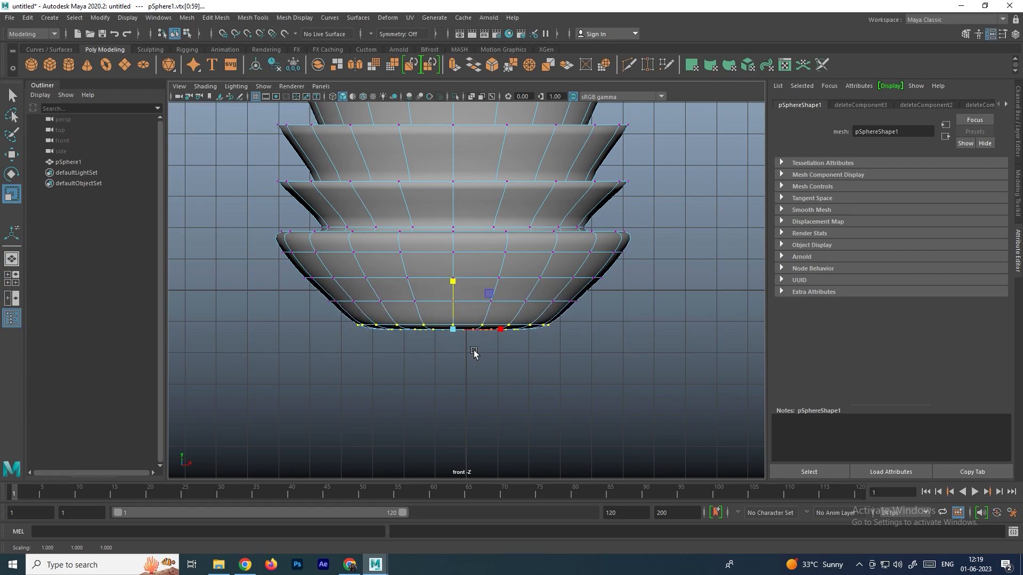
Check the flattened base in the perspective view, return the sphere to object mode and clear the selection
key("space")
key("space")
left_click_drag(544, 251, 539, 233, "alt")
scroll(495, 266, "up", 5)
left_click_drag(461, 301, 409, 317, "alt")
left_click_drag(353, 285, 478, 309)
scroll(558, 271, "down", 4)
left_click_drag(578, 270, 547, 275, "alt")
right_click_drag(522, 240, 563, 211)
left_click(670, 295)
left_click_drag(670, 294, 497, 304, "alt")
Select the single vertex at the centre of the sphere's top and move it up to form a pointed spike
left_click(474, 287)
scroll(469, 277, "up", 2)
right_click_drag(462, 268, 421, 251)
left_click(461, 259)
left_click_drag(462, 260, 493, 188, "alt")
key("w")
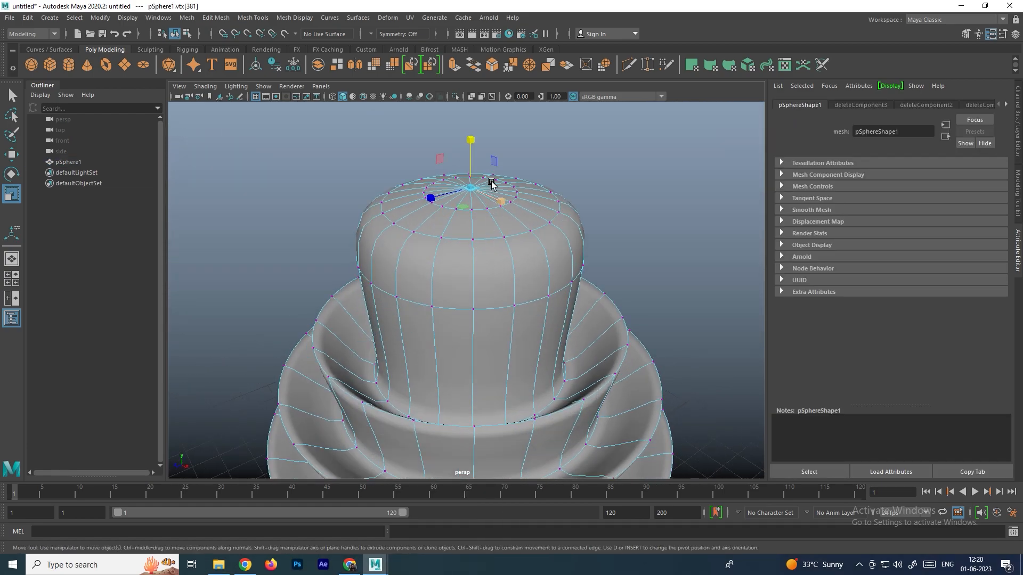
left_click_drag(476, 135, 474, 18)
middle_click_drag(536, 218, 530, 258, "alt")
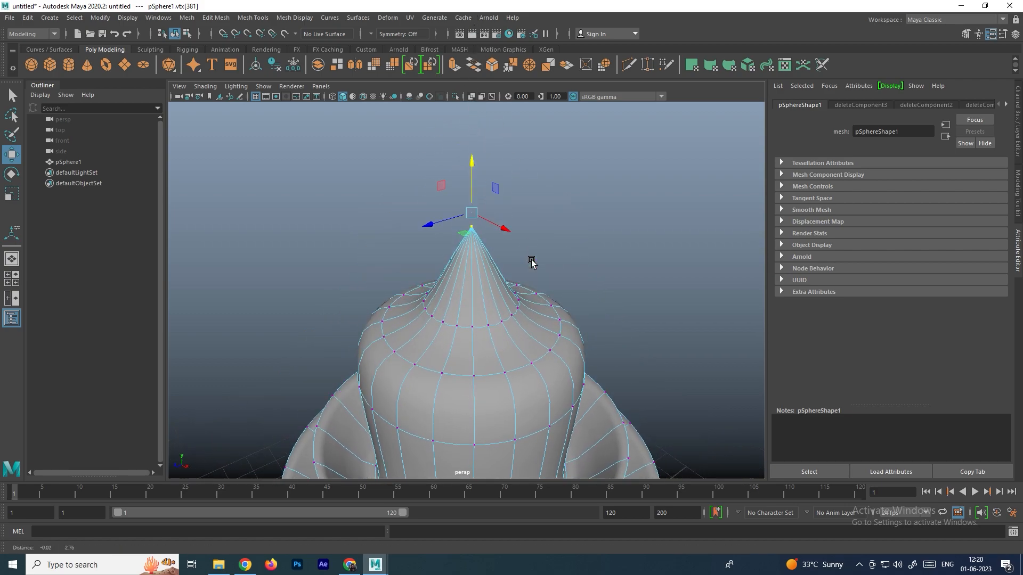
scroll(530, 257, "down", 2)
left_click_drag(471, 186, 469, 155)
scroll(502, 283, "down", 3)
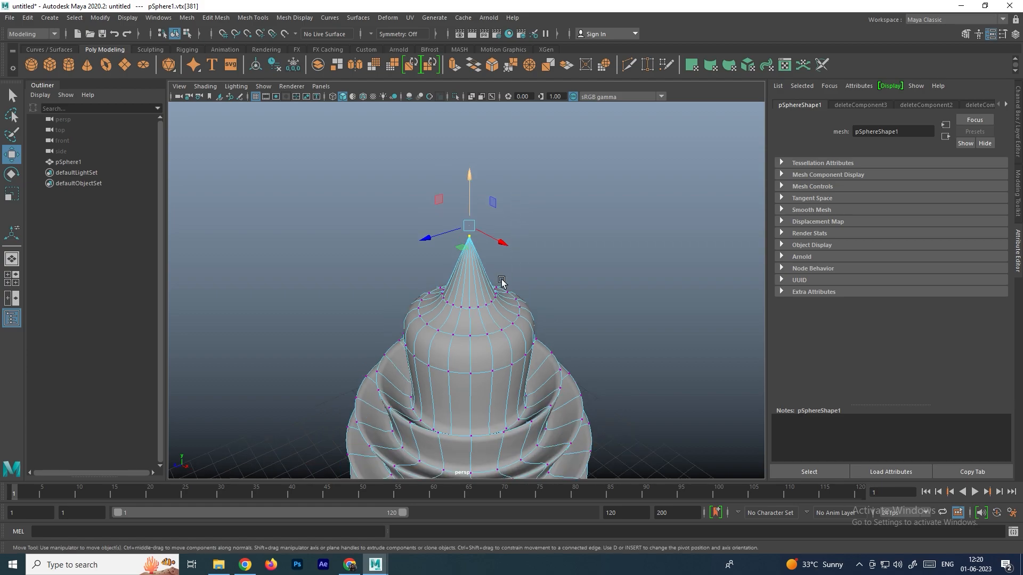
middle_click_drag(502, 283, 492, 248, "alt")
scroll(495, 263, "up", 2)
Toggle the sphere's smooth preview off and on in object mode, and delete the sphere
key("1")
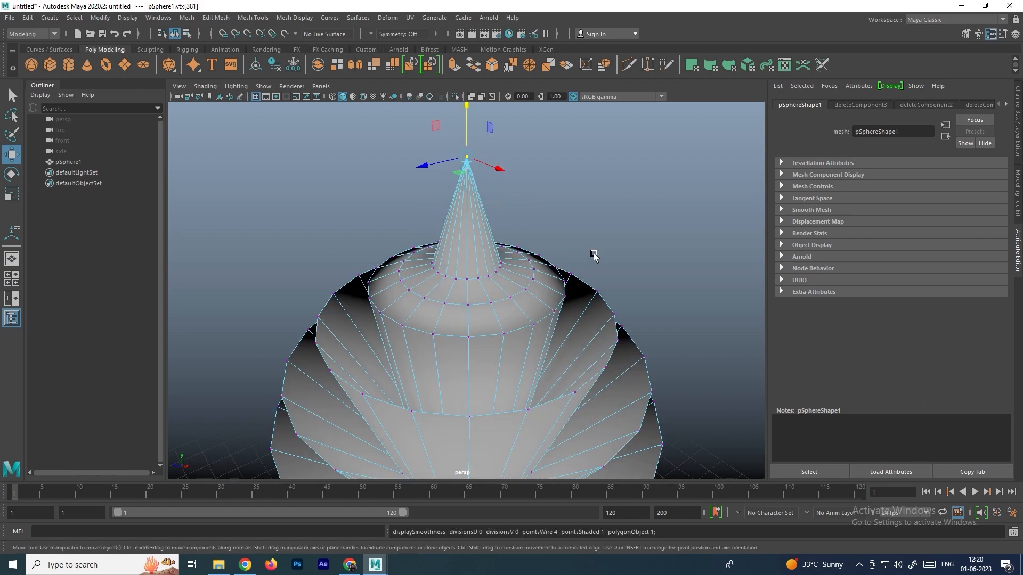
left_click(602, 245)
left_click_drag(602, 245, 535, 273, "alt")
scroll(502, 308, "up", 5)
right_click_drag(453, 268, 501, 253)
key("3")
left_click(584, 241)
left_click_drag(584, 242, 493, 279, "alt")
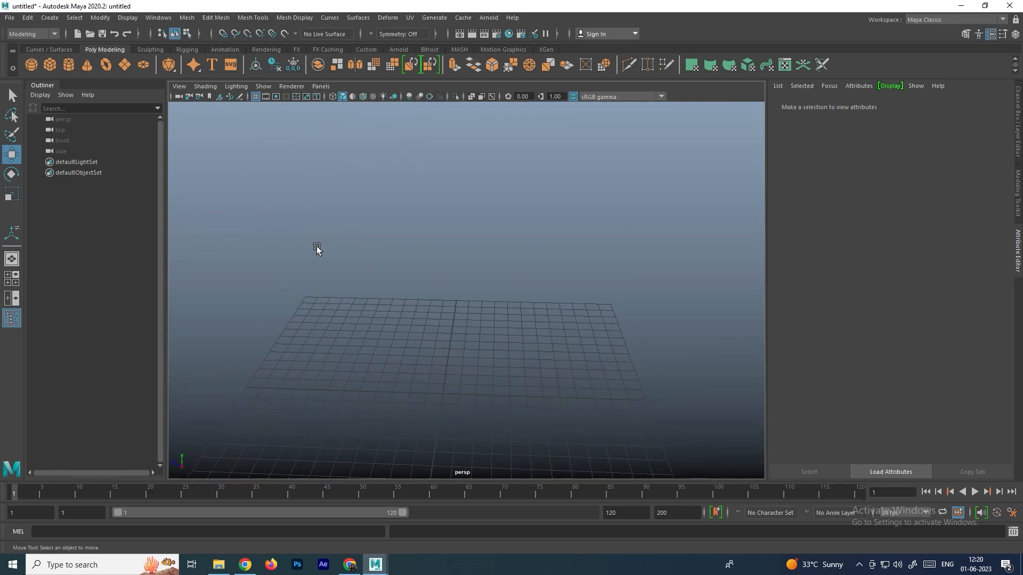
Draw a polygon cube on the grid, setting out its base and pulling it up to a tall block
left_click(47, 69)
mouse_move(428, 322)
left_mouse_down()
mouse_move(517, 398)
mouse_move(557, 404)
left_mouse_up()
mouse_move(557, 404)
left_mouse_down()
mouse_move(531, 309)
mouse_move(528, 203)
left_mouse_up()
Try raising two top corner vertices of the cube, and undo the vertex moves
middle_click_drag(565, 247, 533, 308, "alt")
left_click_drag(532, 308, 504, 305, "alt")
scroll(530, 288, "up", 3)
right_click_drag(530, 266, 479, 255)
left_click_drag(487, 214, 519, 287)
left_click_drag(522, 209, 541, 137)
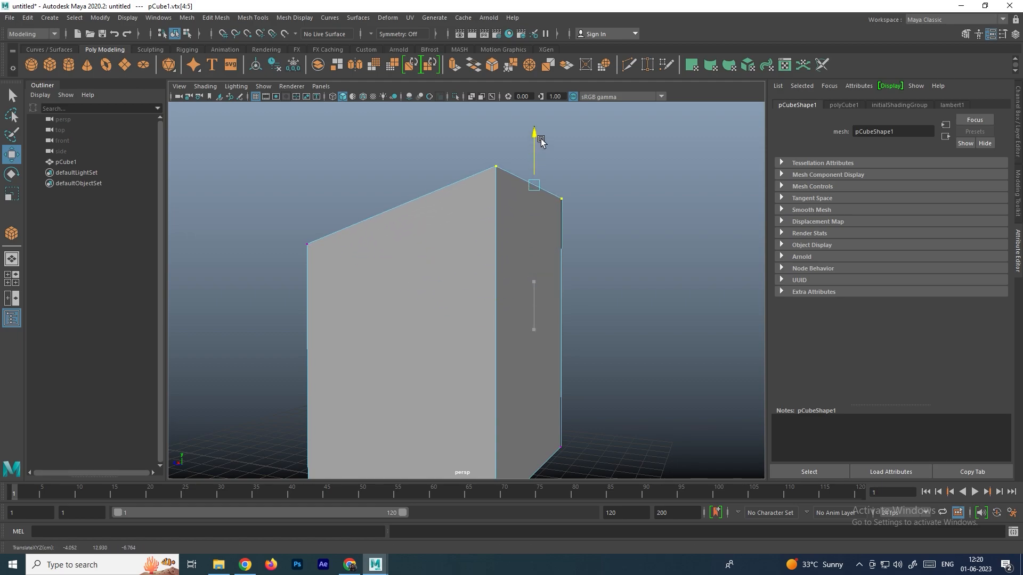
scroll(470, 267, "down", 3)
left_click_drag(470, 267, 414, 246, "alt")
key("ctrl+z")
left_click_drag(456, 221, 472, 234)
key("ctrl+z")
Try scaling the whole cube vertically in object mode, and undo the scaling
left_click_drag(571, 296, 516, 295, "alt")
right_click_drag(475, 270, 519, 253)
left_click(586, 245)
left_click_drag(528, 362, 479, 343, "alt")
left_click(458, 384)
key("r")
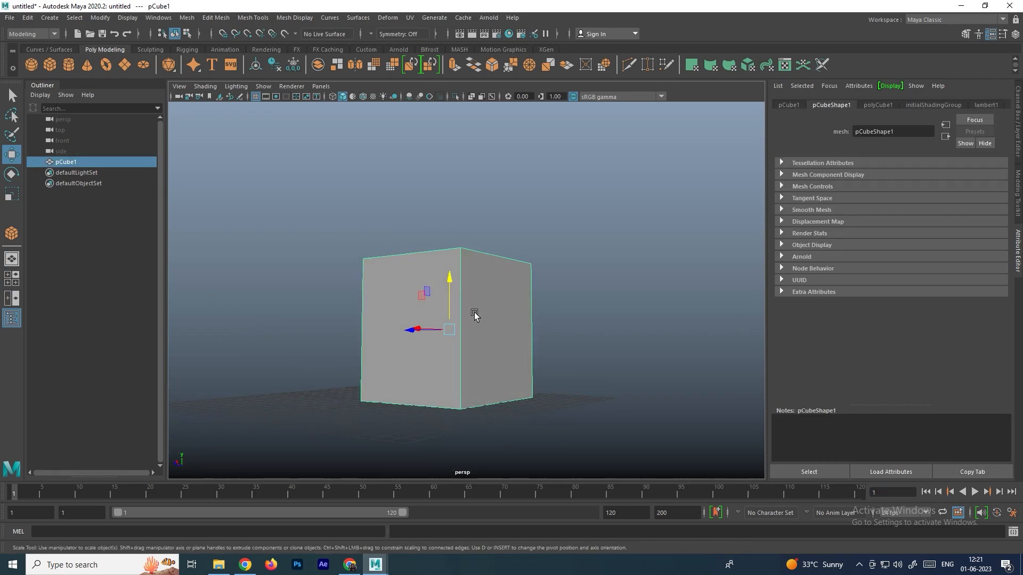
left_click_drag(450, 288, 483, 274)
key("ctrl+z")
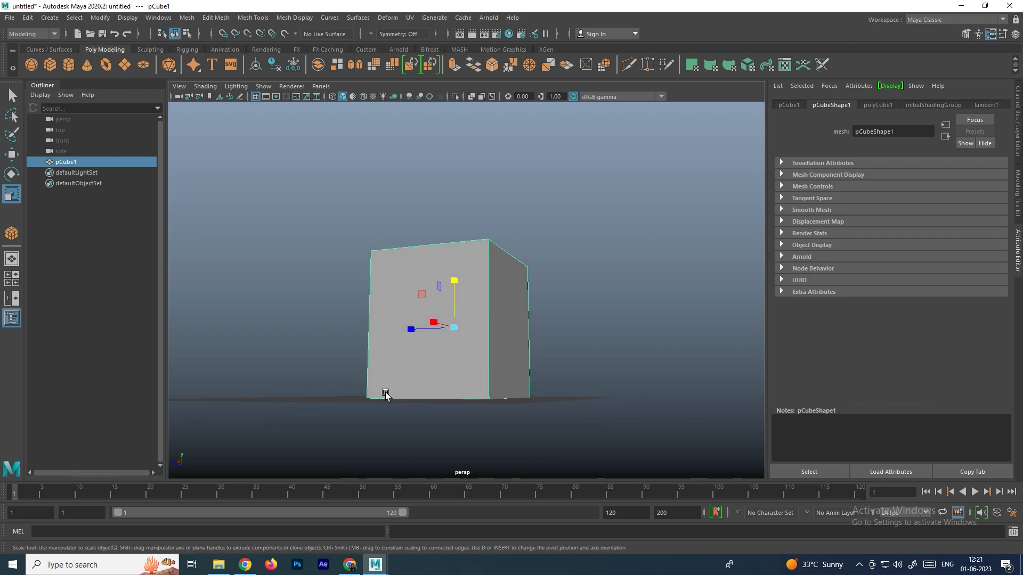
Select the cube's four top vertices, switching briefly to face mode for comparison
left_click_drag(461, 313, 465, 333, "alt")
left_click_drag(398, 405, 348, 386, "alt")
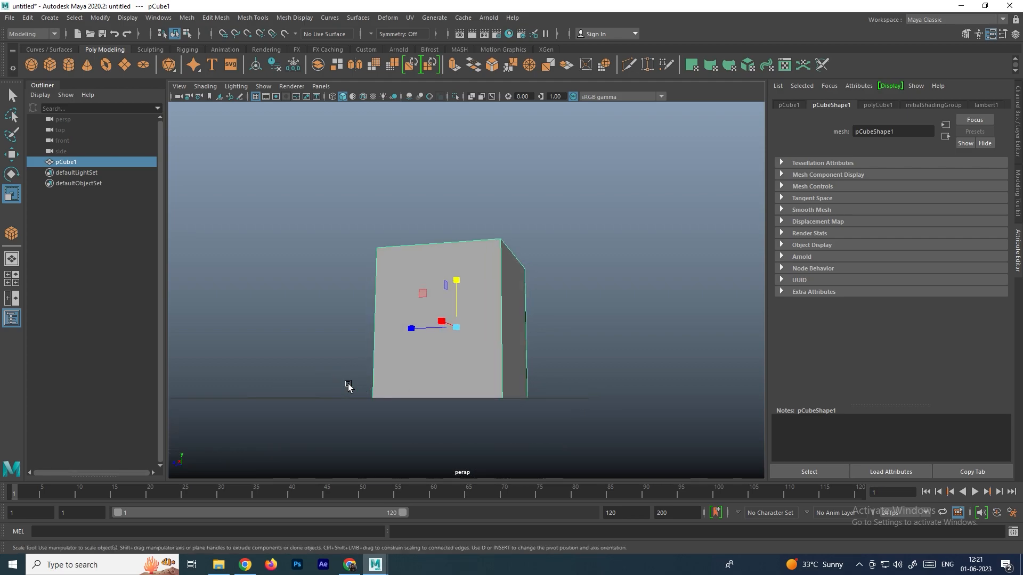
mouse_move(443, 394)
left_mouse_down("alt")
mouse_move(463, 377)
mouse_move(450, 397)
left_mouse_up("alt")
left_click_drag(450, 299, 468, 297, "alt")
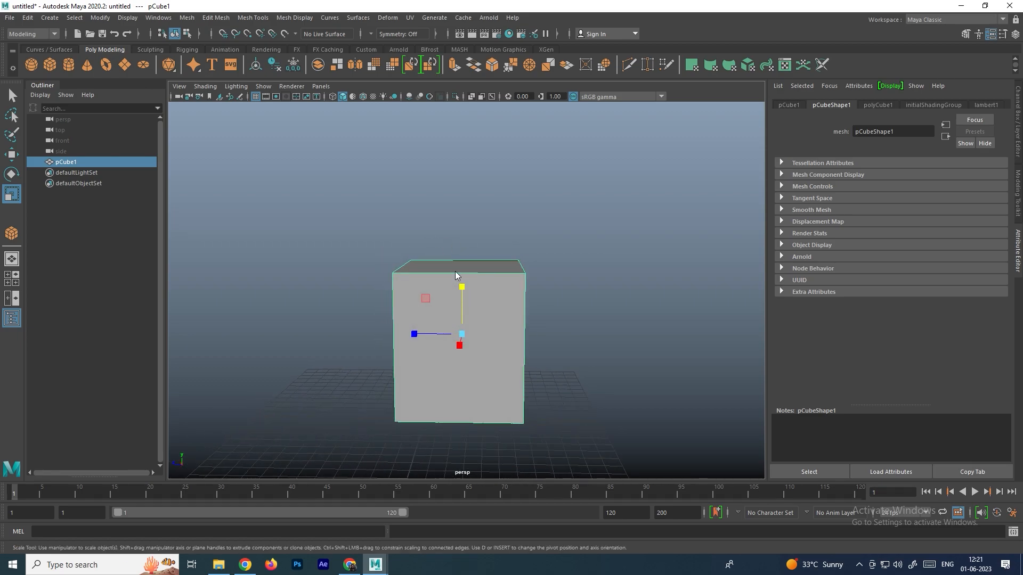
right_click_drag(455, 272, 391, 256)
left_click_drag(302, 205, 557, 288)
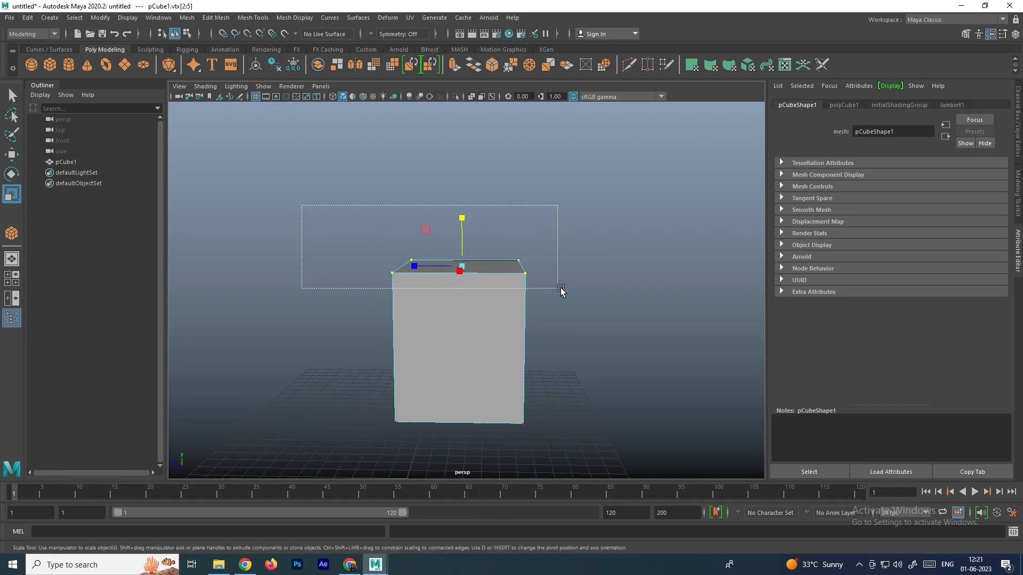
right_click(490, 260)
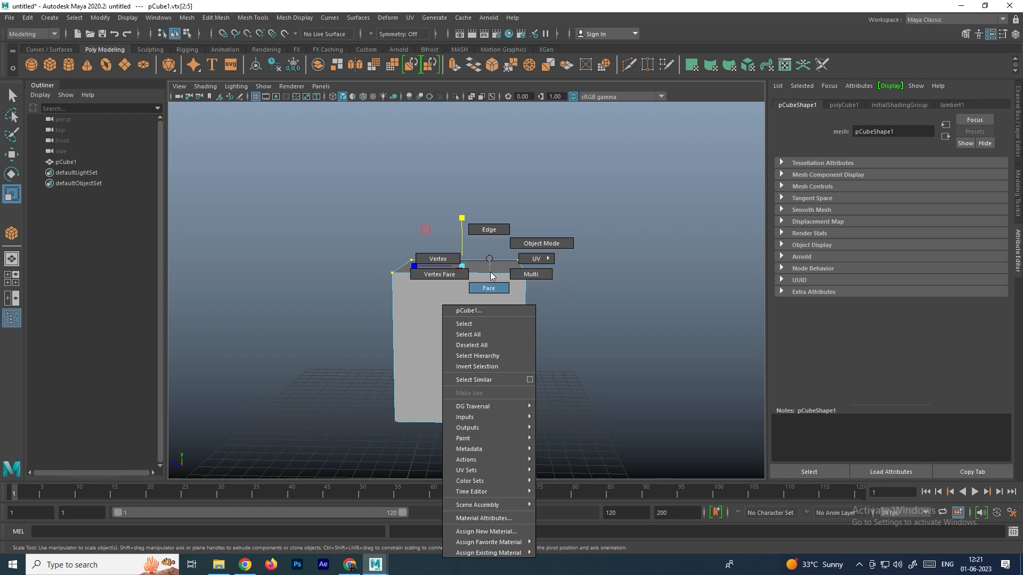
right_click_drag(491, 276, 491, 283)
left_click_drag(530, 275, 514, 282, "alt")
right_click_drag(422, 259, 365, 234)
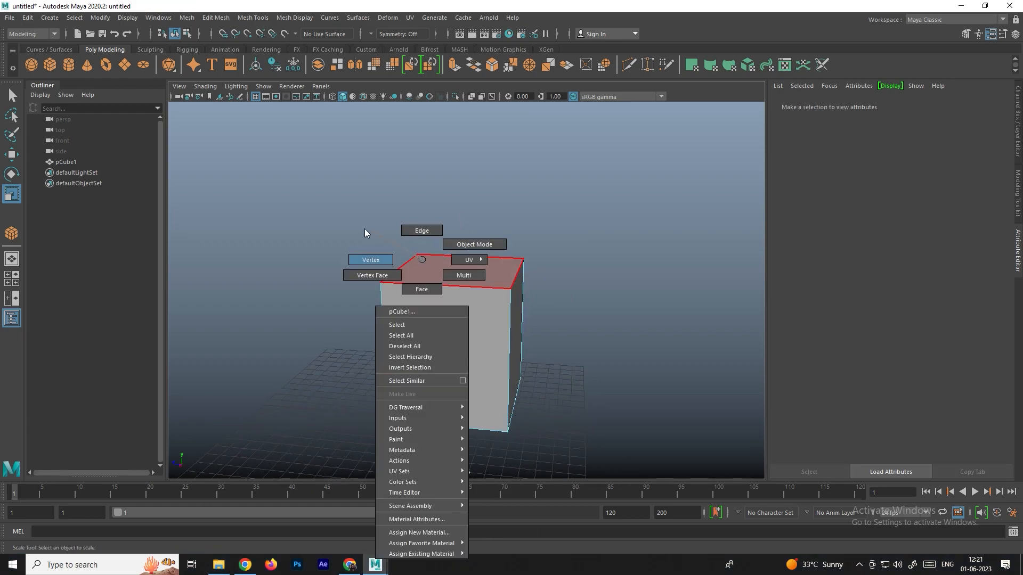
left_click_drag(315, 218, 521, 305)
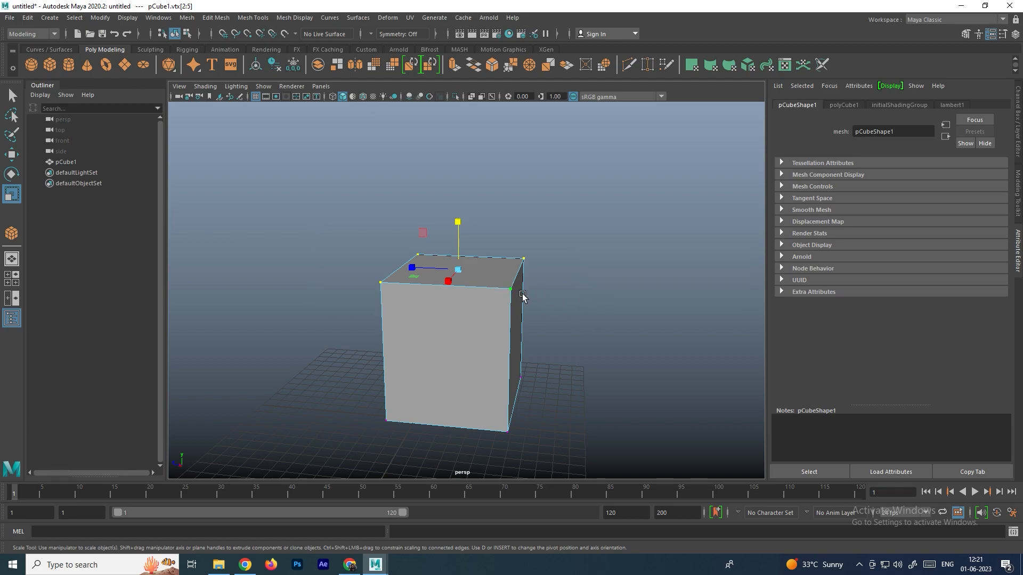
Select the cube's top face and move it down to shorten the block
scroll(522, 296, "up", 2)
right_click_drag(488, 263, 487, 281)
left_click(472, 262)
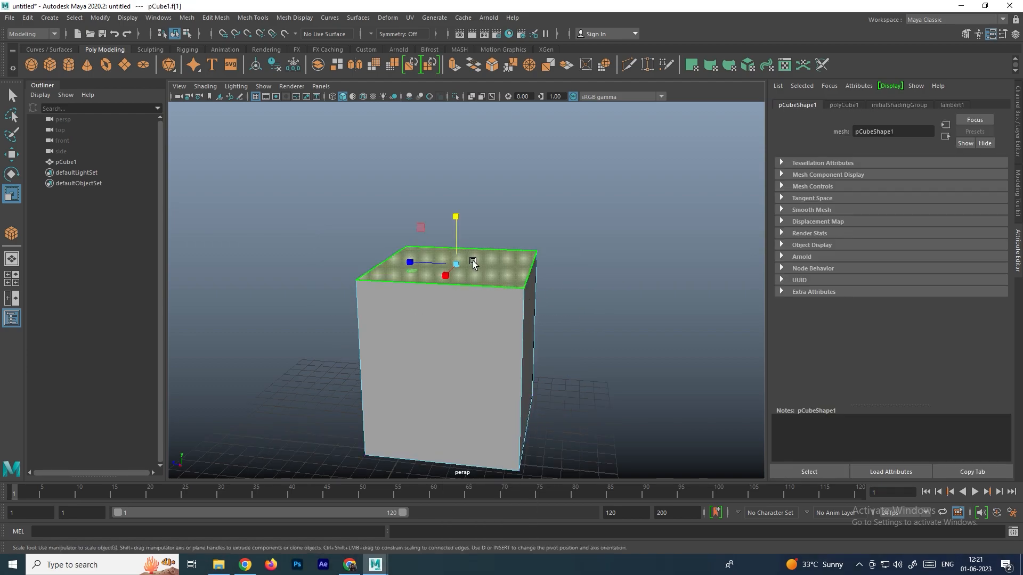
key("w")
left_click_drag(458, 203, 455, 240)
scroll(497, 297, "down", 4)
scroll(458, 256, "up", 2)
Select the cube's four top vertices, move them up to make the block taller and clear the selection
key("F9")
left_click_drag(263, 217, 554, 316)
left_click_drag(446, 251, 469, 169)
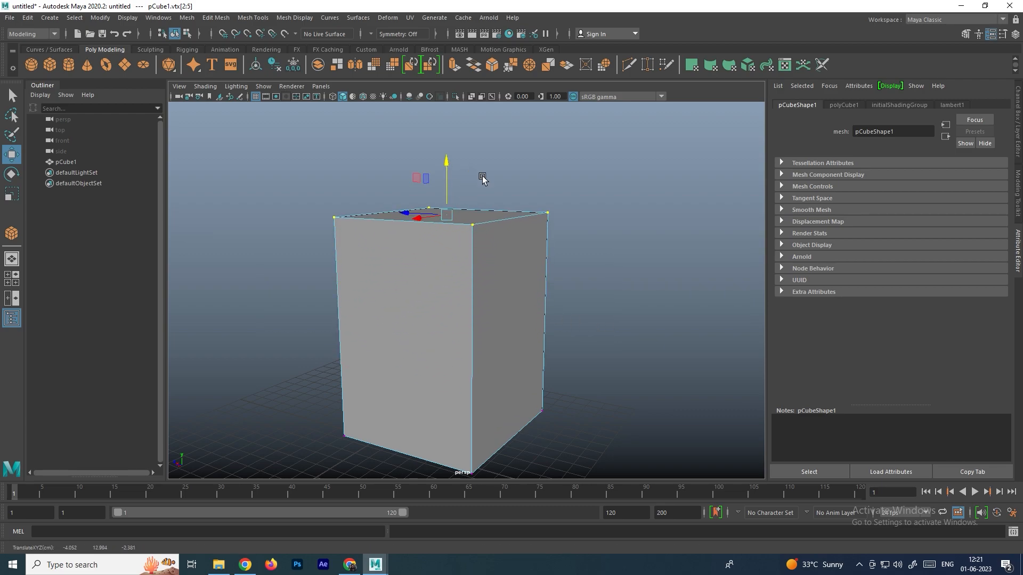
left_click(473, 169)
left_click_drag(453, 311, 489, 301, "alt")
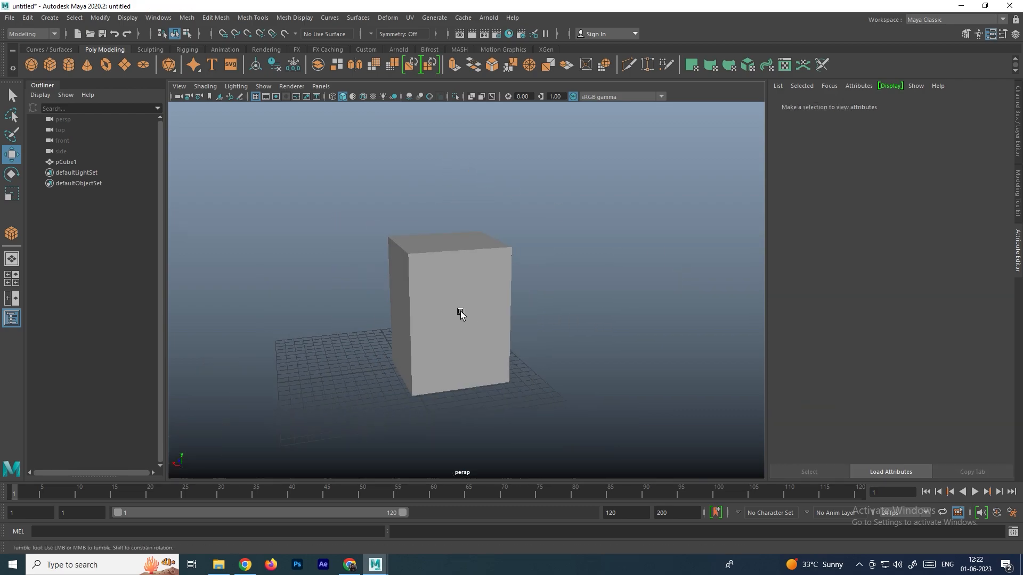
Select the whole cube and examine its centre pivot with the Scale and Move tools
scroll(476, 318, "up", 2)
left_click(452, 320)
key("r")
left_click_drag(392, 391, 450, 370, "alt")
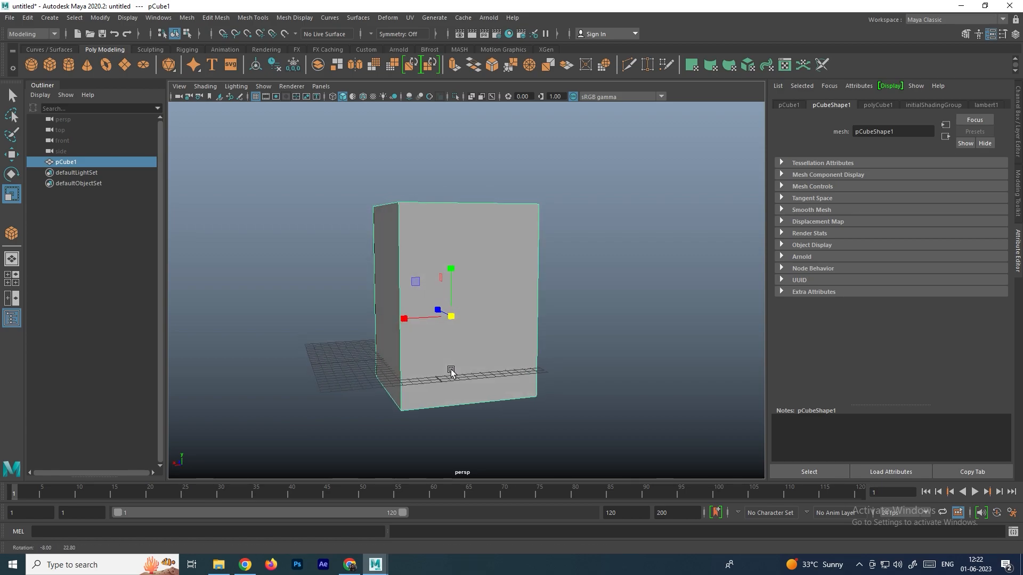
key("w")
left_click_drag(450, 315, 459, 229, "alt")
left_click_drag(459, 283, 411, 286, "alt")
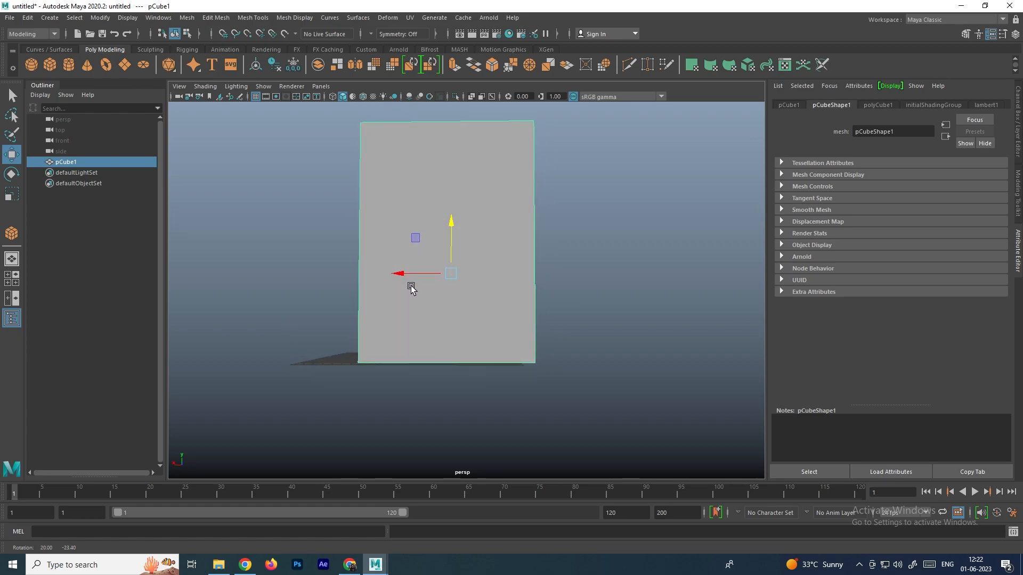
Undo the latest operations on the cube and examine it with the Scale tool active
key("ctrl+z")
key("ctrl+z")
mouse_move(459, 310)
left_mouse_down("alt")
mouse_move(451, 326)
mouse_move(470, 323)
mouse_move(459, 329)
left_mouse_up("alt")
scroll(450, 327, "up", 4)
middle_click_drag(453, 334, 447, 288, "alt")
mouse_move(425, 315)
left_mouse_down("alt")
mouse_move(409, 306)
mouse_move(414, 316)
mouse_move(456, 310)
mouse_move(487, 251)
mouse_move(507, 237)
mouse_move(432, 315)
left_mouse_up("alt")
scroll(445, 301, "down", 3)
key("r")
key("ctrl+z")
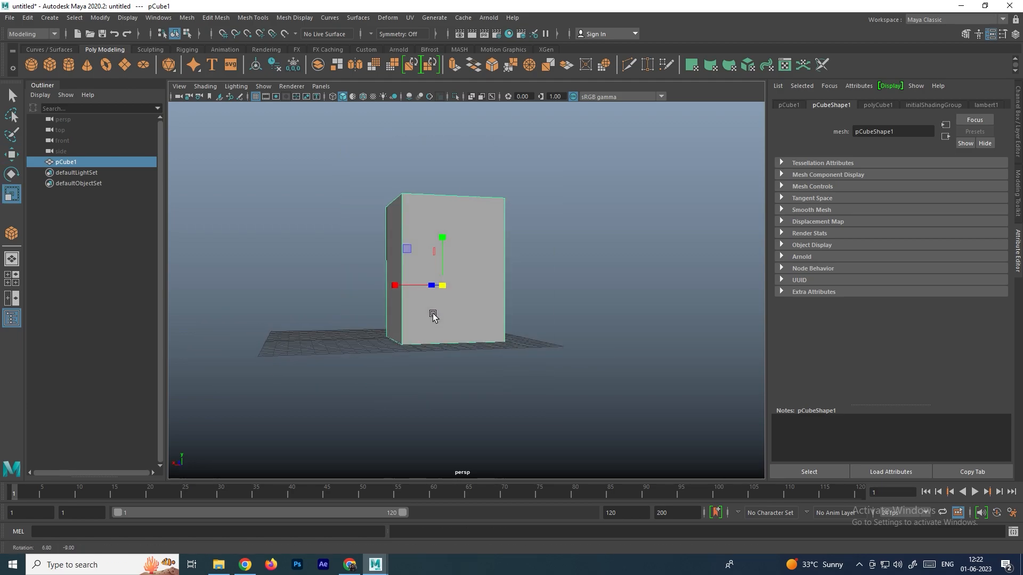
left_click_drag(420, 354, 454, 291, "alt")
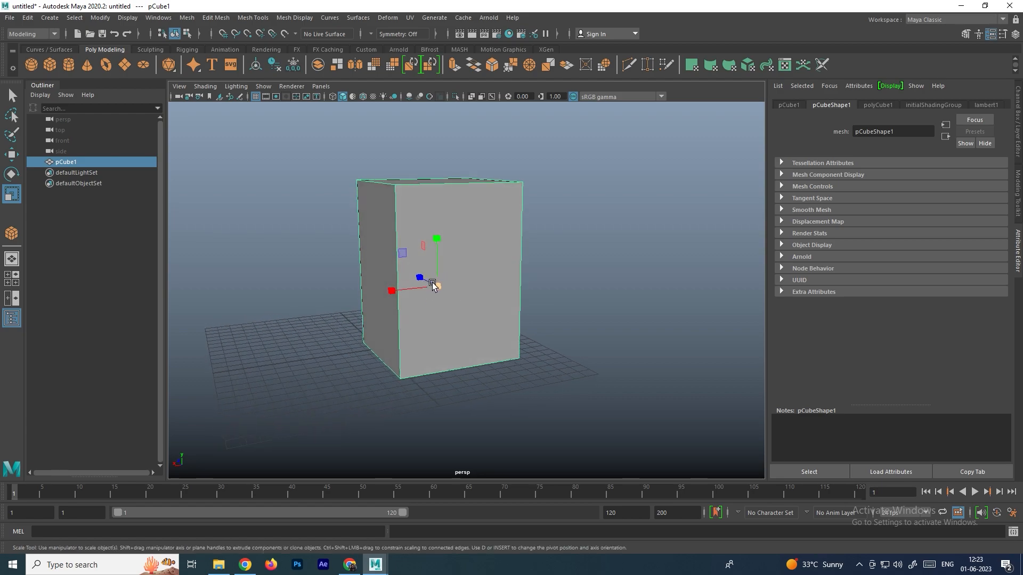
Activate the Move tool on the cube and examine its centred pivot from several angles
key("w")
left_click_drag(443, 289, 508, 309, "alt")
scroll(453, 305, "down", 3)
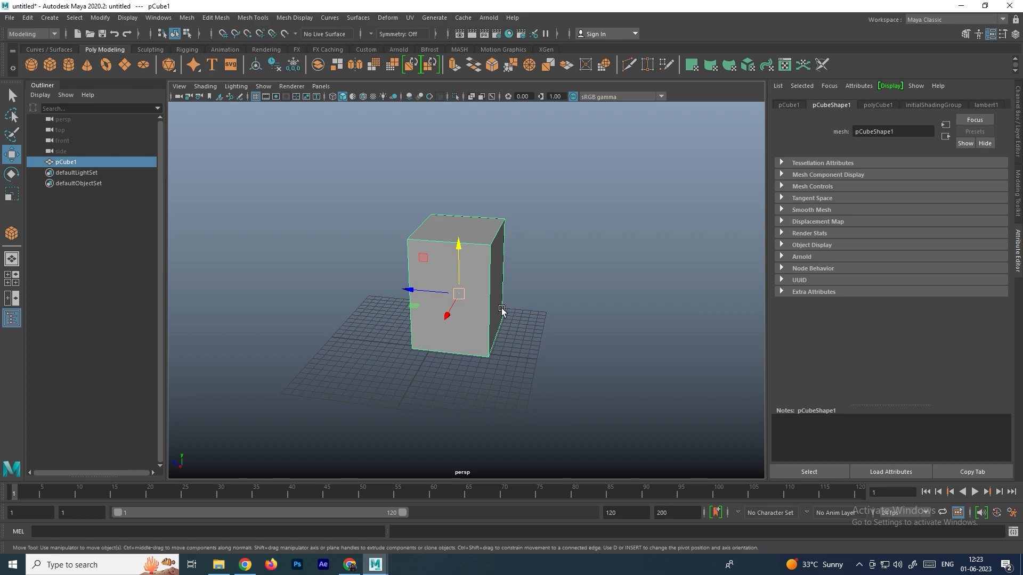
scroll(501, 310, "up", 2)
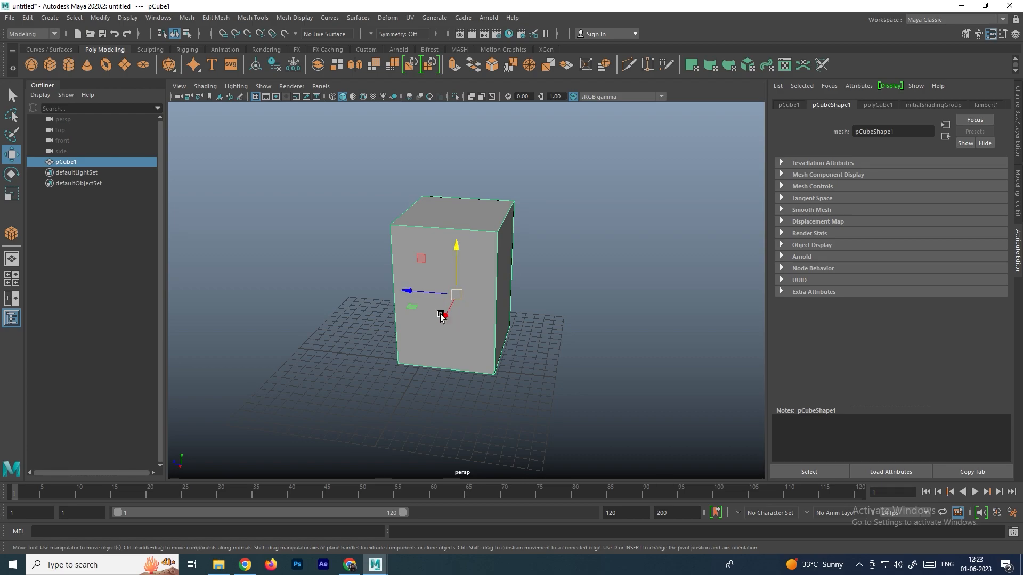
left_click_drag(444, 318, 447, 313, "alt")
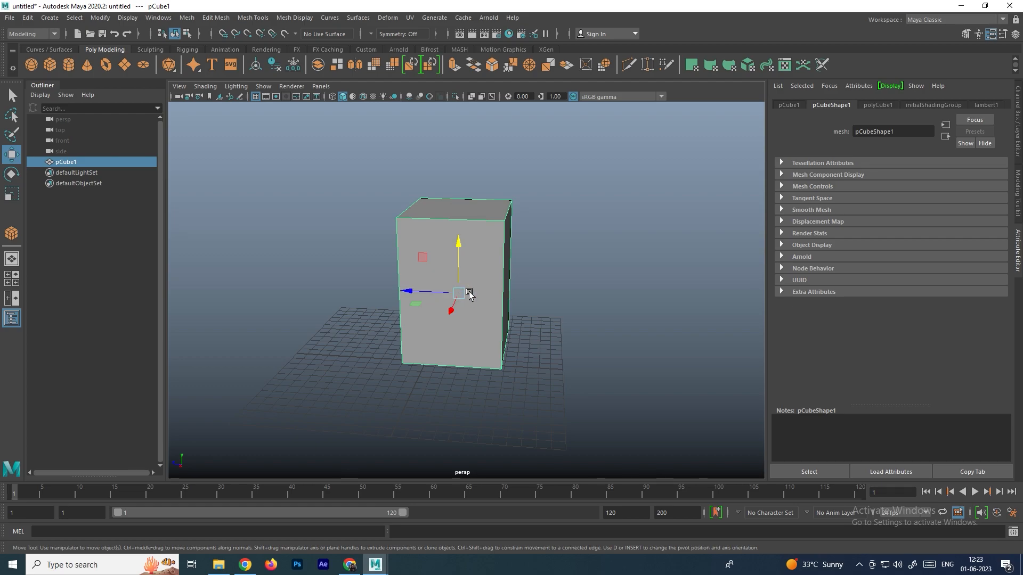
left_click_drag(495, 294, 457, 280, "alt")
scroll(449, 297, "down", 3)
scroll(449, 297, "up", 2)
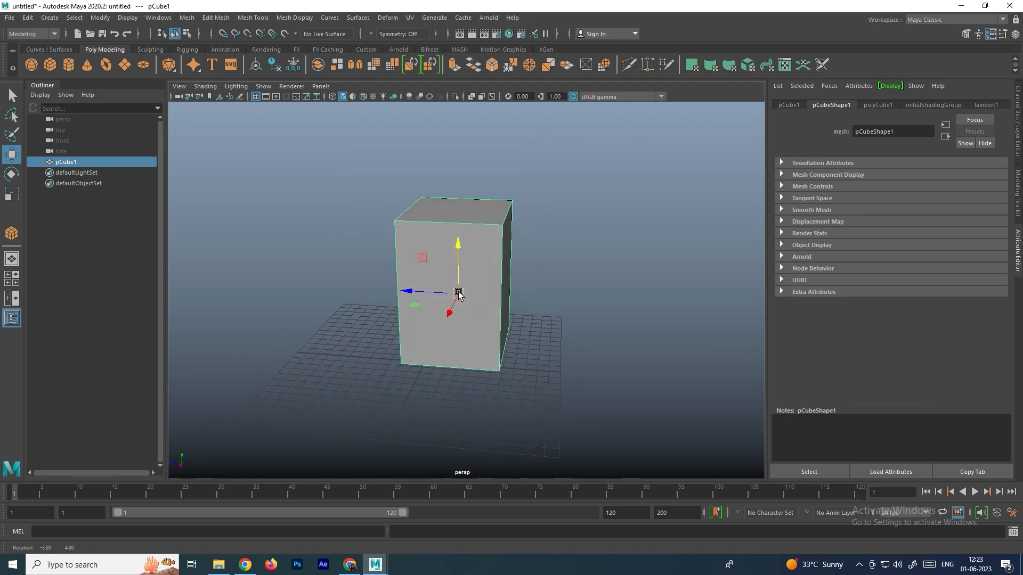
Move the cube's pivot horizontally out of the block to about 8 cm on Z and activate the Scale tool
key("d")
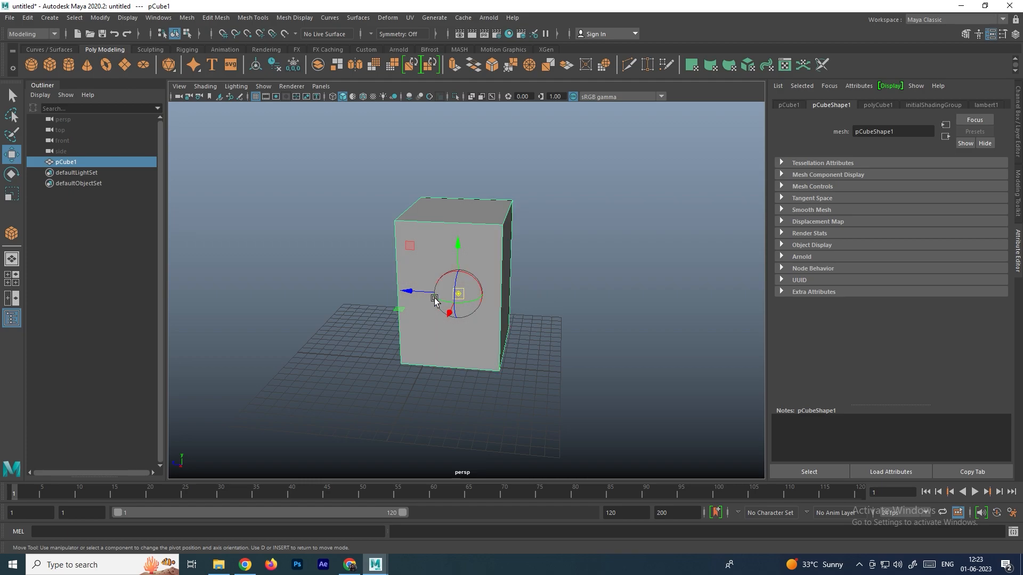
left_click_drag(415, 292, 471, 307)
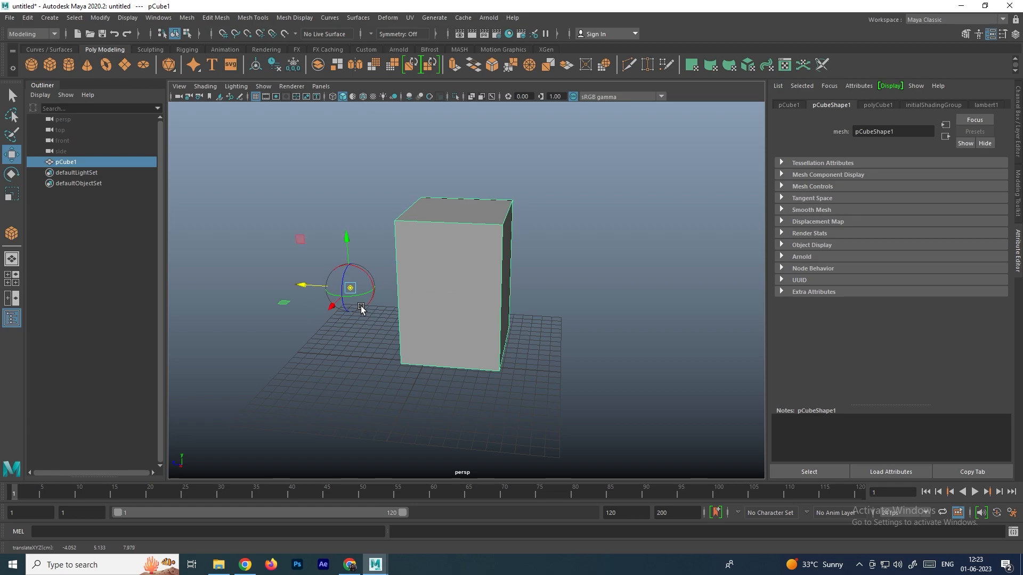
key("d")
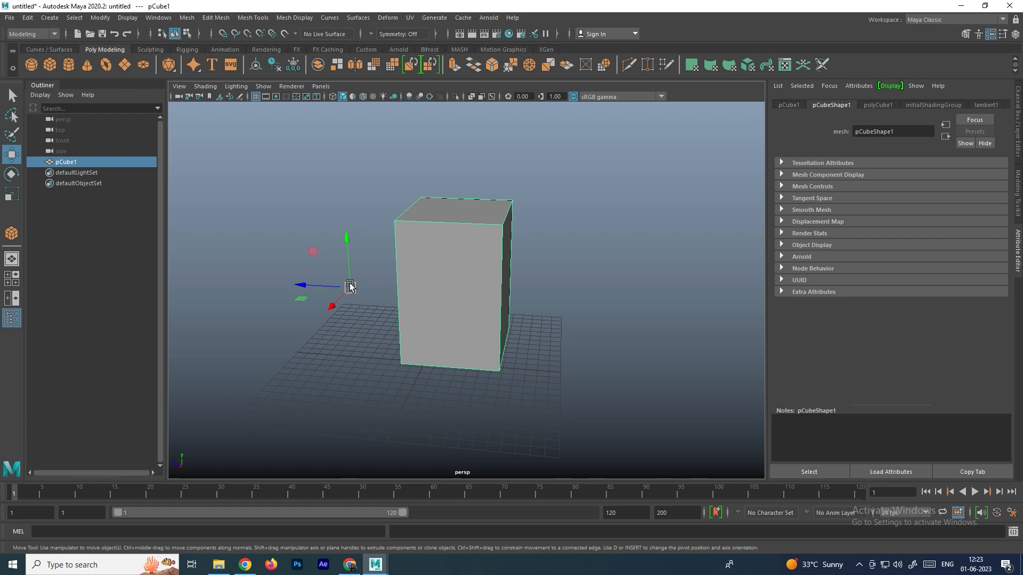
left_click_drag(361, 310, 390, 332, "alt")
key("r")
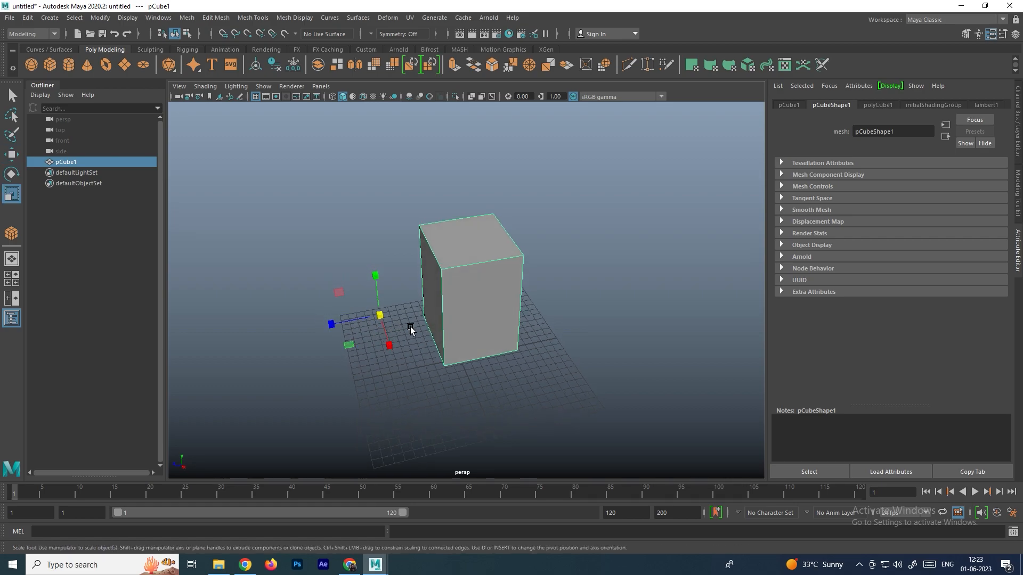
Rotate the cube around its offset pivot, undo the rotation and the pivot move, and reselect the cube with the Move tool
key("e")
left_click_drag(407, 342, 477, 334)
key("w")
key("ctrl+z")
key("ctrl+z")
left_click(481, 307)
key("e")
key("w")
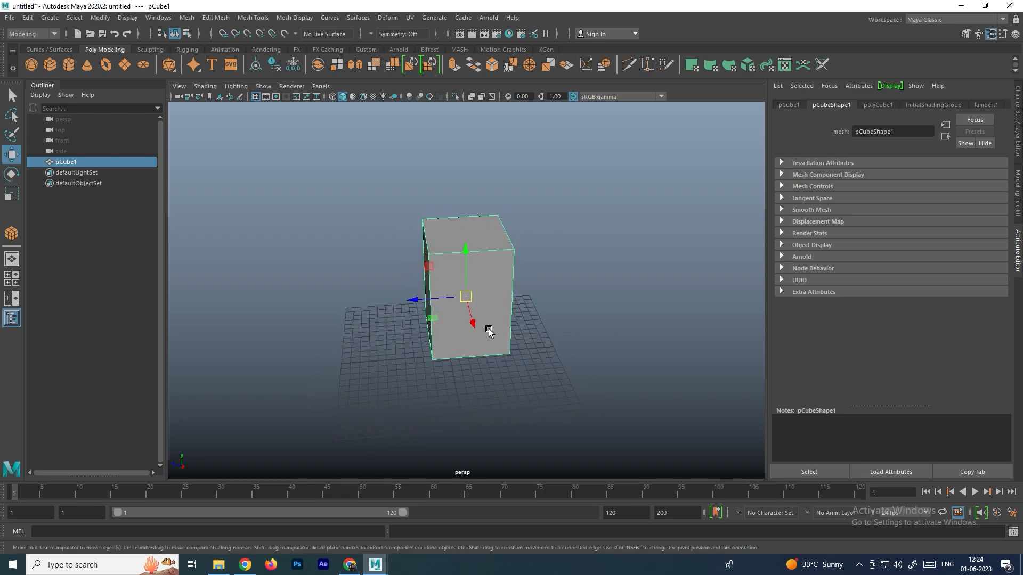
Edit the cube's pivot and place it on a vertical edge of the front face
key("d")
left_click_drag(421, 300, 266, 316)
left_click(510, 335)
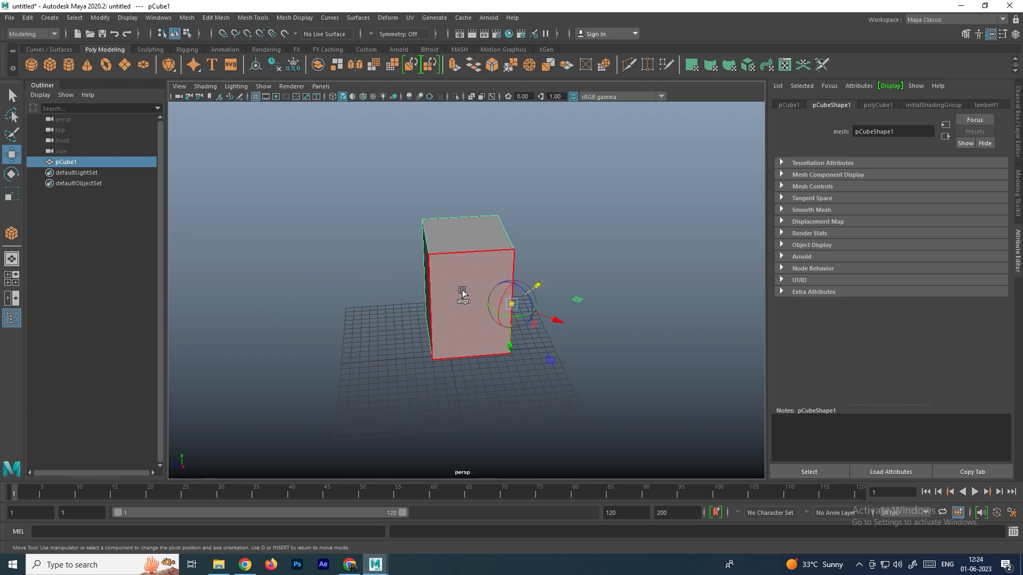
left_click(535, 226)
left_click(460, 293)
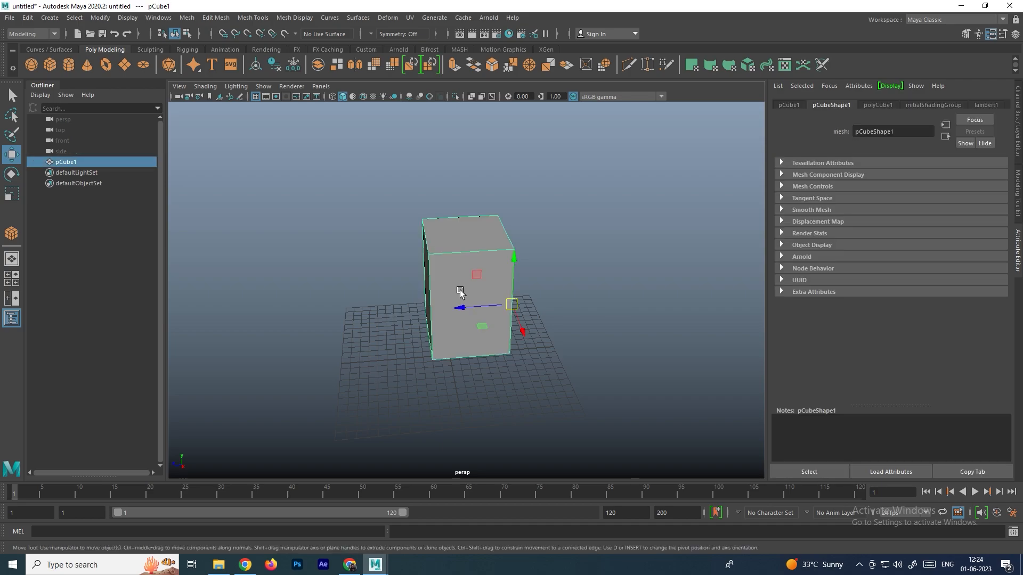
With the Rotate tool active, move the cube's pivot horizontally to a point outside the block, keeping the cube selected
key("e")
right_click_drag(429, 272, 480, 256)
left_click(550, 248)
left_click(466, 284)
key("d")
left_click_drag(482, 317, 248, 339)
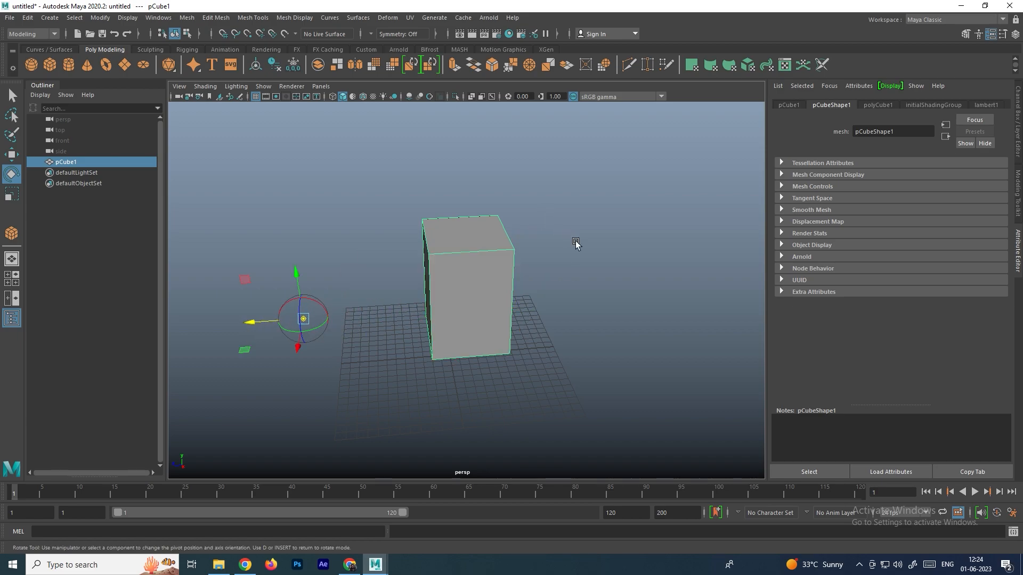
left_click(573, 246)
right_click_drag(491, 272, 564, 238)
left_click(483, 292)
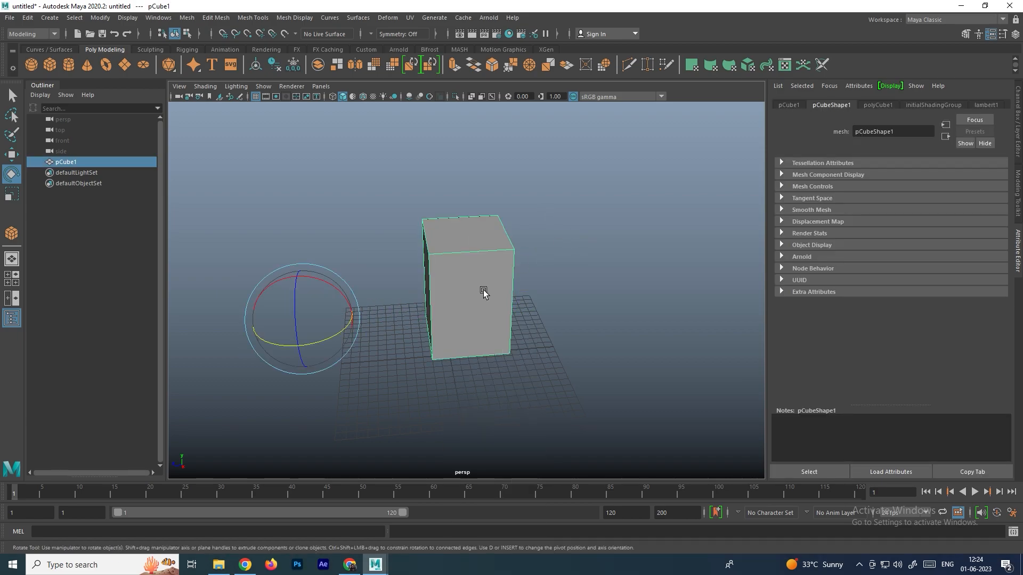
Rotate the cube about 82 degrees around Y on the offset pivot, and undo both the rotation and the pivot move
left_click_drag(325, 341, 382, 298)
key("ctrl+z")
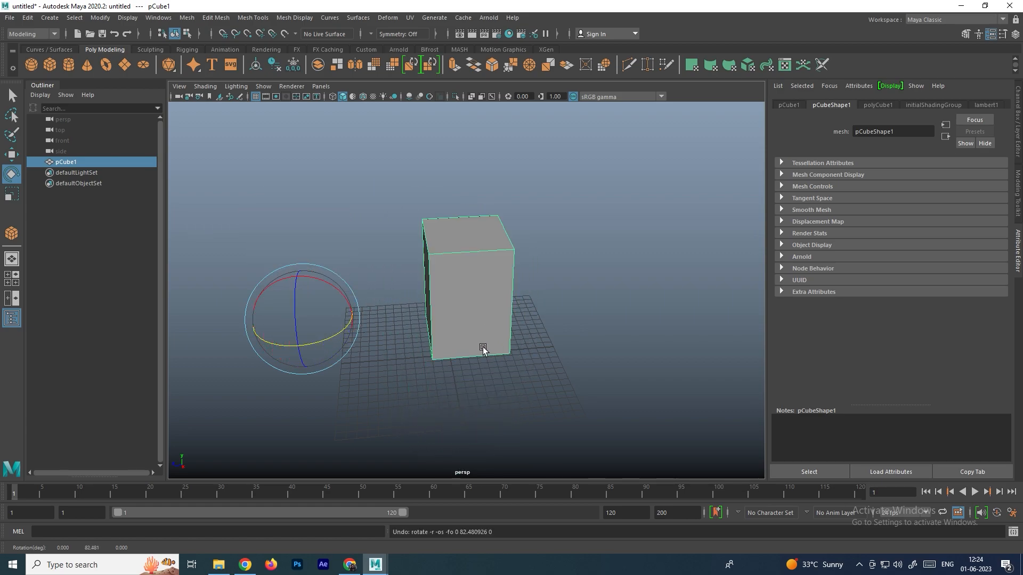
key("ctrl+z")
key("w")
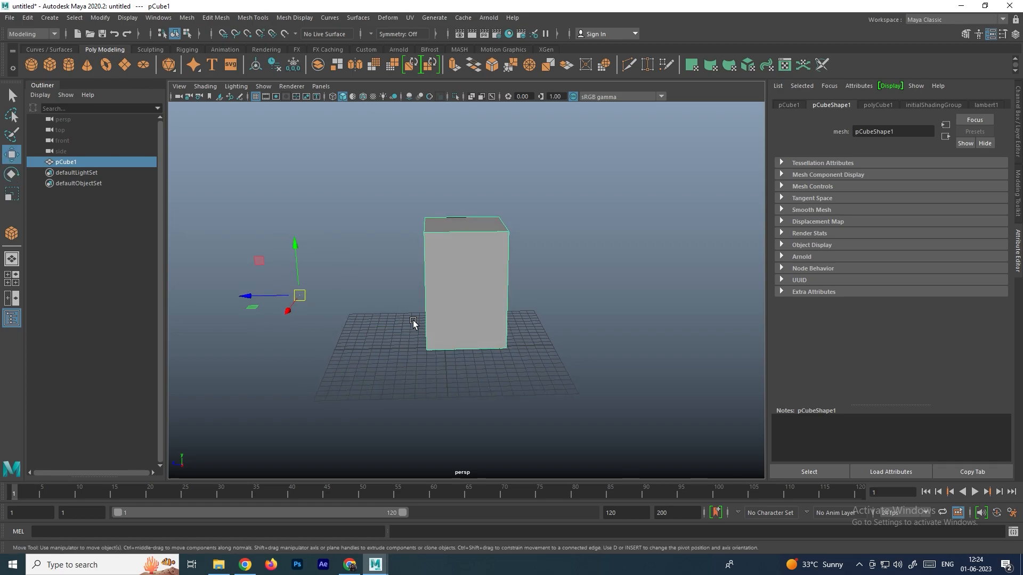
key("ctrl+z")
left_click(453, 304)
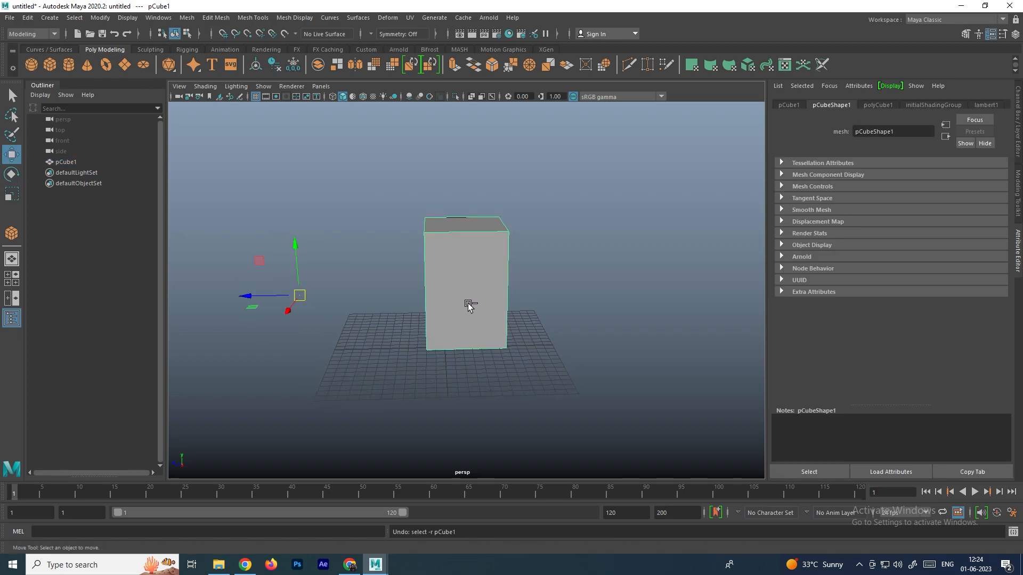
key("ctrl+z")
mouse_move(493, 304)
left_mouse_down("alt")
mouse_move(464, 317)
mouse_move(478, 319)
left_mouse_up("alt")
key("ctrl+z")
left_click(462, 289)
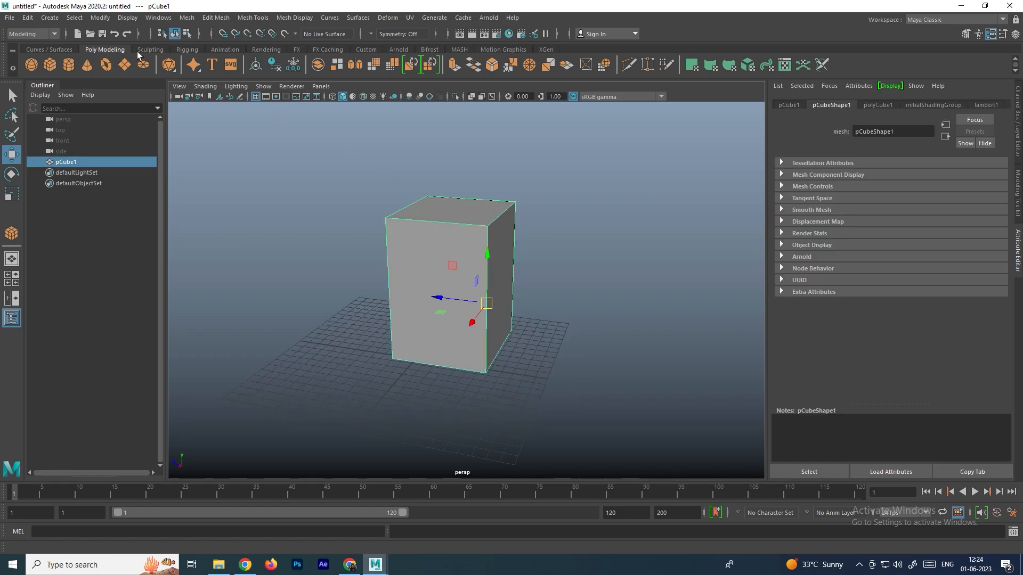
Return the cube's pivot to its centre with Center Pivot
left_click(108, 21)
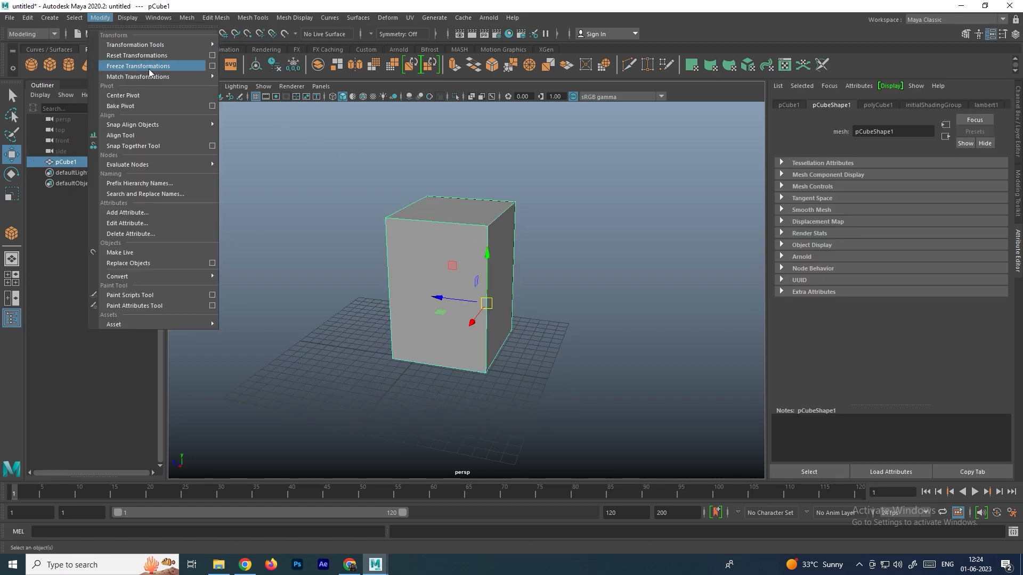
left_click(135, 97)
left_click_drag(438, 264, 449, 262, "alt")
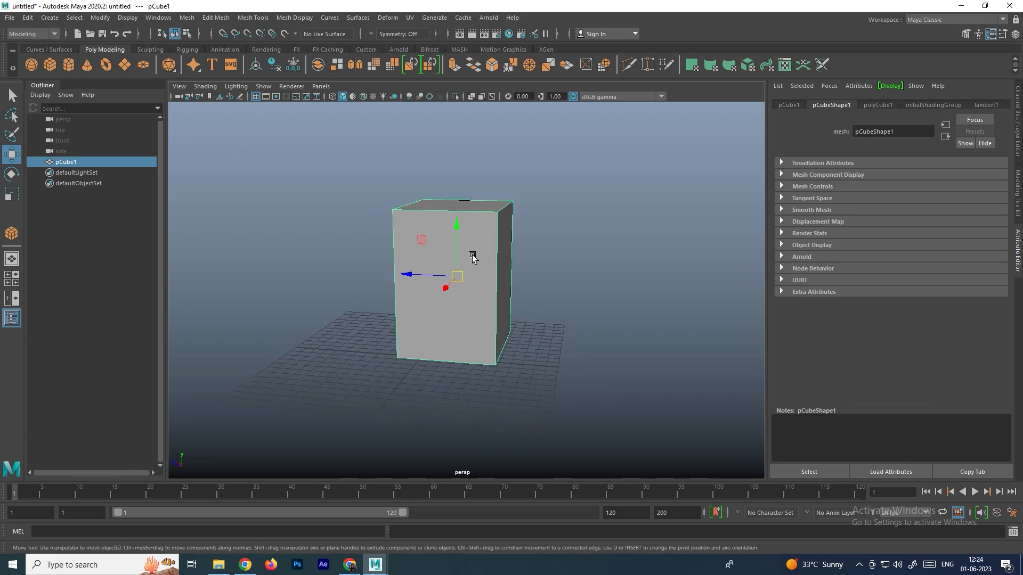
Scale the cube from its centred pivot with the Scale tool and undo the scaling
key("r")
mouse_move(462, 225)
left_mouse_down()
mouse_move(463, 201)
mouse_move(467, 256)
mouse_move(468, 185)
mouse_move(457, 262)
mouse_move(455, 173)
mouse_move(445, 236)
mouse_move(444, 223)
left_mouse_up()
key("ctrl+z")
mouse_move(480, 283)
left_mouse_down("alt")
mouse_move(499, 275)
mouse_move(468, 279)
mouse_move(475, 267)
left_mouse_up("alt")
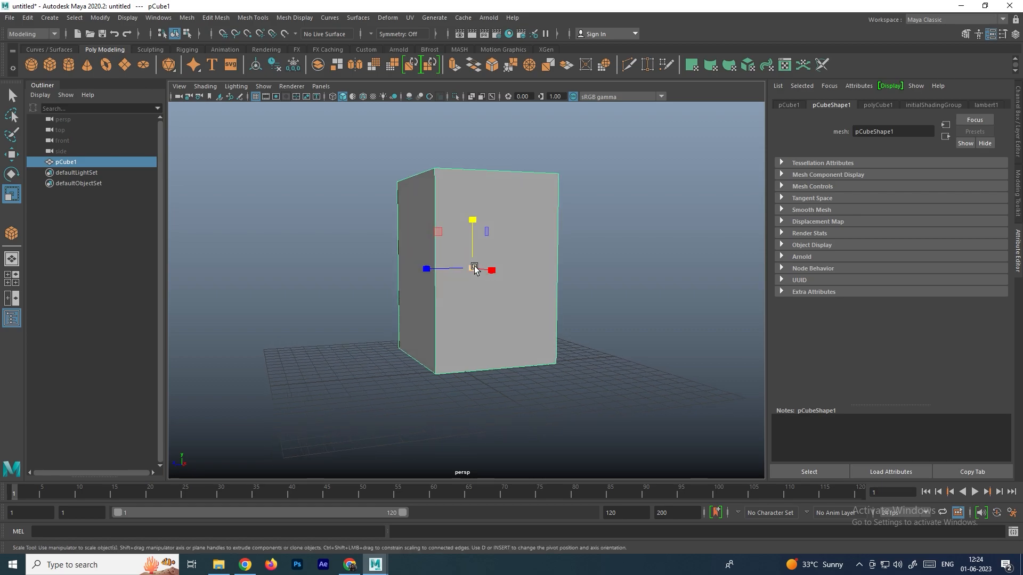
Edit the cube's pivot with the Move tool and move it down to a bottom corner of the block
key("q")
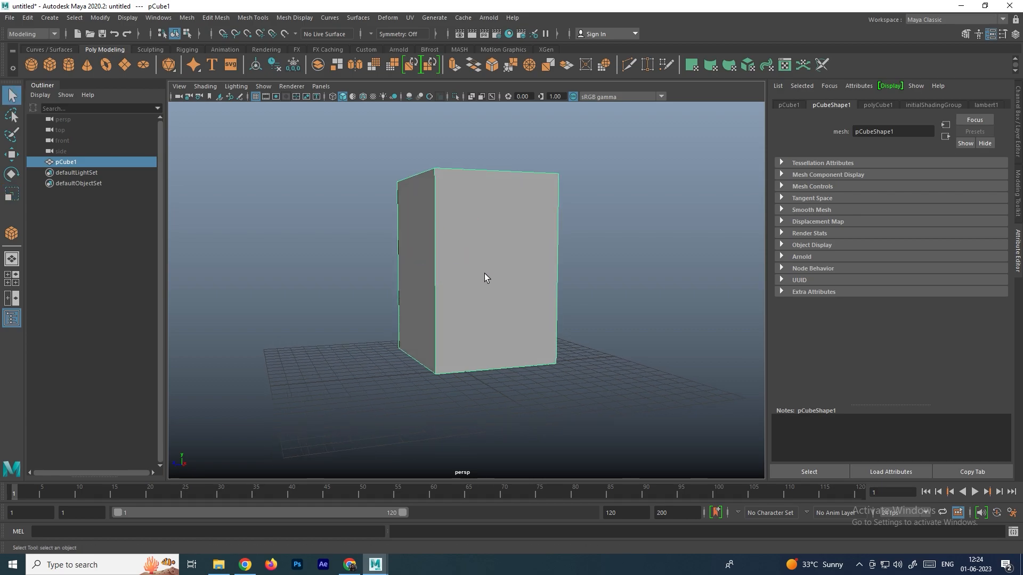
key("w")
key("d")
left_click_drag(474, 218, 473, 315)
left_click_drag(529, 344, 469, 365, "alt")
scroll(468, 365, "up", 3)
middle_click_drag(468, 366, 516, 320, "alt")
left_click_drag(516, 320, 329, 364, "alt")
scroll(434, 338, "down", 5)
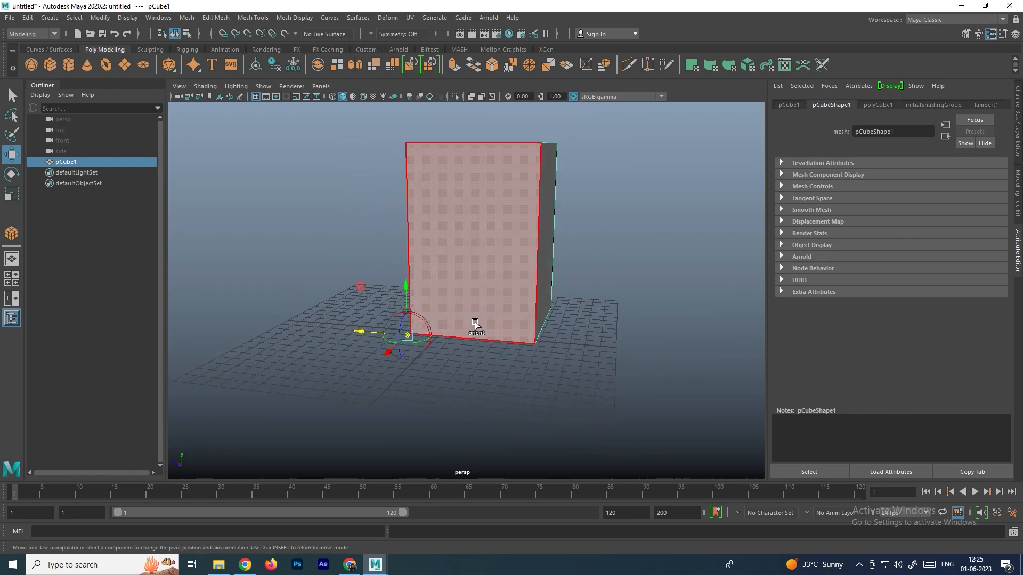
Scale the cube from its bottom pivot and along Z from a pivot outside the block, and undo the scaling and pivot moves
key("r")
mouse_move(403, 288)
left_mouse_down()
mouse_move(406, 210)
mouse_move(409, 326)
mouse_move(406, 238)
mouse_move(411, 316)
mouse_move(411, 294)
left_mouse_up()
scroll(380, 309, "down", 5)
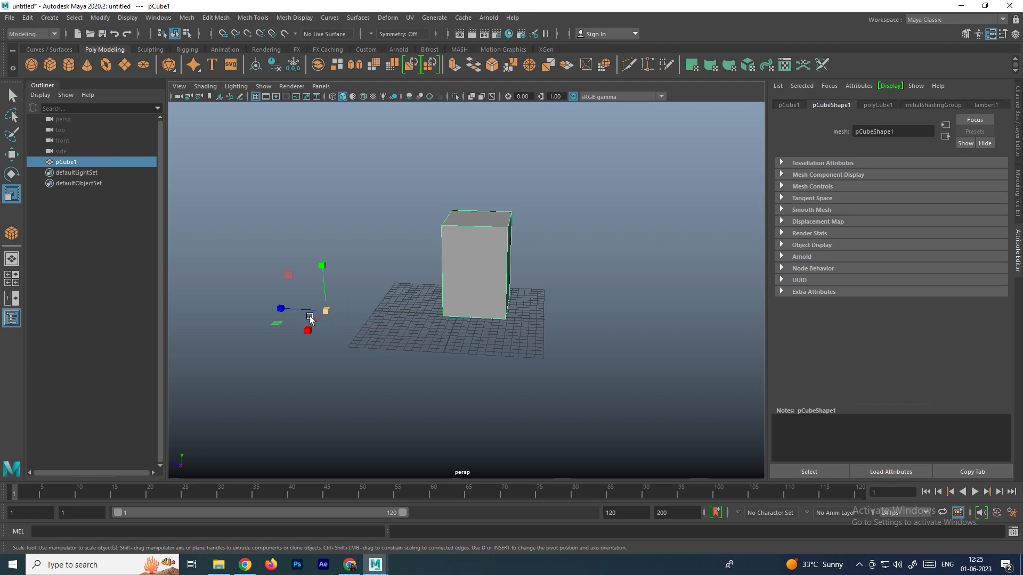
mouse_move(281, 310)
left_mouse_down()
mouse_move(226, 309)
mouse_move(310, 312)
mouse_move(275, 314)
left_mouse_up()
key("ctrl+z")
key("ctrl+z")
key("ctrl+z")
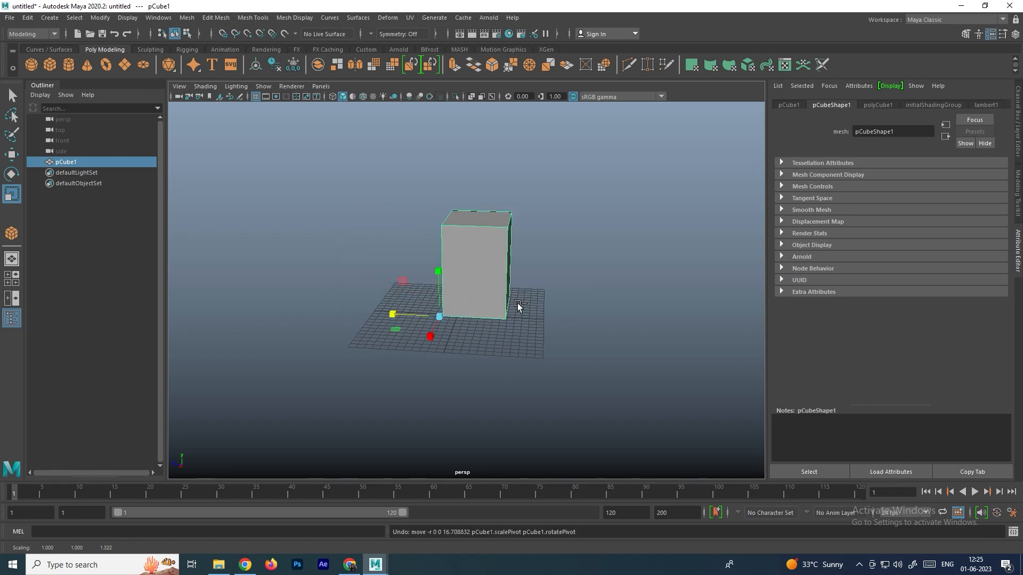
Edit the cube's pivot again and move it freehand down to the base and out towards a bottom corner
left_click_drag(527, 304, 469, 233, "alt")
scroll(472, 289, "up", 3)
scroll(469, 232, "up", 2)
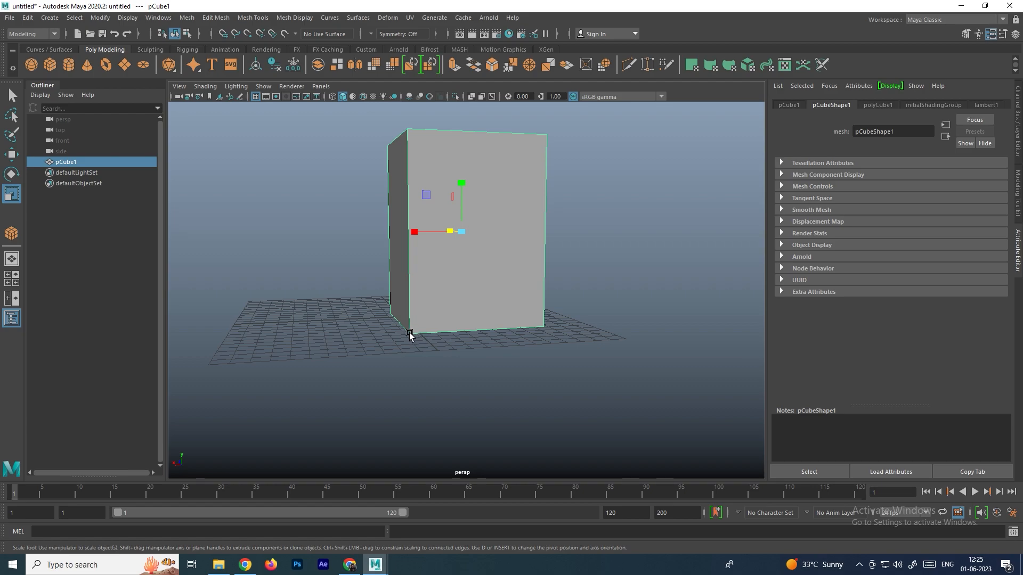
scroll(440, 292, "up", 4)
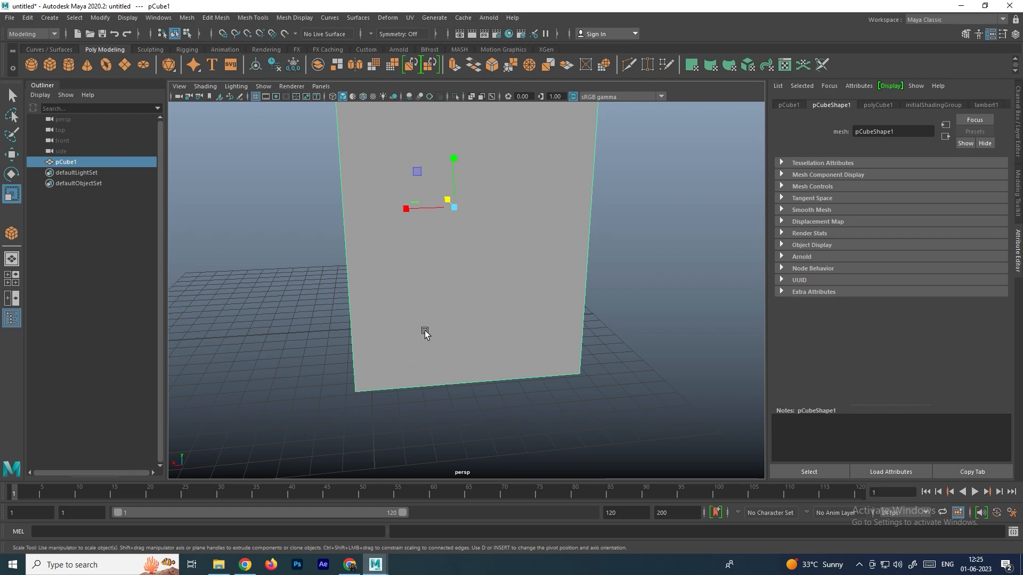
key("d")
left_click_drag(411, 206, 397, 333)
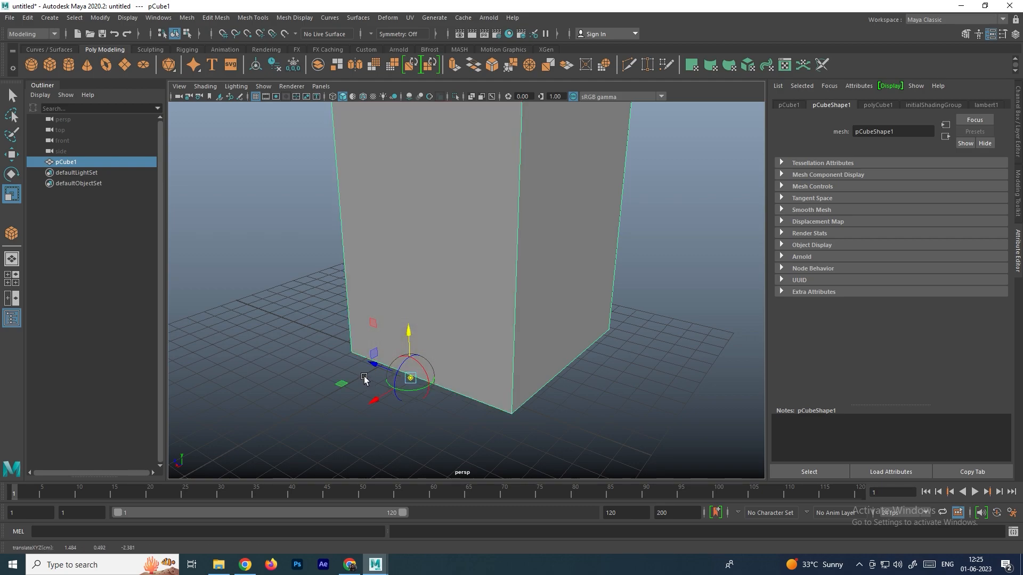
left_click_drag(373, 366, 577, 414)
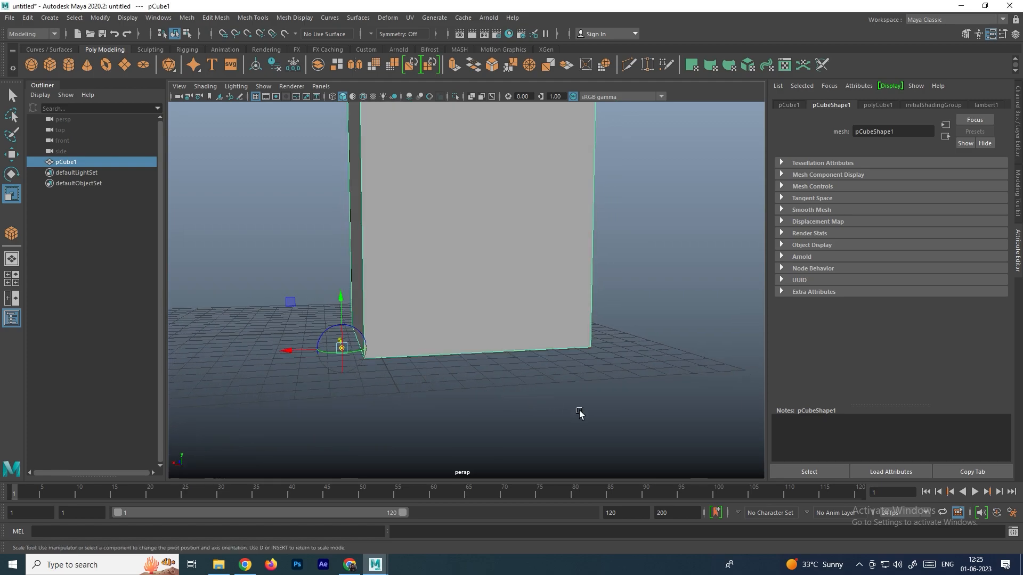
Adjust the pivot in the side view to the cube's base level just outside its corner, and return to the perspective view
key("space")
key("space")
scroll(667, 320, "up", 2)
middle_click_drag(667, 320, 410, 356, "alt")
scroll(542, 327, "up", 8)
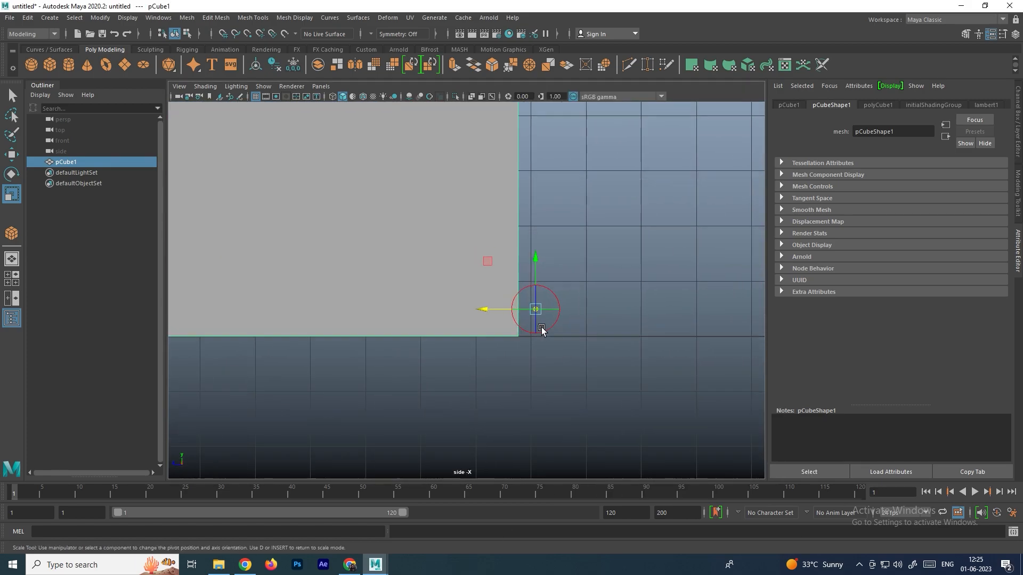
middle_click_drag(603, 315, 564, 278, "alt")
left_click_drag(564, 250, 566, 299)
left_click_drag(508, 351, 543, 350)
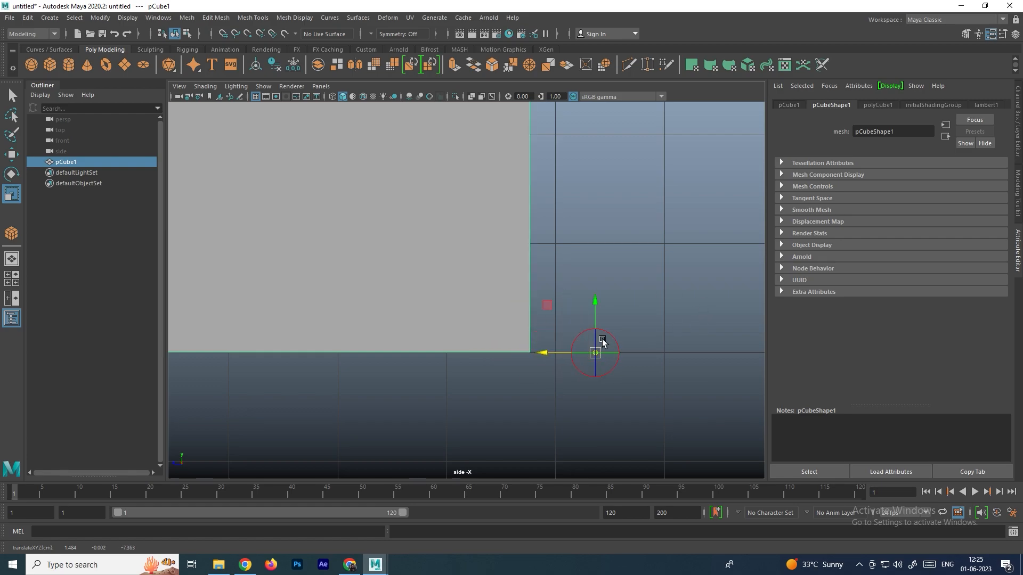
key("space")
key("space")
left_click_drag(608, 261, 520, 314, "alt")
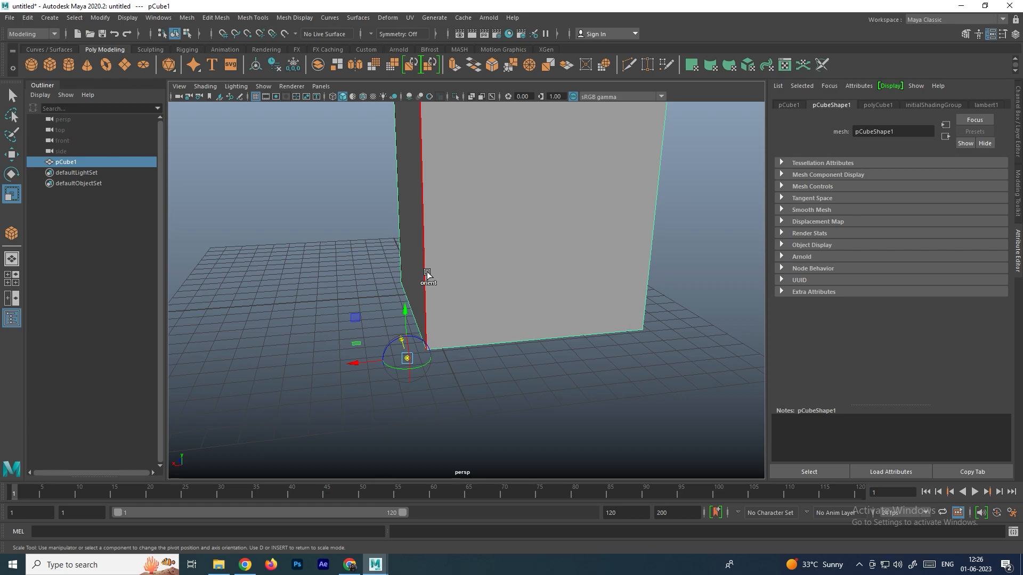
Snap the cube's pivot exactly onto the nearest bottom corner vertex using vertex snapping
key("v")
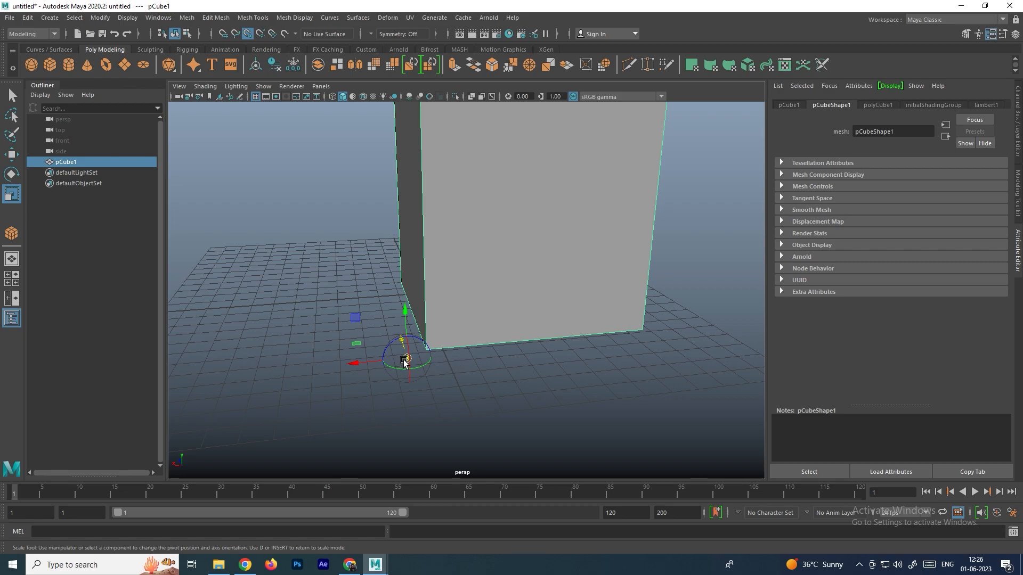
left_click_drag(405, 361, 412, 362)
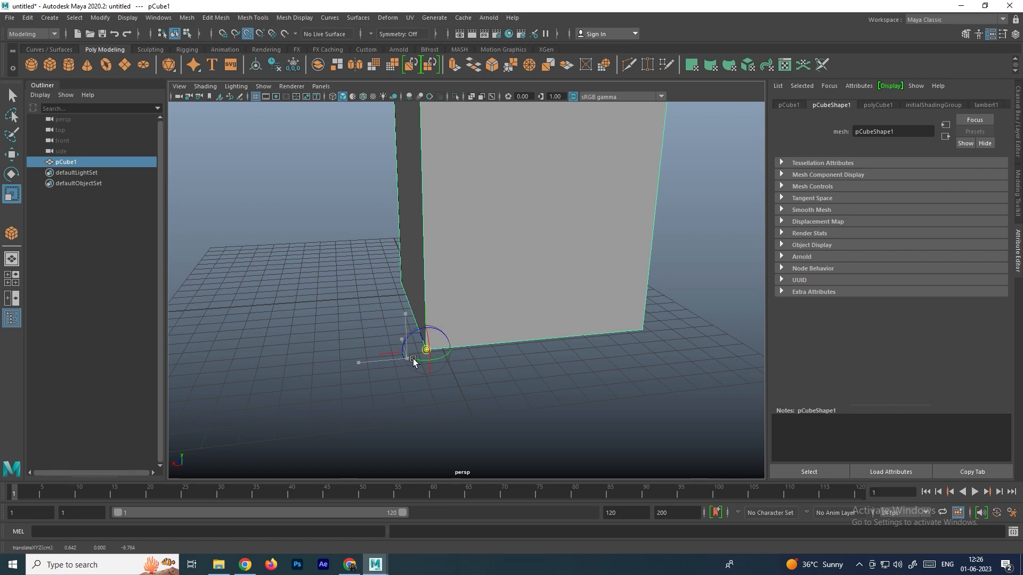
left_click_drag(476, 347, 461, 361)
scroll(457, 301, "down", 5)
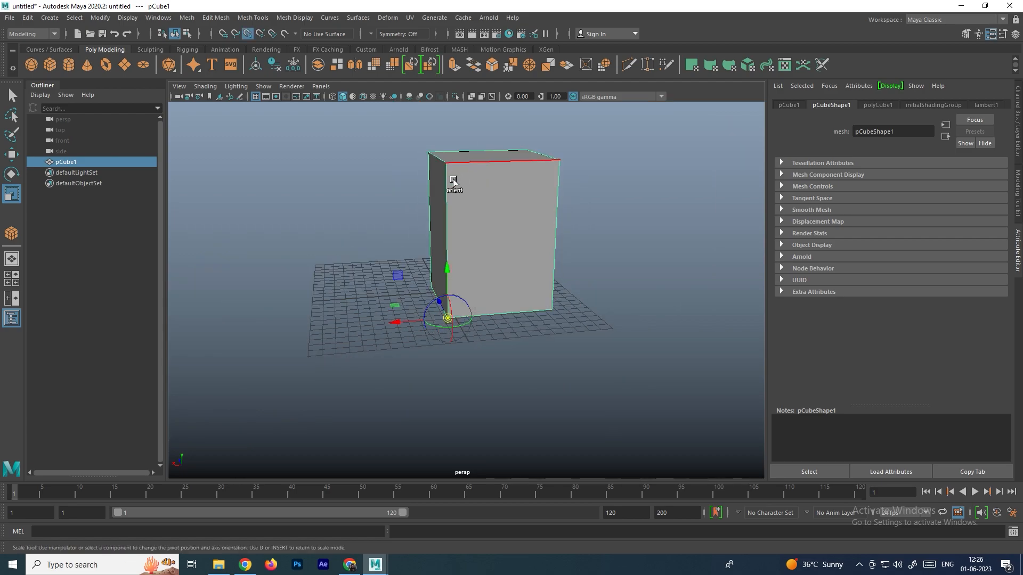
mouse_move(446, 318)
left_mouse_down()
mouse_move(456, 221)
mouse_move(448, 164)
mouse_move(524, 156)
mouse_move(569, 170)
mouse_move(453, 173)
mouse_move(439, 156)
mouse_move(478, 173)
mouse_move(461, 310)
left_mouse_up()
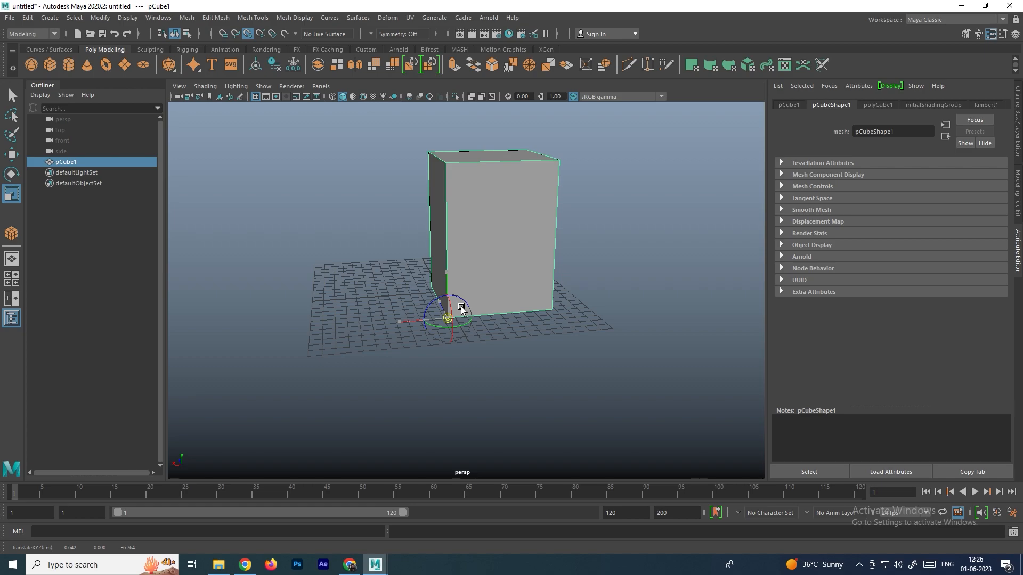
Leave pivot editing and scale the cube along Y from its bottom corner pivot
scroll(461, 309, "up", 3)
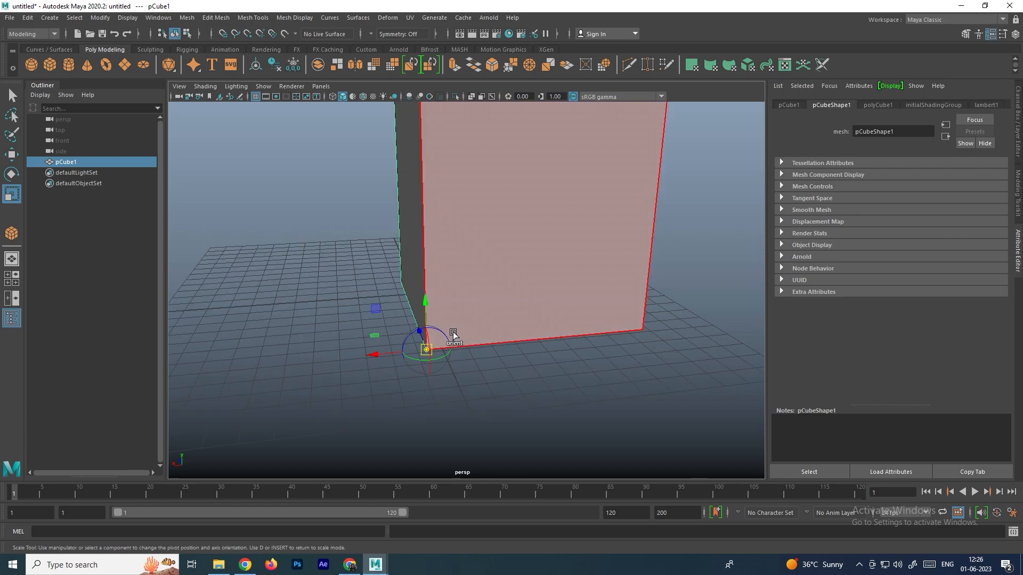
key("w")
mouse_move(483, 280)
right_mouse_down()
mouse_move(540, 223)
mouse_move(496, 276)
right_mouse_up()
key("r")
scroll(480, 277, "down", 5)
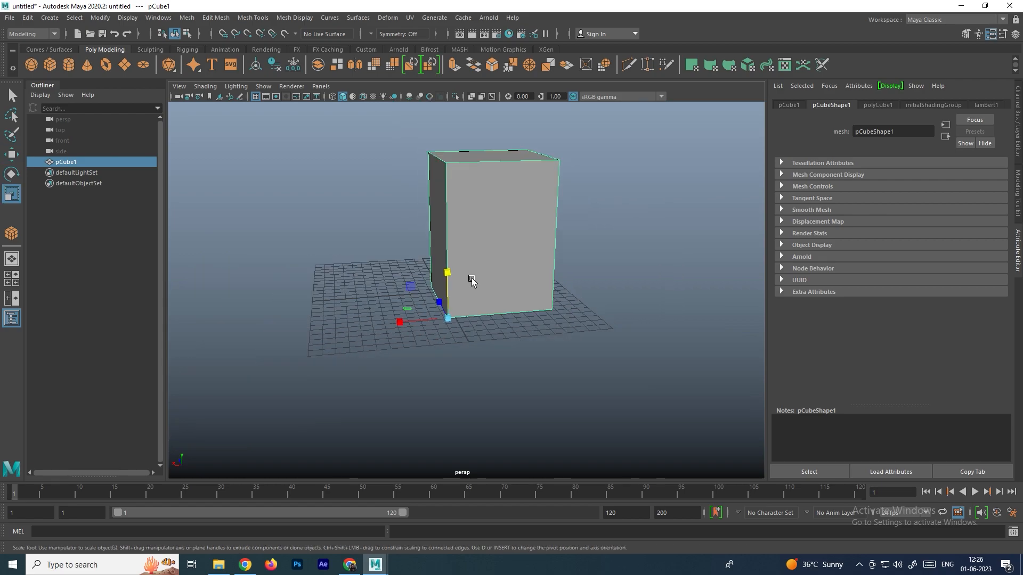
left_click_drag(455, 272, 486, 282)
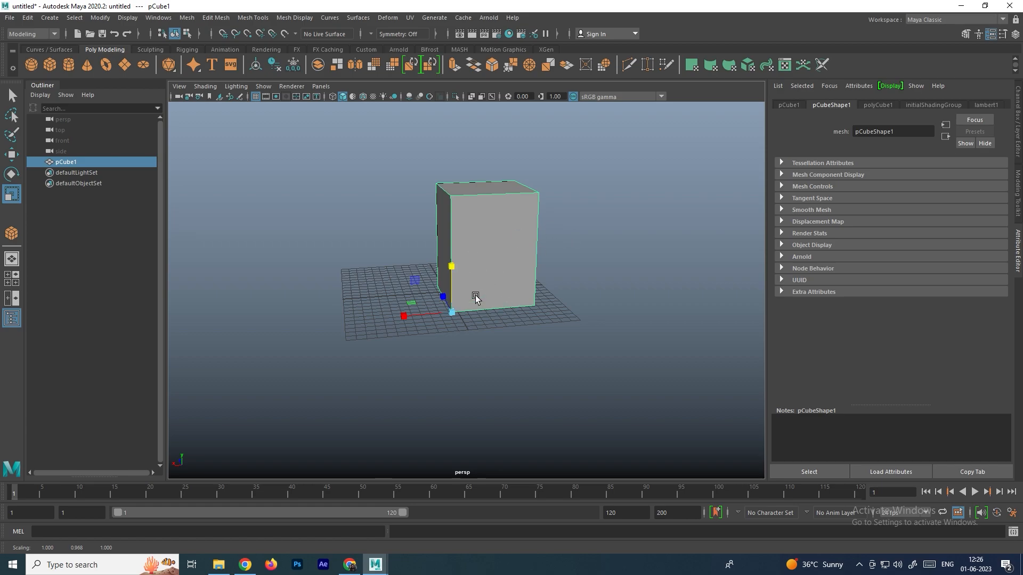
left_click_drag(452, 271, 487, 263)
Snap the cube's pivot to the top corner vertex directly above, test scaling from it, and undo the test
left_click_drag(471, 274, 500, 292, "alt")
scroll(496, 299, "up", 2)
left_click_drag(471, 238, 488, 153, "alt")
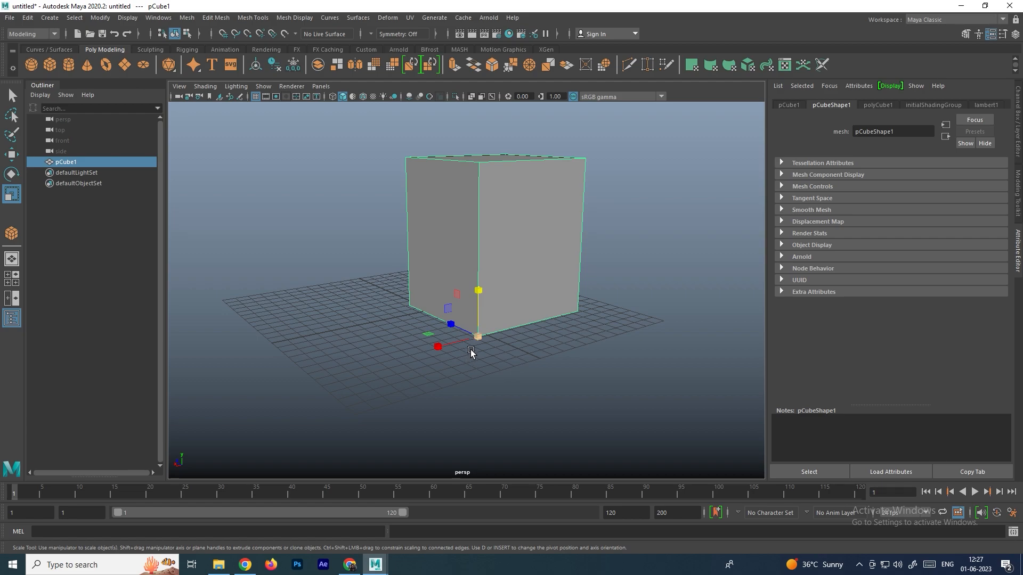
key("d")
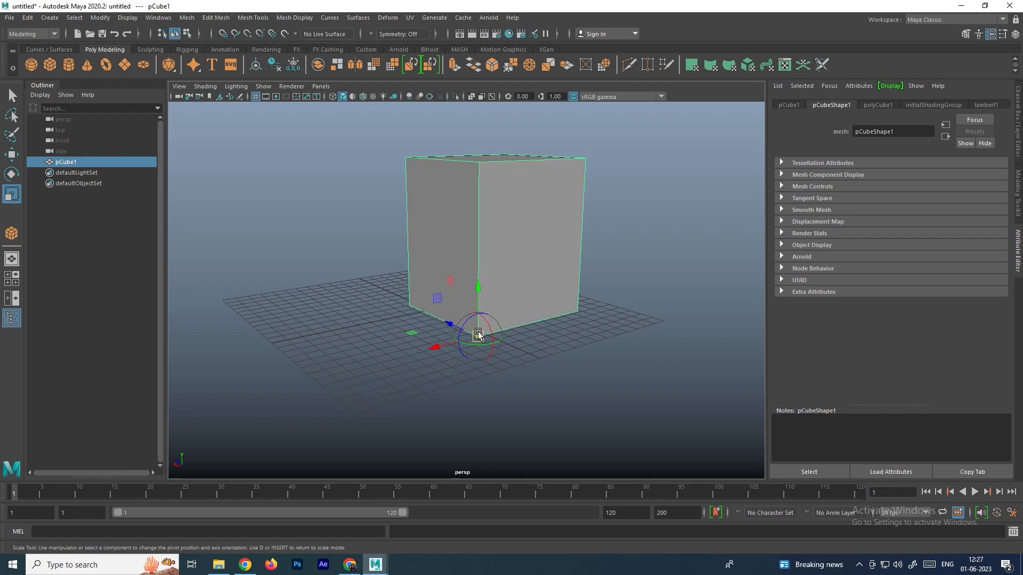
left_click_drag(479, 337, 489, 198)
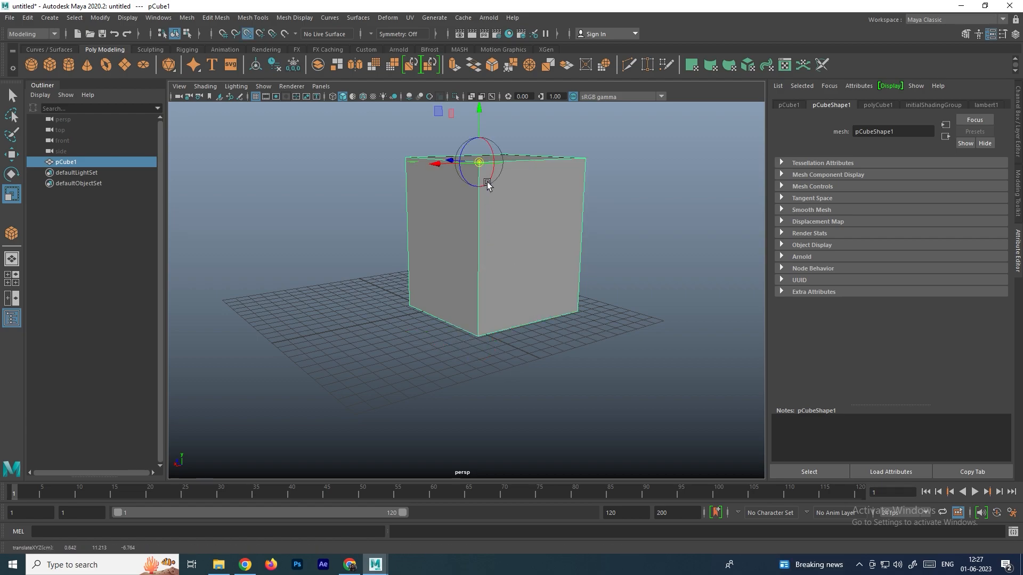
key("d")
scroll(523, 190, "down", 4)
left_click_drag(474, 157, 504, 161)
key("ctrl+z")
Reselect the cube and return its pivot to the centre with Center Pivot
left_click(559, 201)
left_click(512, 226)
key("w")
mouse_move(516, 224)
left_mouse_down("alt")
mouse_move(497, 231)
mouse_move(499, 222)
left_mouse_up("alt")
scroll(499, 222, "up", 2)
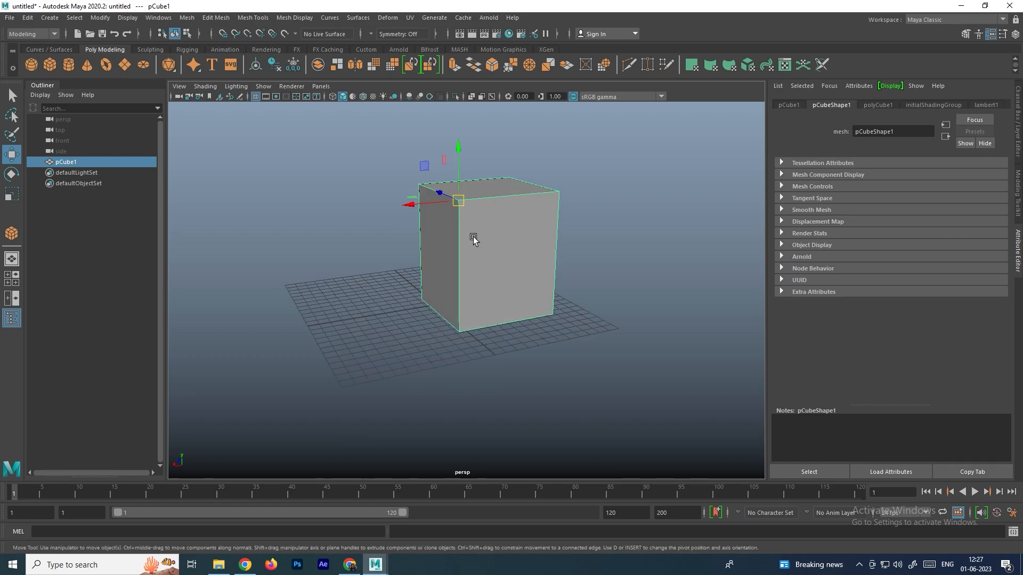
left_click(100, 17)
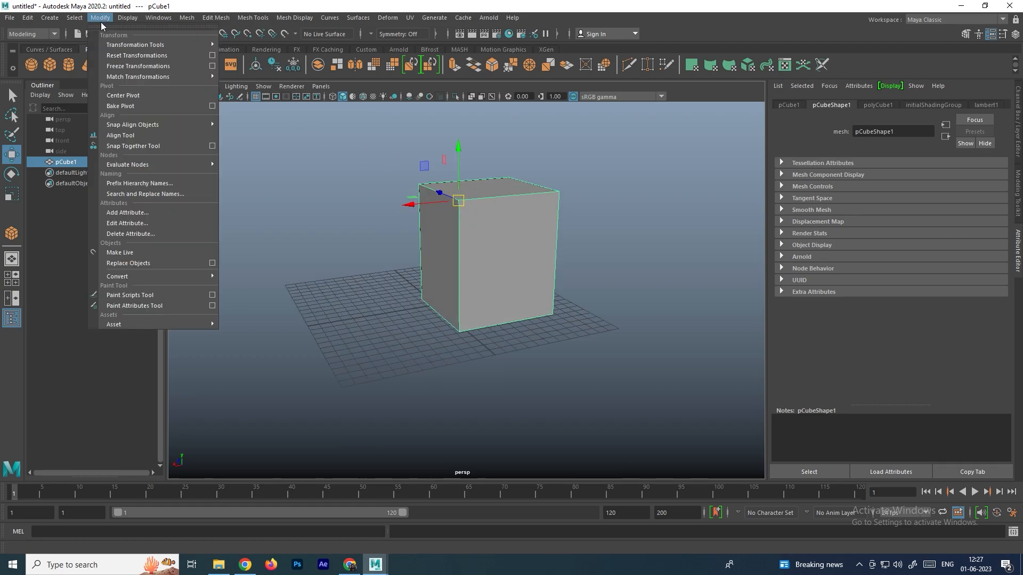
left_click(143, 96)
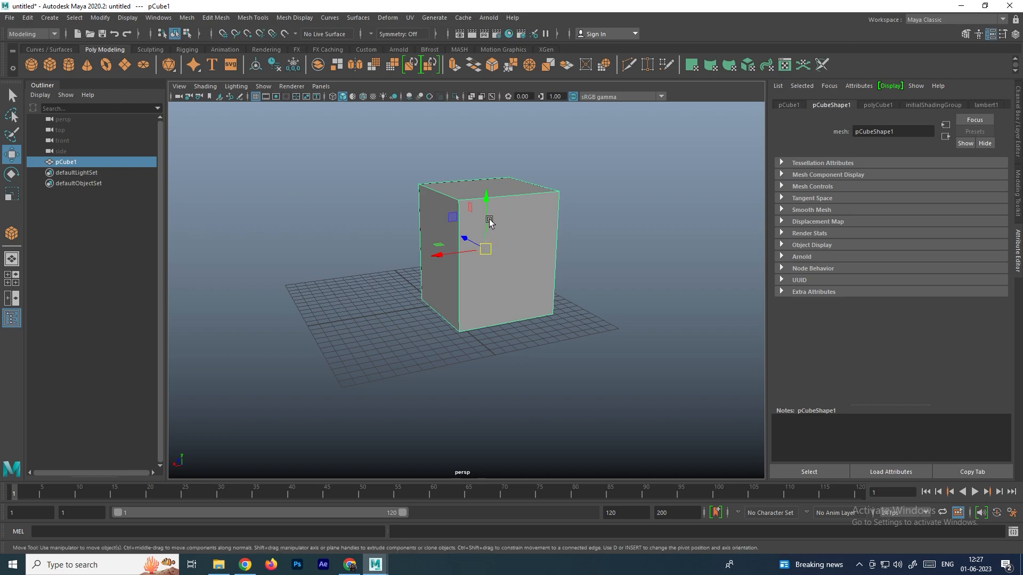
Scale the cube into a thin, upright, door-like slab and reselect it
left_click_drag(447, 238, 490, 238, "alt")
scroll(551, 232, "up", 4)
key("r")
key("w")
left_click_drag(564, 239, 454, 263, "alt")
key("r")
left_click(552, 258)
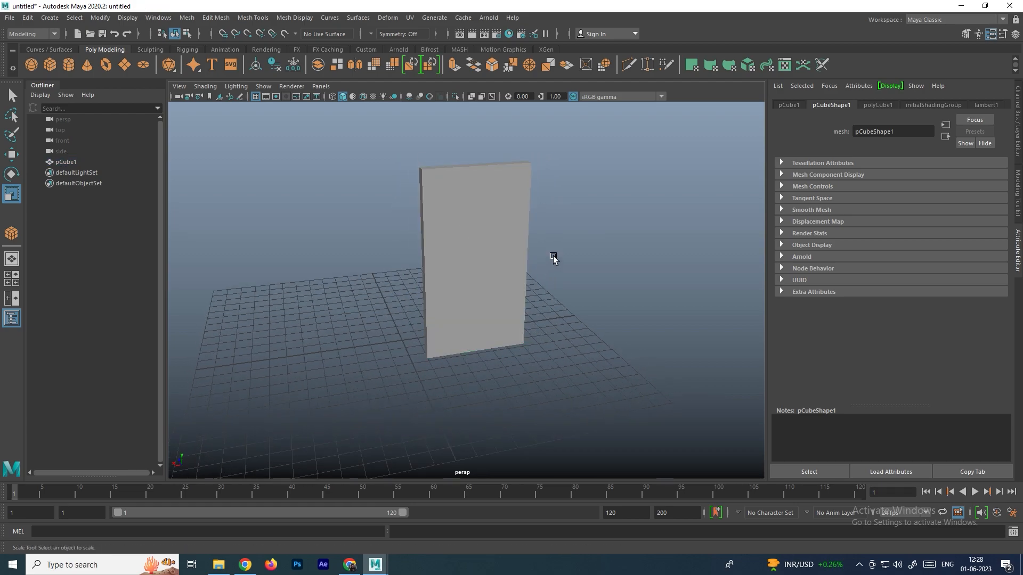
scroll(508, 264, "up", 3)
left_click(507, 264)
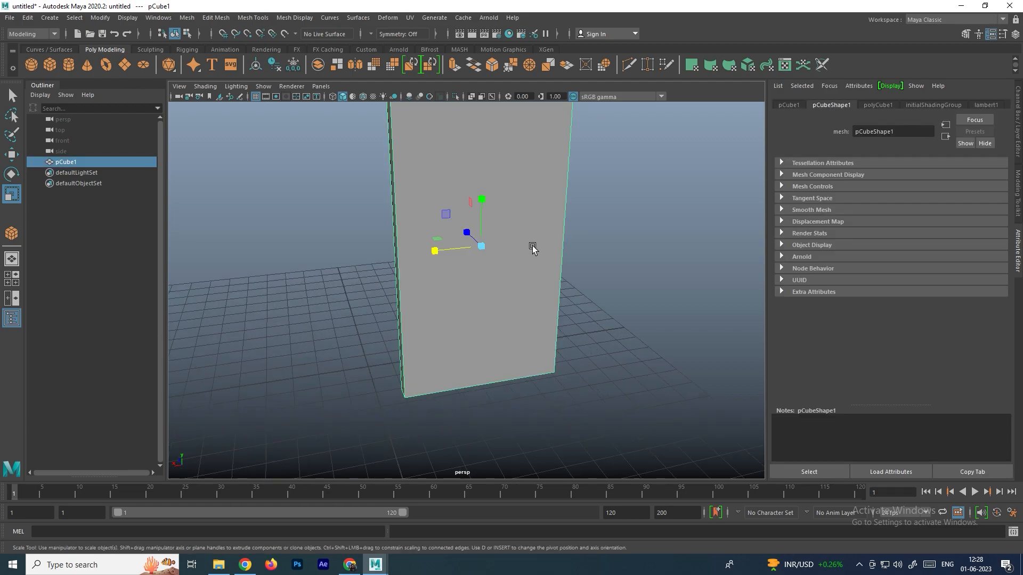
Rotate the slab about its vertical axis around the centred pivot and undo the rotation
scroll(532, 241, "down", 5)
key("e")
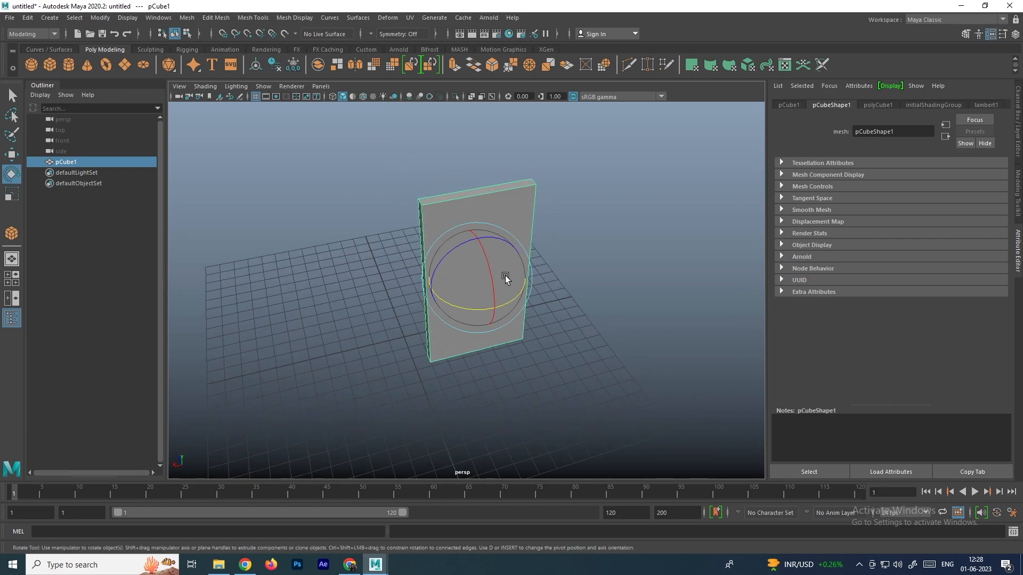
mouse_move(463, 305)
left_mouse_down()
mouse_move(480, 296)
mouse_move(457, 298)
mouse_move(464, 292)
mouse_move(479, 296)
left_mouse_up()
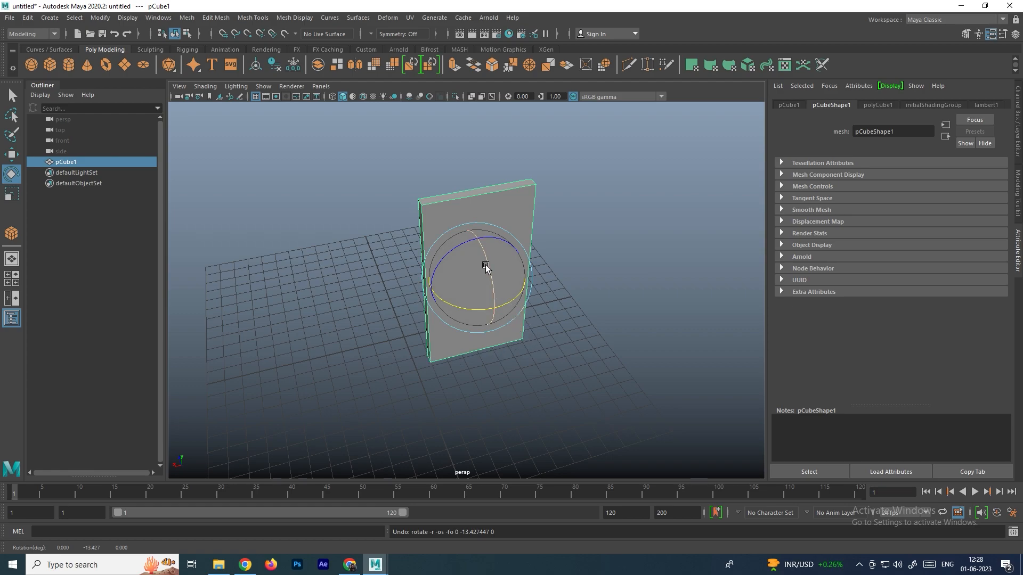
Edit the slab's pivot, move it along X just outside the left edge, and toggle pivot editing off and on
key("w")
left_click_drag(523, 281, 490, 258, "alt")
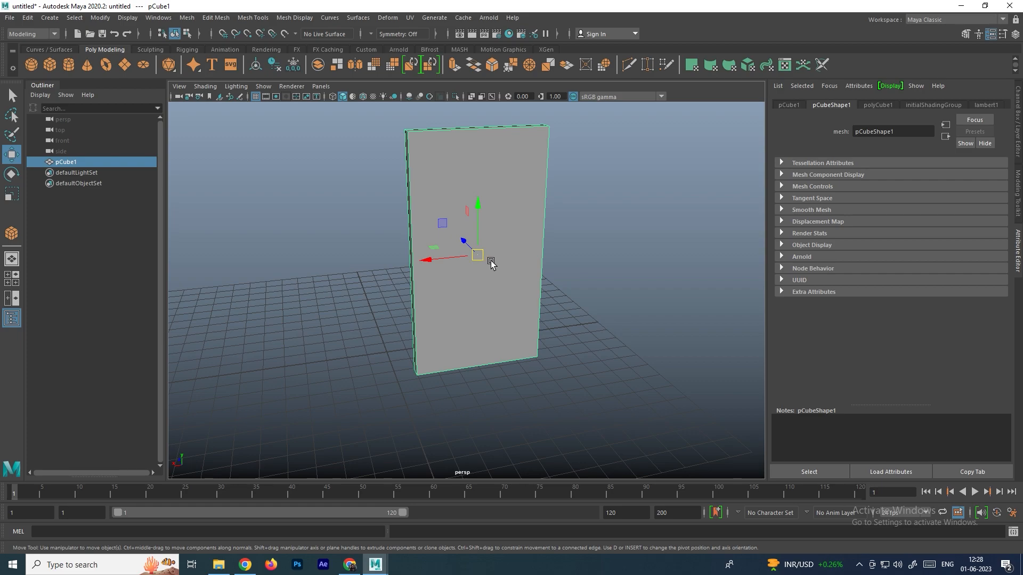
key("d")
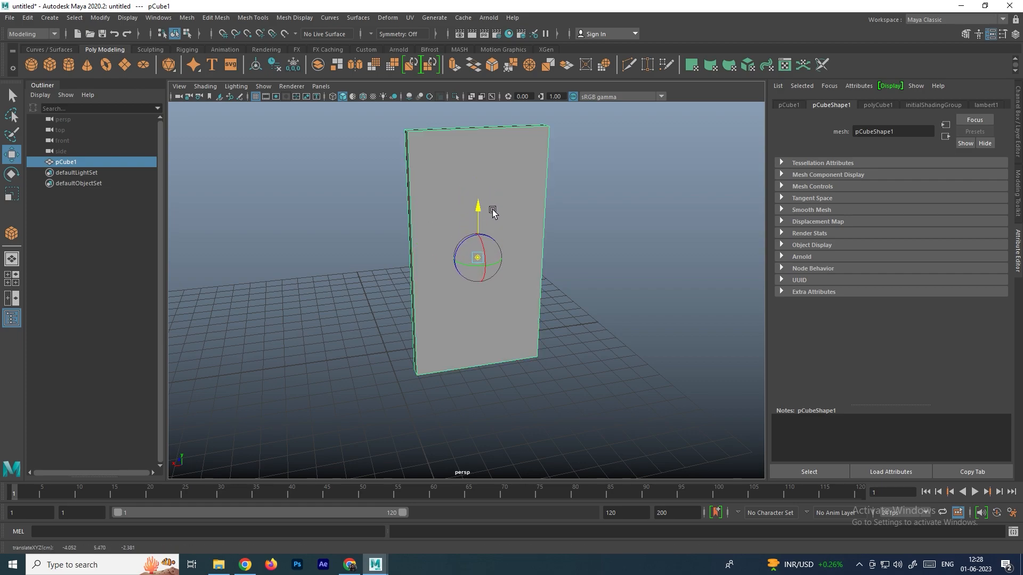
left_click_drag(422, 255, 325, 259)
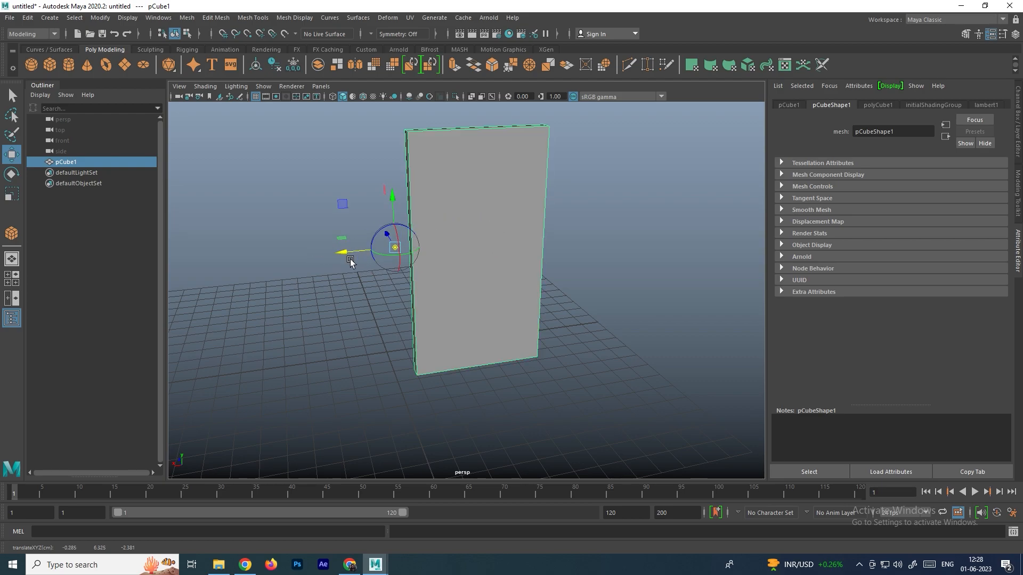
key("d")
key("d")
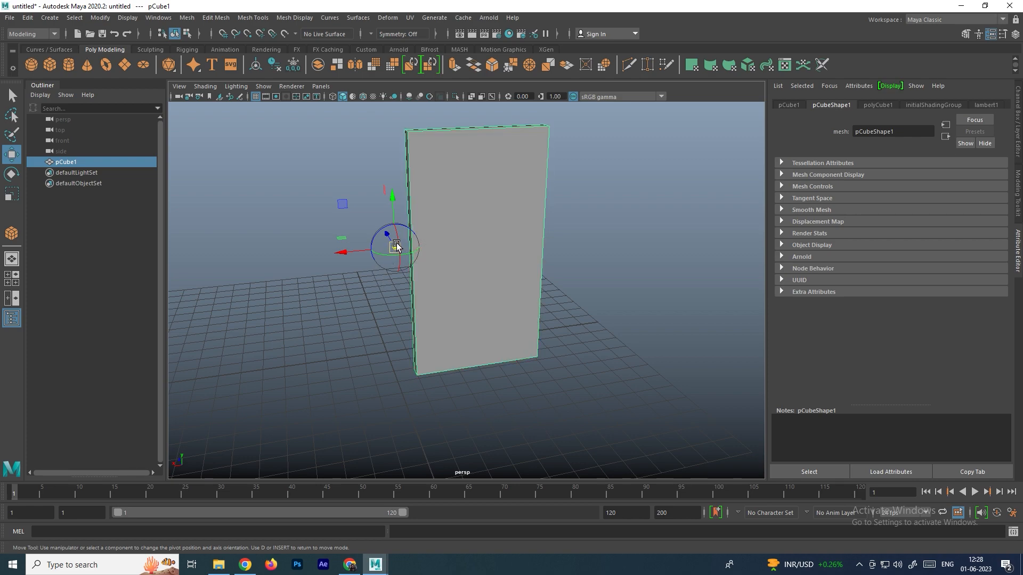
key("d")
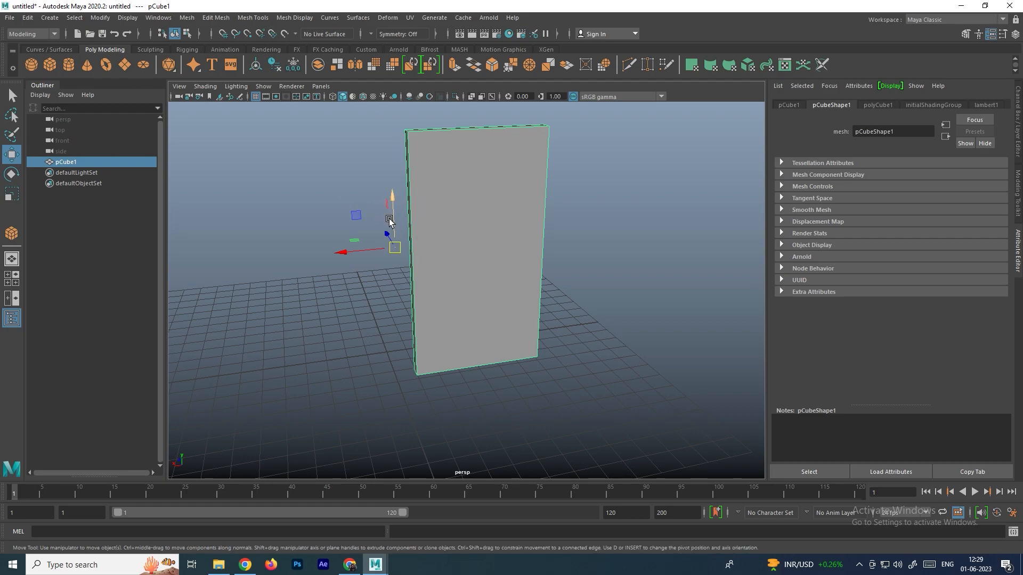
key("d")
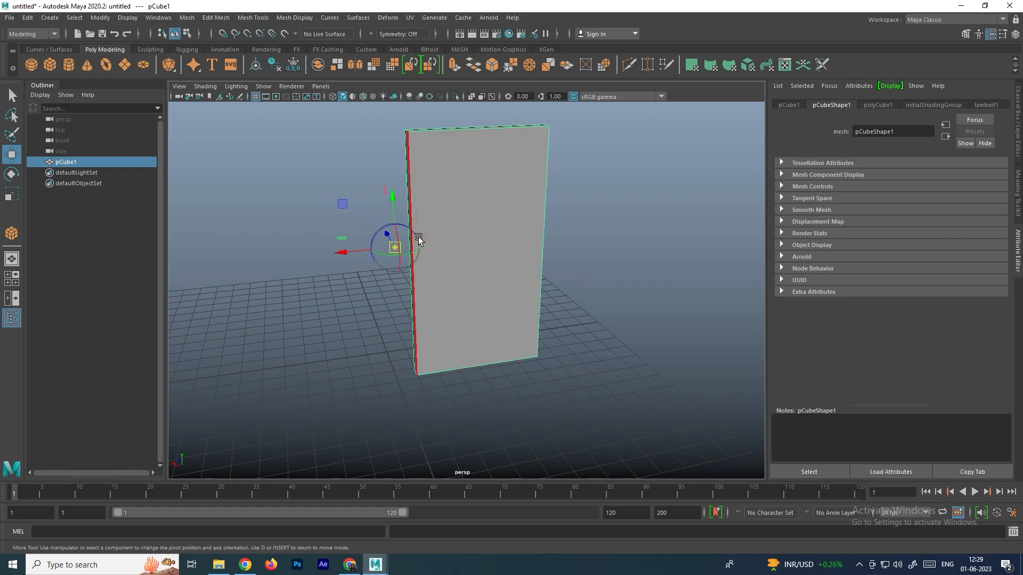
Move the slab's pivot freehand to the lower right part of its front face, leave pivot editing, and deselect the slab
left_click_drag(393, 245, 510, 318)
key("d")
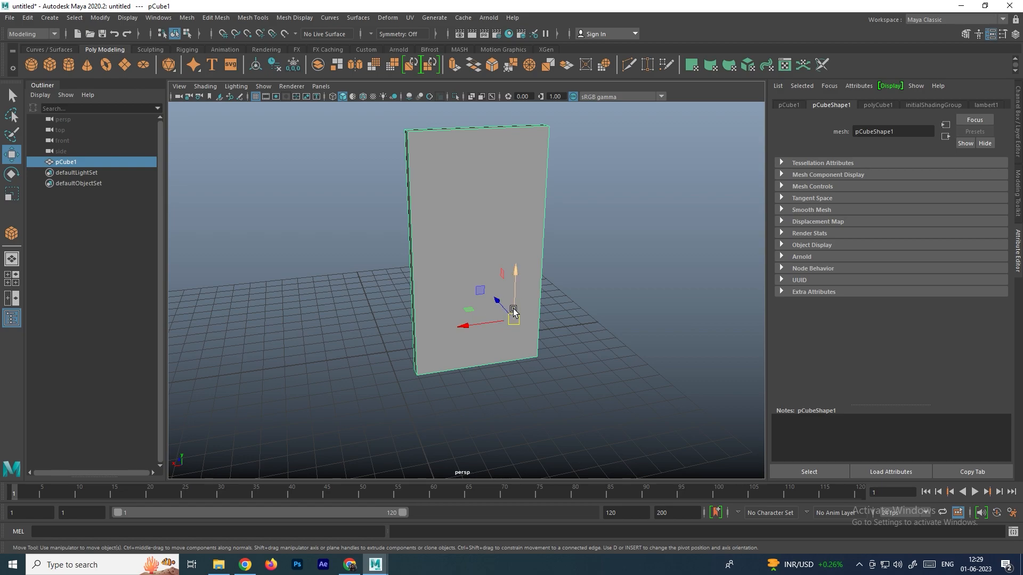
key("d")
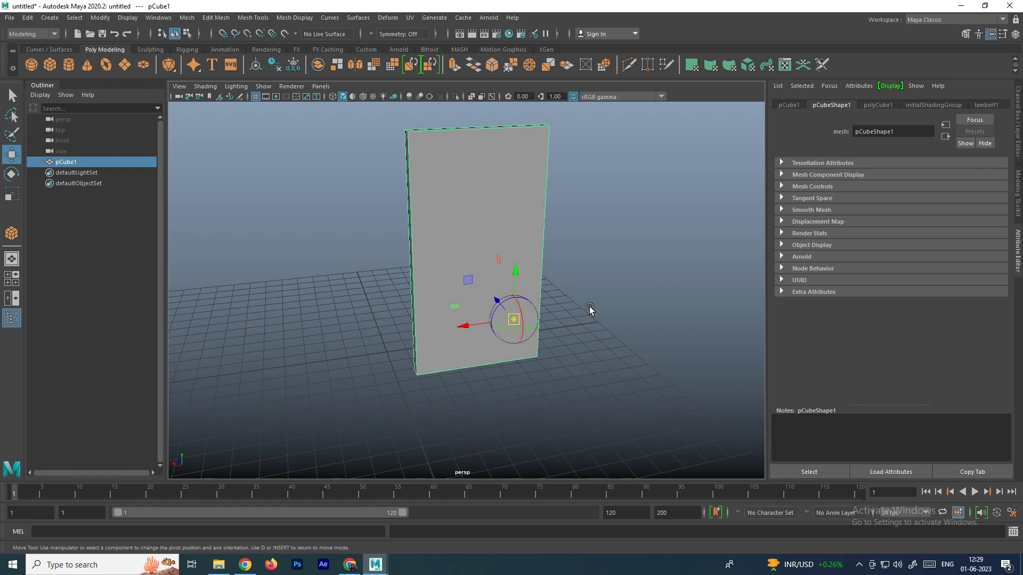
key("d")
left_click(583, 302)
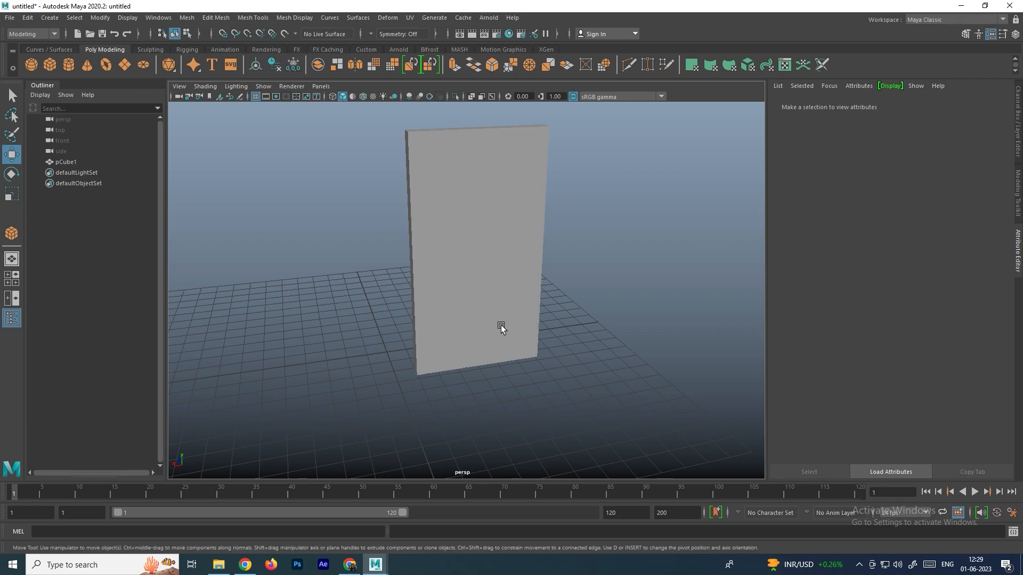
Reselect the slab and move its pivot freehand and upwards along Y near its right edge
left_click(503, 326)
key("d")
mouse_move(496, 330)
left_mouse_down()
mouse_move(439, 338)
mouse_move(493, 333)
left_mouse_up()
left_click_drag(540, 269, 542, 240)
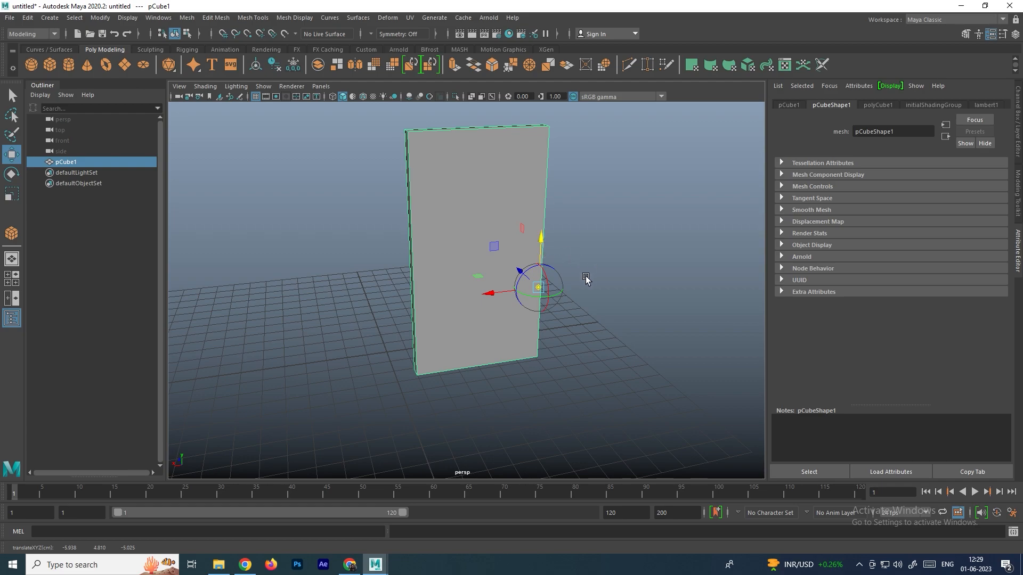
key("d")
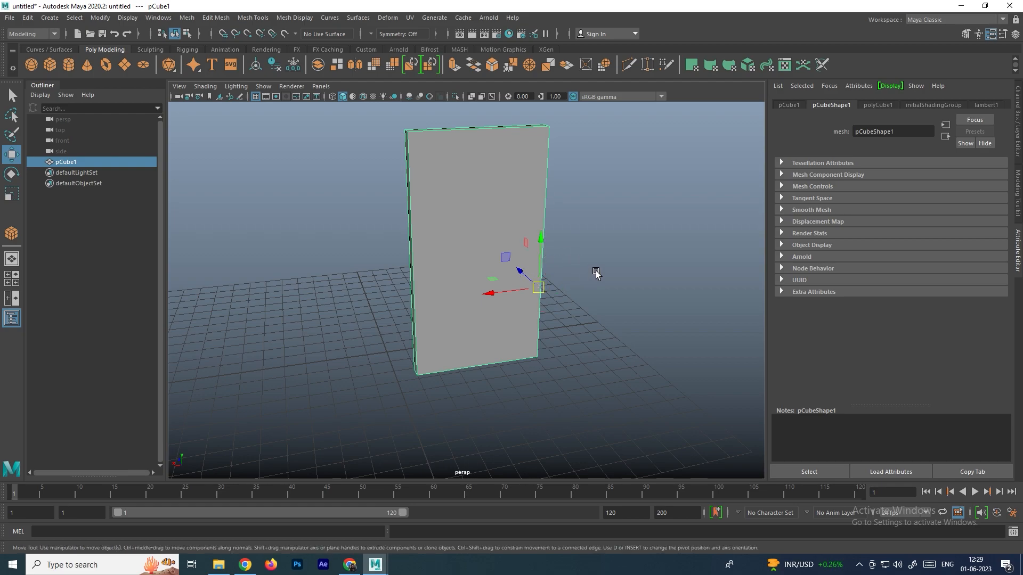
Undo the vertex-snapped move of the slab and snap its pivot onto the bottom left front corner vertex instead
key("v")
left_click_drag(539, 288, 512, 297)
key("ctrl+z")
key("d")
key("v")
left_click_drag(532, 289, 410, 359)
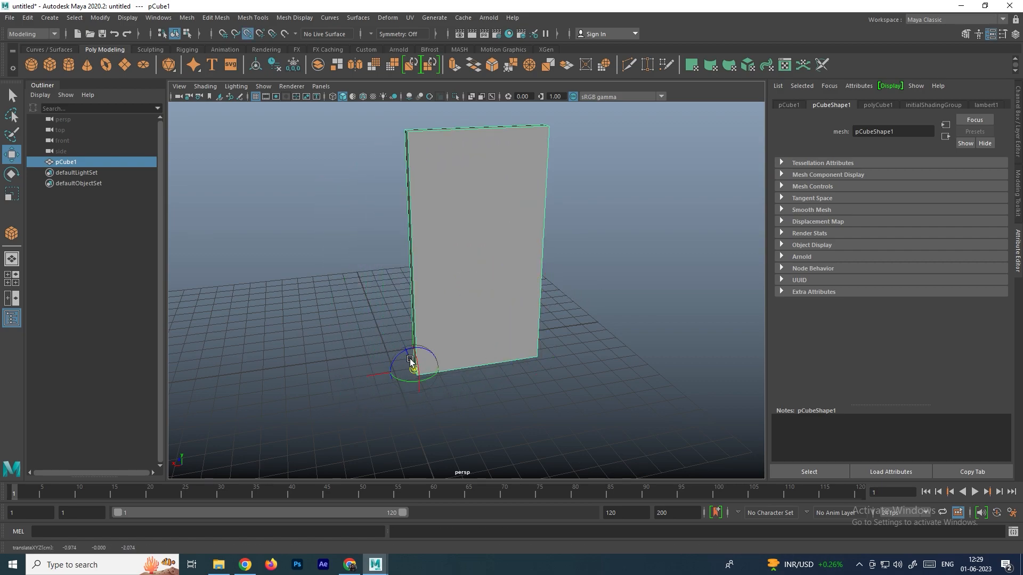
left_click_drag(401, 303, 444, 365)
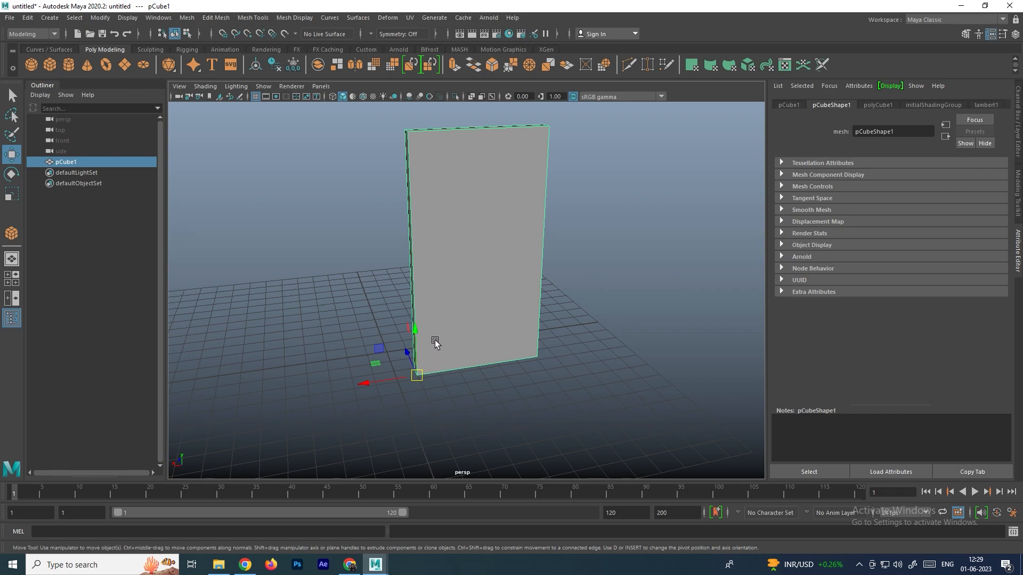
Rotate the slab around its bottom corner pivot and undo the rotation
key("e")
left_click_drag(448, 403, 475, 377)
key("ctrl+z")
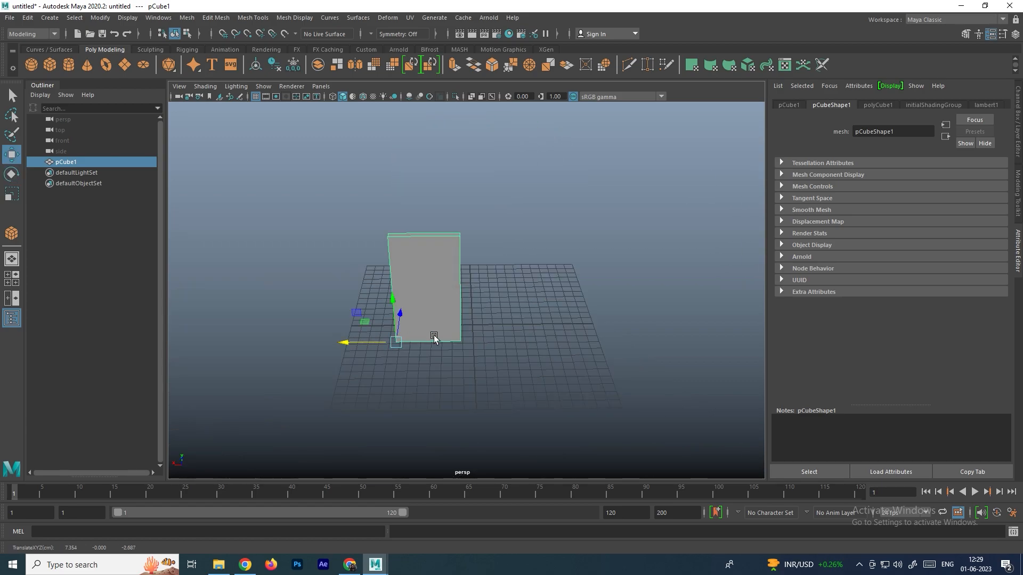
Delete the slab and switch to the full-size top view
key("Delete")
key("space")
key("space")
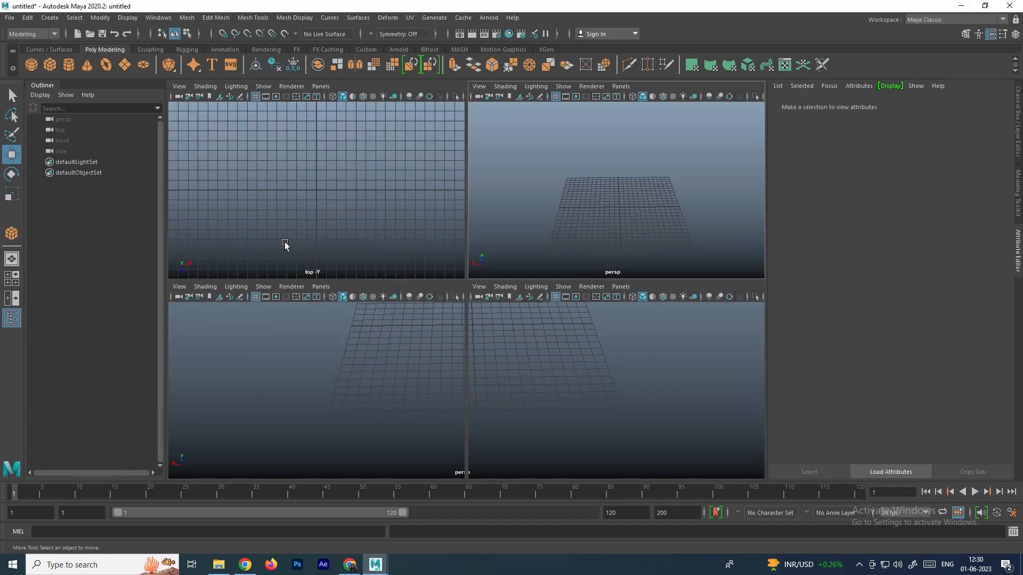
scroll(484, 277, "down", 1)
middle_click_drag(485, 276, 398, 269, "alt")
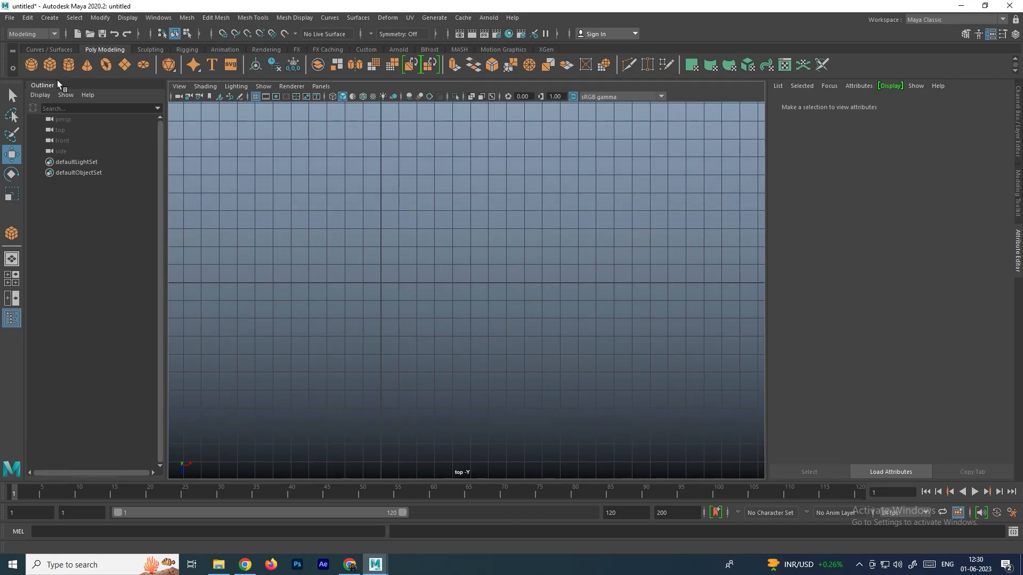
Create a polygon sphere and place it about 4 units along negative X and 5 along negative Z from the origin
left_click(31, 61)
left_click_drag(303, 213, 301, 242)
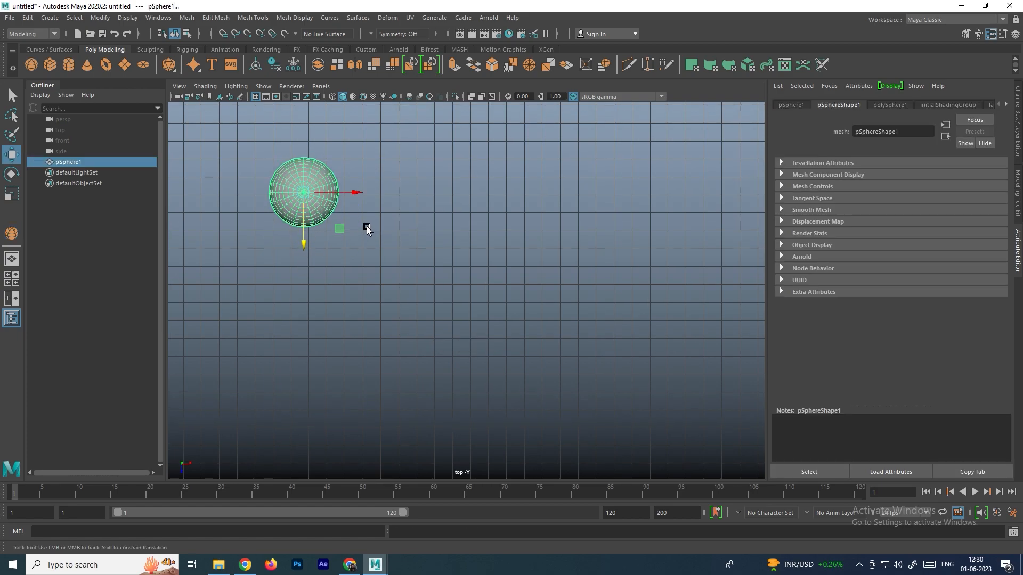
middle_click_drag(364, 229, 371, 242, "alt")
Duplicate the sphere, move the copy about 4.2 units along Z, and undo the move and the duplication
key("ctrl+d")
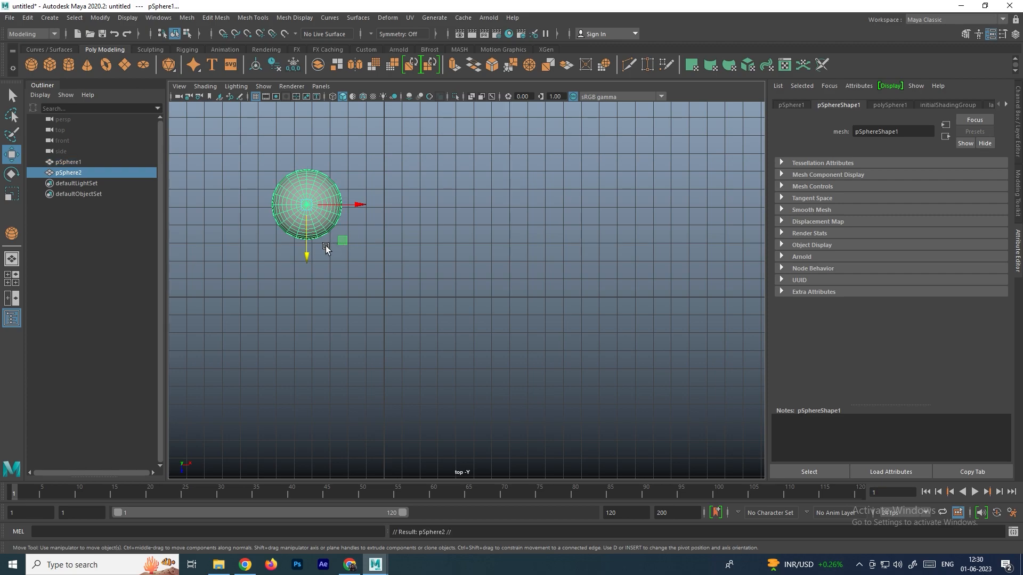
left_click_drag(309, 254, 325, 333)
key("ctrl+z")
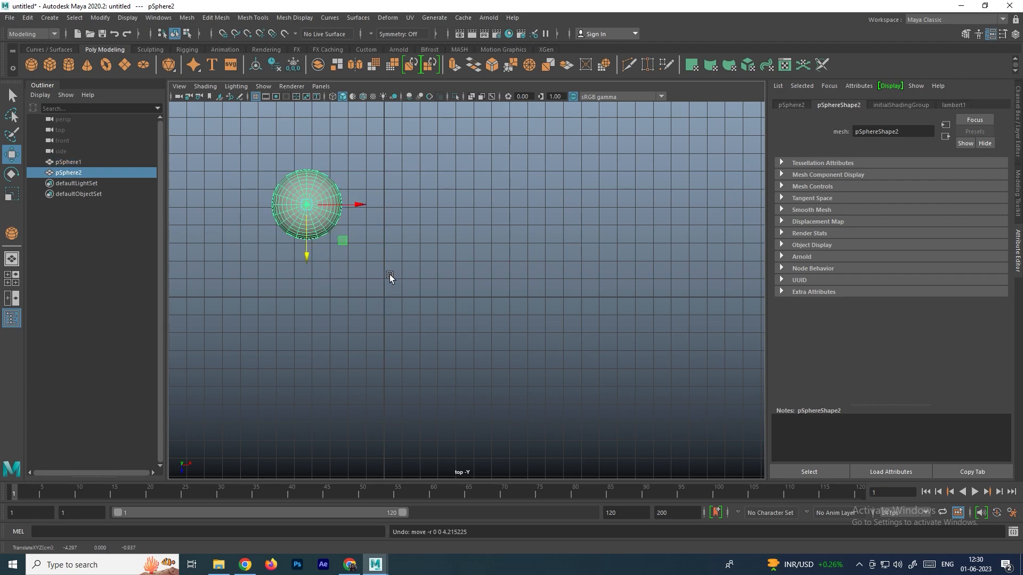
key("ctrl+z")
Shift the sphere along Z to about -4.3, duplicate it, and move the copy along X to about 1.1
left_click_drag(307, 256, 307, 270)
key("ctrl+d")
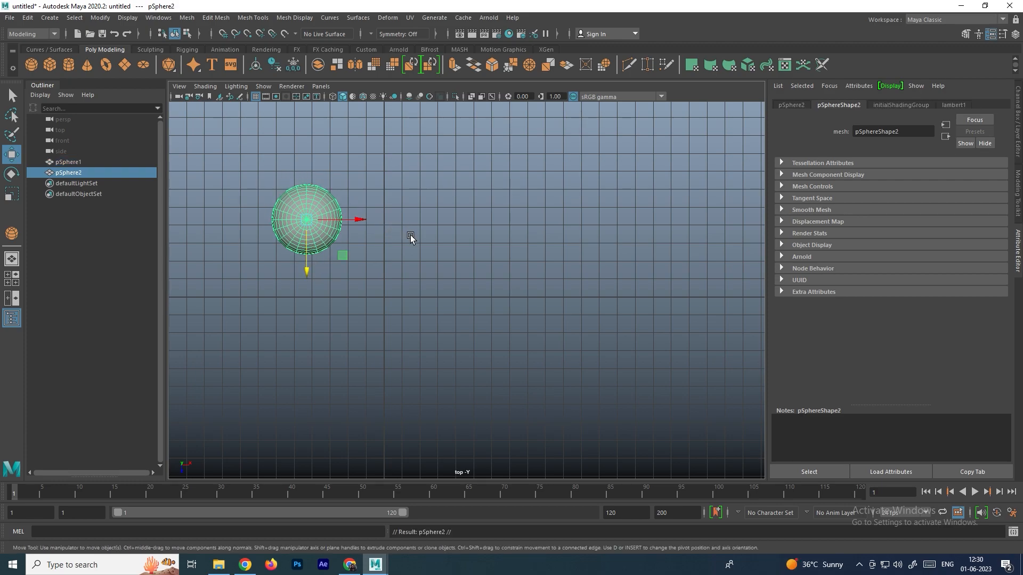
left_click_drag(356, 221, 452, 233)
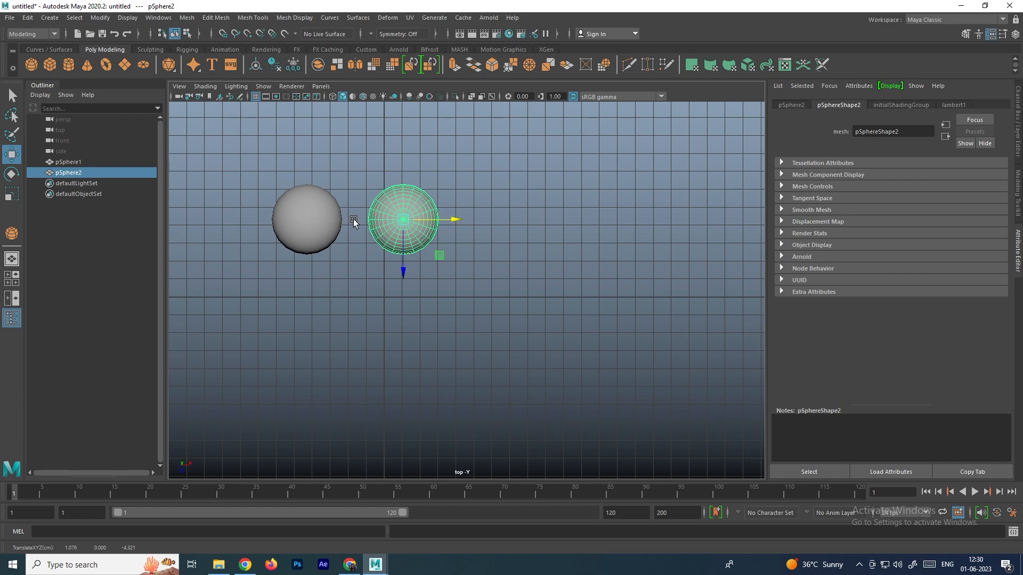
scroll(356, 222, "down", 4)
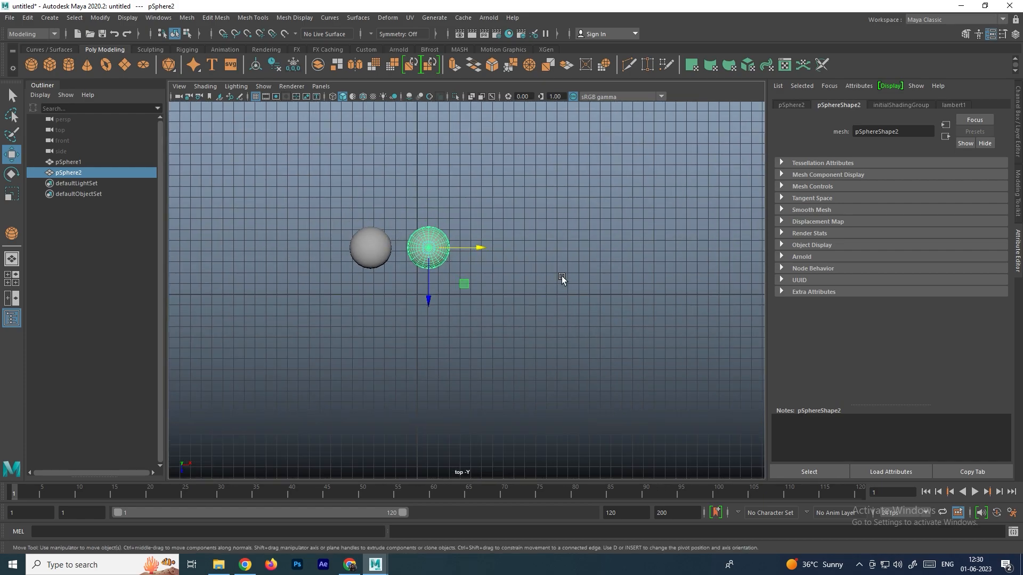
Repeat Duplicate with Transform six times to extend the row of spheres along X at equal spacing
key("shift+d")
key("shift+d")
key("shift+d")
key("shift+d")
key("shift+d")
key("shift+d")
right_click_drag(632, 331, 539, 306, "alt")
middle_click_drag(538, 307, 527, 307, "alt")
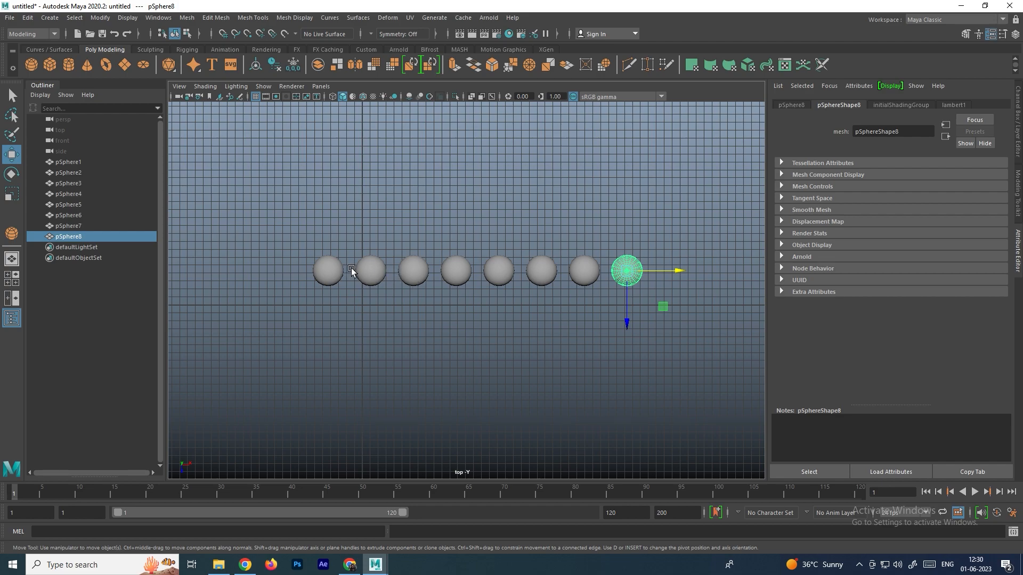
Undo the repeated duplicates and the first copy so only the original sphere is left, and select it
key("ctrl+z")
key("ctrl+z")
key("ctrl+z")
key("ctrl+z")
key("ctrl+z")
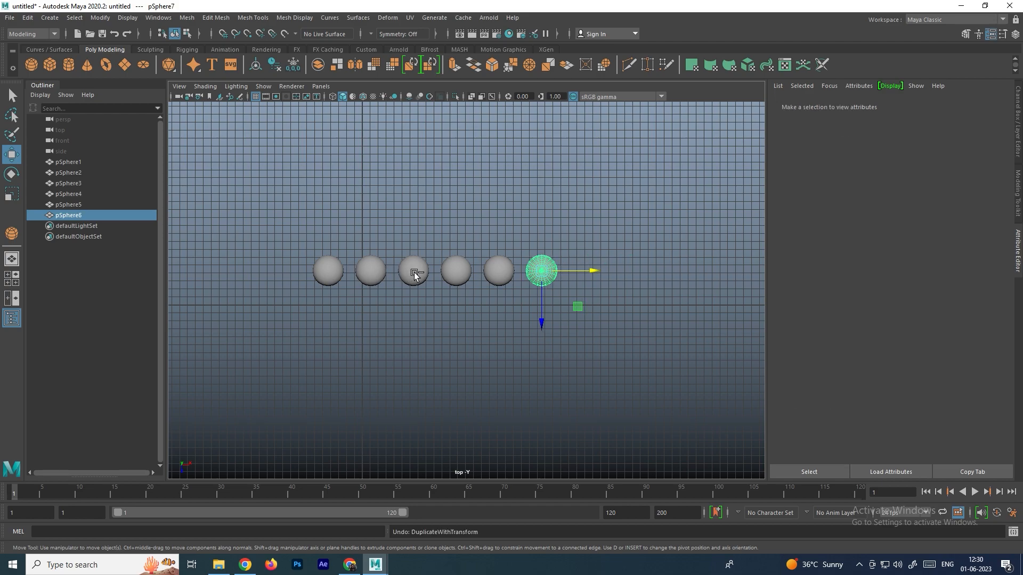
key("ctrl+z")
key("ctrl+z")
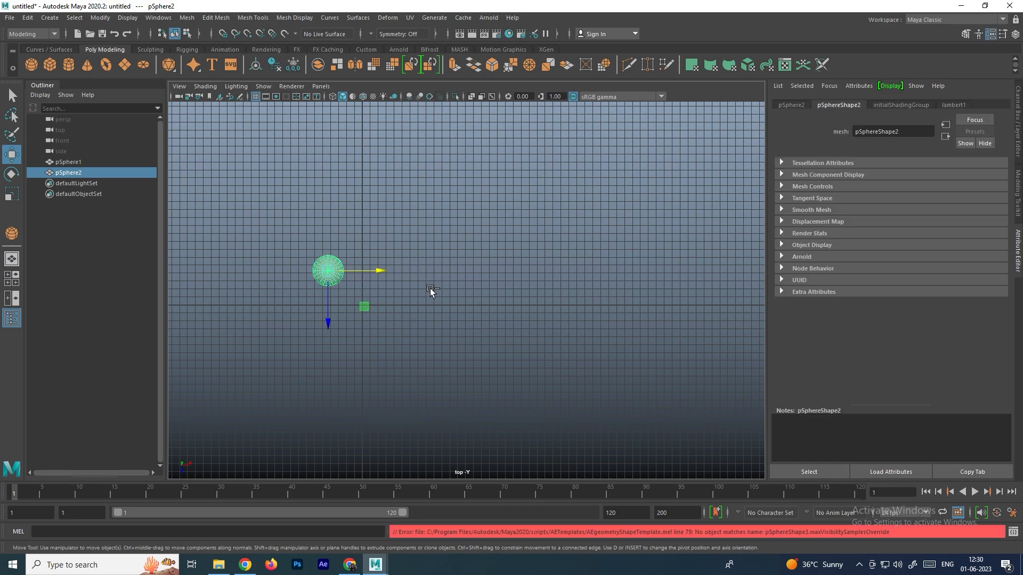
key("ctrl+z")
left_click(344, 273)
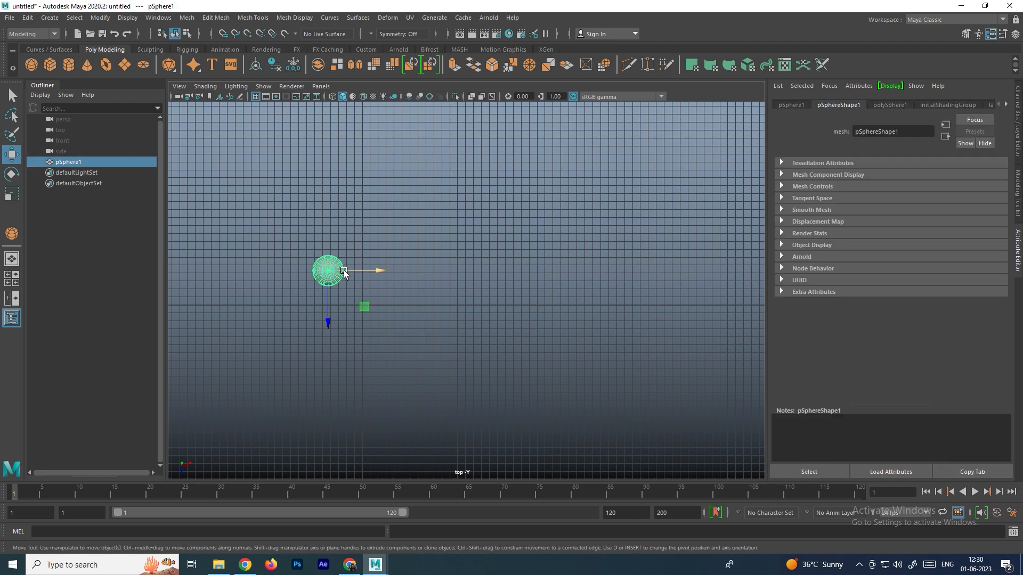
Duplicate the sphere, move the copy along X to about 3.8, and repeat Duplicate with Transform seven times
key("ctrl+d")
left_click_drag(377, 274, 439, 277)
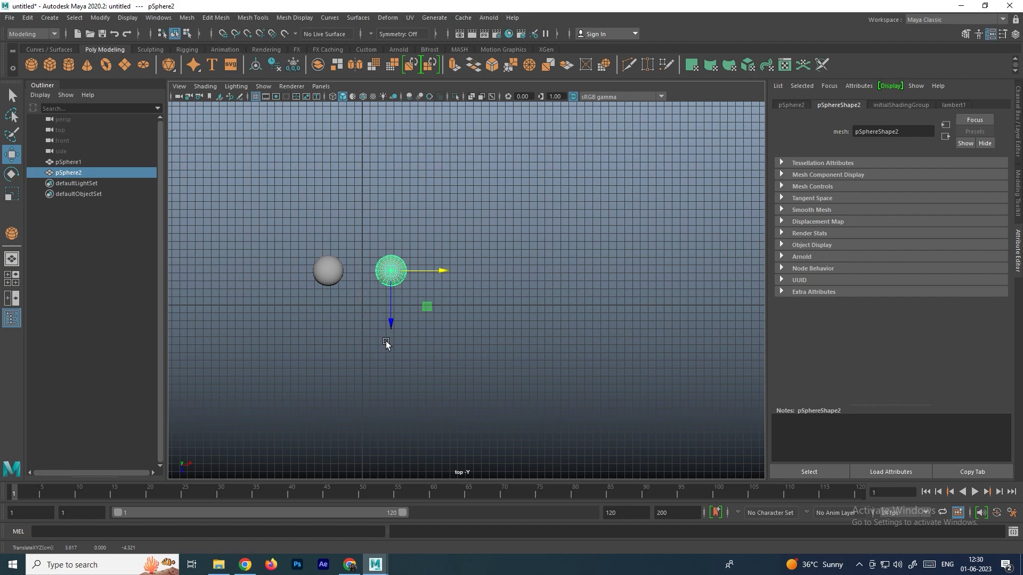
key("shift+d")
key("shift+d")
key("shift+d")
key("shift+d")
key("shift+d")
key("shift+d")
key("shift+d")
scroll(466, 303, "down", 2)
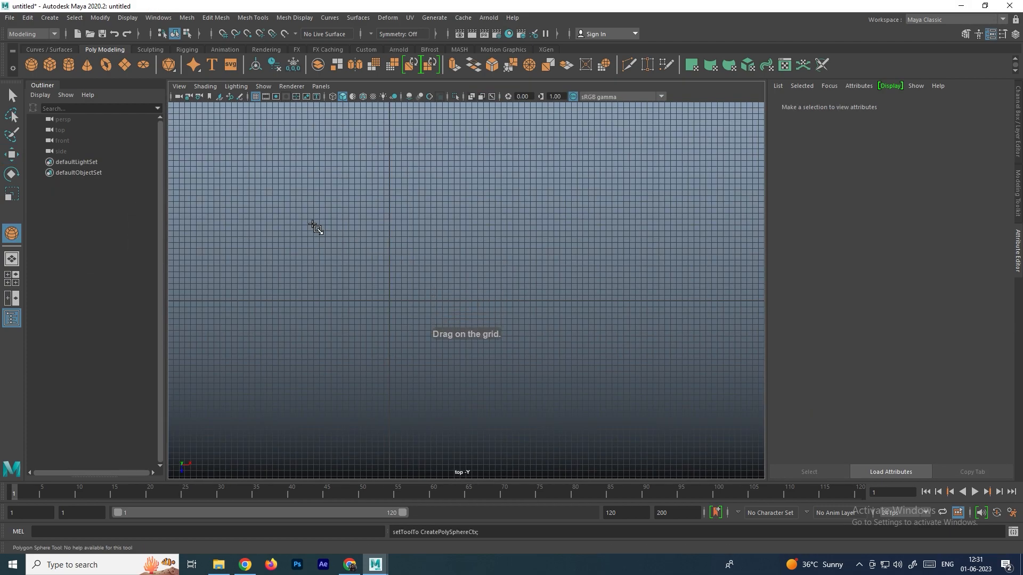
Create a new polygon sphere in the top view and move it to about -10.1 on X and -9.9 on Z
left_click_drag(278, 203, 299, 218)
scroll(298, 218, "up", 2)
left_click_drag(231, 231, 232, 280)
left_click_drag(285, 228, 359, 250)
left_click_drag(305, 274, 306, 284)
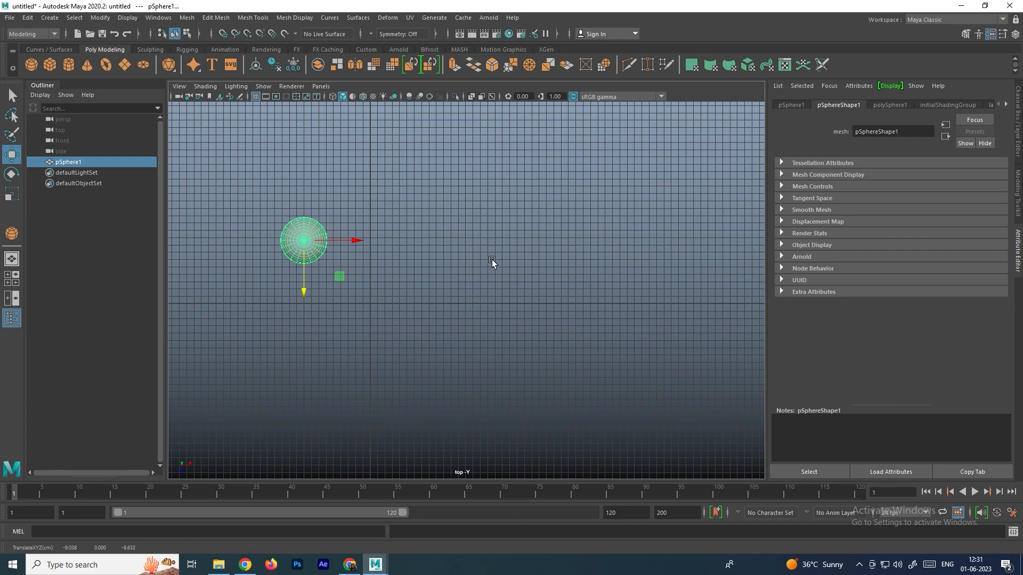
left_click_drag(301, 295, 302, 288)
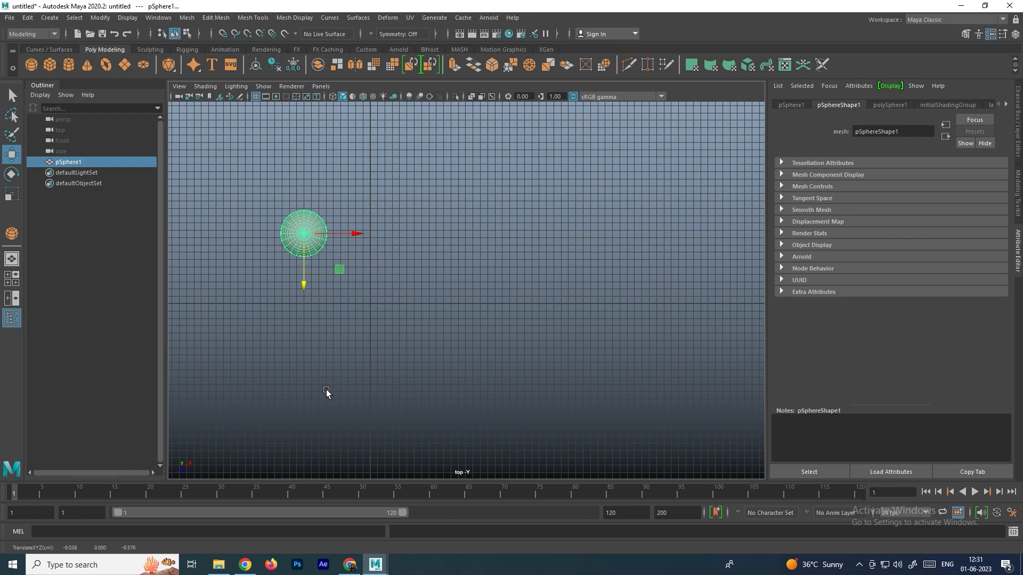
scroll(350, 289, "up", 1)
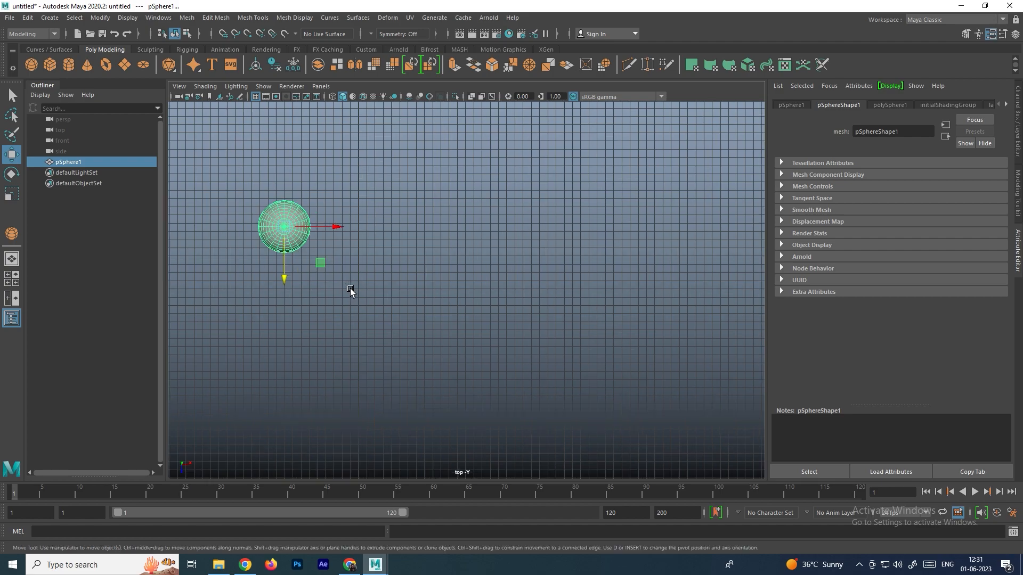
left_click_drag(332, 226, 323, 225)
left_click_drag(276, 278, 276, 275)
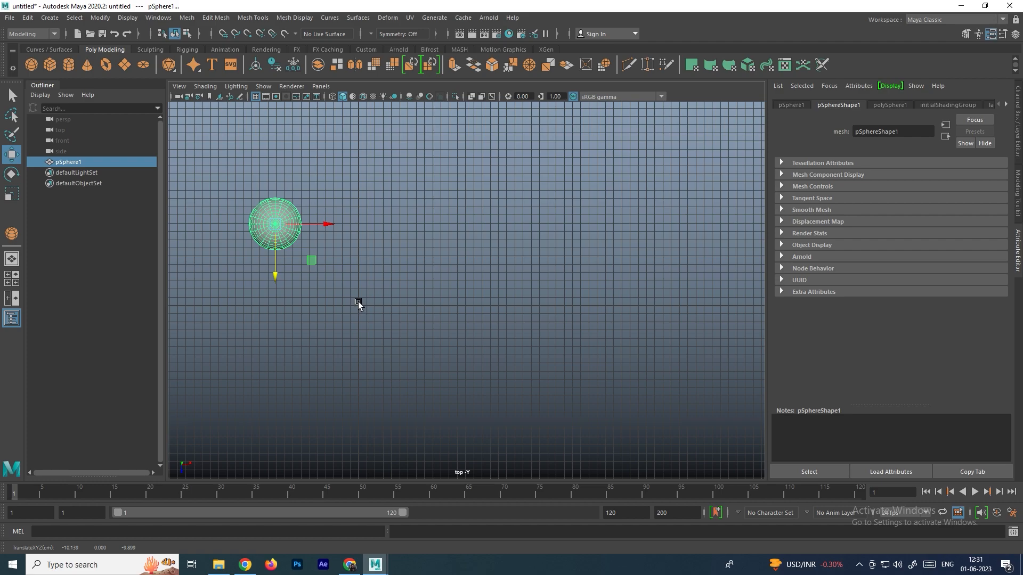
Snap the sphere's pivot to the grid origin and leave pivot editing
key("d")
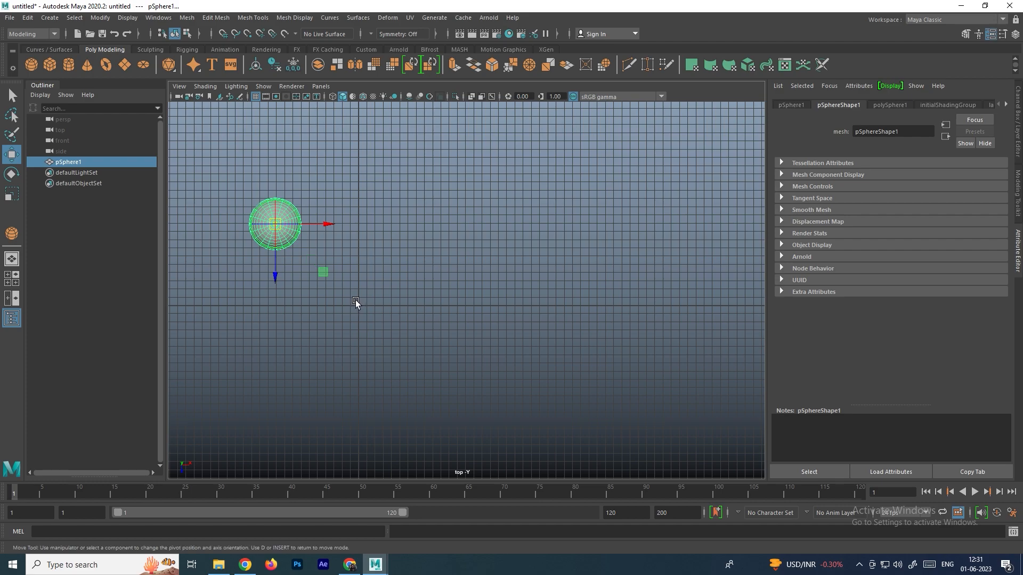
left_click_drag(276, 224, 359, 304)
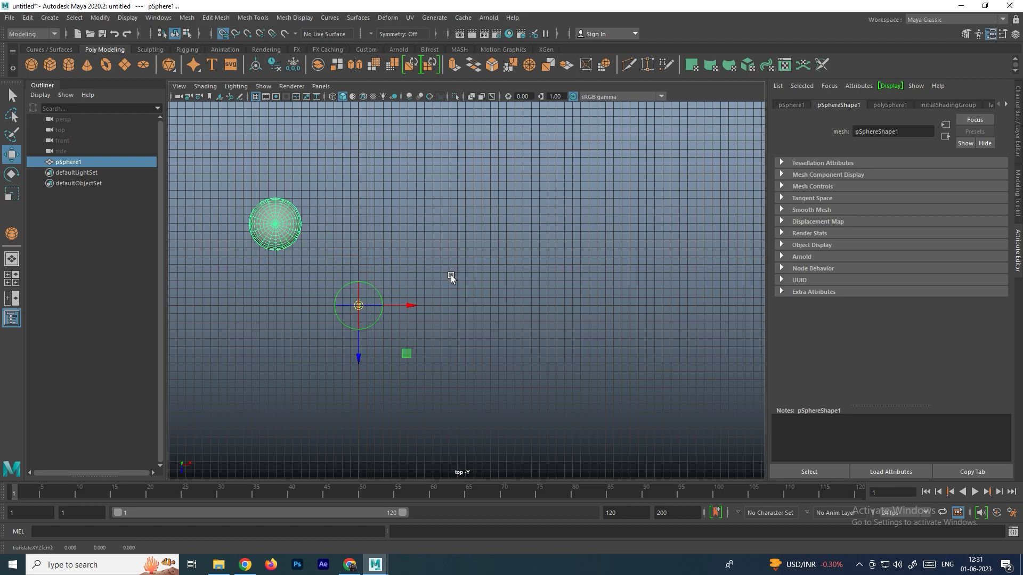
key("d")
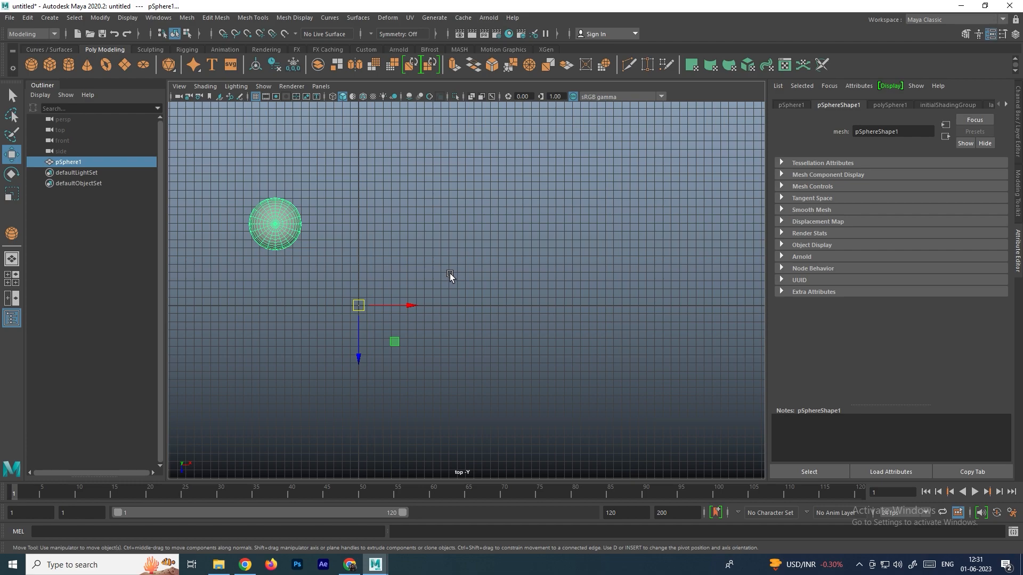
Test-rotate the sphere about the grid origin around the vertical axis, and undo the rotation
key("e")
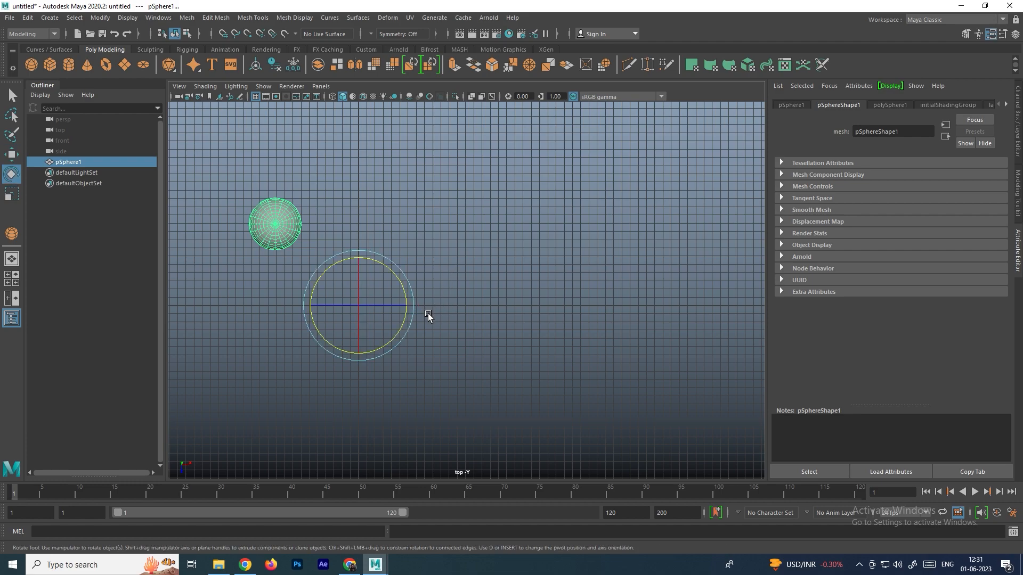
left_click_drag(405, 322, 477, 287)
key("ctrl+z")
Duplicate the sphere, rotate the copy about the grid origin, and repeat Duplicate with Transform seven times to build a ring
key("ctrl+d")
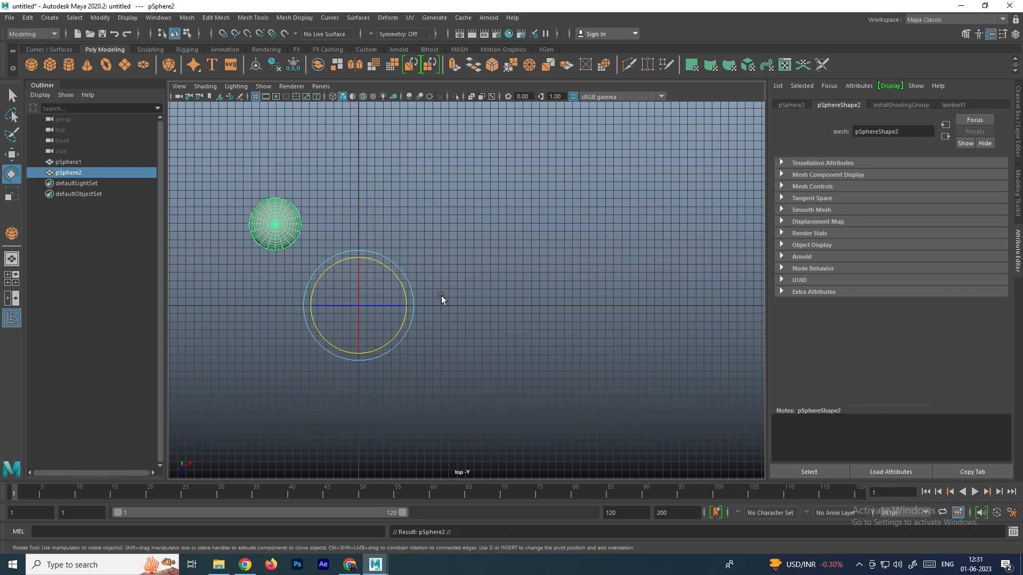
left_click_drag(405, 288, 416, 327)
key("shift+d")
key("shift+d")
key("shift+d")
key("shift+d")
key("shift+d")
key("shift+d")
key("shift+d")
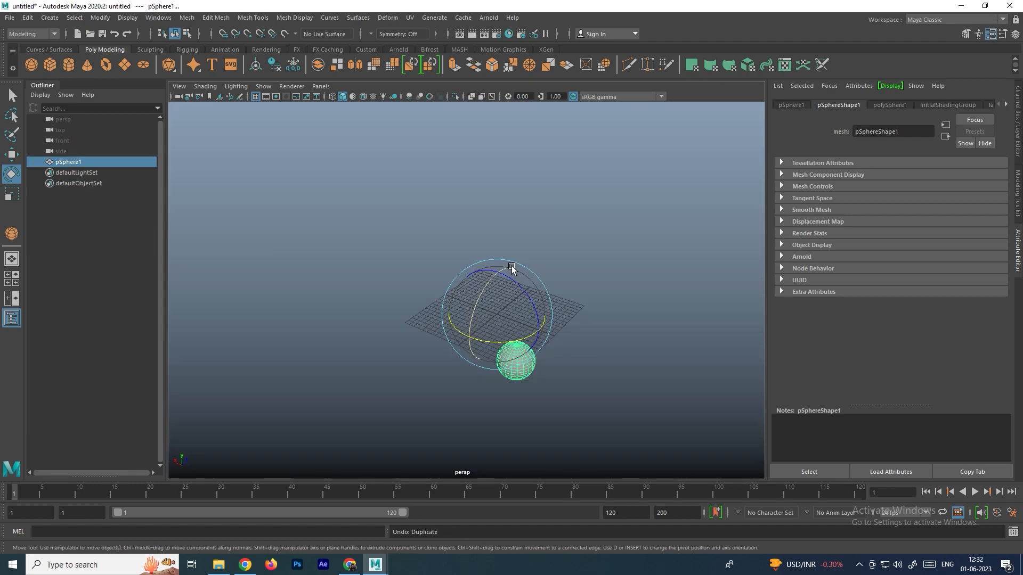
Return the single sphere's pivot to the sphere's own centre with Center Pivot in the perspective view
key("w")
left_click_drag(571, 298, 454, 301, "alt")
scroll(455, 303, "up", 5)
middle_click_drag(459, 310, 492, 246, "alt")
left_click_drag(509, 293, 478, 296, "alt")
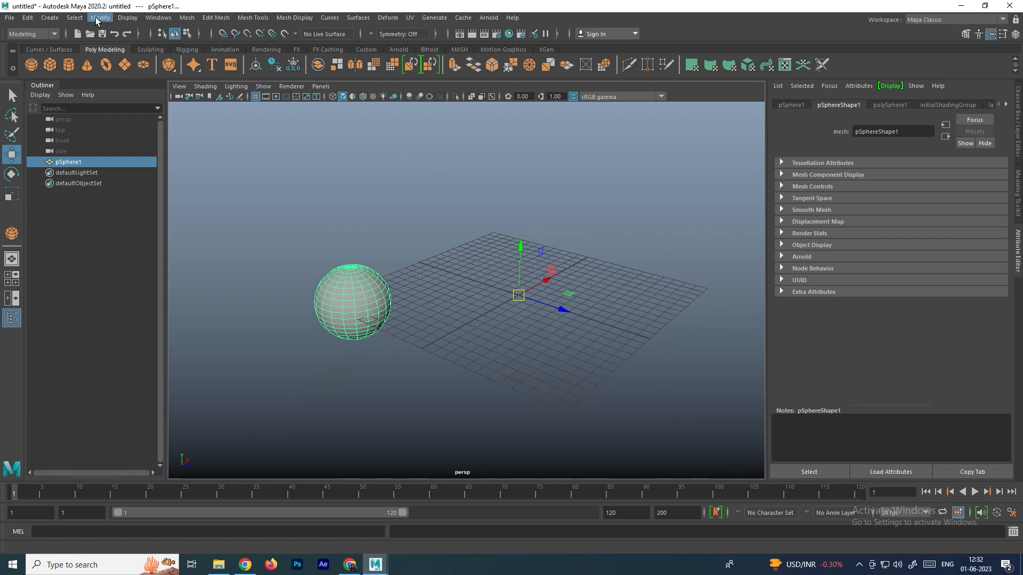
left_click(98, 21)
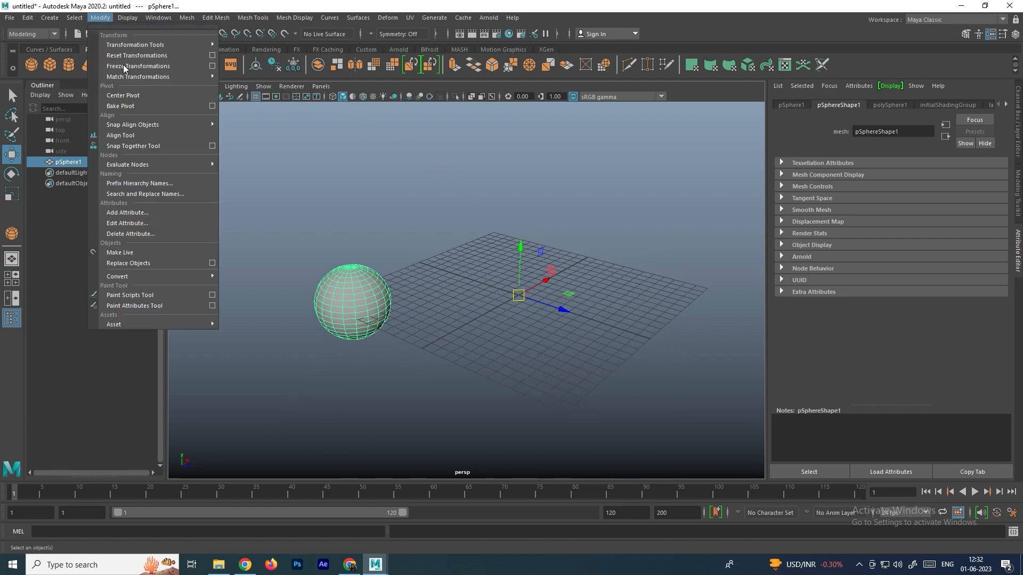
left_click(159, 99)
Delete the sphere from the scene
left_click_drag(363, 287, 487, 283)
scroll(445, 278, "up", 5)
key("Delete")
scroll(443, 269, "down", 7)
Create two polygon cubes on the grid, a large one and a clearly smaller one beside it
left_click(49, 65)
left_click_drag(372, 277, 393, 206)
key("w")
left_click(538, 264)
scroll(512, 272, "down", 3)
left_click(50, 65)
left_click_drag(487, 291, 482, 318)
key("w")
left_click(567, 268)
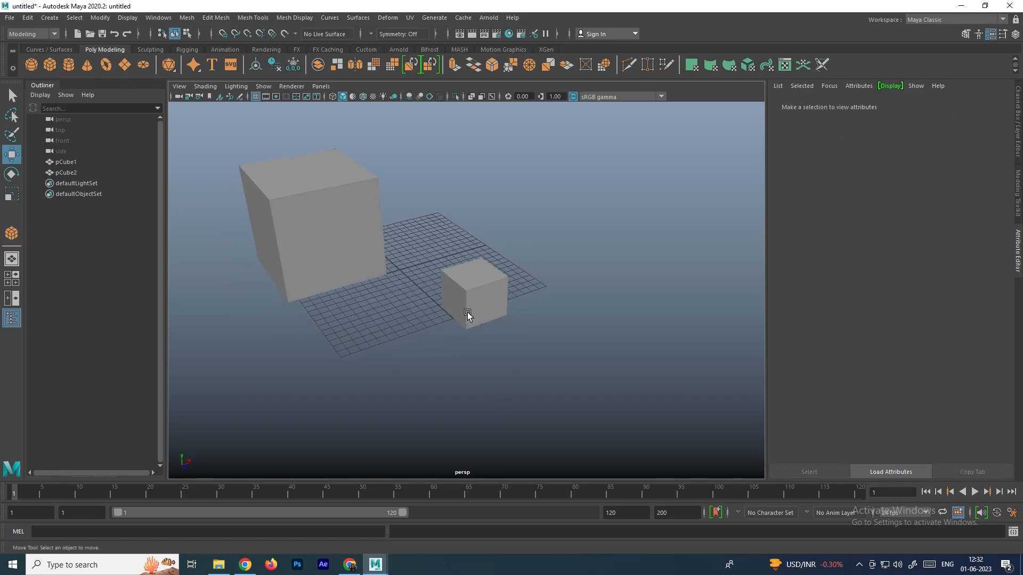
Raise the smaller cube above the grid and place it off to the side of the larger cube
left_click(468, 315)
left_click_drag(420, 294, 363, 273, "alt")
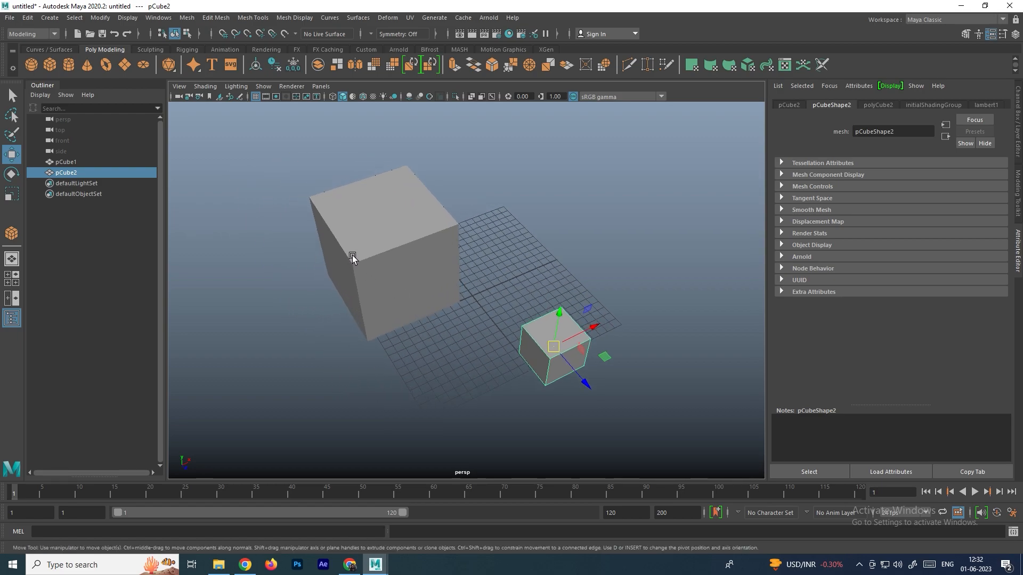
left_click_drag(597, 339, 591, 298, "alt")
left_click_drag(568, 261, 598, 131)
left_click_drag(601, 173, 384, 227)
left_click_drag(373, 189, 504, 223)
Pick out the smaller cube's lower front corner vertex for inspection, and return to object mode with the cube selected
right_click_drag(503, 208, 486, 200)
left_click_drag(479, 199, 507, 221)
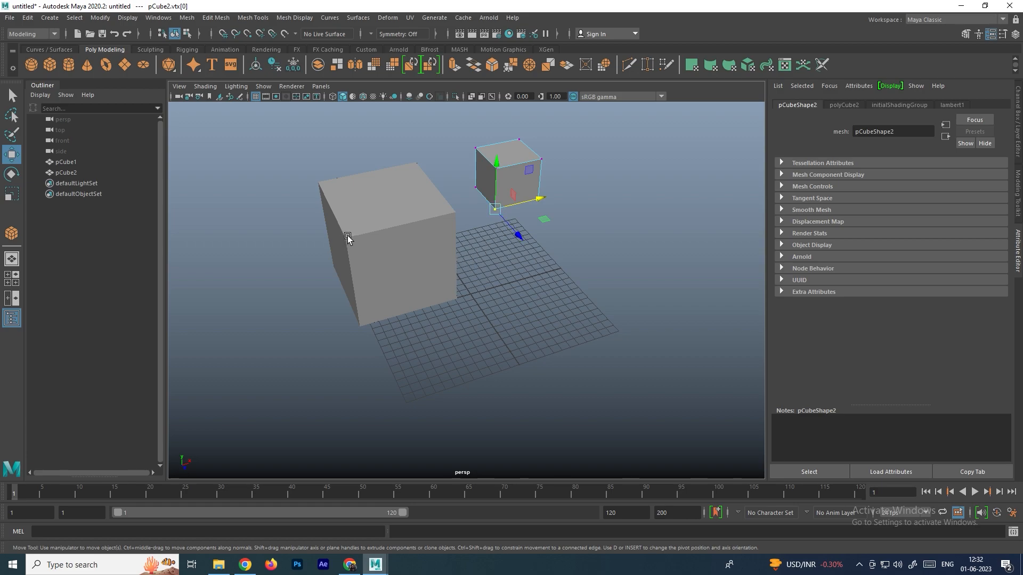
scroll(506, 250, "up", 6)
middle_click_drag(517, 244, 504, 341, "alt")
right_click_drag(544, 174, 604, 118)
left_click(580, 171)
scroll(590, 182, "down", 5)
middle_click_drag(590, 182, 532, 263, "alt")
left_click_drag(532, 262, 478, 235, "alt")
scroll(495, 242, "up", 2)
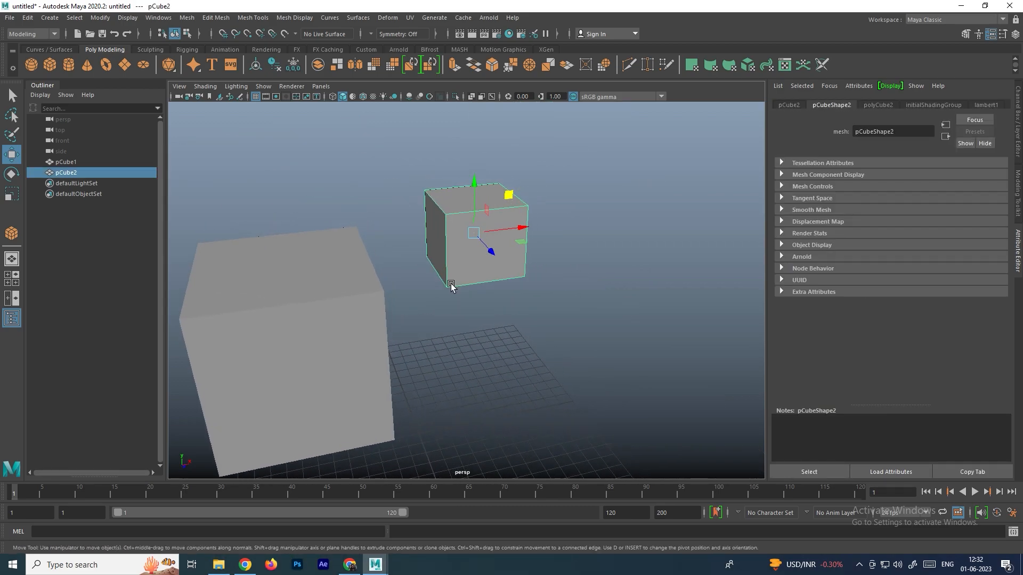
Snap the smaller cube's pivot to its lower front-left corner vertex and reselect the cube
key("d")
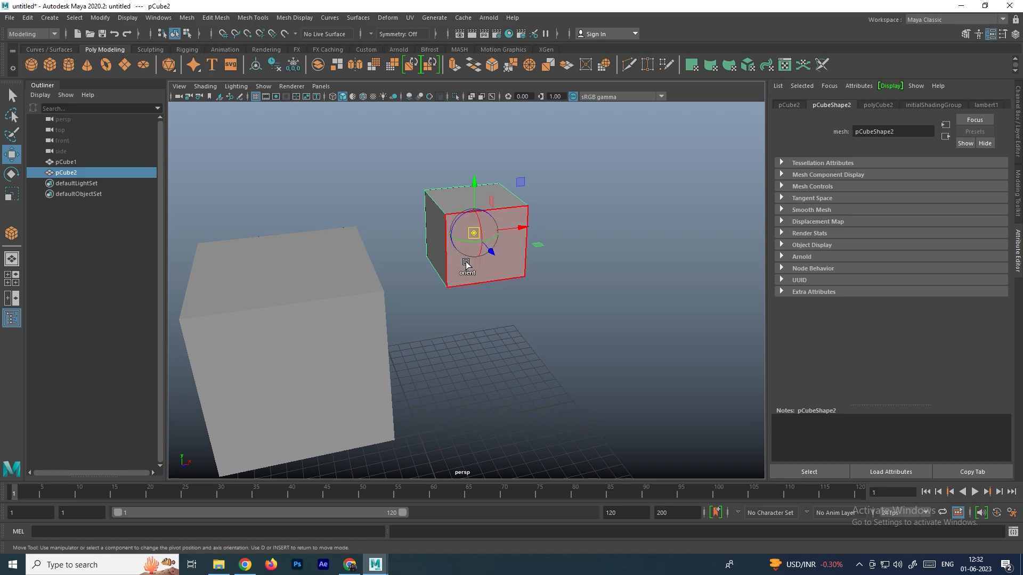
left_click_drag(473, 233, 447, 287)
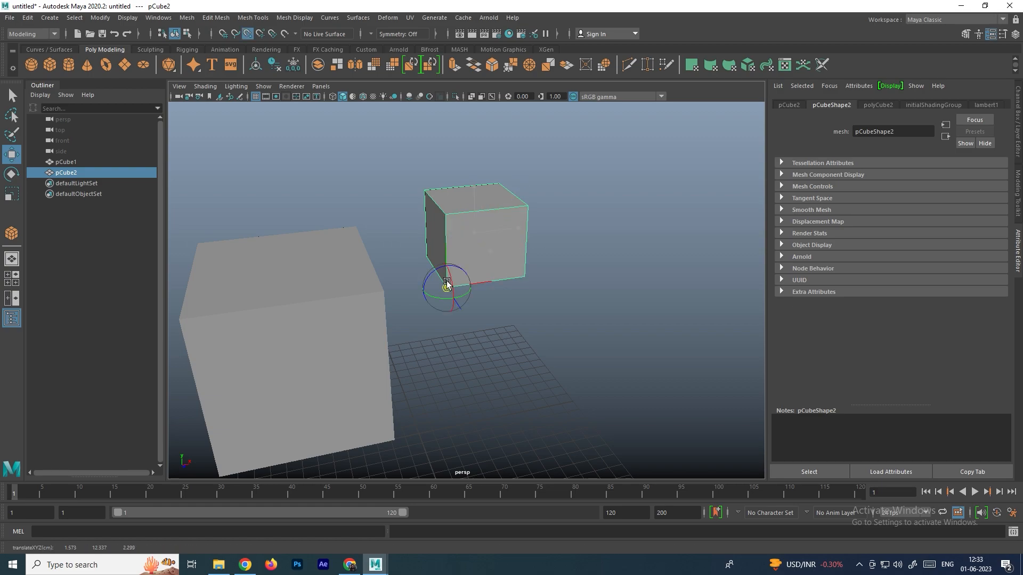
left_click(572, 279)
left_click(477, 269)
left_click(577, 281)
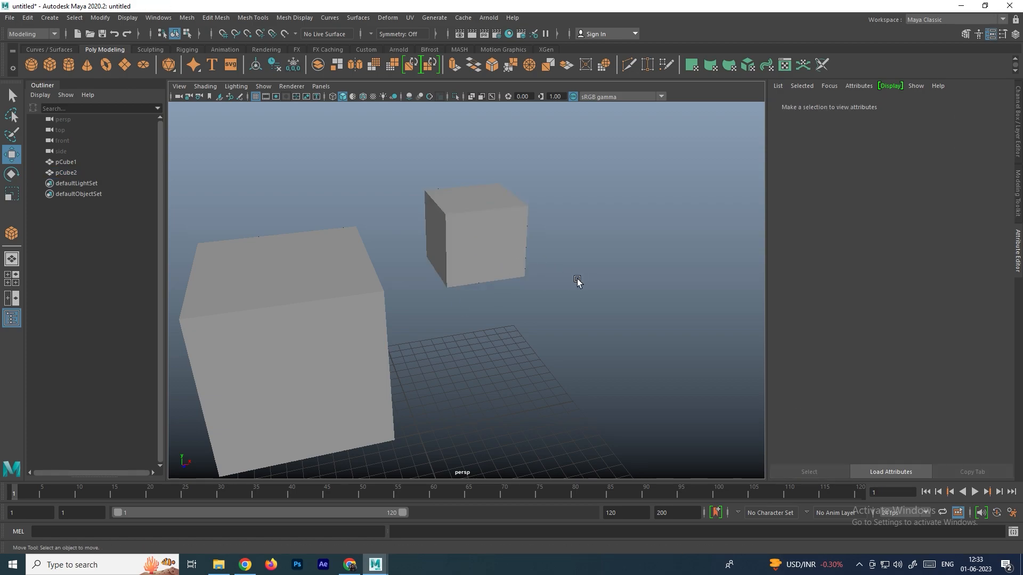
left_click(485, 262)
Vertex-snap the smaller cube by its corner pivot onto the larger cube's top front corner and examine the alignment
middle_click_drag(471, 299, 518, 298, "alt")
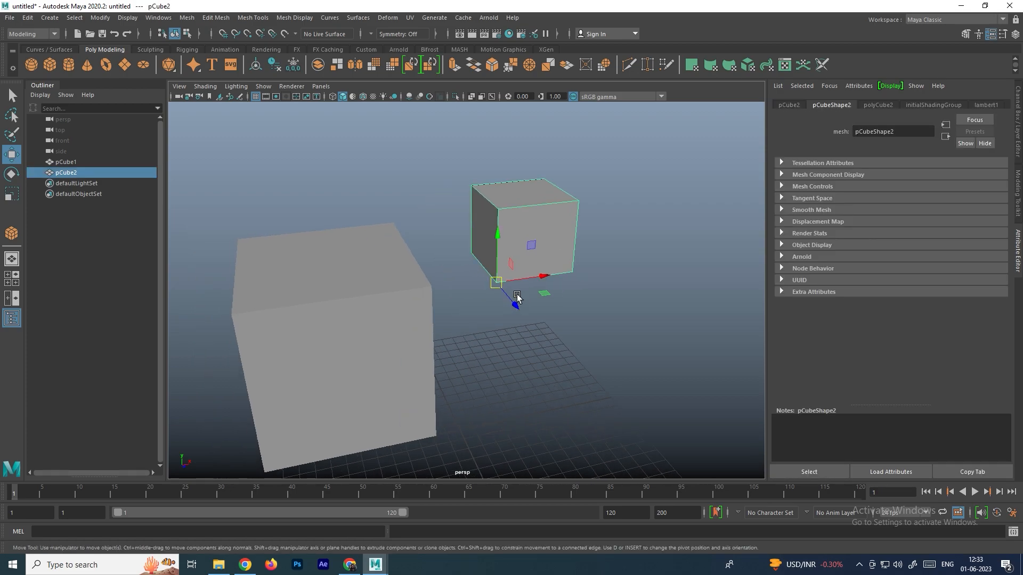
key("v")
left_click_drag(498, 286, 263, 304)
left_click_drag(379, 315, 424, 303, "alt")
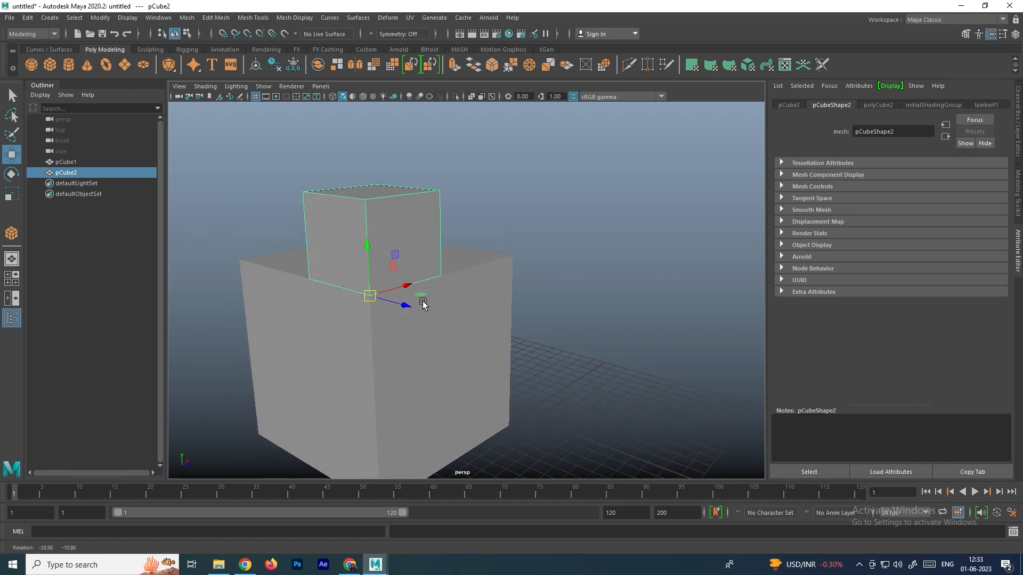
left_click(560, 233)
left_click_drag(559, 233, 434, 288, "alt")
left_click(308, 255)
scroll(420, 274, "down", 3)
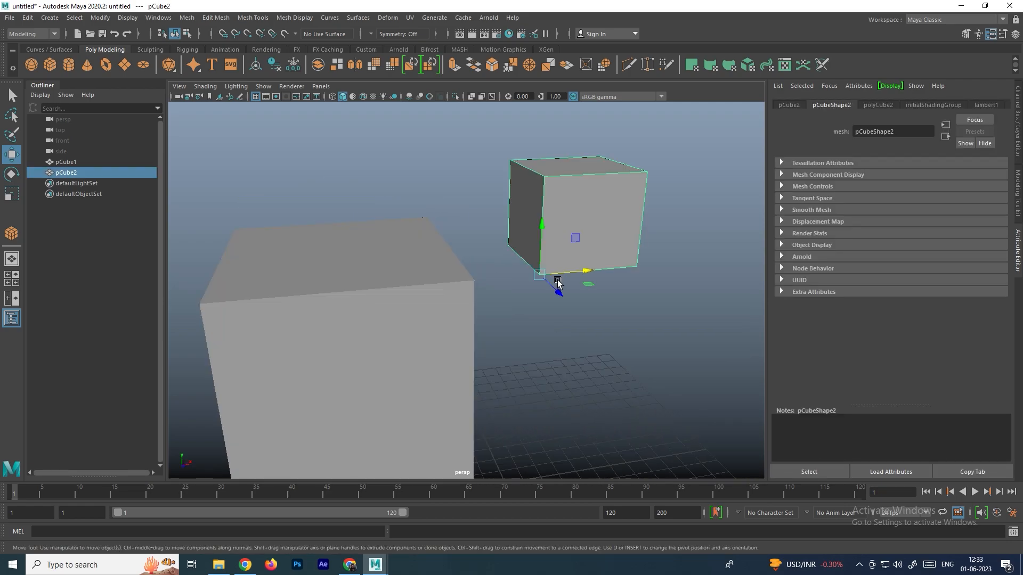
Snap the smaller cube's pivot to its lower front-right corner vertex
key("d")
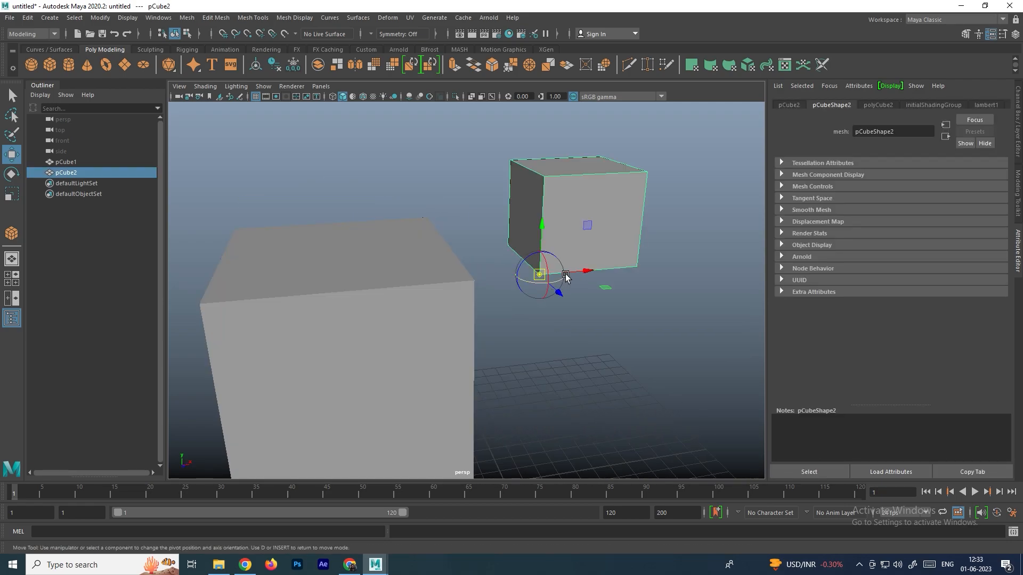
key("v")
left_click_drag(539, 275, 598, 267)
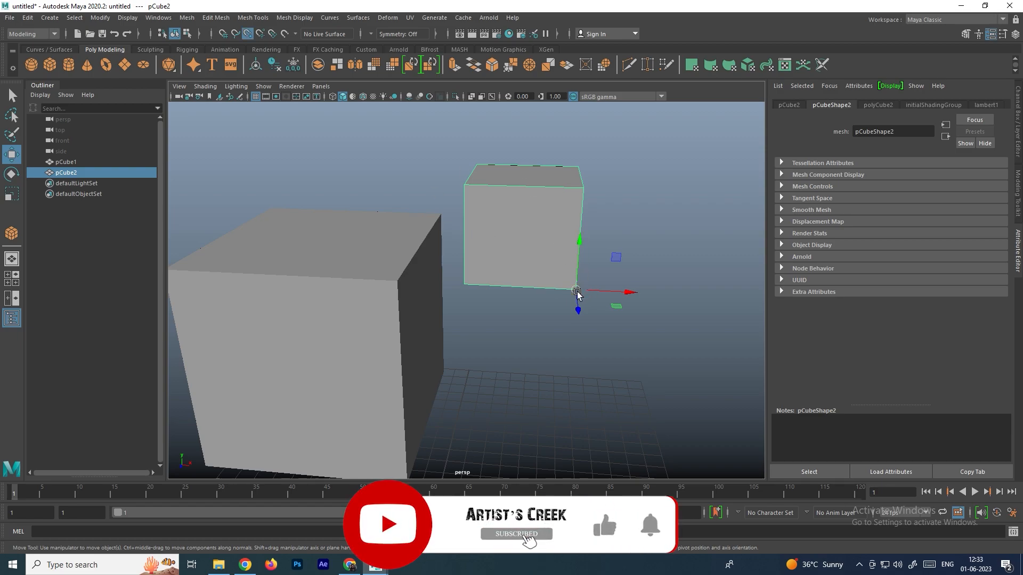
Vertex-snap the smaller cube across the larger cube's corners, settle it on the top front-right corner, and deselect it
left_click_drag(575, 290, 305, 233)
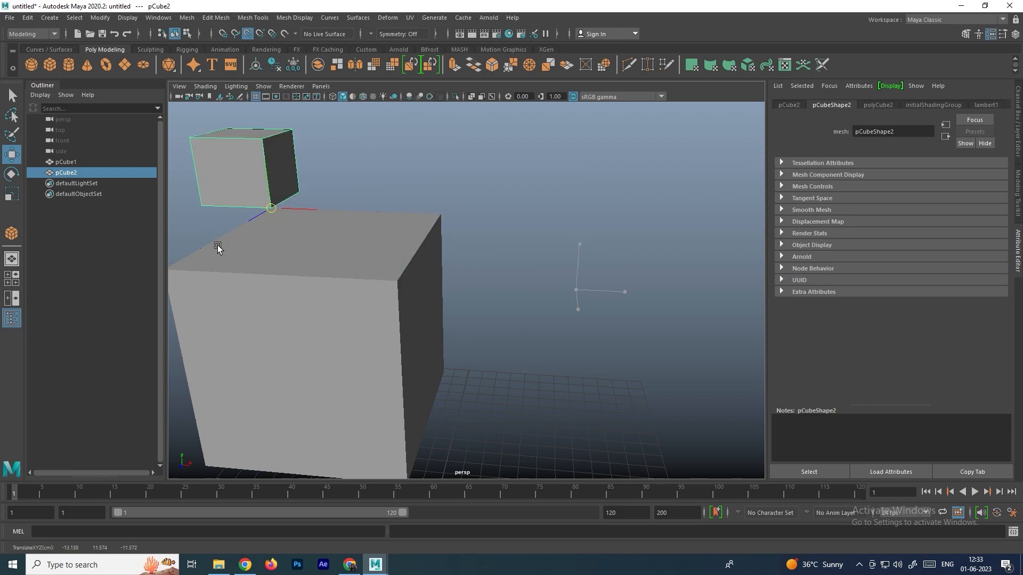
middle_click_drag(182, 262, 429, 355)
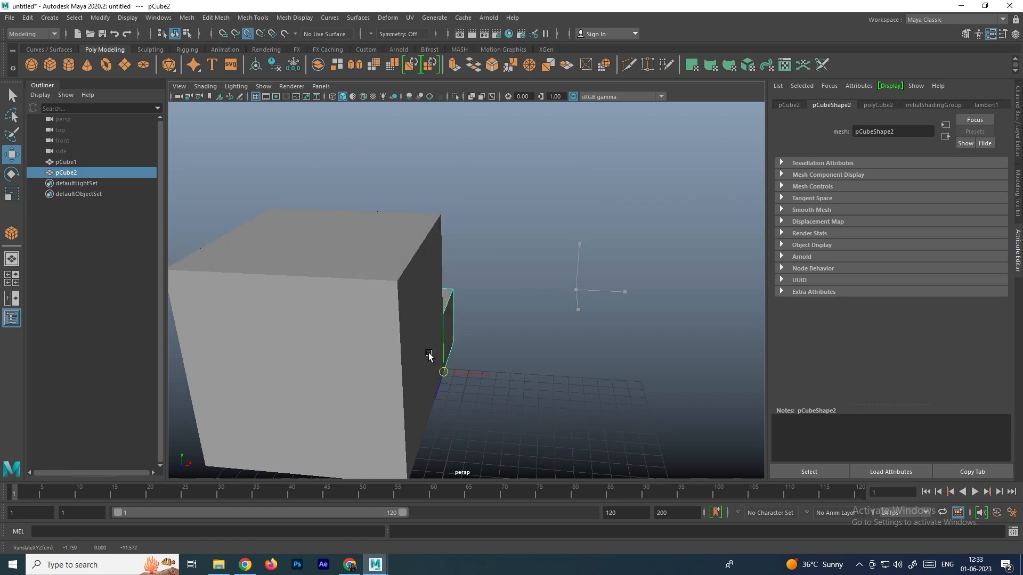
left_click_drag(428, 420, 518, 278, "alt")
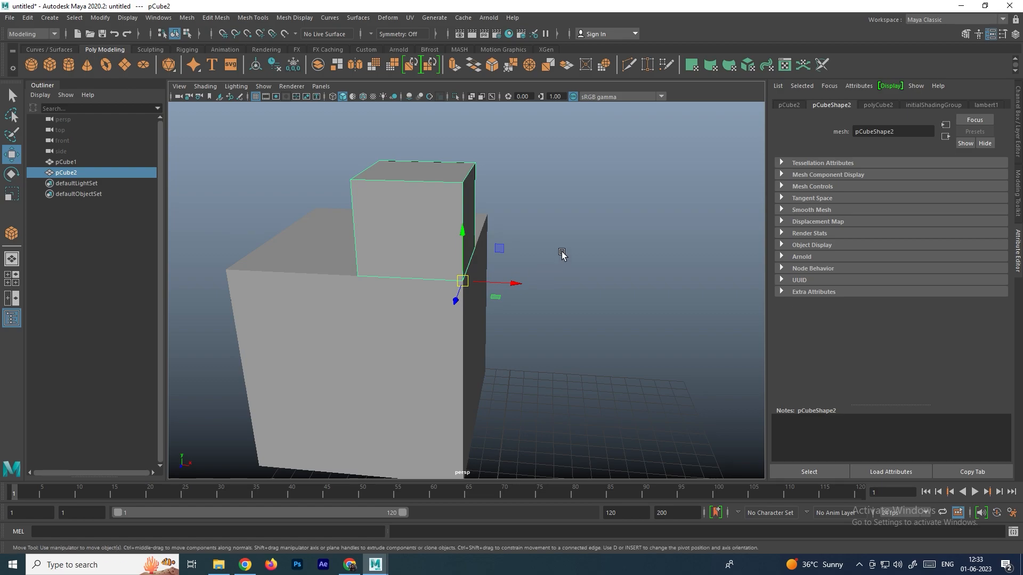
left_click(595, 272)
left_click_drag(595, 271, 520, 287, "alt")
left_click(513, 255)
scroll(493, 257, "down", 6)
middle_click_drag(557, 313, 538, 275, "alt")
left_click(486, 371)
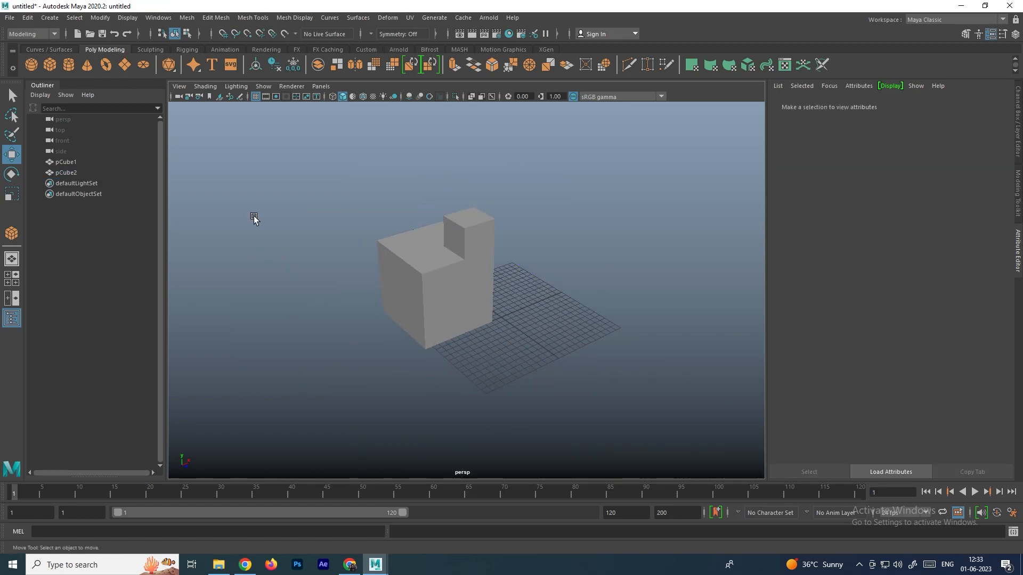
Create a small polygon plane on the grid in front of the two cubes
left_click(124, 66)
left_click_drag(533, 349, 532, 386)
scroll(548, 354, "up", 5)
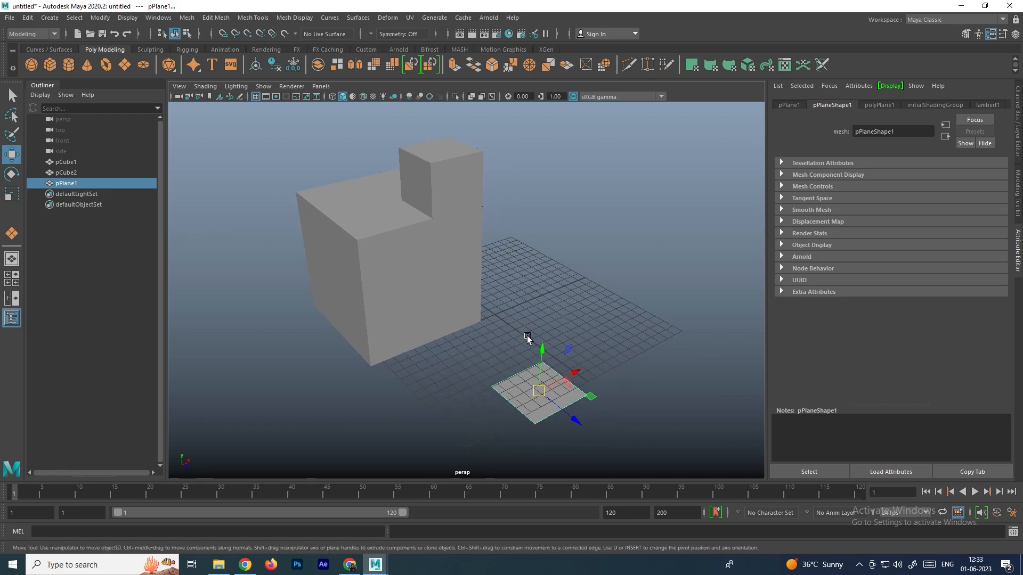
Snap the small plane's pivot to its right corner vertex
right_click_drag(570, 389, 522, 270)
left_click_drag(581, 377, 600, 413)
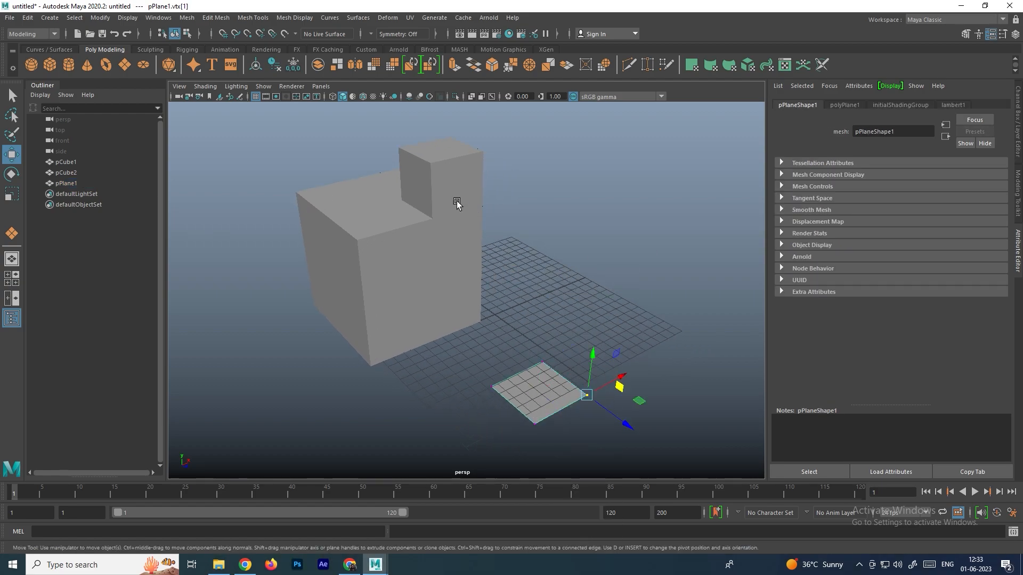
left_click(404, 147)
left_click(557, 385)
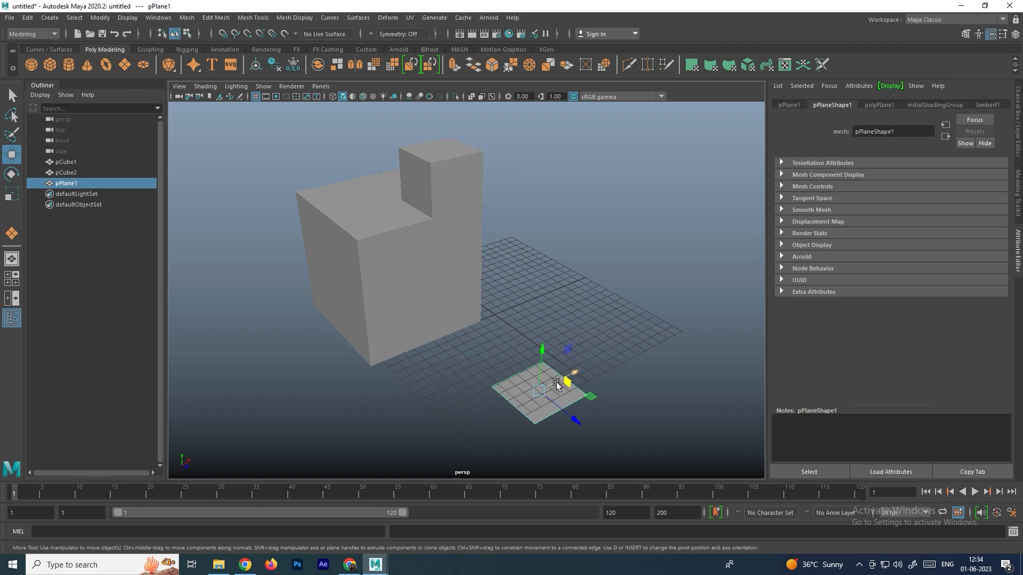
key("d")
left_click_drag(556, 384, 586, 395)
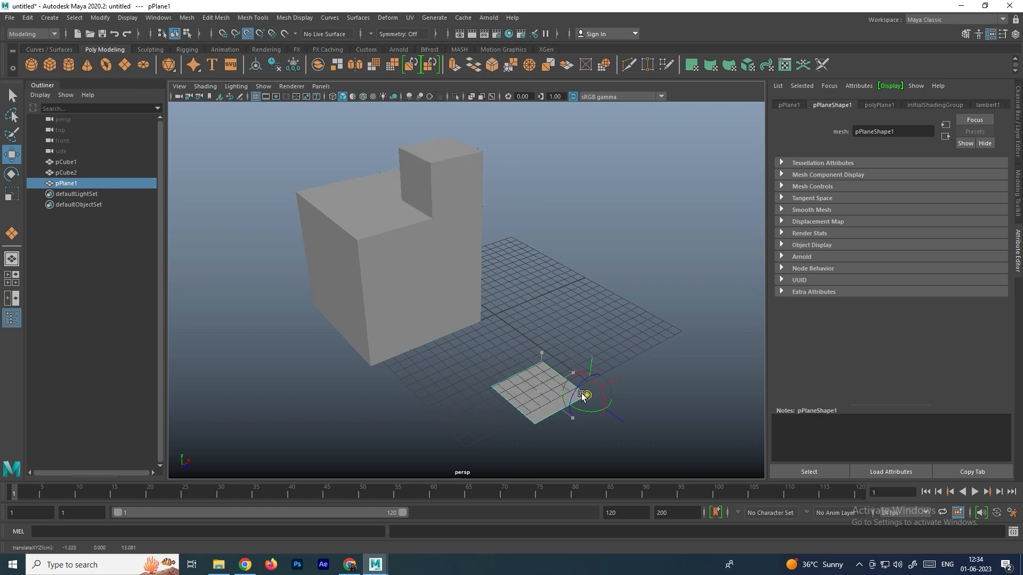
left_click(608, 382)
left_click(552, 400)
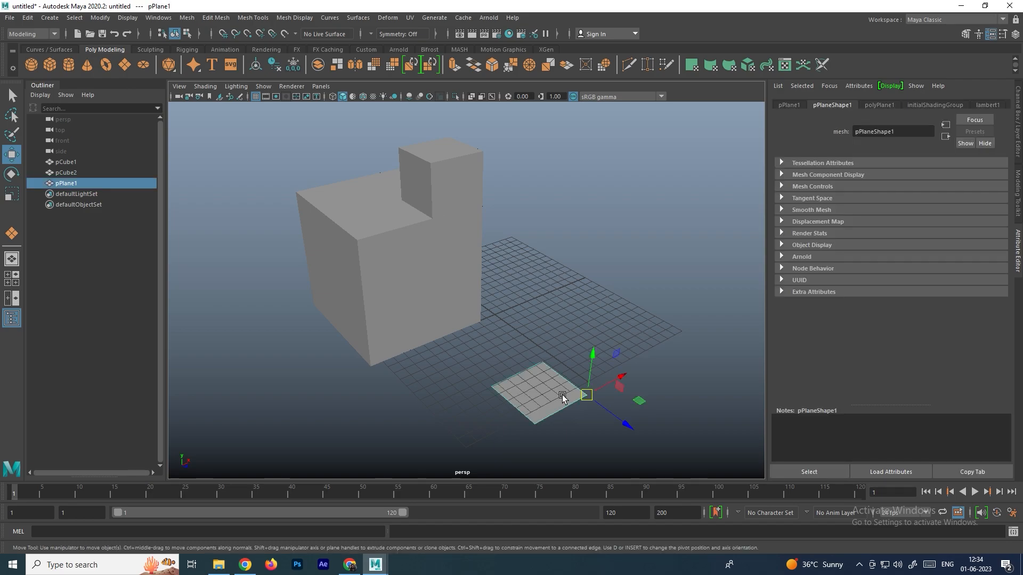
Vertex-snap the plane by its corner pivot onto the smaller cube's top left corner, deselect it, and examine the alignment
middle_click_drag(602, 399, 400, 148)
left_click(565, 192)
left_click_drag(478, 230, 485, 260, "alt")
scroll(485, 261, "up", 4)
scroll(485, 260, "up", 3)
middle_click_drag(485, 260, 497, 300, "alt")
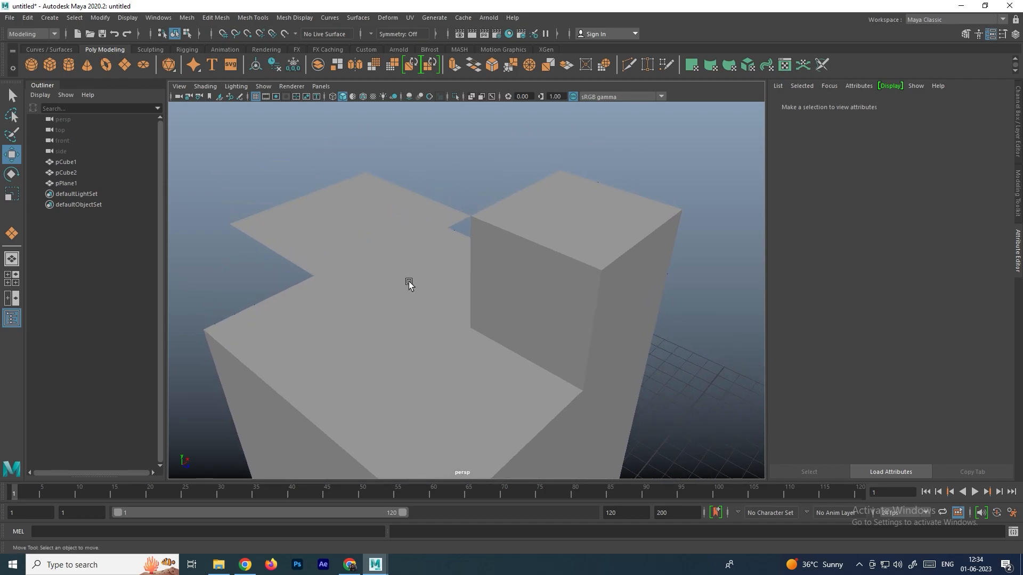
left_click_drag(413, 283, 384, 271, "alt")
Clear the scene and create a flat, square slab from a polygon cube on the left part of the grid
key("Delete")
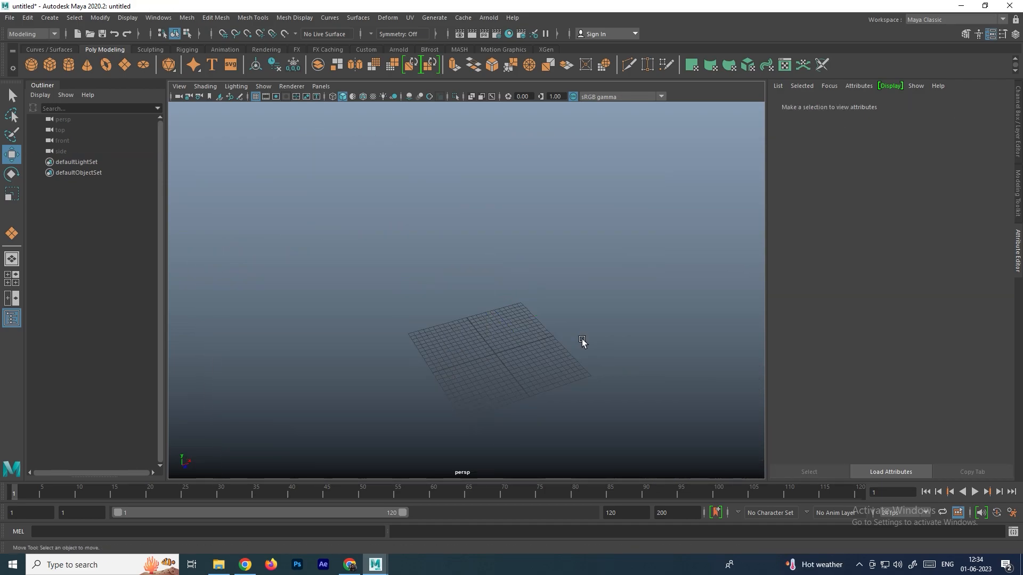
scroll(532, 335, "up", 3)
left_click_drag(532, 335, 551, 345, "alt")
middle_click_drag(594, 347, 510, 307, "alt")
left_click_drag(445, 311, 454, 315, "alt")
left_click(49, 65)
left_click_drag(394, 299, 364, 383)
left_click_drag(381, 330, 381, 321)
left_click(427, 258)
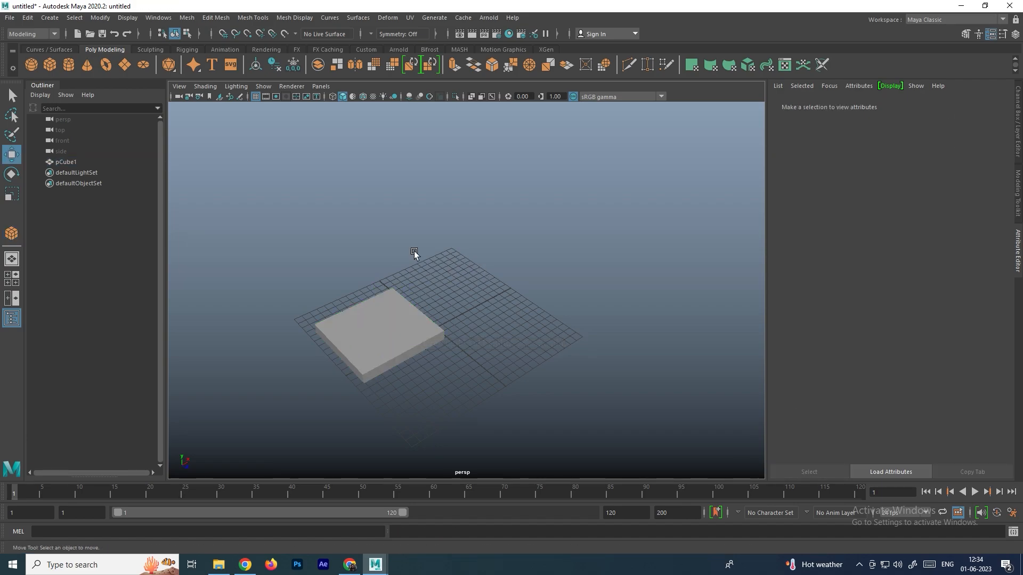
Create a tall, thin polygon cylinder on the grid, apart from the slab, and deselect it
left_click(72, 66)
left_click_drag(533, 311, 544, 234)
left_click(611, 303)
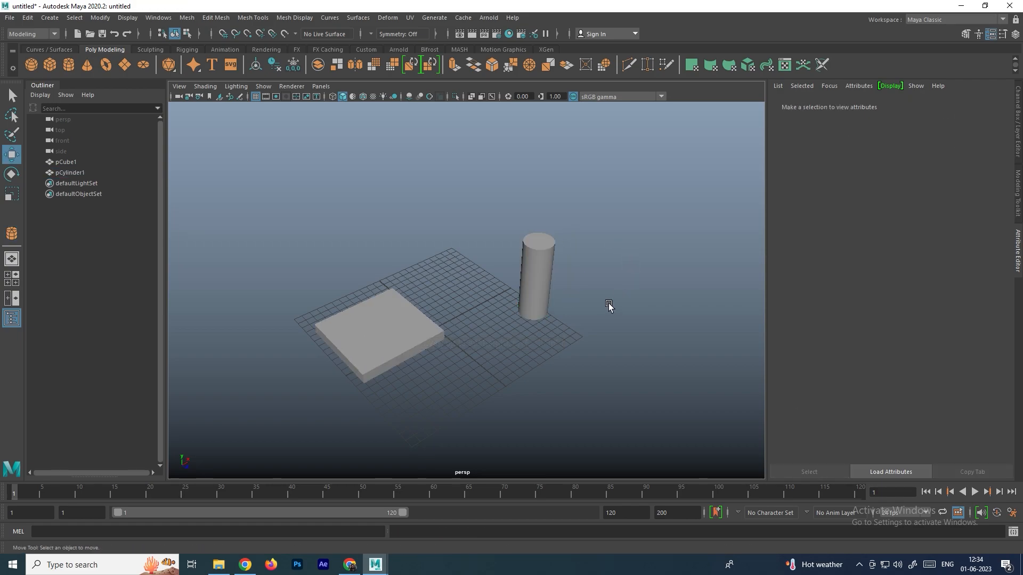
Try to place the cylinder on the slab's centre by moving it manually, and undo the moves
left_click(548, 293)
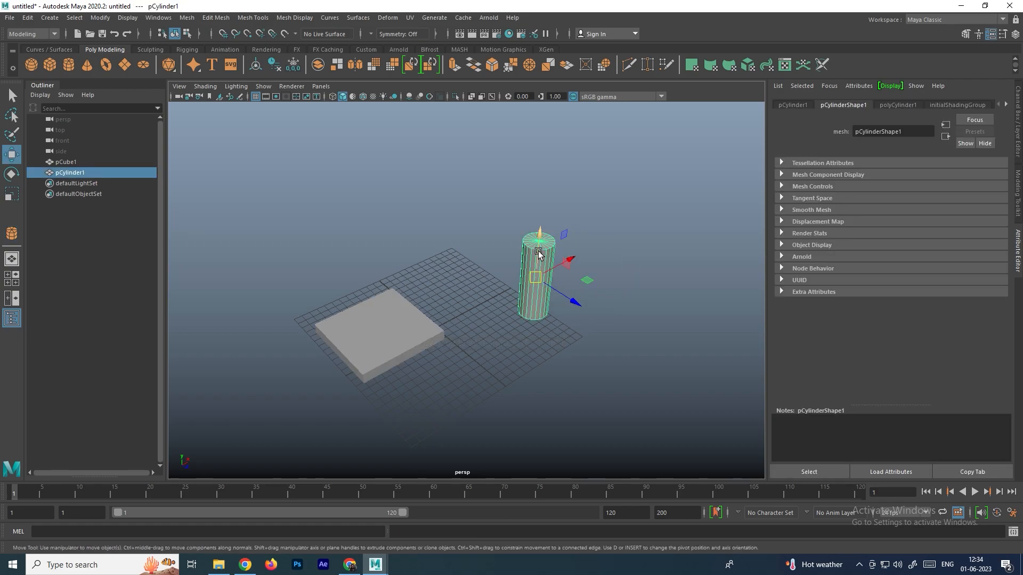
left_click(383, 325)
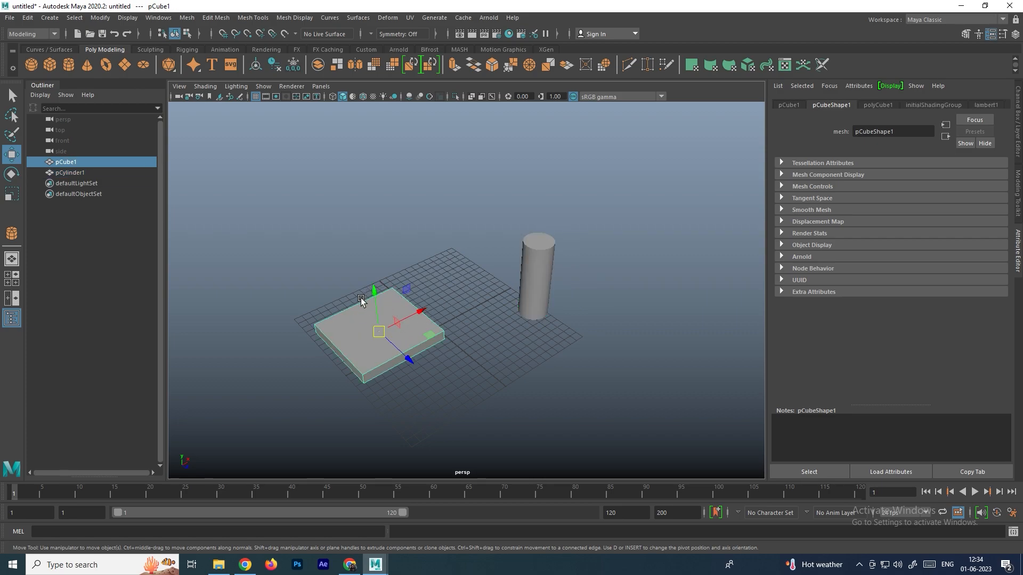
left_click(541, 285)
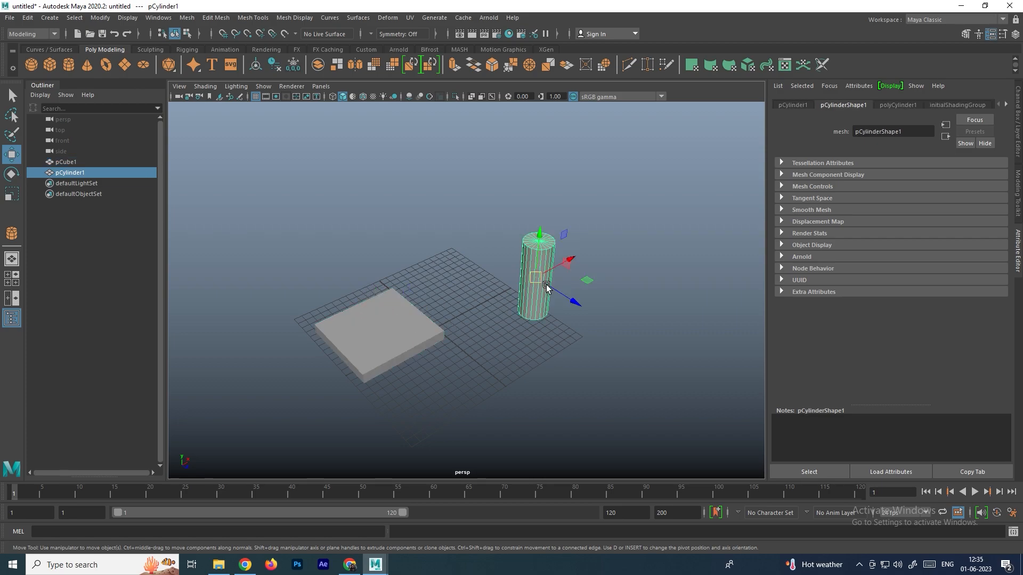
left_click_drag(566, 265, 482, 335)
key("ctrl+z")
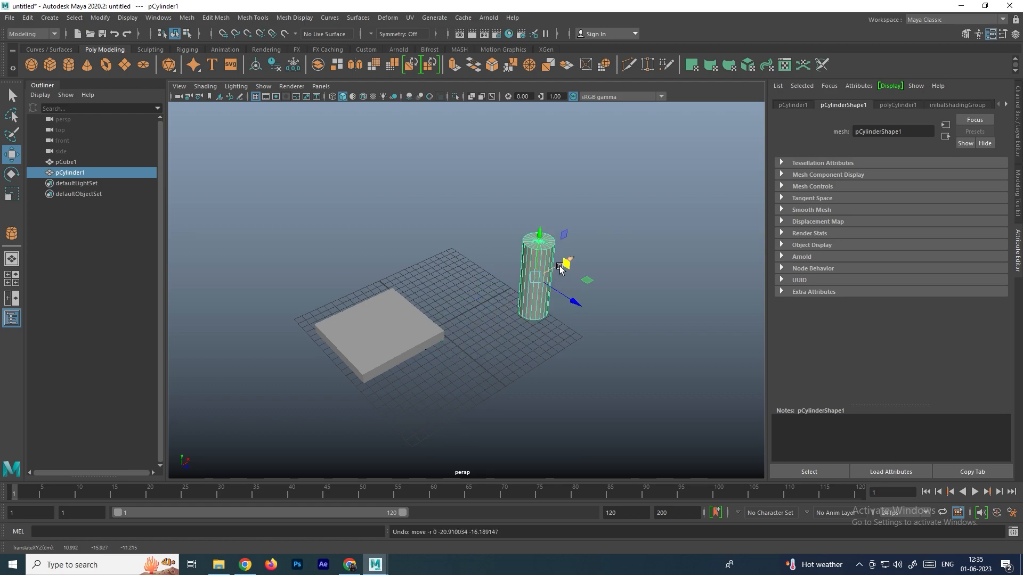
left_click_drag(570, 256, 388, 338)
left_click_drag(403, 292, 417, 287)
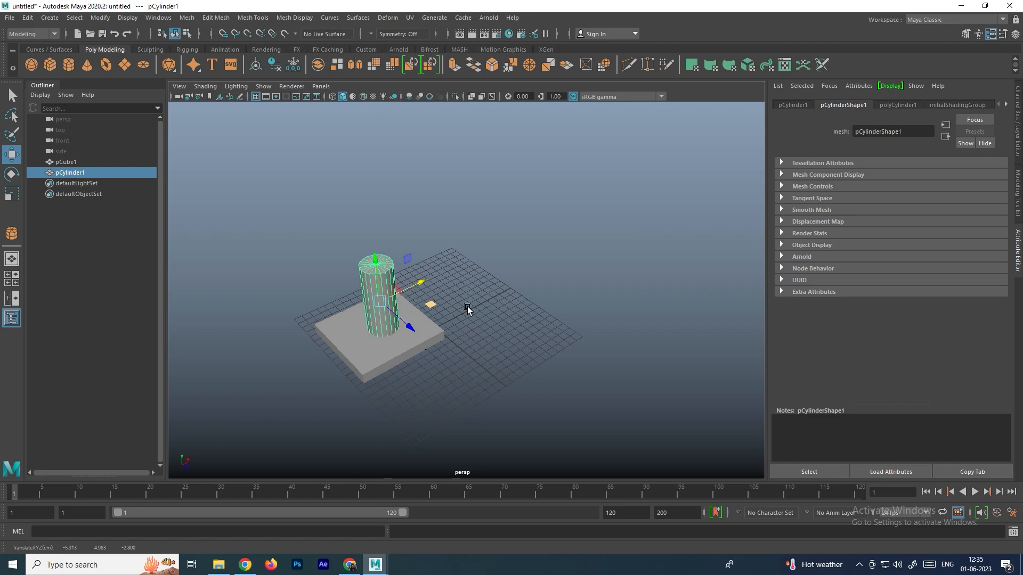
key("ctrl+z")
key("ctrl+z")
key("ctrl+z")
left_click(551, 272)
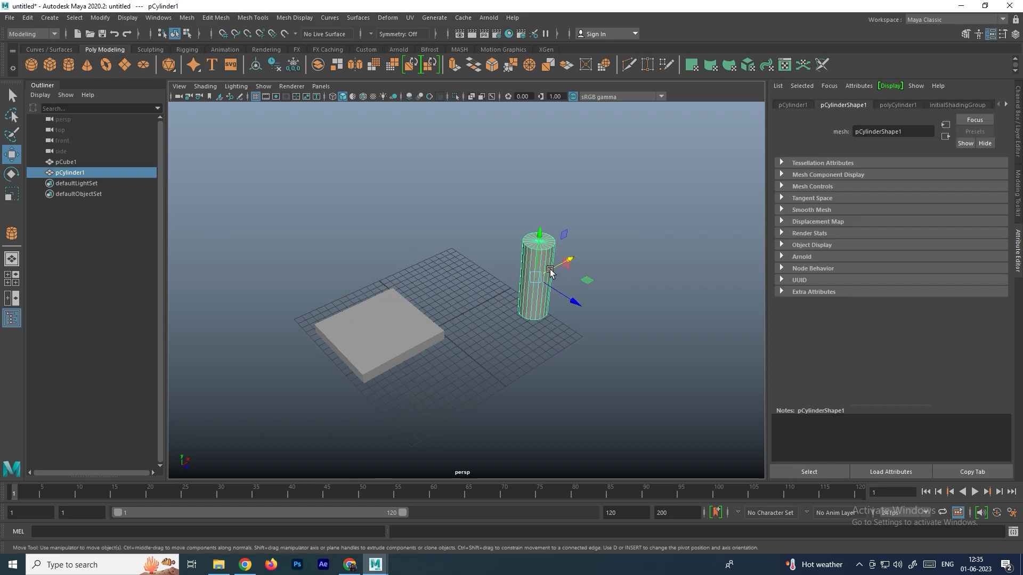
left_click(381, 327)
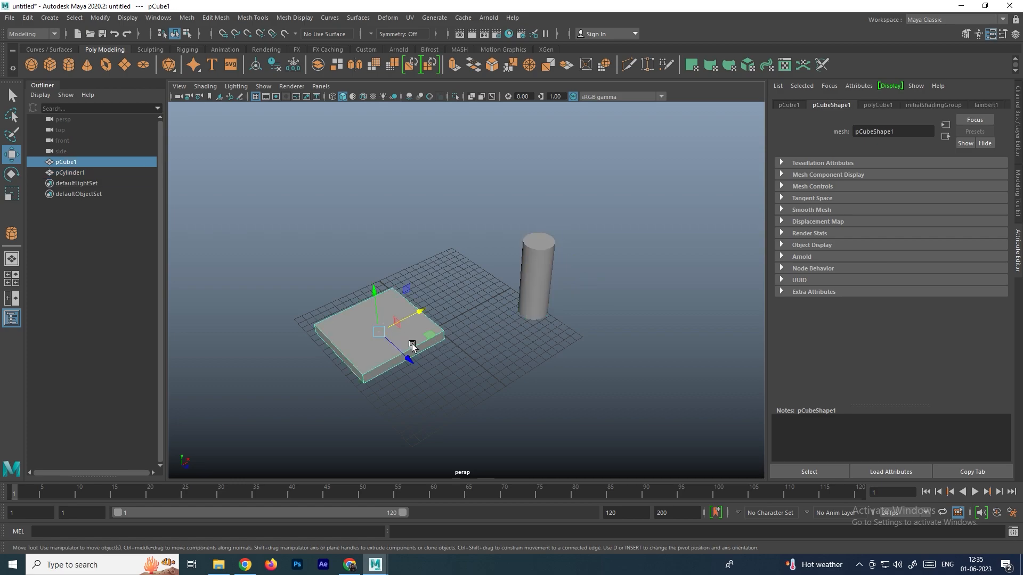
left_click(469, 349)
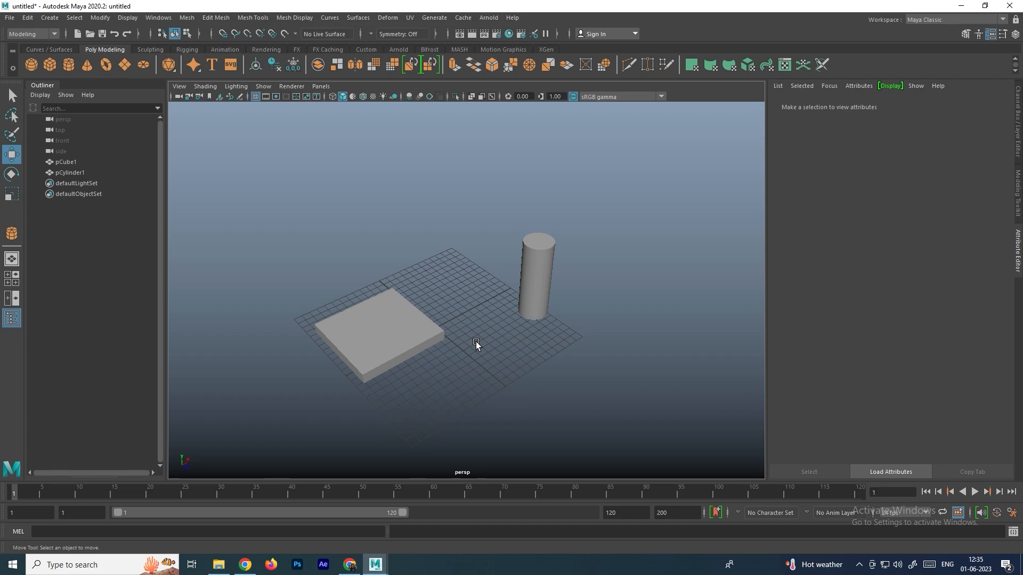
With the cylinder selected first and the slab last, align their centres along the horizontal axes using the Align Tool
left_click(547, 273)
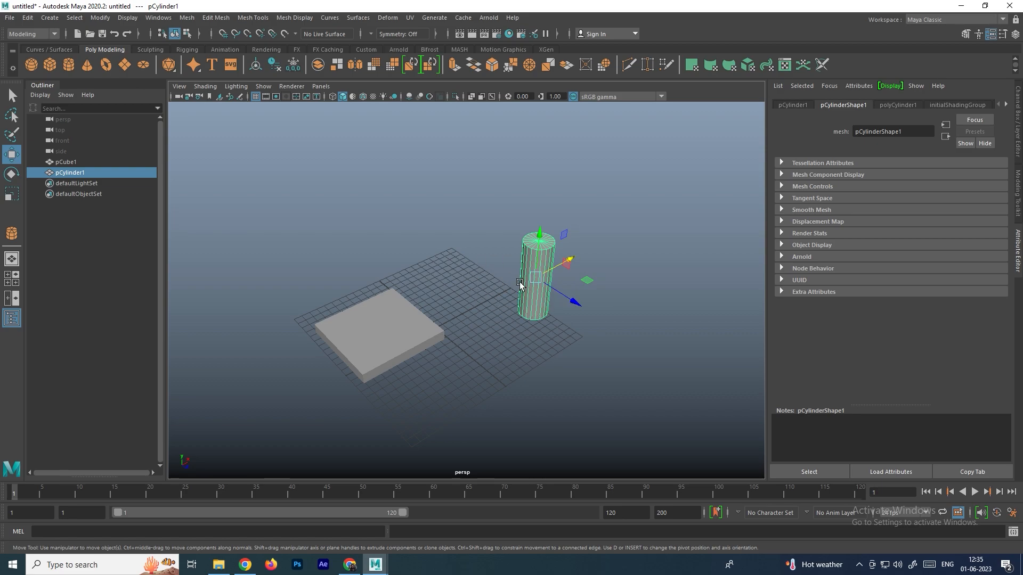
left_click(390, 324, "shift")
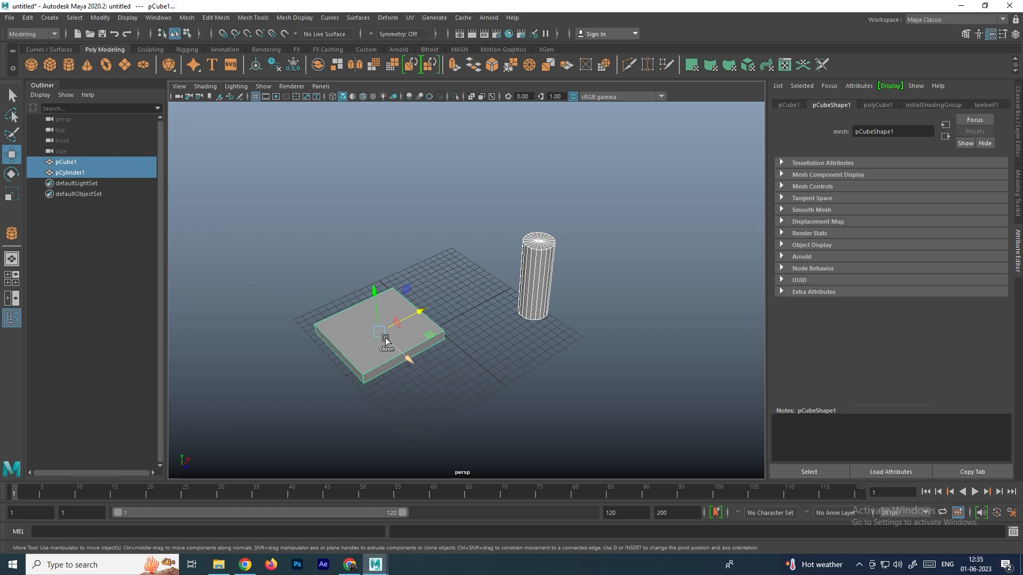
left_click_drag(573, 340, 505, 247)
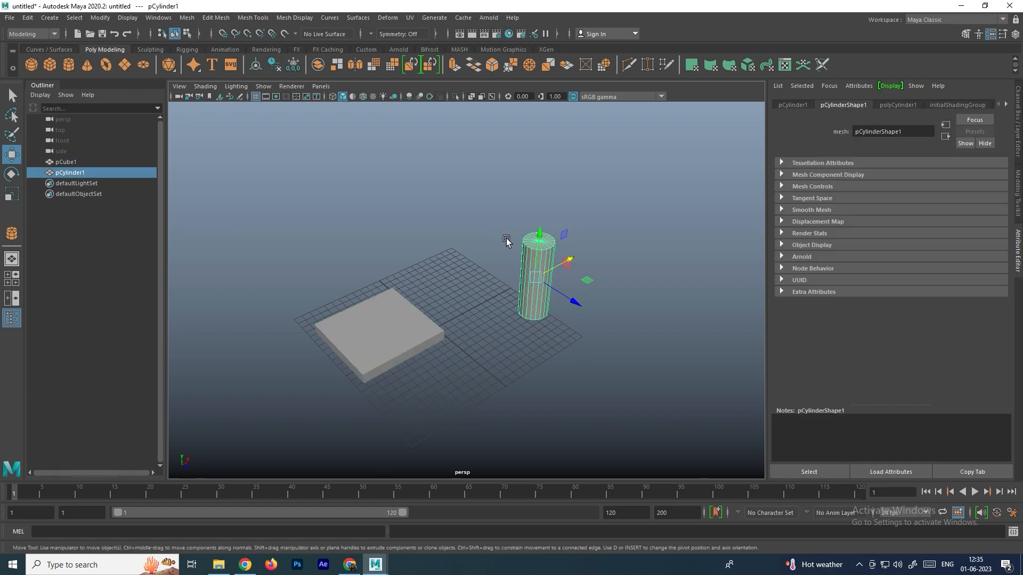
left_click(380, 322, "shift")
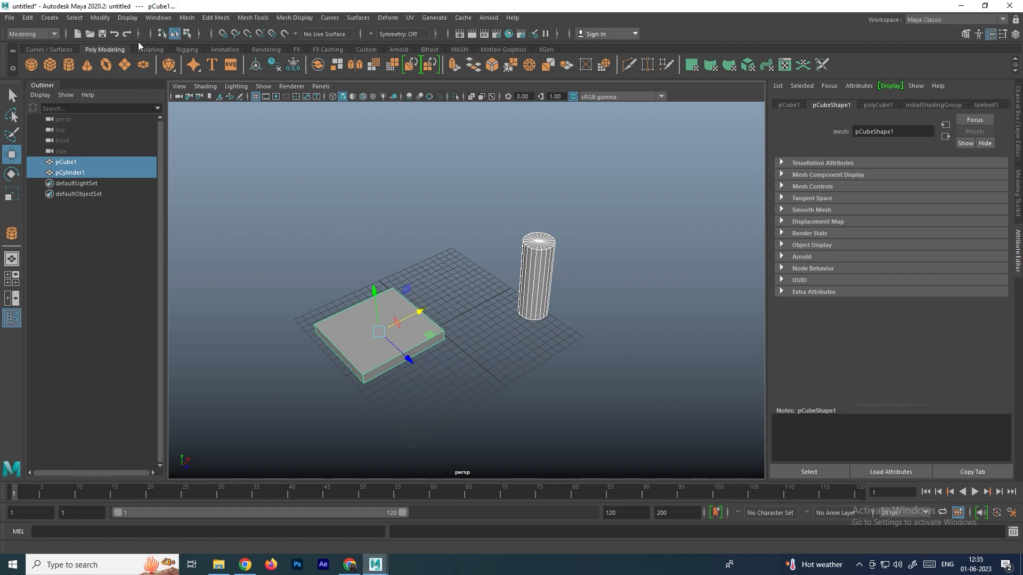
left_click(101, 18)
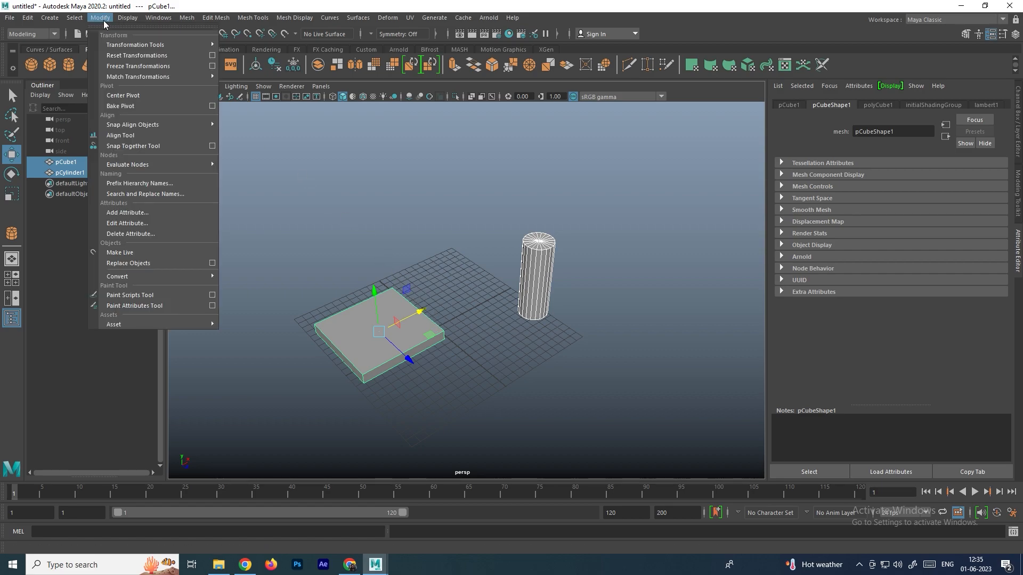
left_click(151, 136)
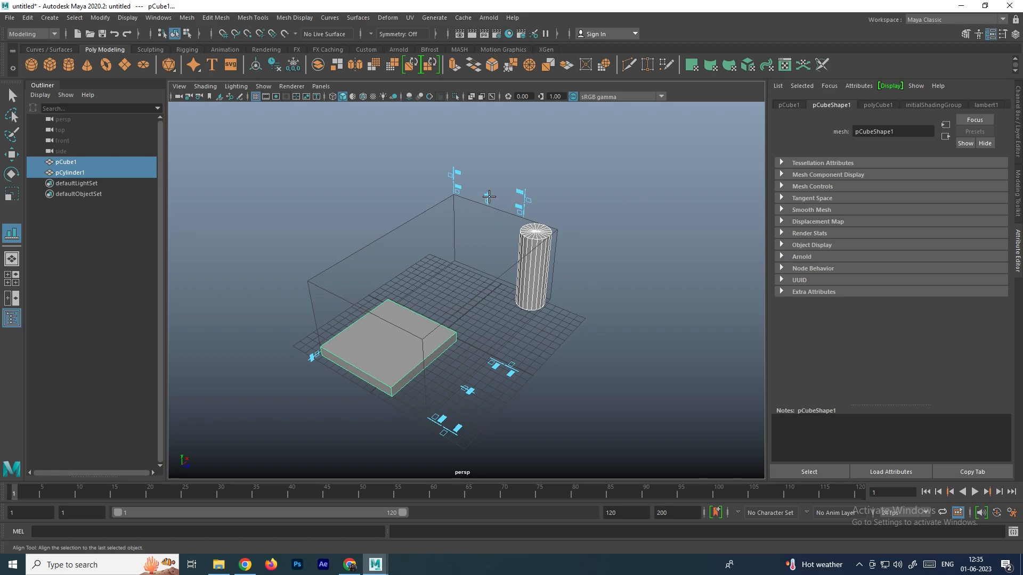
left_click(489, 197)
left_click_drag(486, 207, 460, 203, "alt")
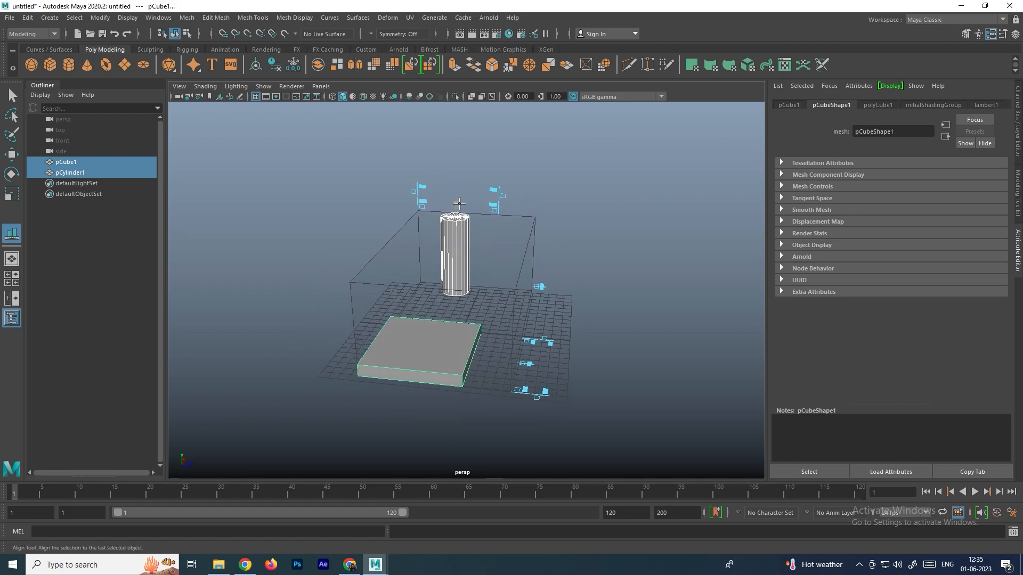
left_click_drag(512, 285, 442, 326, "alt")
Align the cylinder's centre vertically to the slab from the side view, check it in perspective, and undo the alignments
key("space")
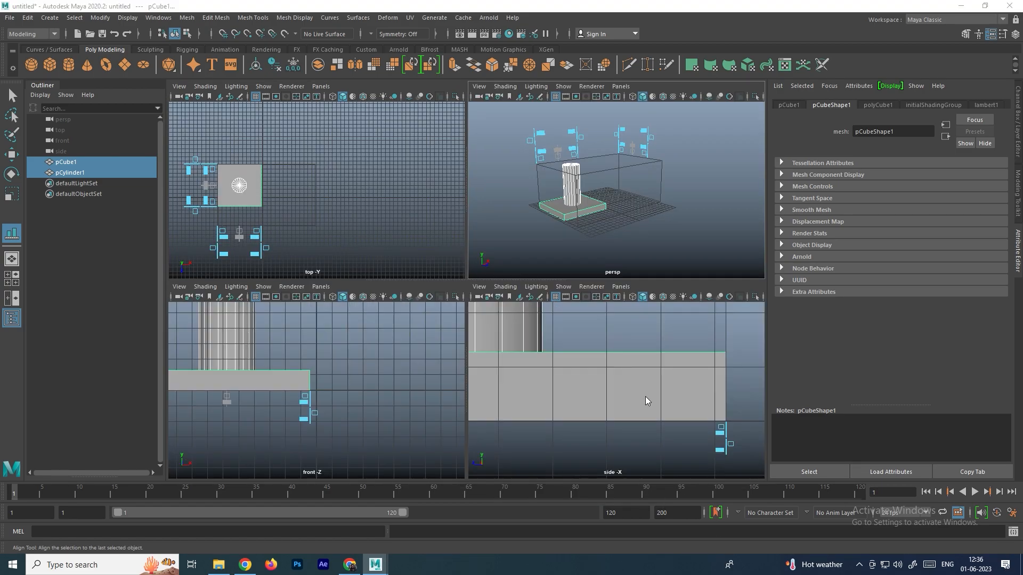
key("space")
scroll(385, 308, "down", 3)
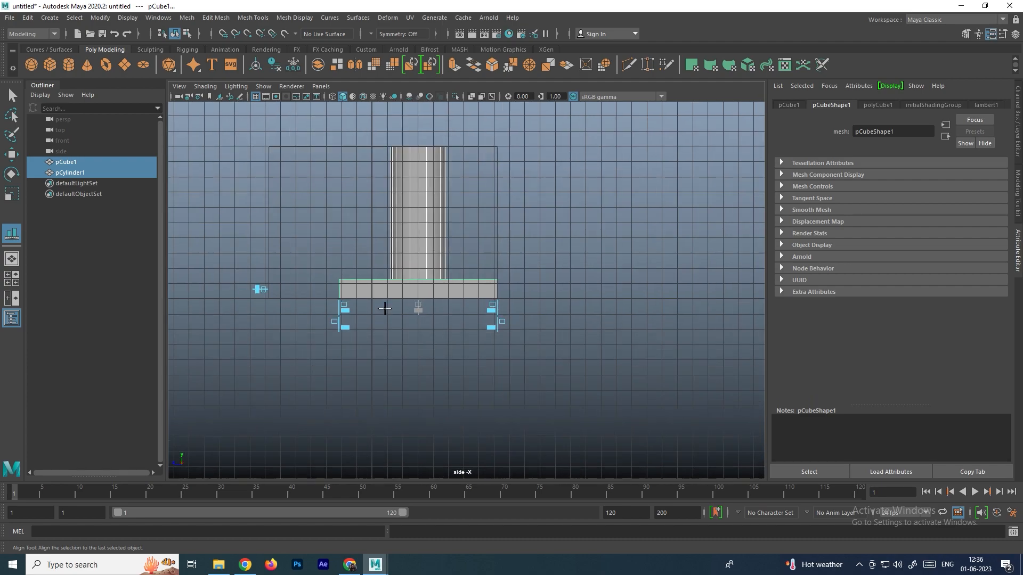
left_click(260, 289)
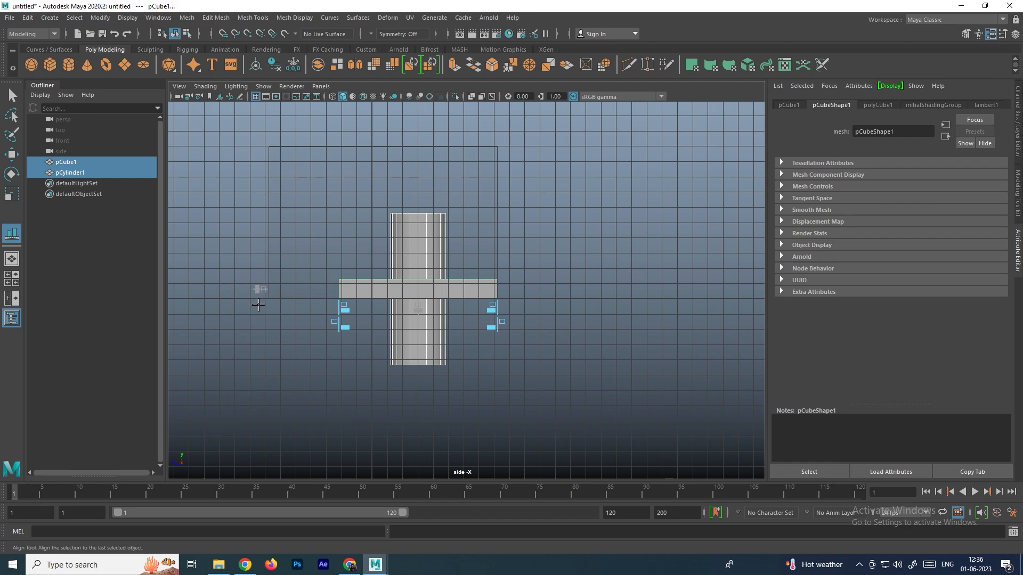
key("space")
key("space")
left_click_drag(537, 194, 579, 223, "alt")
key("ctrl+z")
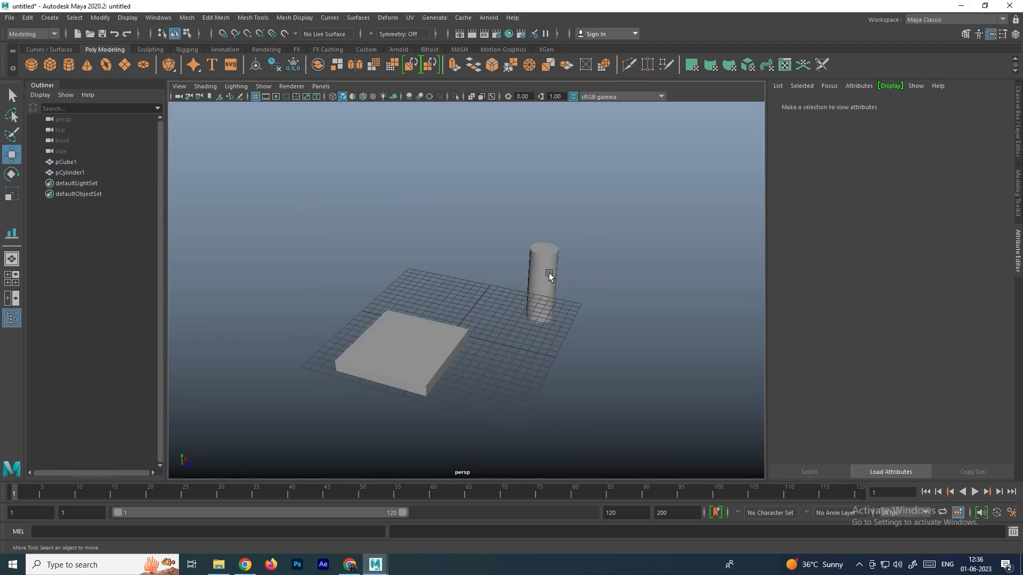
Select the slab first and the cylinder last, and start the Align Tool with the cylinder as the reference object
left_click(548, 278)
key("w")
left_click(466, 389)
left_click(414, 352)
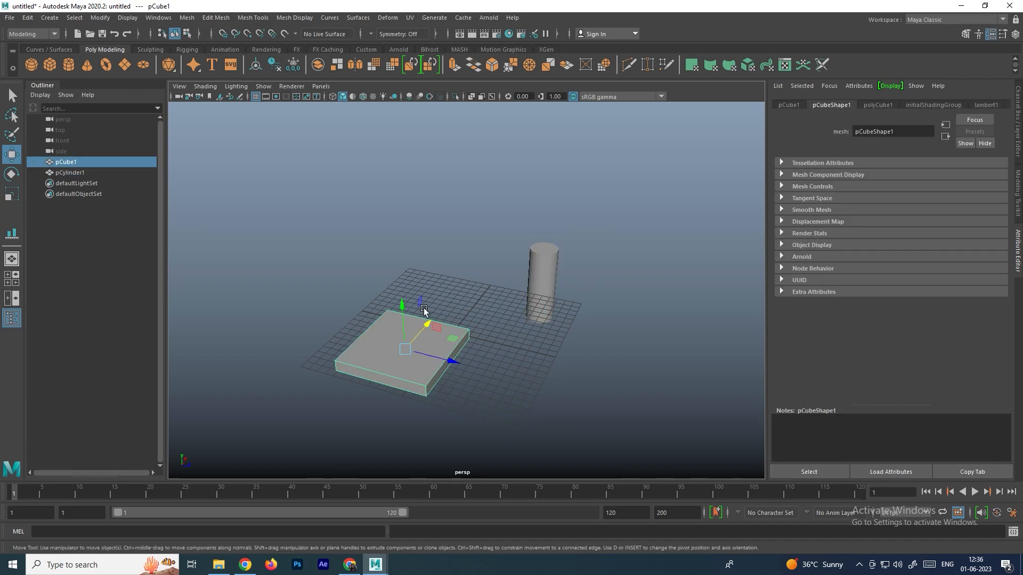
left_click(542, 274, "shift")
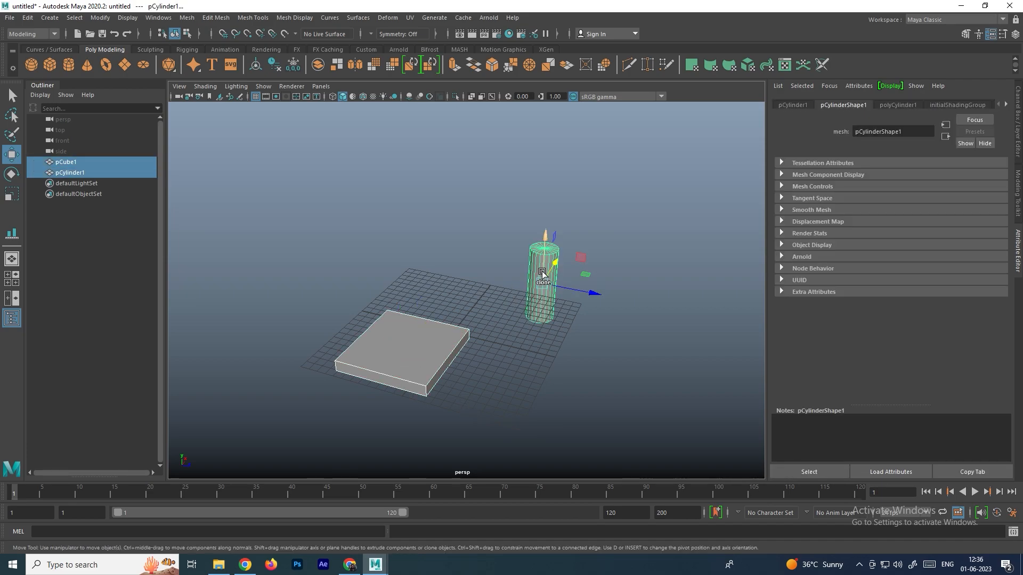
left_click(101, 18)
left_click(120, 135)
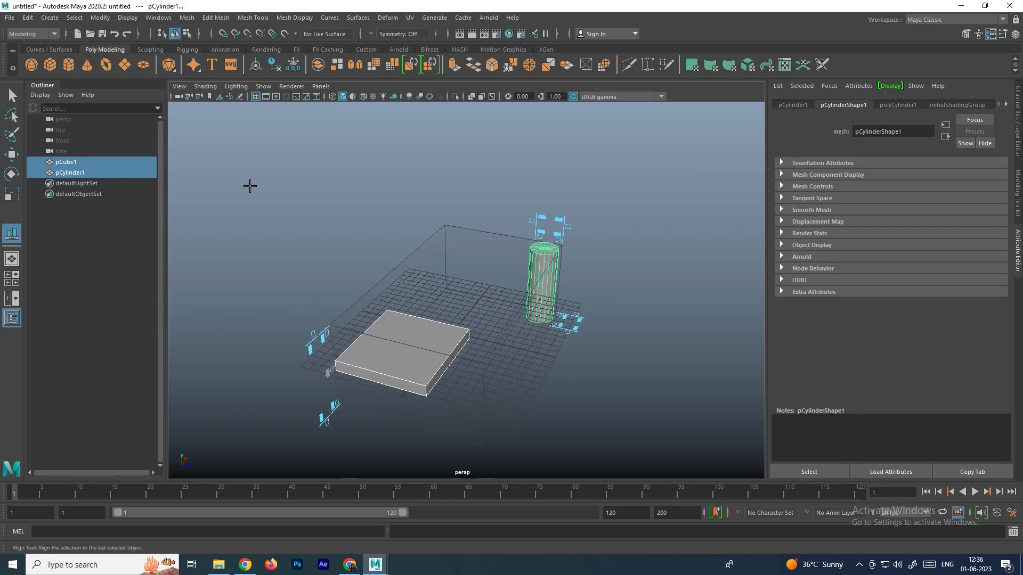
Clear the scene and create a large polygon sphere on the grid
left_click_drag(594, 291, 498, 318, "alt")
right_click_drag(497, 318, 584, 333, "alt")
middle_click_drag(584, 333, 501, 273, "alt")
left_click(551, 409)
left_click_drag(558, 325, 538, 234, "alt")
left_click(569, 192)
right_click_drag(538, 234, 527, 231, "alt")
middle_click_drag(527, 230, 470, 225, "alt")
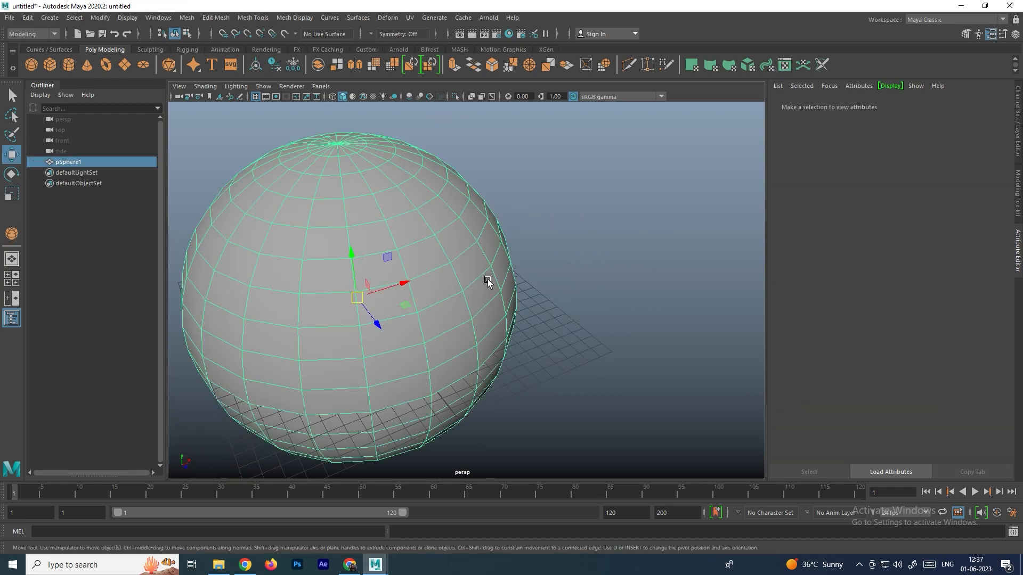
Select a complete horizontal ring of vertices around the sphere's upper half, starting from two neighbouring vertices
scroll(480, 288, "down", 3)
scroll(465, 304, "up", 5)
right_click_drag(446, 281, 402, 244)
left_click(469, 257)
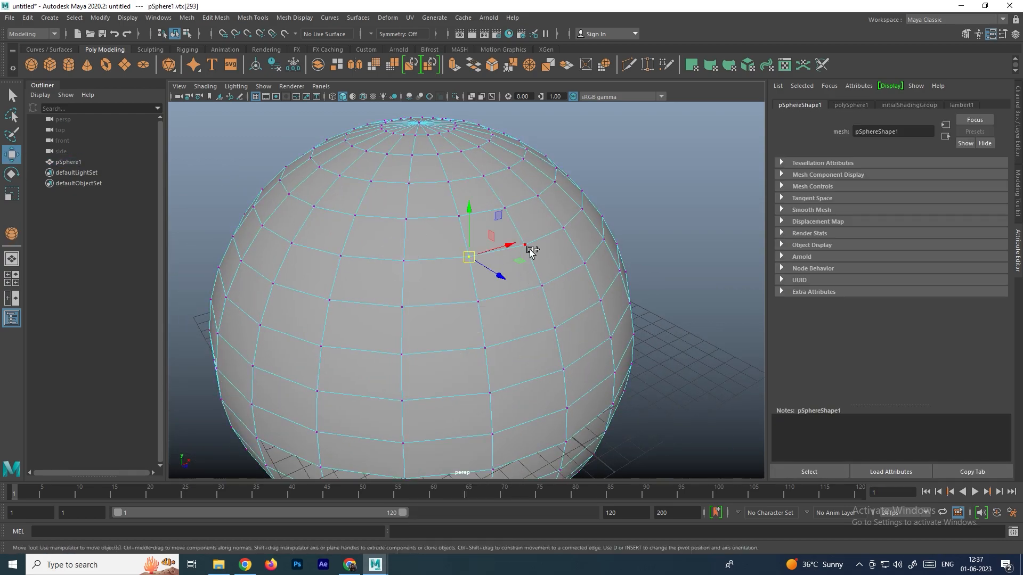
double_click(526, 245, "shift")
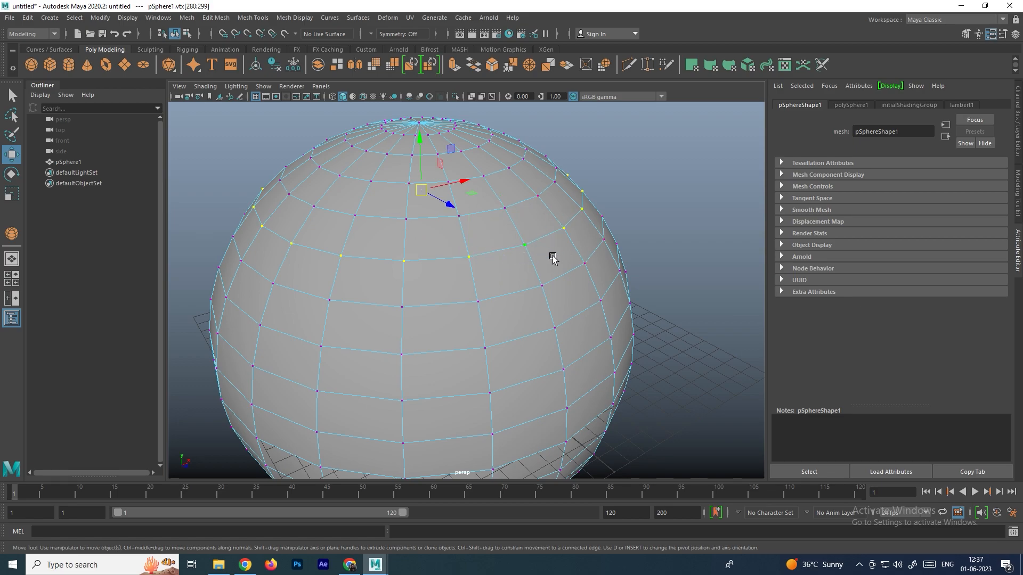
Select a complete vertical loop of vertices down the sphere, starting from two vertically neighbouring vertices
left_click(489, 294)
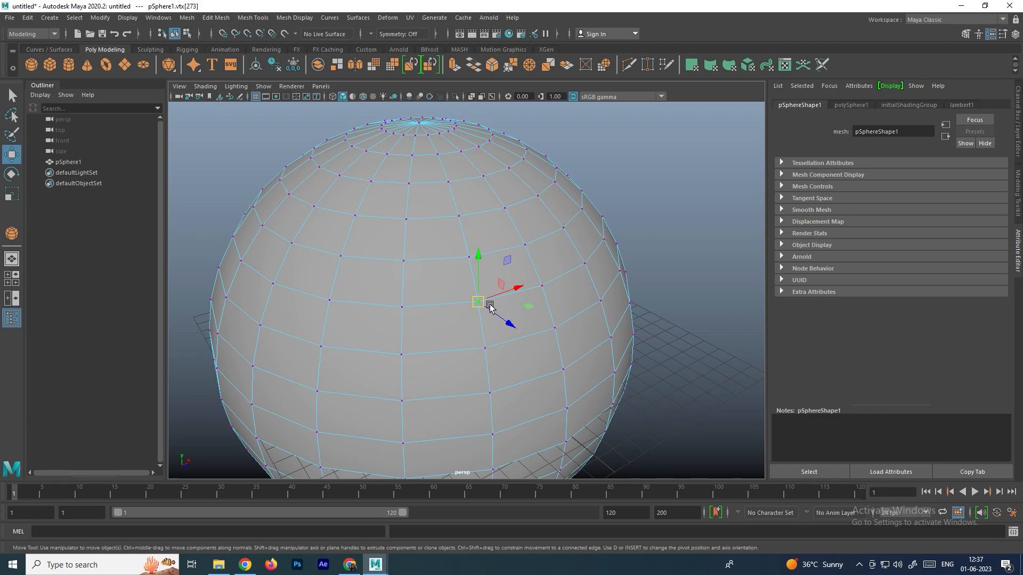
left_click(459, 215)
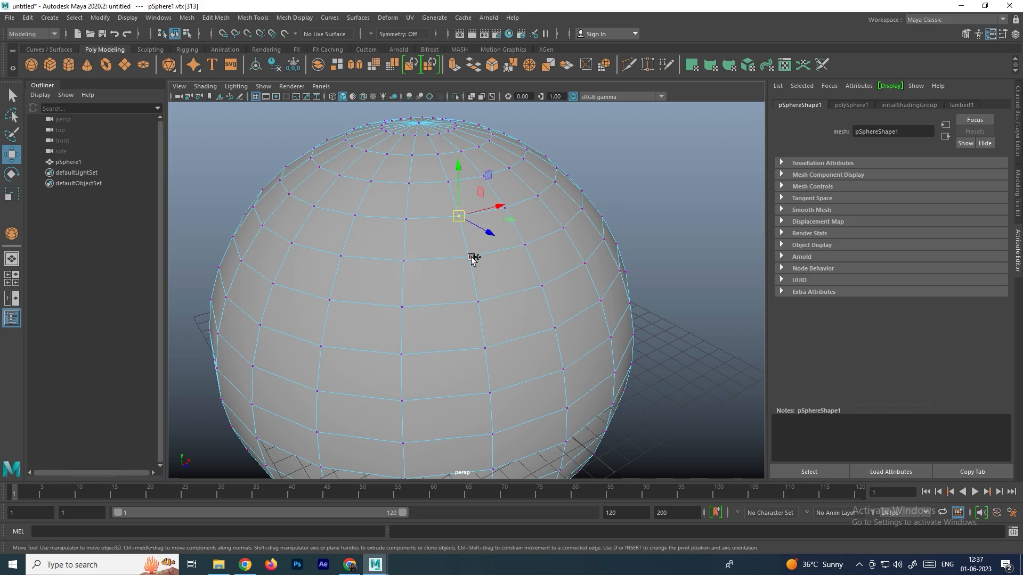
double_click(471, 258, "shift")
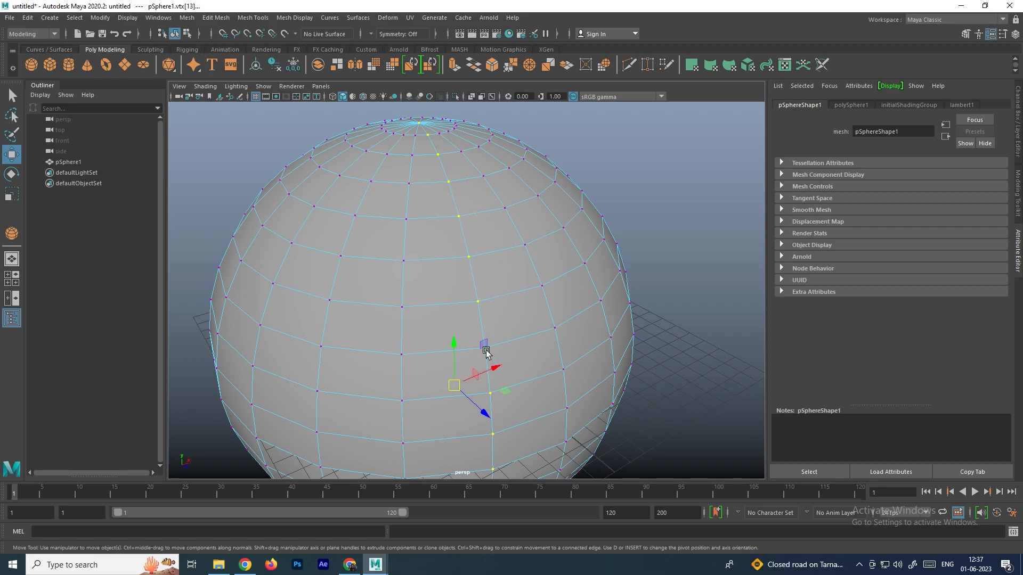
scroll(487, 337, "down", 3)
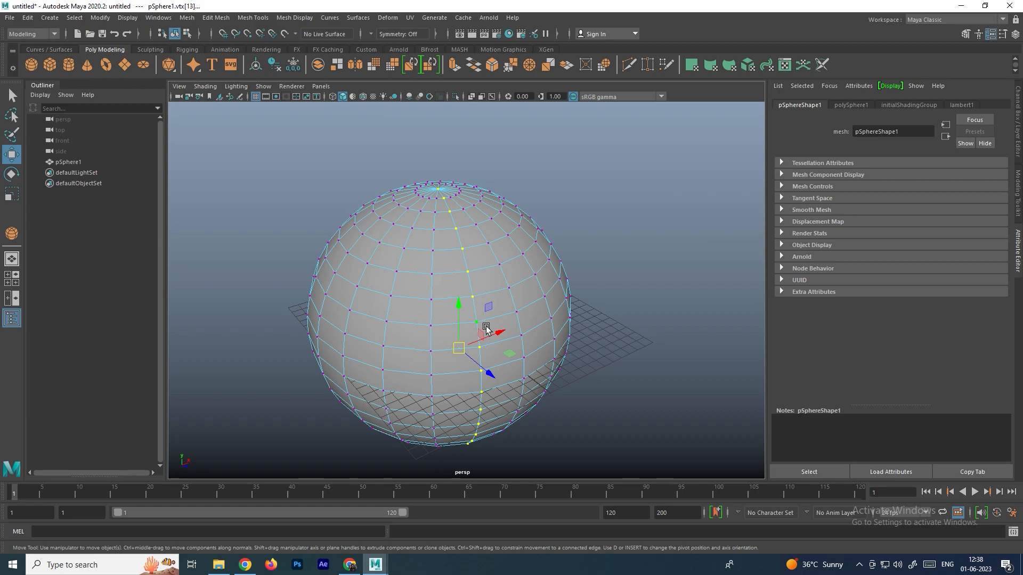
Examine the course of the vertical vertex loop around the sphere's top pole from several angles
left_click_drag(478, 284, 529, 292, "alt")
left_click(604, 254)
scroll(467, 324, "up", 5)
double_click(490, 269)
scroll(485, 271, "up", 3)
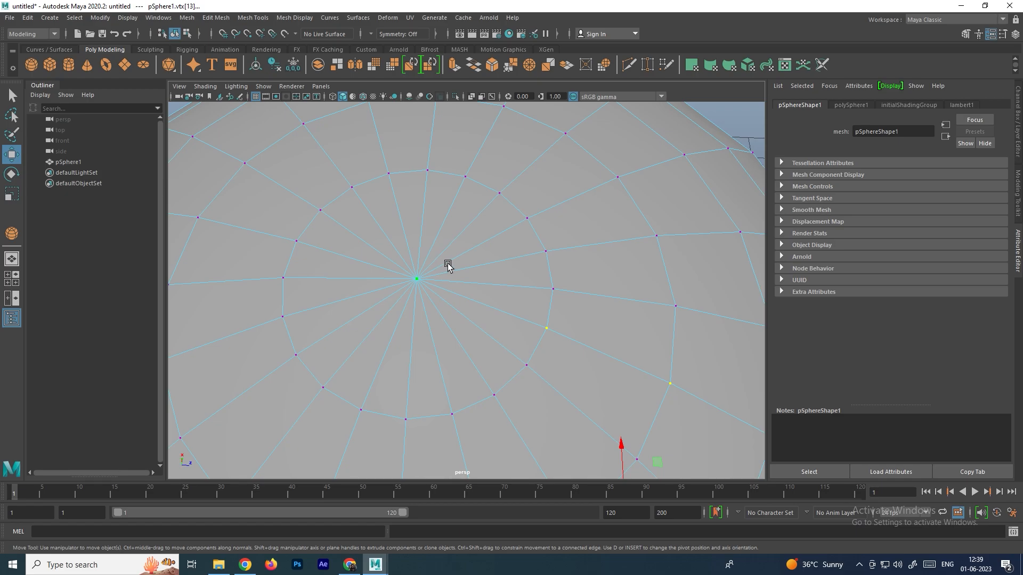
scroll(447, 267, "down", 3)
left_click_drag(541, 310, 464, 255, "alt")
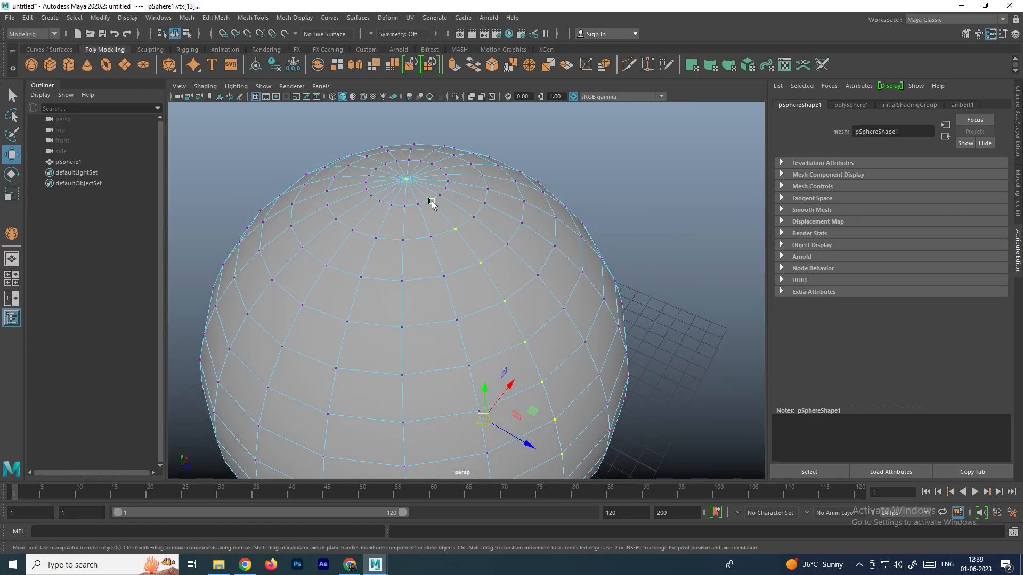
scroll(432, 202, "down", 3)
left_click_drag(452, 219, 481, 270, "alt")
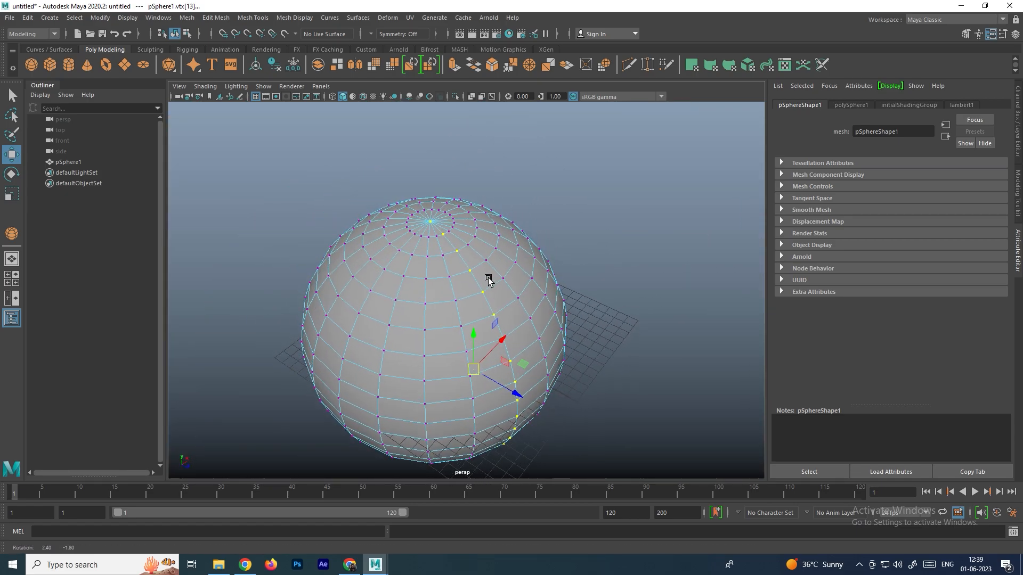
scroll(525, 343, "up", 5)
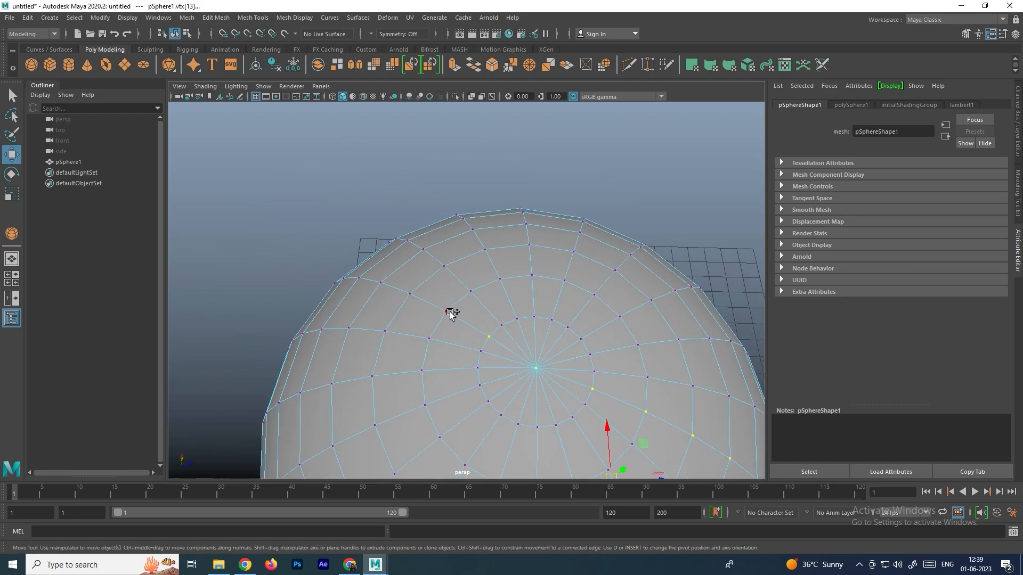
scroll(463, 312, "down", 4)
left_click_drag(482, 306, 554, 252, "alt")
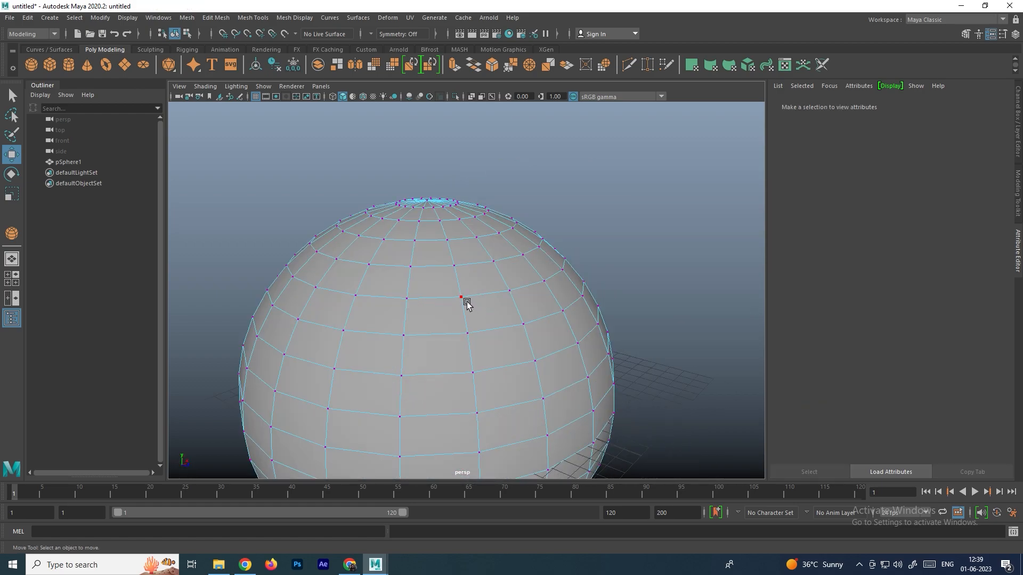
Select three neighbouring vertices on the sphere's upper ring and try an ordinary delete, undoing the attempt and repeating it
left_click(467, 304)
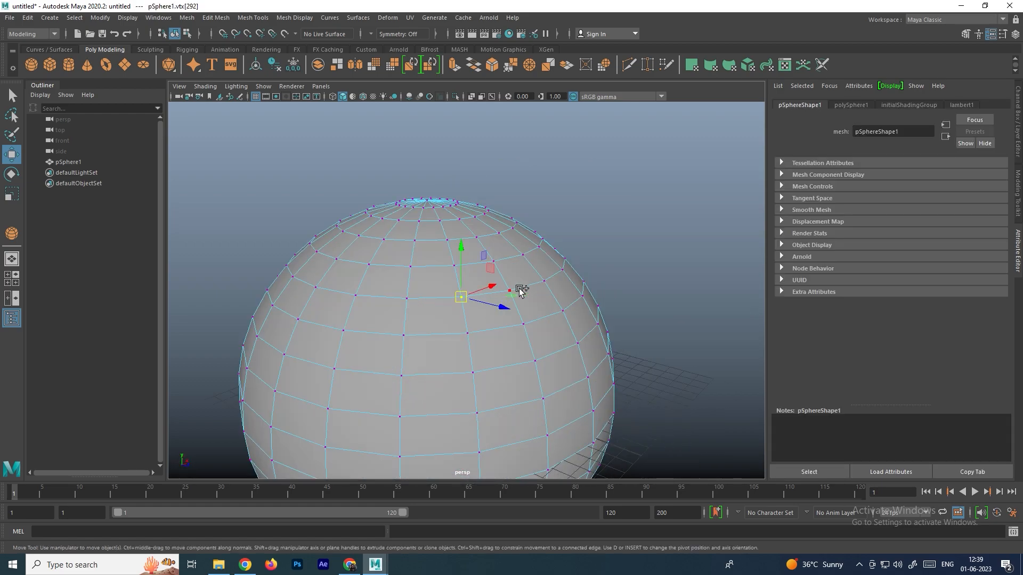
key("q")
left_click(511, 290, "shift")
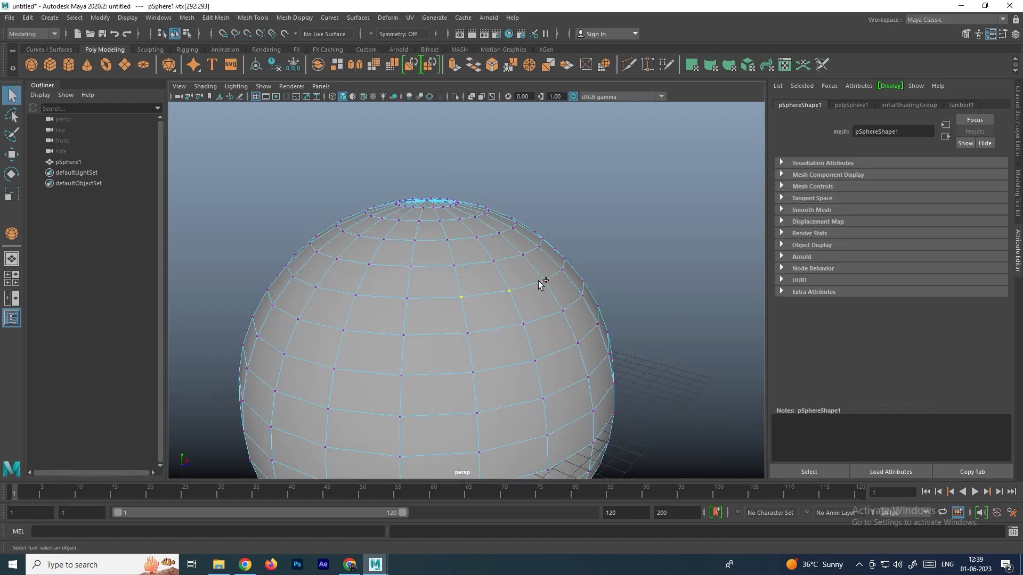
key("w")
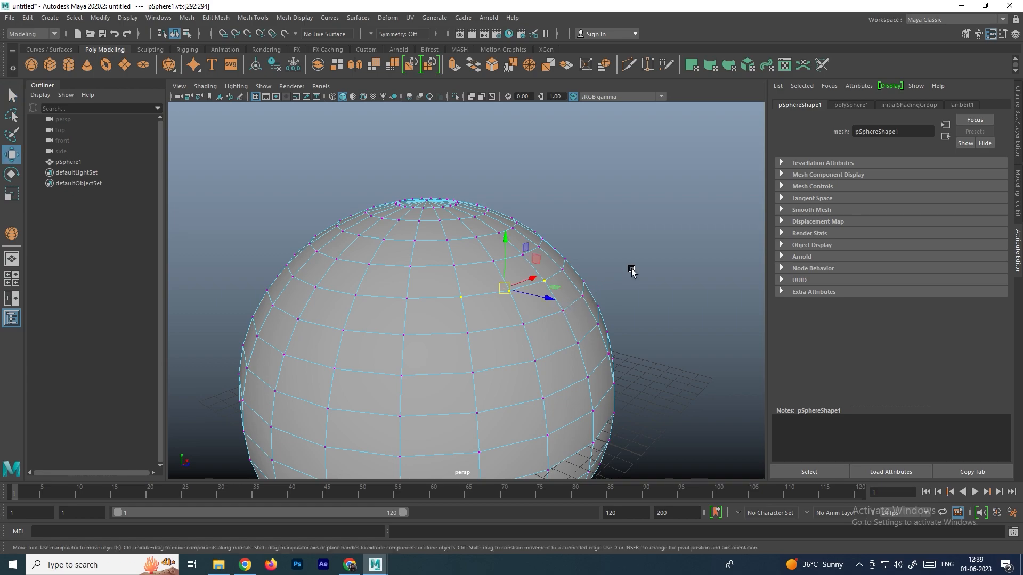
left_click(520, 286)
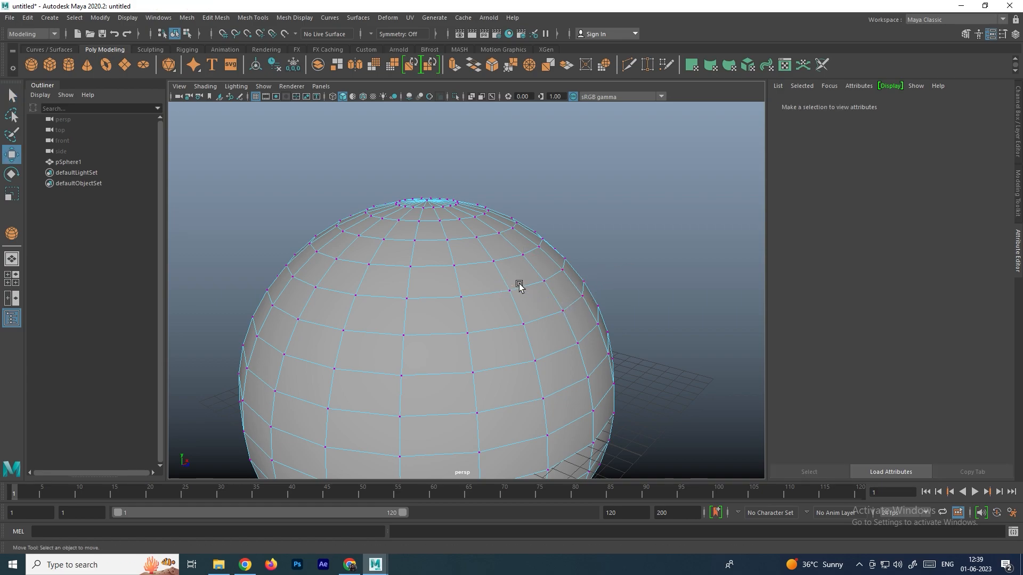
key("ctrl+z")
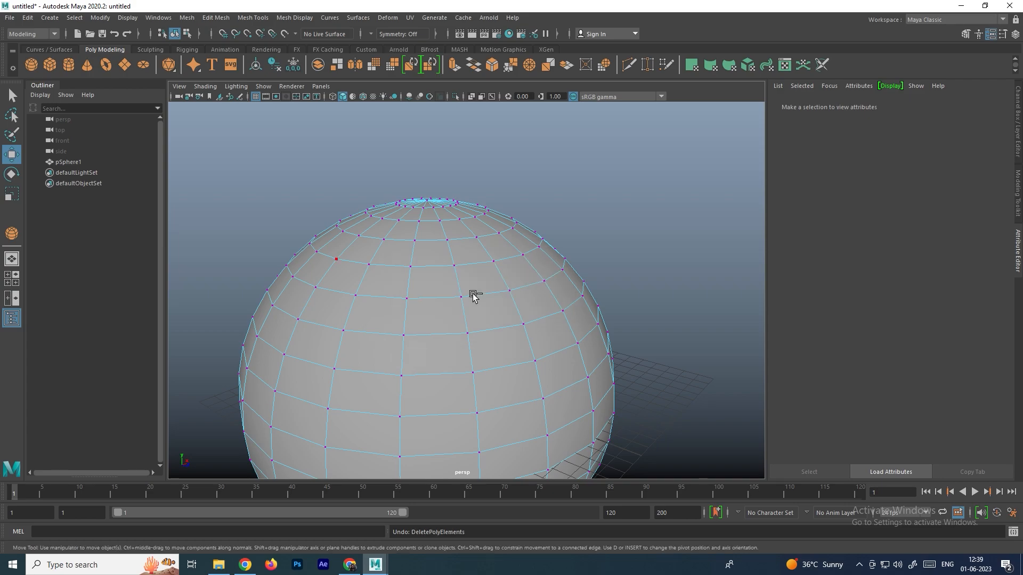
left_click(462, 300)
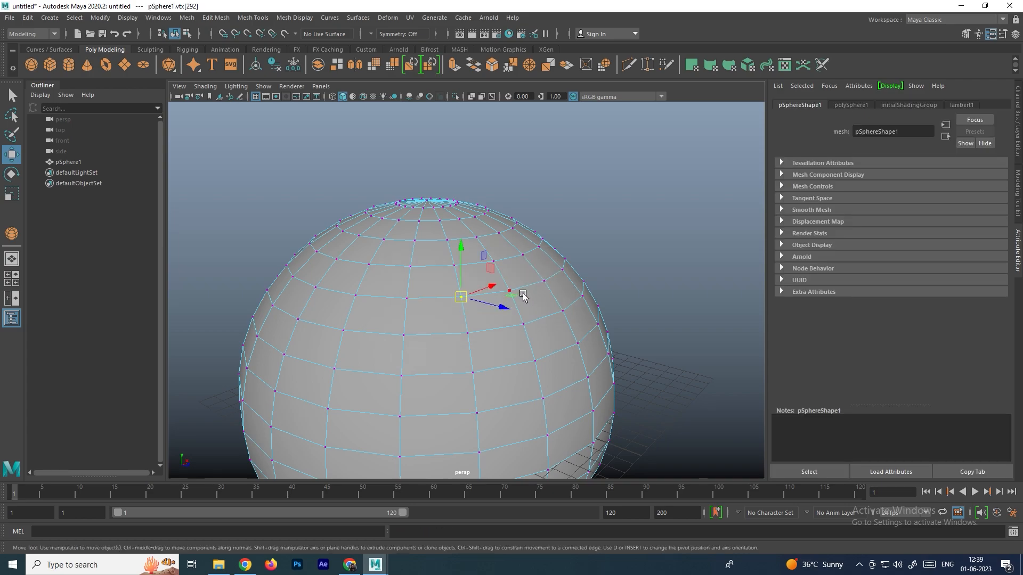
key("q")
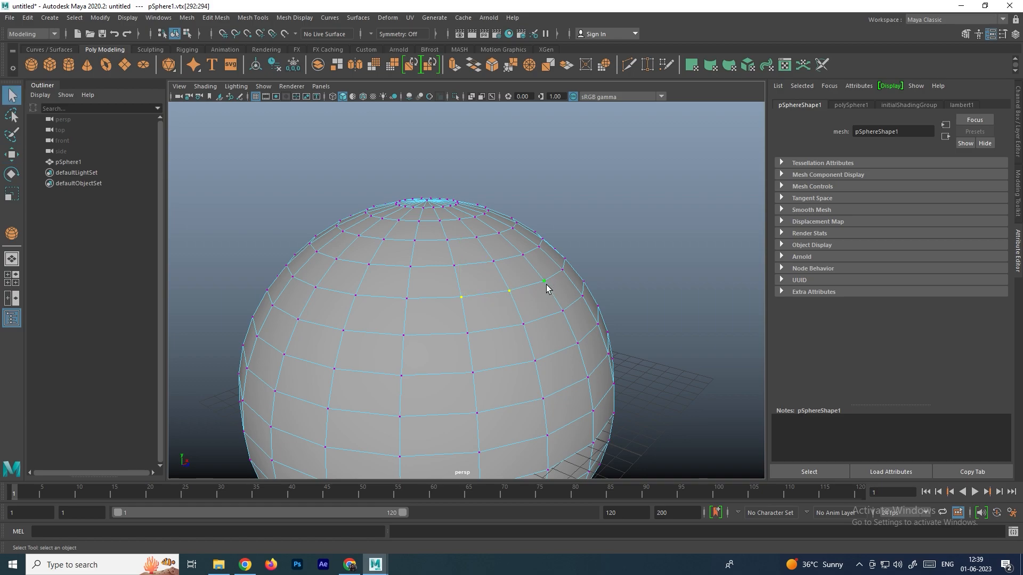
left_click(546, 284)
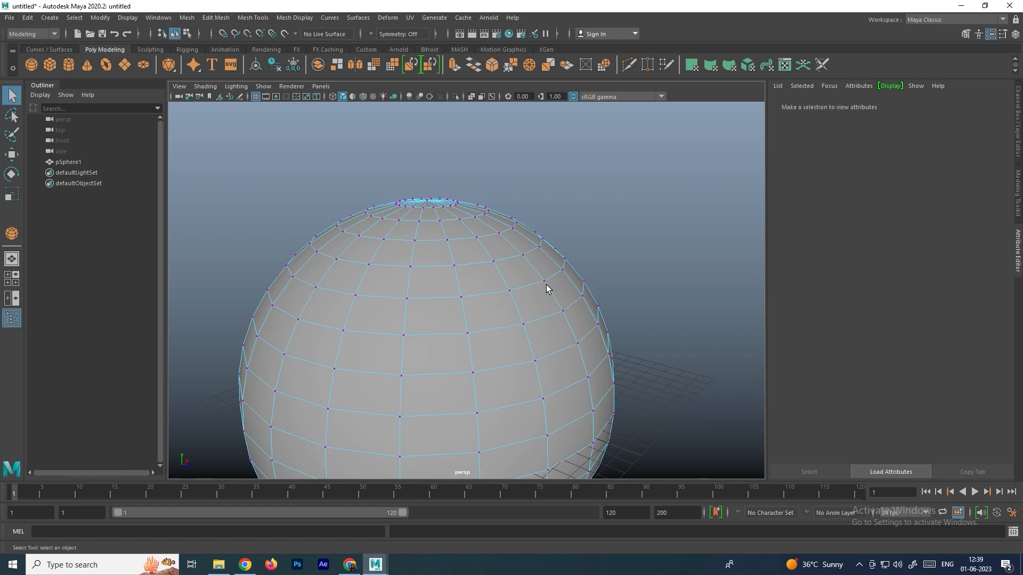
Select the same three neighbouring vertices and remove them together with their connecting edges
left_click(461, 298)
left_click(510, 291, "shift")
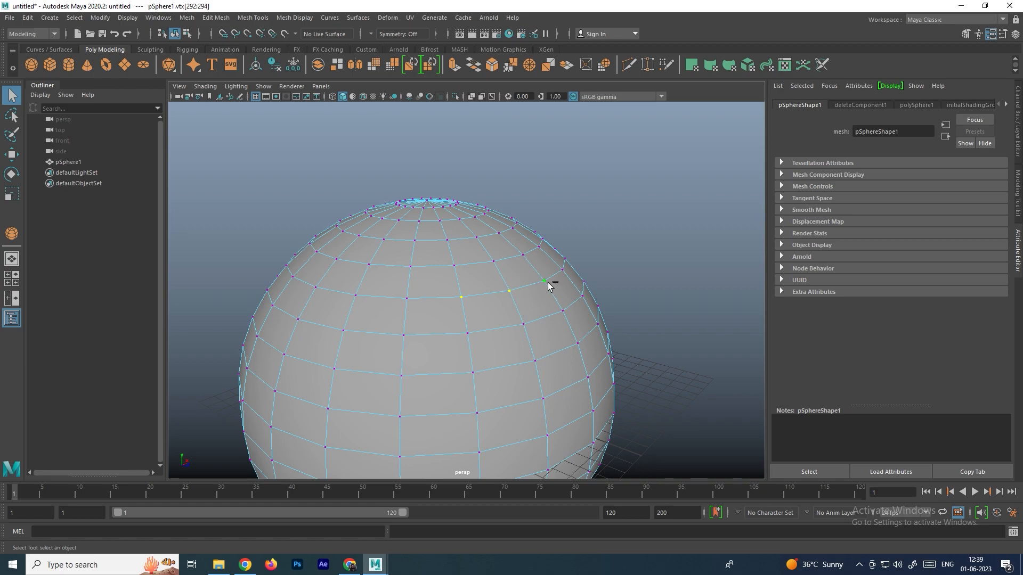
left_click(548, 285)
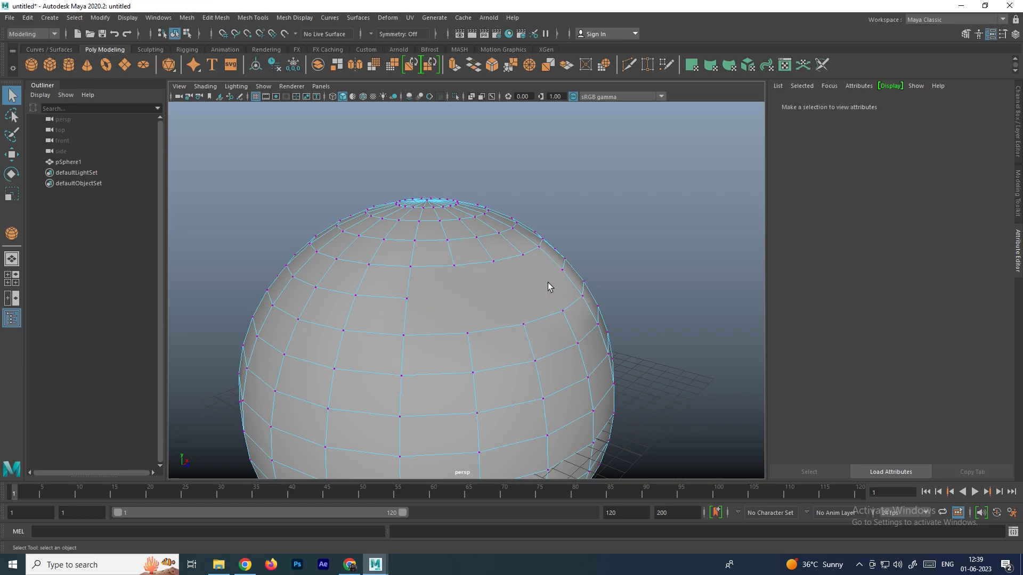
Examine the sphere's surface around the deleted vertices from several angles
mouse_move(555, 299)
left_mouse_down("alt")
mouse_move(429, 299)
mouse_move(553, 293)
mouse_move(538, 299)
left_mouse_up("alt")
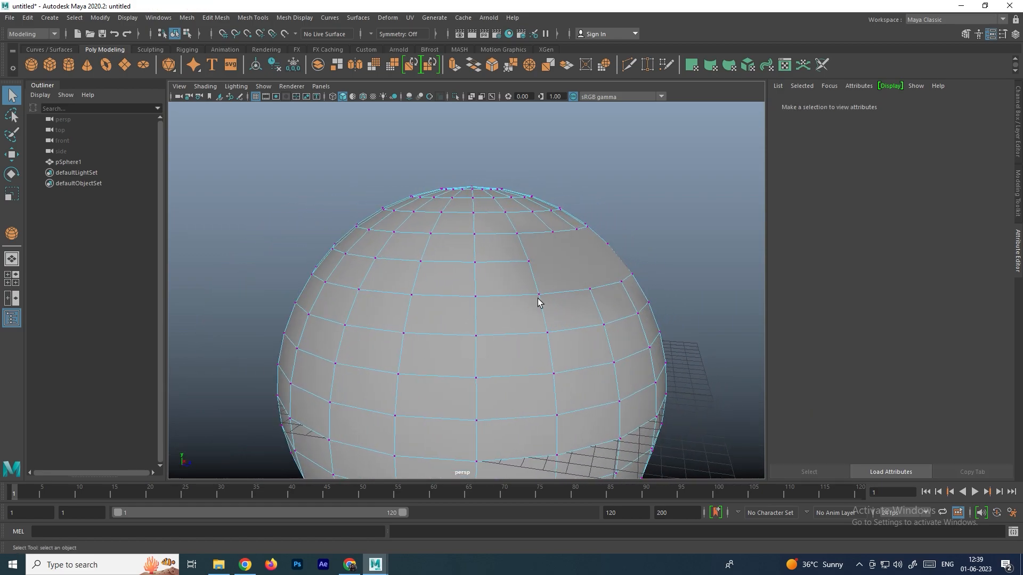
right_click_drag(538, 299, 601, 284, "alt")
left_click_drag(600, 284, 581, 297, "alt")
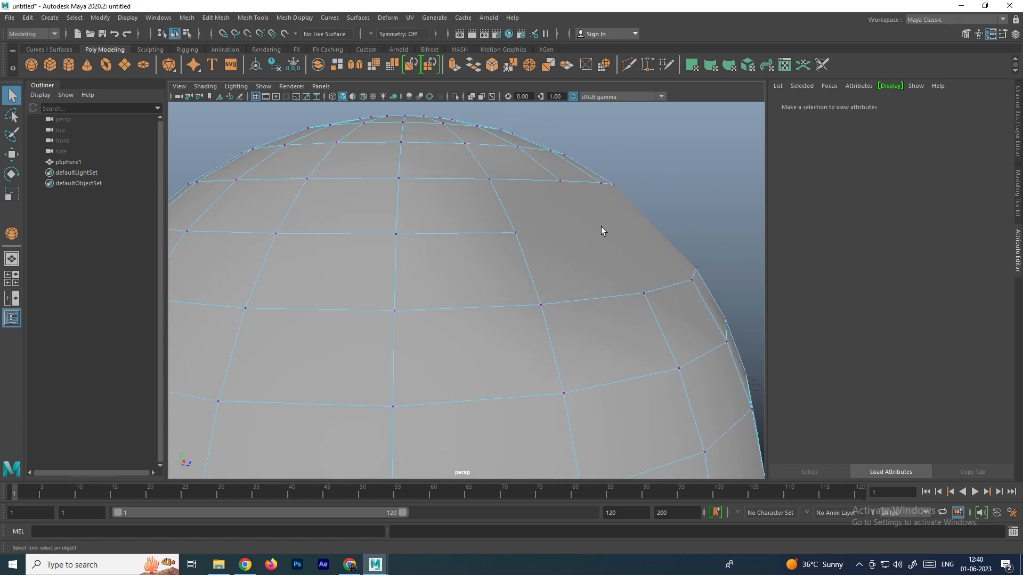
left_click_drag(689, 290, 491, 305, "alt")
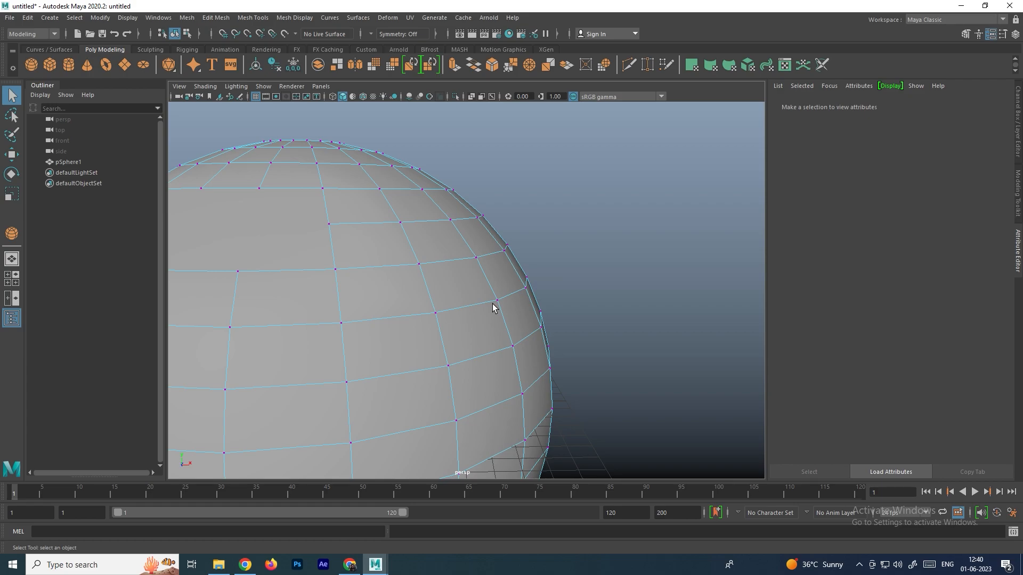
right_click_drag(492, 308, 473, 293, "alt")
left_click_drag(473, 292, 509, 318, "alt")
scroll(551, 299, "up", 2)
middle_click_drag(571, 288, 504, 301, "alt")
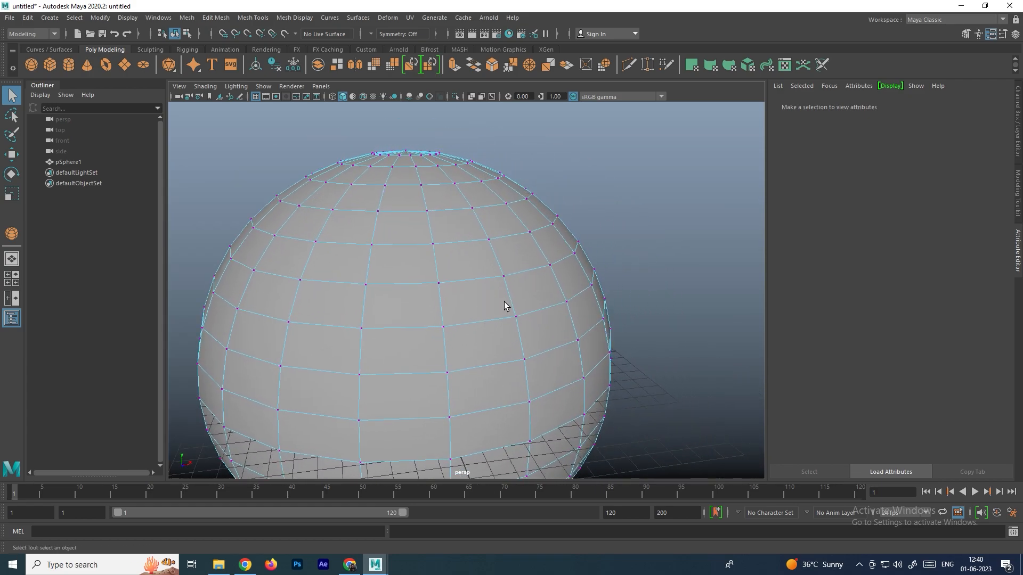
Select a single vertex on the sphere's upper ring and activate the Move tool for it
scroll(505, 301, "up", 4)
left_click_drag(505, 301, 597, 297, "alt")
scroll(485, 281, "down", 5)
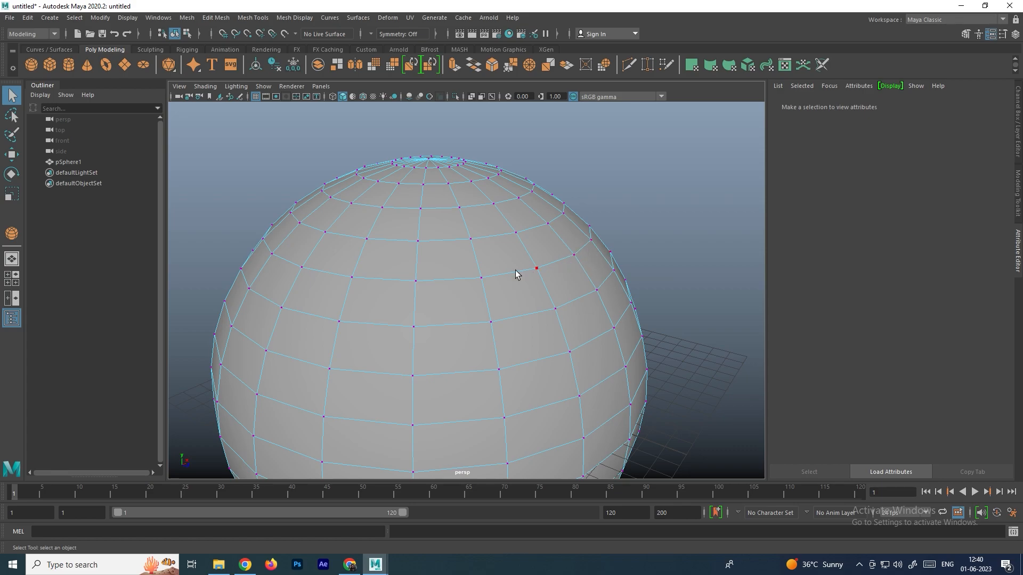
scroll(558, 279, "up", 2)
left_click(567, 262)
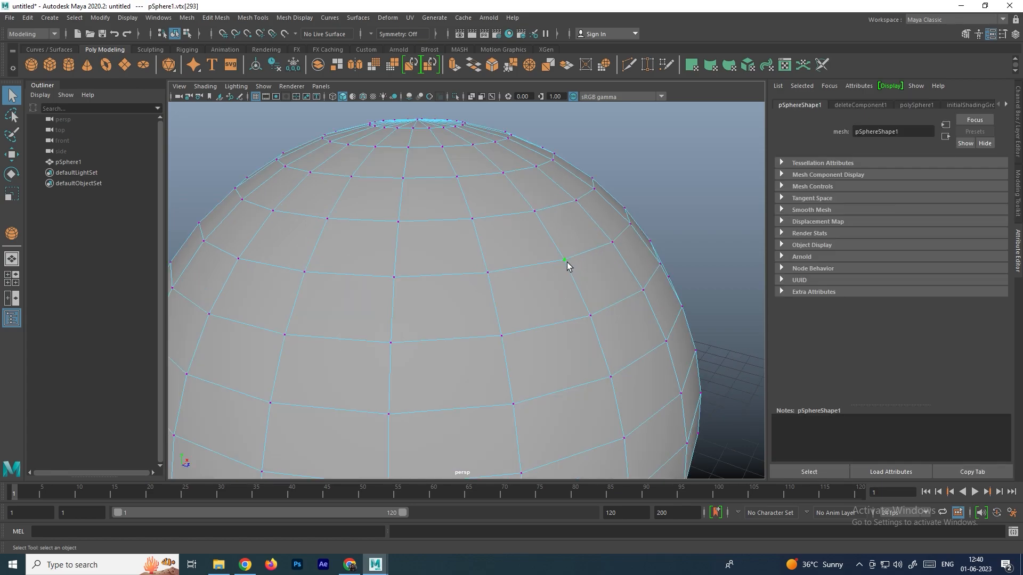
key("w")
left_click_drag(562, 284, 541, 279, "alt")
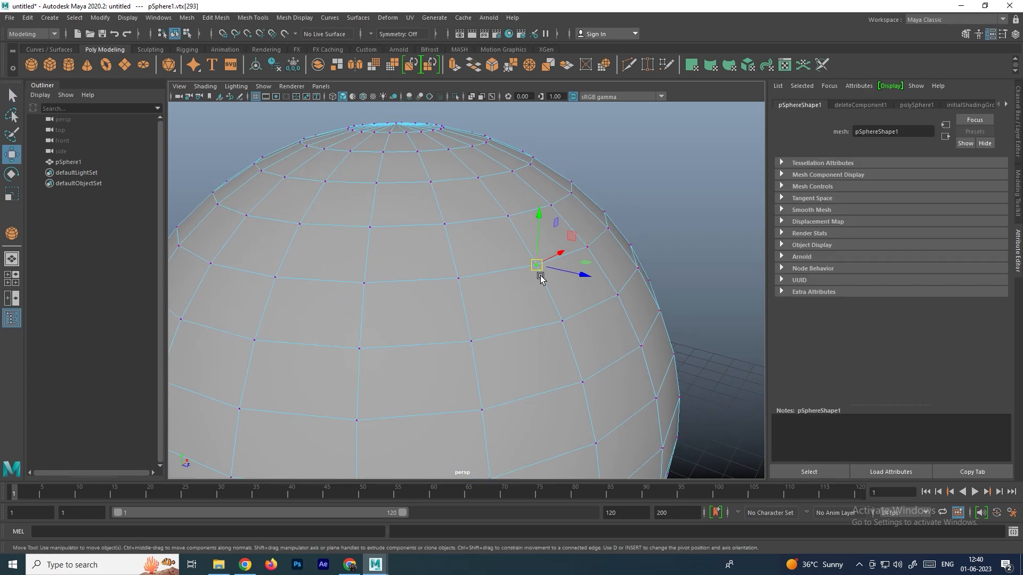
Extrude the selected vertex into a spike with a width of 0.6 and a length of 4.3
right_click(535, 268, "shift")
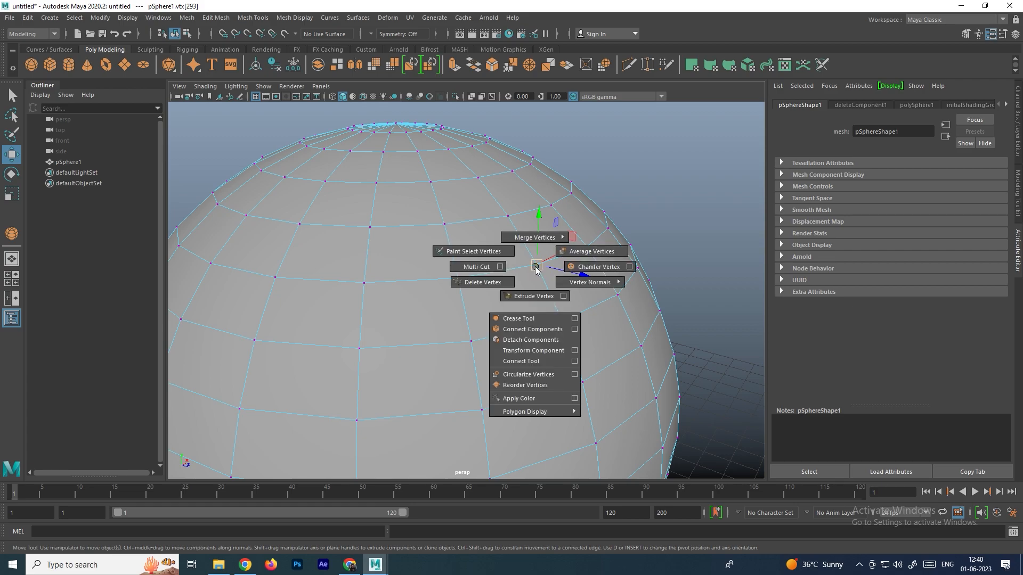
left_click(532, 299)
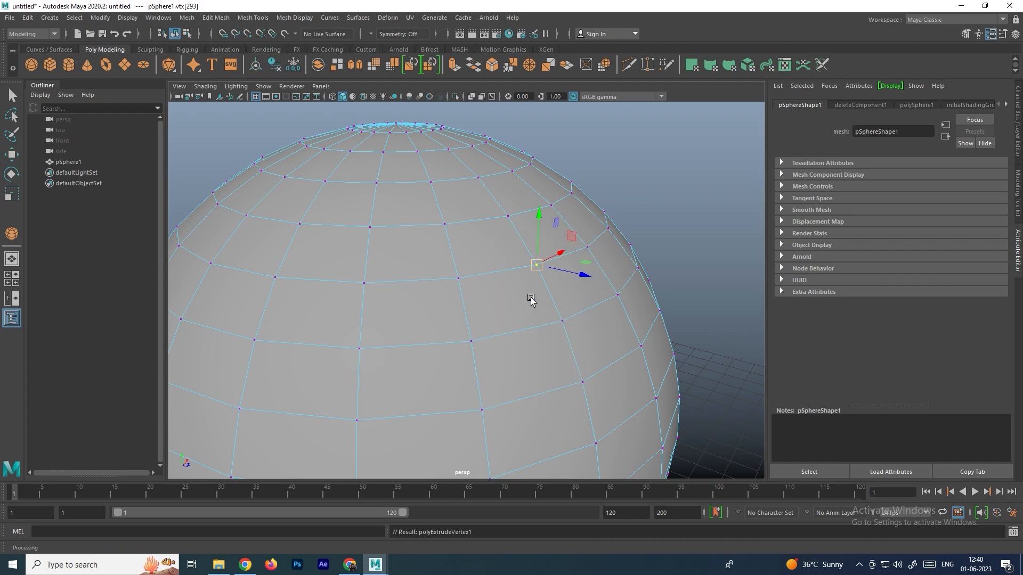
left_click_drag(545, 294, 378, 269, "alt")
left_click_drag(505, 325, 521, 311, "alt")
middle_click_drag(521, 311, 478, 305, "alt")
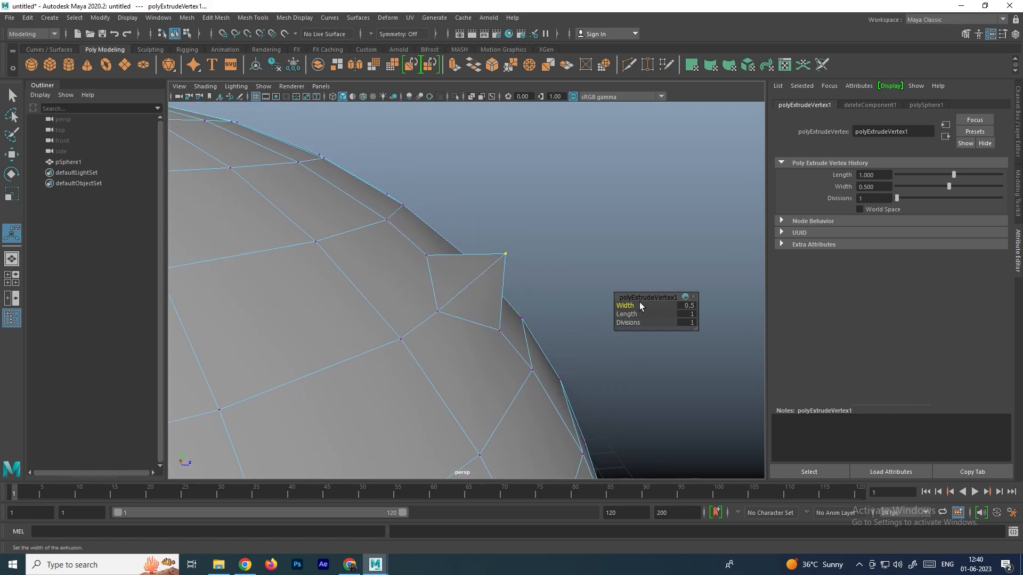
left_click_drag(630, 306, 642, 314)
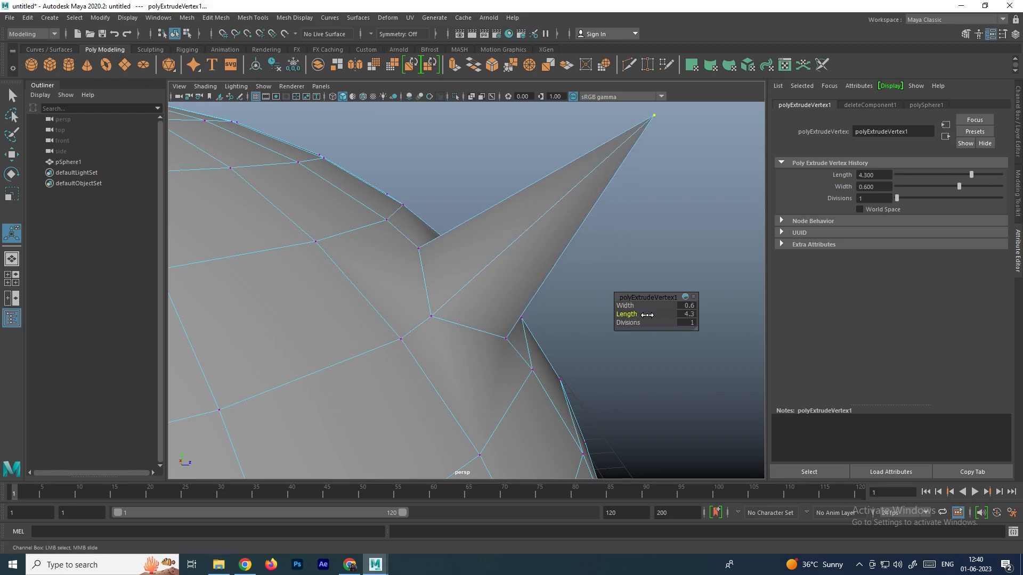
Try different lengths for the extruded vertex spike and set its length to 4.2
scroll(578, 269, "down", 3)
left_click_drag(579, 269, 480, 284, "alt")
middle_click_drag(480, 285, 527, 286, "alt")
left_click_drag(633, 315, 500, 281)
left_click_drag(627, 314, 658, 313)
left_click_drag(581, 278, 546, 302, "alt")
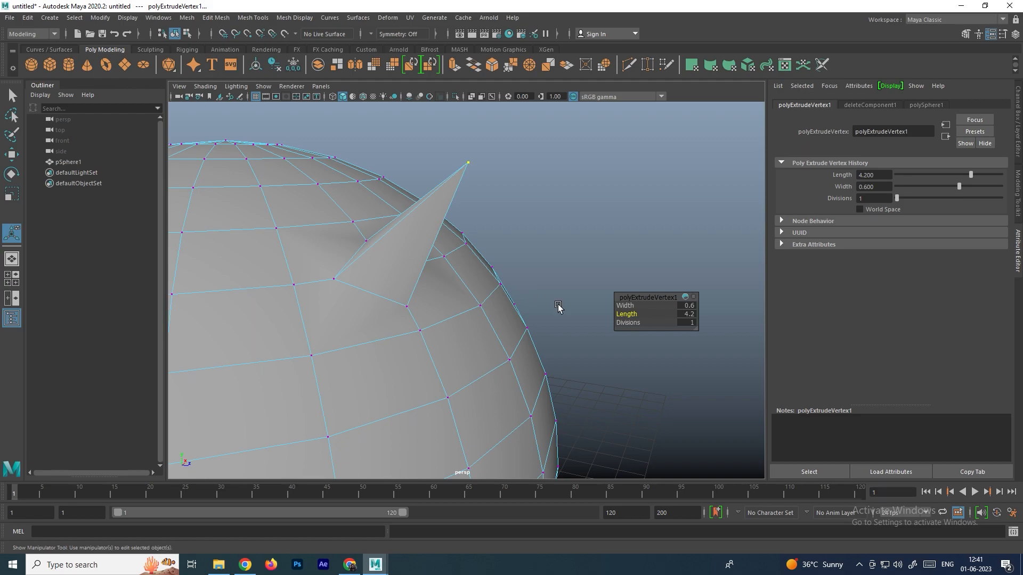
Narrow the spike to a width of 0.3 and set its divisions to 5
left_click_drag(621, 306, 626, 306)
left_click_drag(458, 287, 506, 306, "alt")
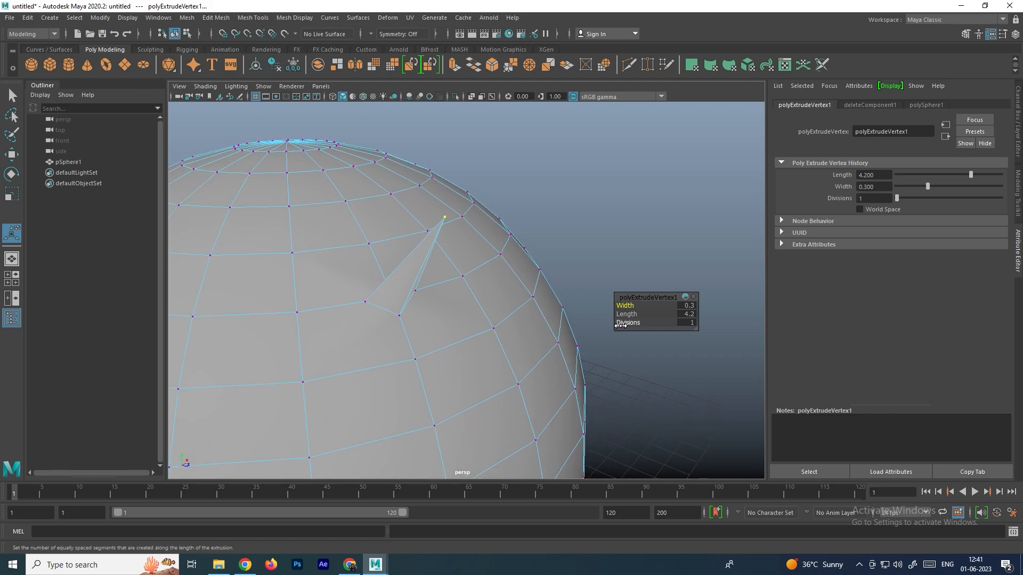
left_click_drag(631, 323, 650, 323)
left_click_drag(584, 314, 560, 221, "alt")
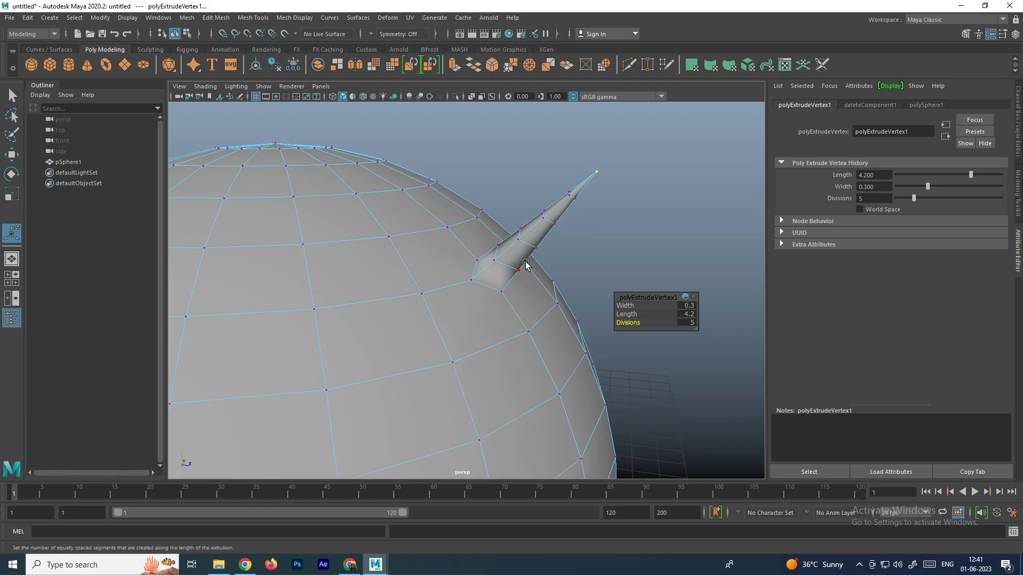
Undo the spike's setting changes and the vertex extrusion itself
scroll(525, 264, "down", 5)
key("ctrl+z")
key("ctrl+z")
key("ctrl+z")
key("ctrl+z")
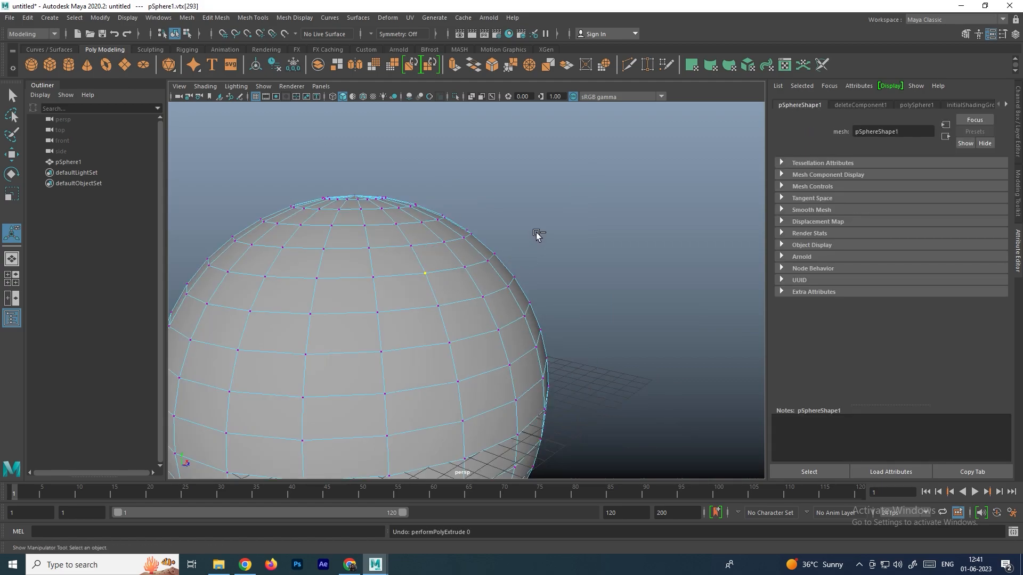
Select the vertices across the upper part of the sphere from an orthographic view and extrude them
left_click_drag(431, 248, 459, 349, "alt")
key("space")
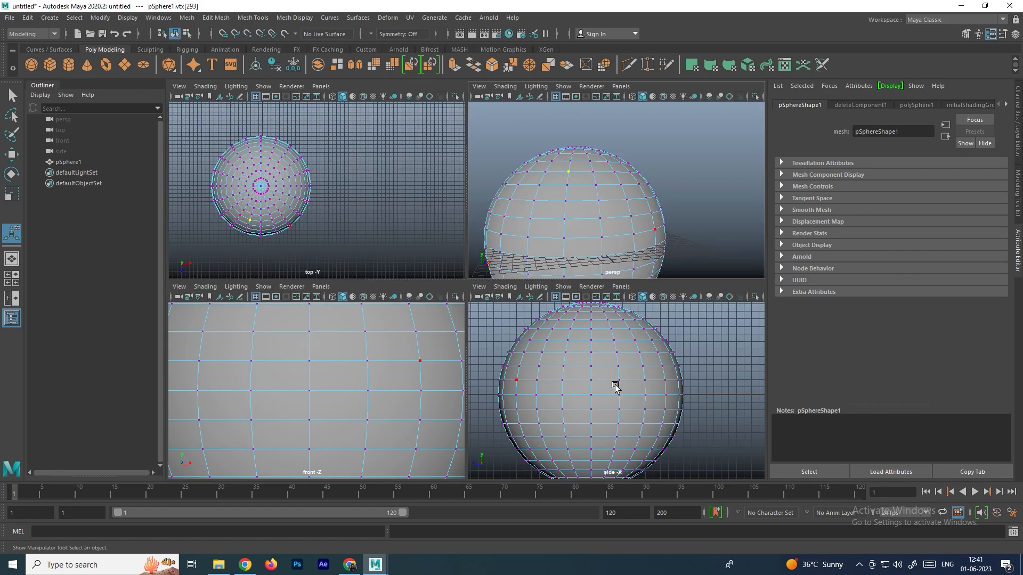
key("space")
scroll(440, 268, "down", 5)
left_click_drag(272, 226, 645, 308)
key("space")
key("space")
left_click_drag(551, 265, 506, 290, "alt")
right_click_drag(502, 274, 503, 305, "shift")
left_click_drag(532, 299, 556, 266, "alt")
scroll(541, 279, "up", 3)
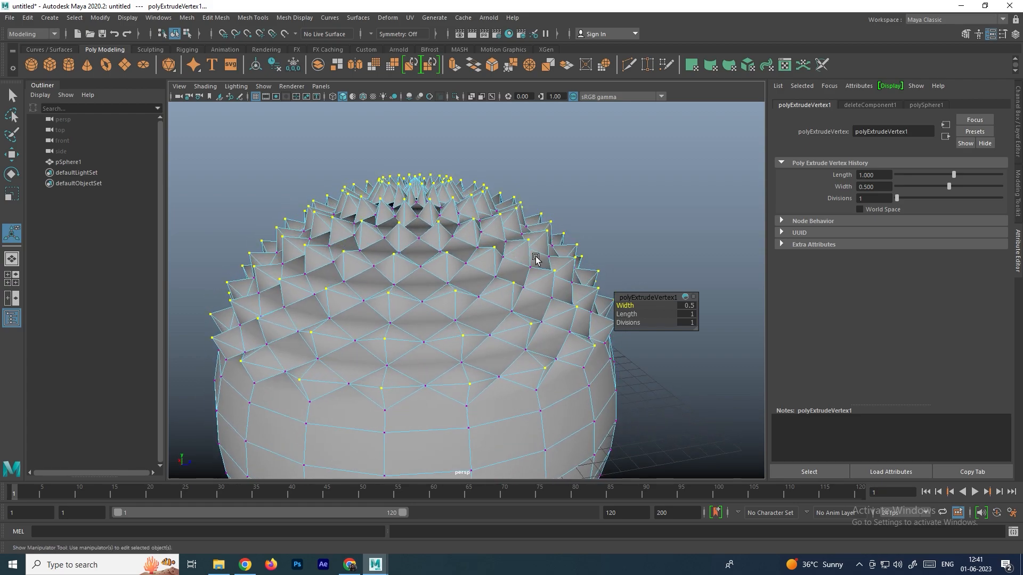
Set the upper vertex extrusion to a width of 0.3 and a length of 5.2
left_click_drag(630, 305, 630, 306)
left_click_drag(626, 314, 559, 237)
left_click_drag(624, 304, 590, 241)
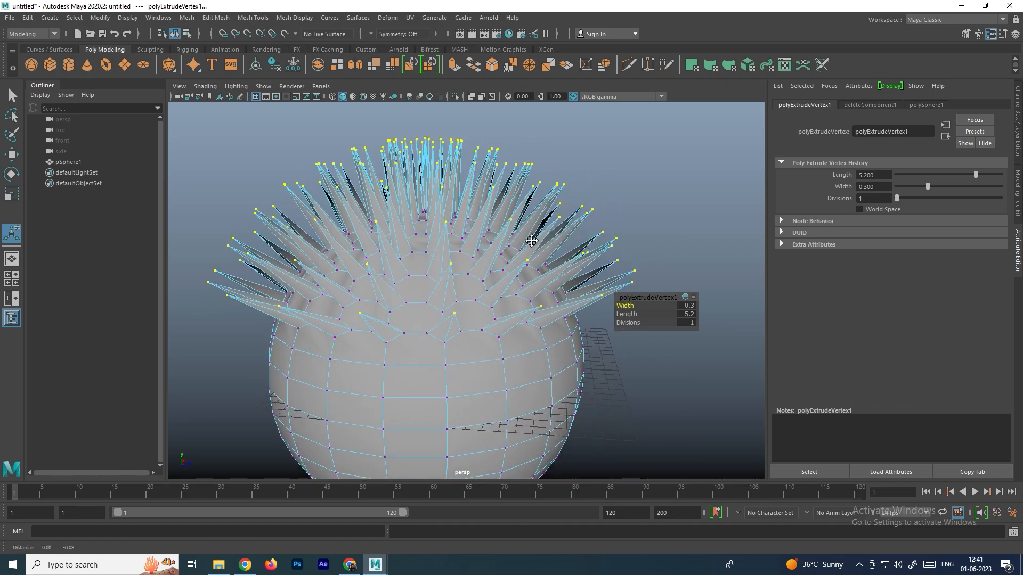
middle_click_drag(534, 247, 519, 217, "alt")
Return the spiked sphere to object mode and display it without smoothing
key("w")
right_click_drag(506, 292, 573, 255)
left_click(641, 227)
left_click(522, 312)
left_click(606, 293)
left_click_drag(605, 293, 696, 283, "alt")
left_click(574, 299)
key("1")
left_click(709, 270)
left_click(627, 331)
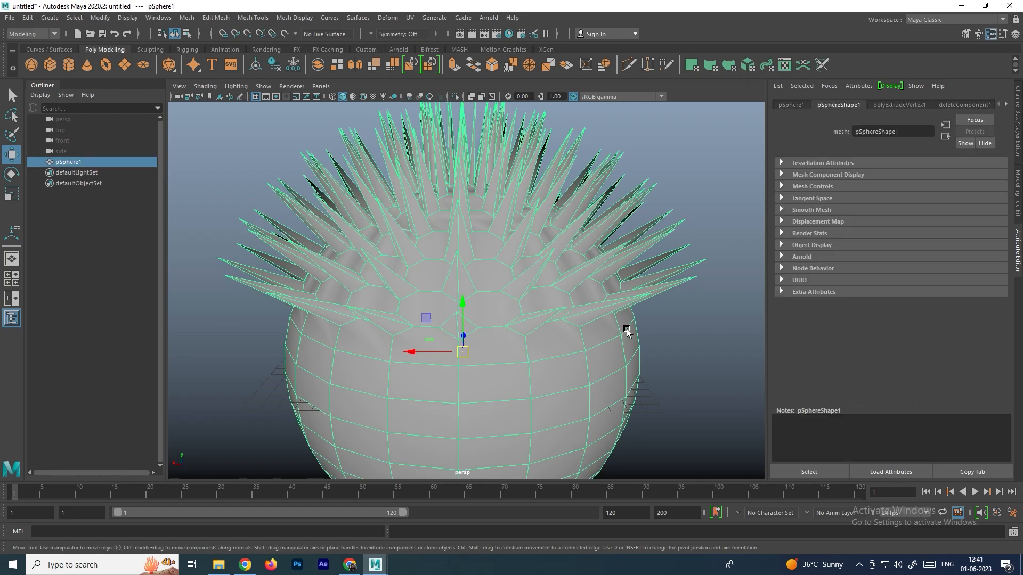
Display the sphere with smooth mesh preview and examine the rounded spikes from several angles
key("3")
left_click_drag(631, 318, 488, 297, "alt")
left_click(598, 299)
left_click(491, 292)
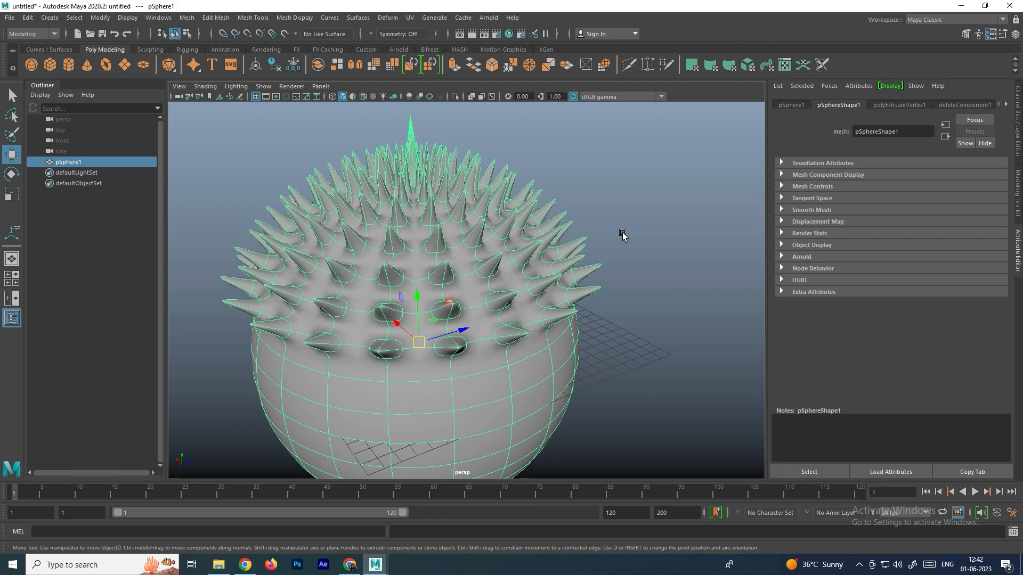
left_click(662, 272)
left_click(504, 293)
scroll(501, 292, "up", 2)
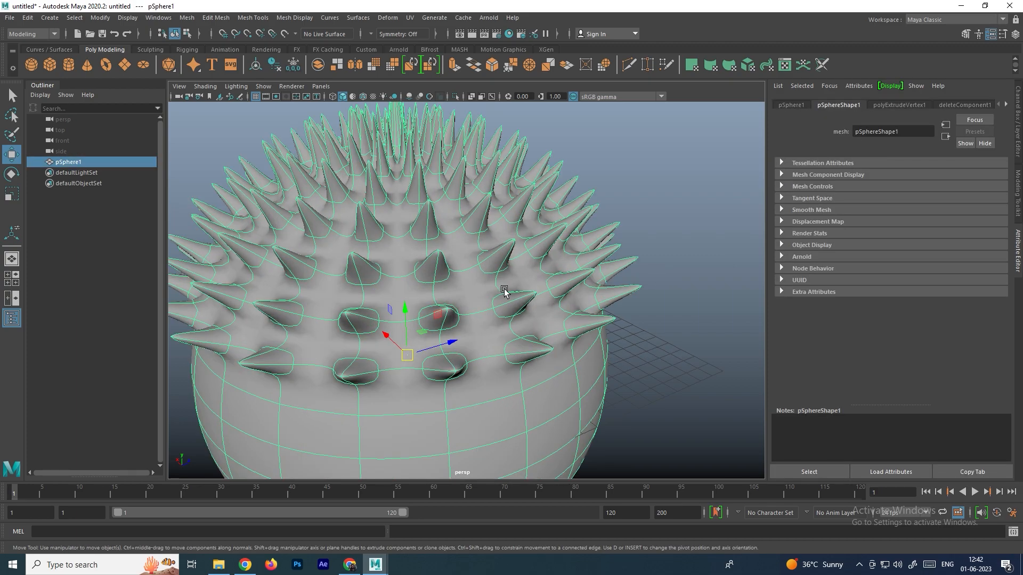
left_click_drag(487, 279, 559, 224, "alt")
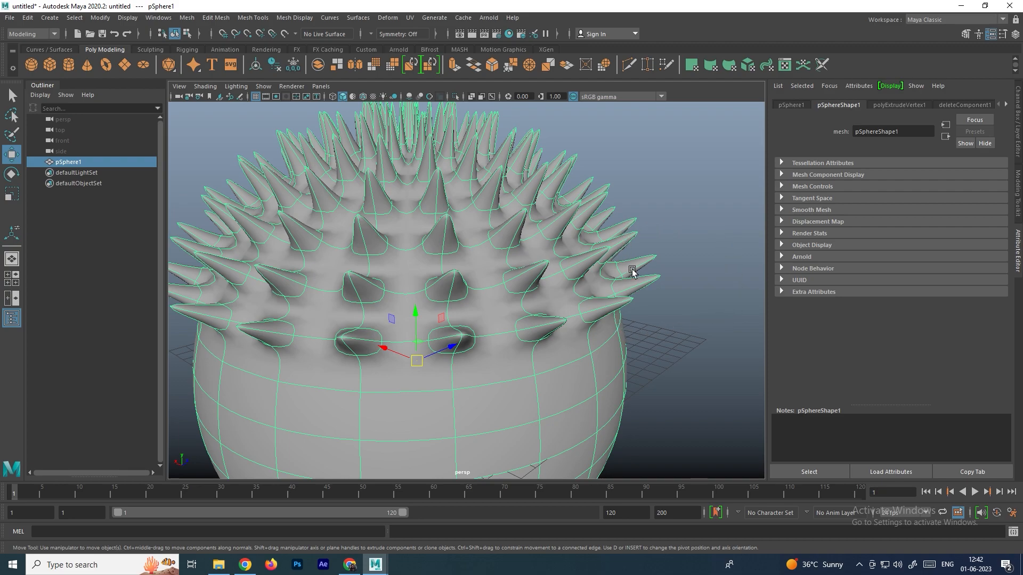
scroll(623, 273, "down", 2)
left_click_drag(612, 274, 634, 265, "alt")
left_click(609, 295)
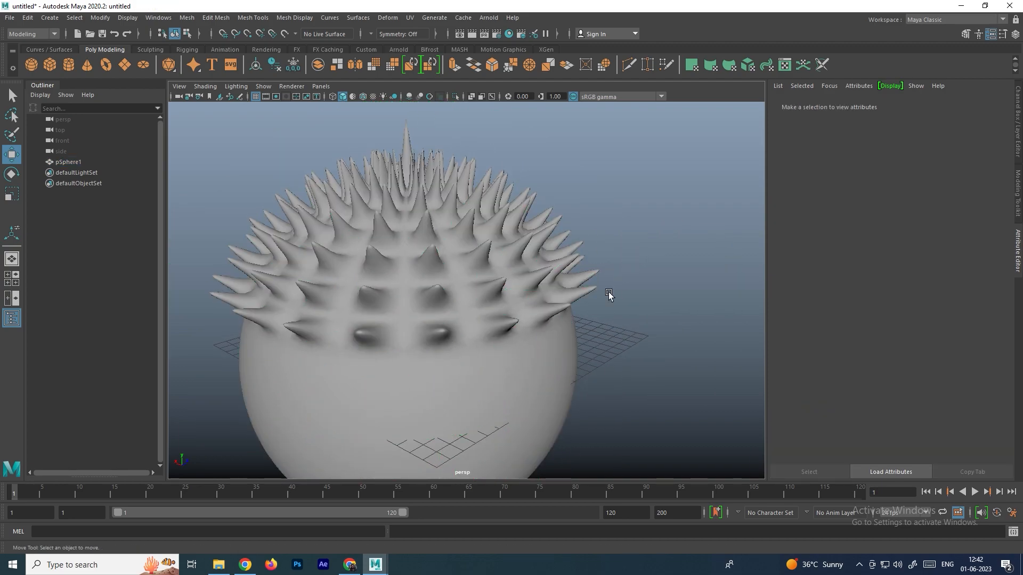
Edit the sphere's vertex extrusion in its construction history, setting length to 8.4 and width to 0.1
left_click(494, 314)
left_click(1019, 148)
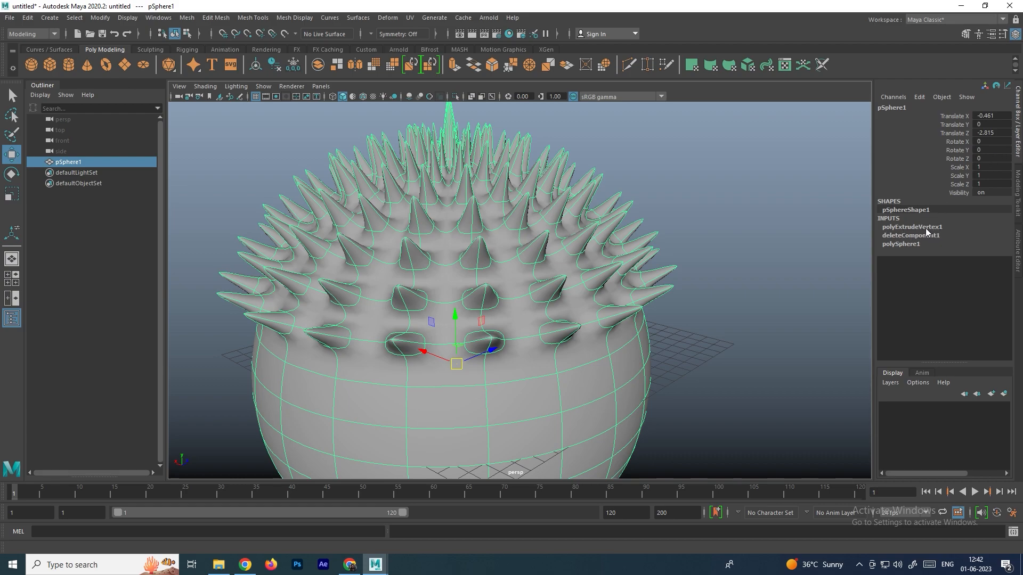
left_click(895, 228)
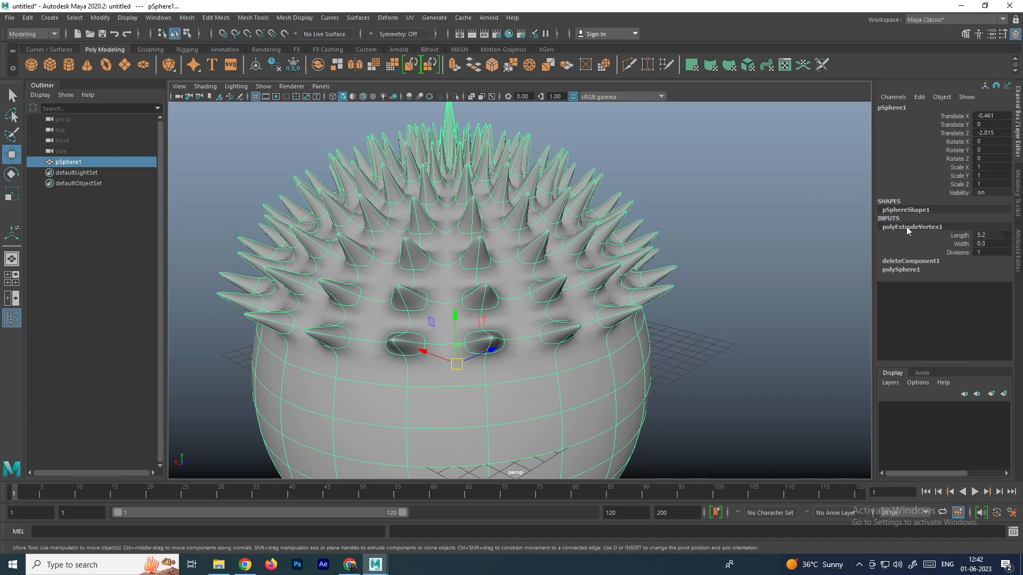
left_click(960, 235)
middle_click_drag(797, 238, 832, 245)
left_click(932, 245)
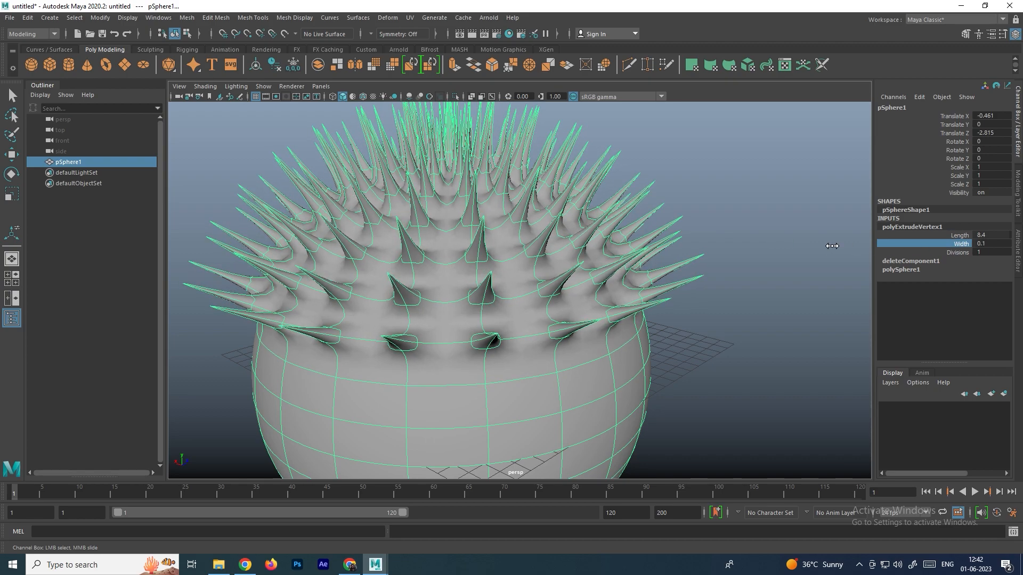
left_click_drag(739, 232, 816, 245, "alt")
key("w")
left_click(817, 245)
left_click_drag(679, 258, 644, 250, "alt")
Select a block of vertices on the lower side of the sphere and extrude them
left_click(634, 270)
right_click(637, 269)
left_click(586, 270)
left_click_drag(723, 420, 626, 309)
right_click_drag(626, 309, 626, 334, "shift")
Set the lower-side extrusion to a length of 5.6 and a width of 1, and return to object mode
left_click(712, 314)
middle_click_drag(714, 314, 733, 312)
left_click_drag(733, 312, 740, 302)
left_click(743, 271)
right_click_drag(556, 282, 612, 246)
left_click(739, 245)
left_click(612, 260)
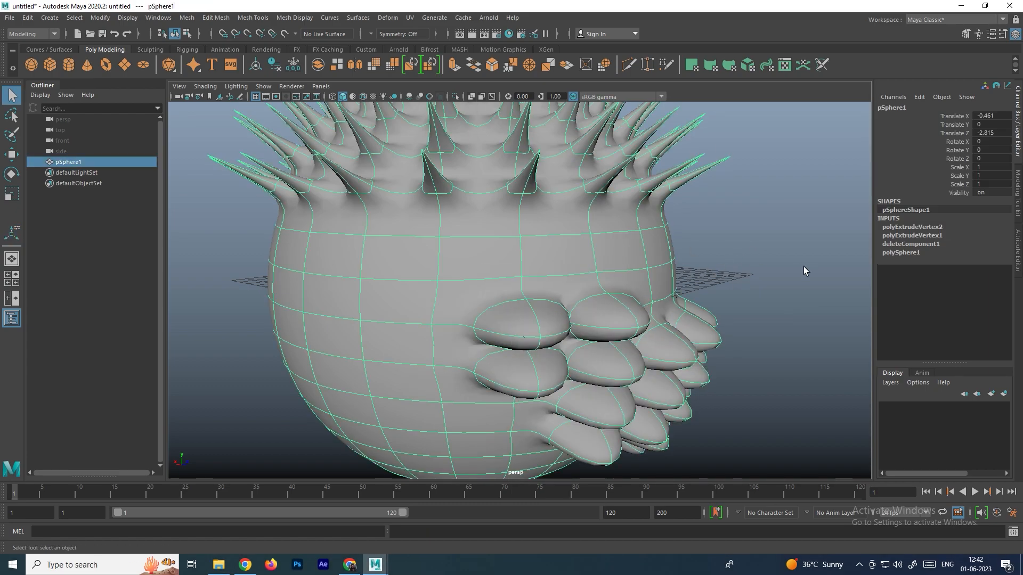
Set the width of the upper spikes' extrusion to 0.2 in the construction history
left_click(911, 236)
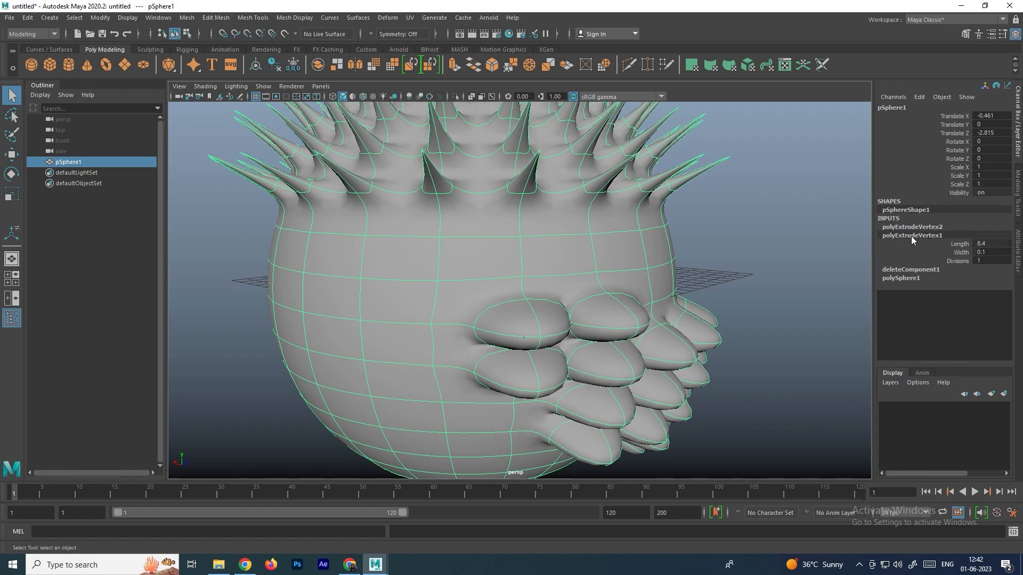
left_click(964, 252)
right_click_drag(758, 239, 689, 242, "alt")
mouse_move(688, 243)
middle_mouse_down("alt")
mouse_move(683, 266)
mouse_move(679, 251)
middle_mouse_up("alt")
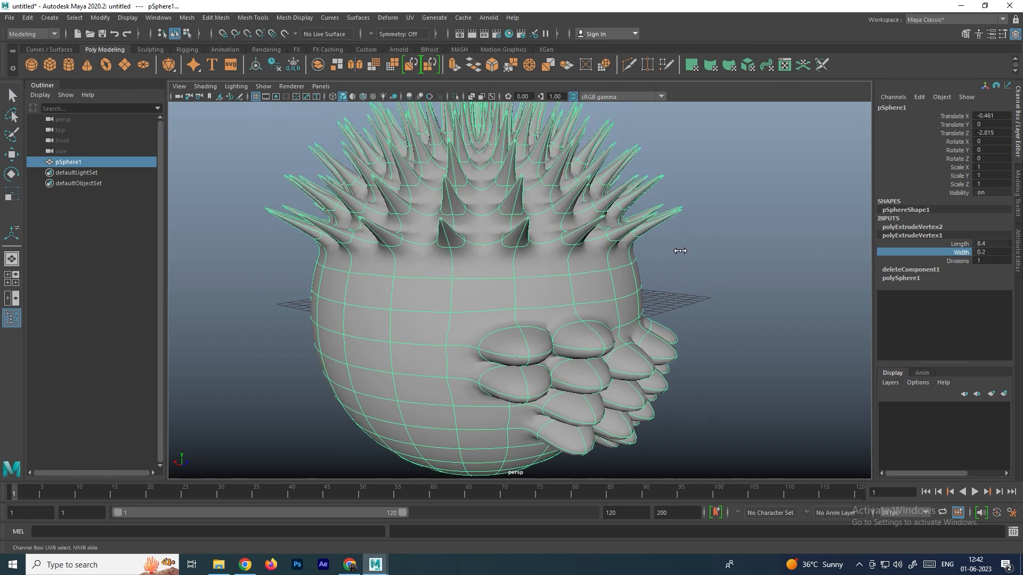
scroll(682, 251, "down", 2)
left_click(951, 244)
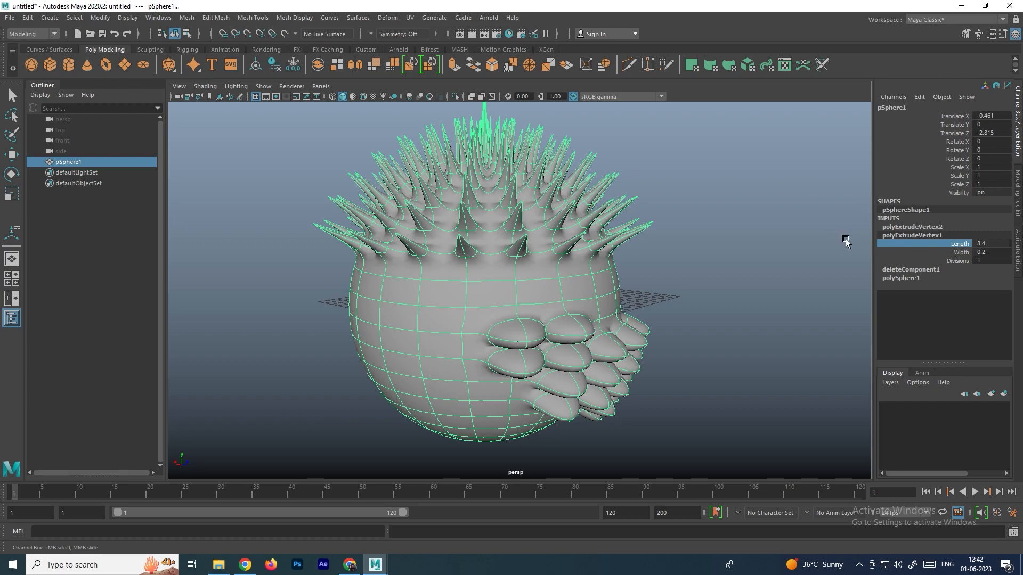
Set the lower-side extrusion polyExtrudeVertex2 to a length of 9.5 and a width of 0.1
left_click(909, 225)
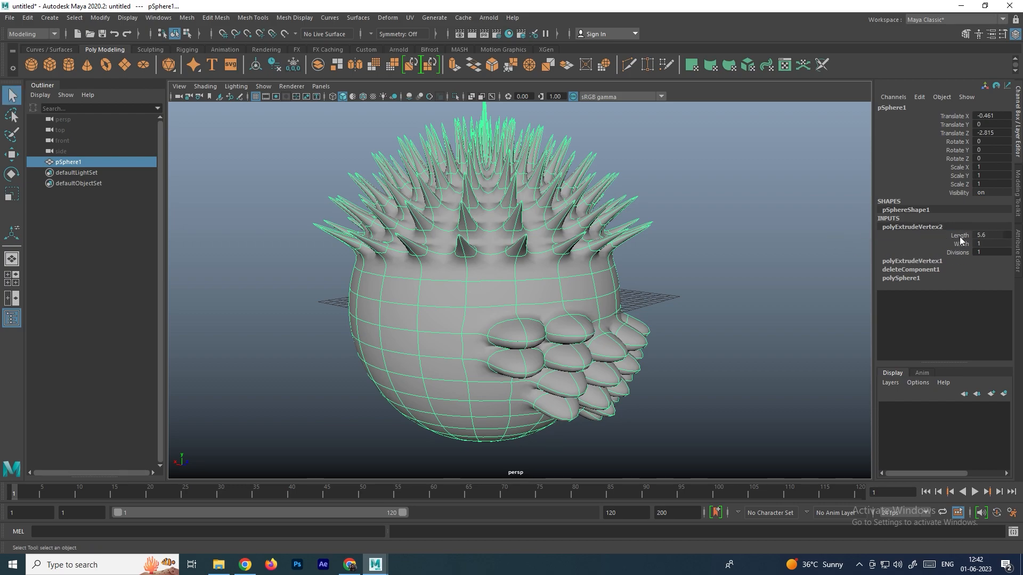
left_click(961, 235)
middle_click_drag(757, 260, 794, 258)
left_click(954, 244)
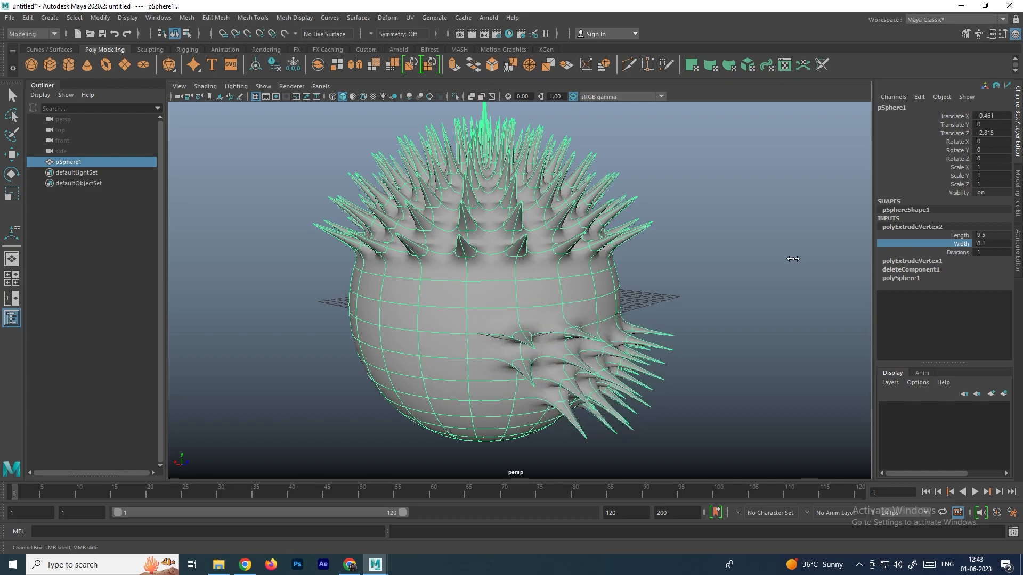
left_click(712, 259)
left_click_drag(714, 263, 580, 290, "alt")
left_click(580, 289)
left_click_drag(507, 304, 441, 303, "alt")
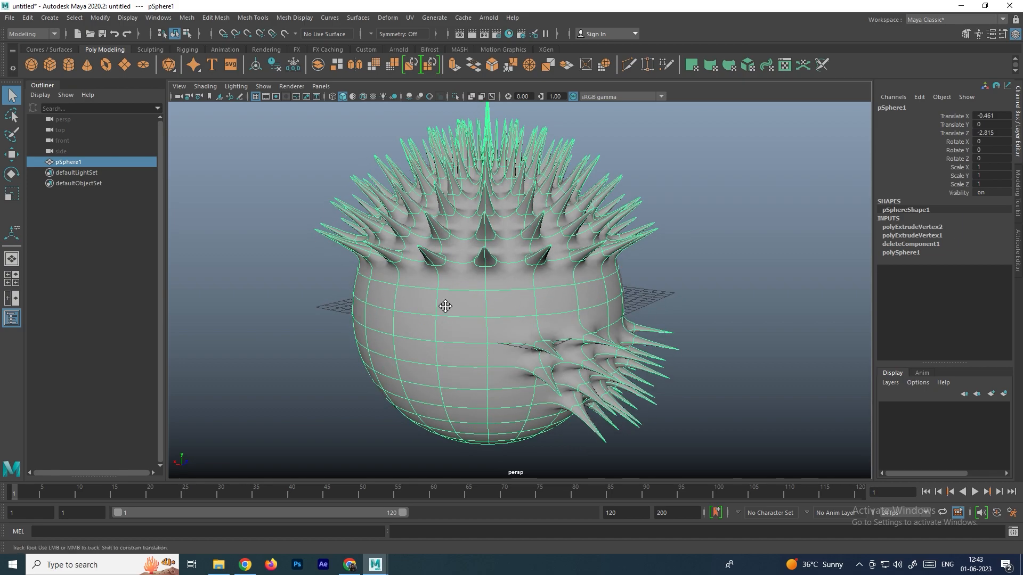
Extrude a small group of vertices on the sphere's bare side opposite the lower spikes, and return to object mode
scroll(479, 292, "up", 5)
right_click_drag(430, 251, 410, 237)
left_click_drag(346, 252, 436, 282)
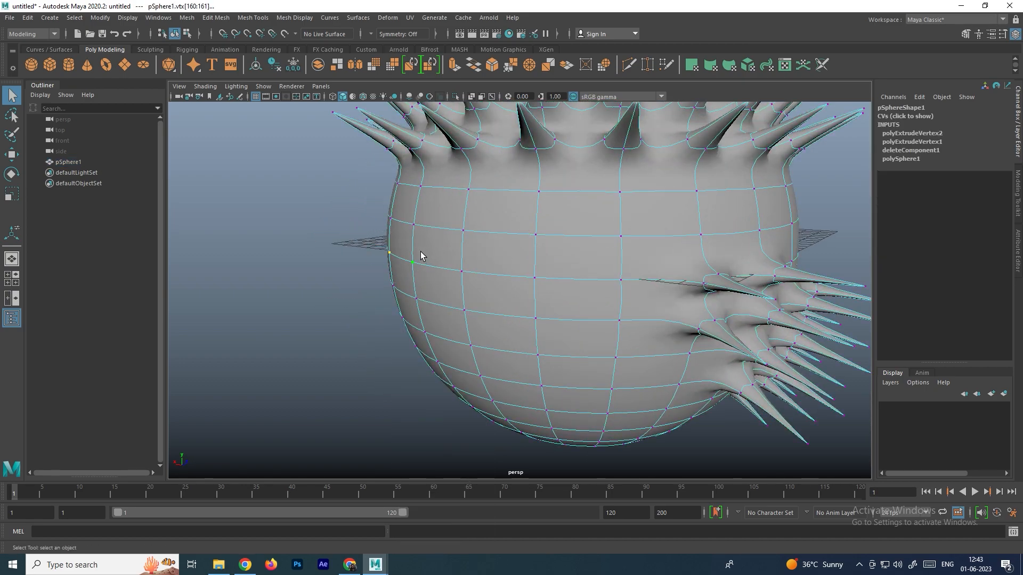
right_click(415, 249, "shift")
right_click_drag(415, 252, 421, 278, "shift")
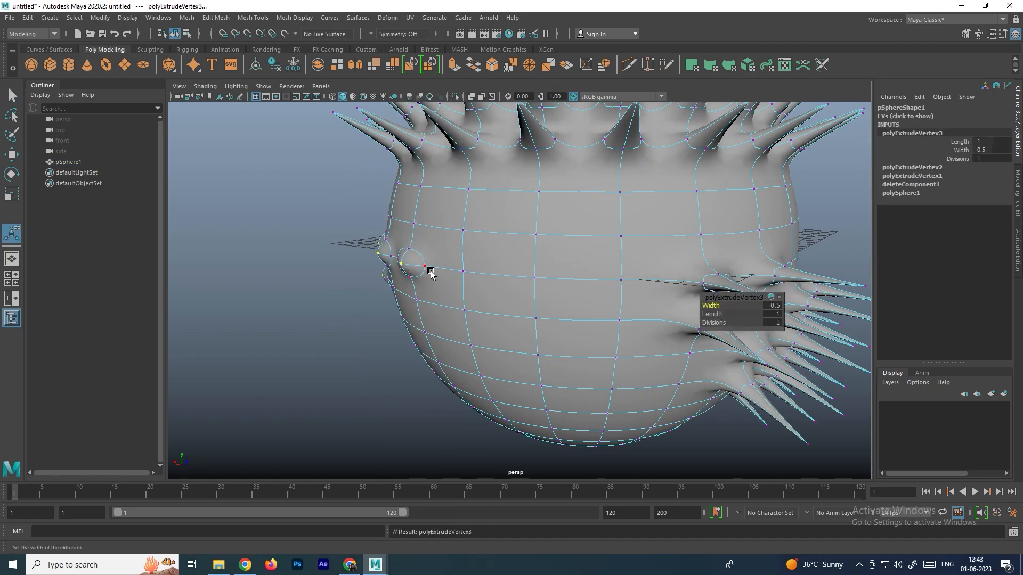
right_click_drag(622, 259, 667, 240)
left_click(754, 238)
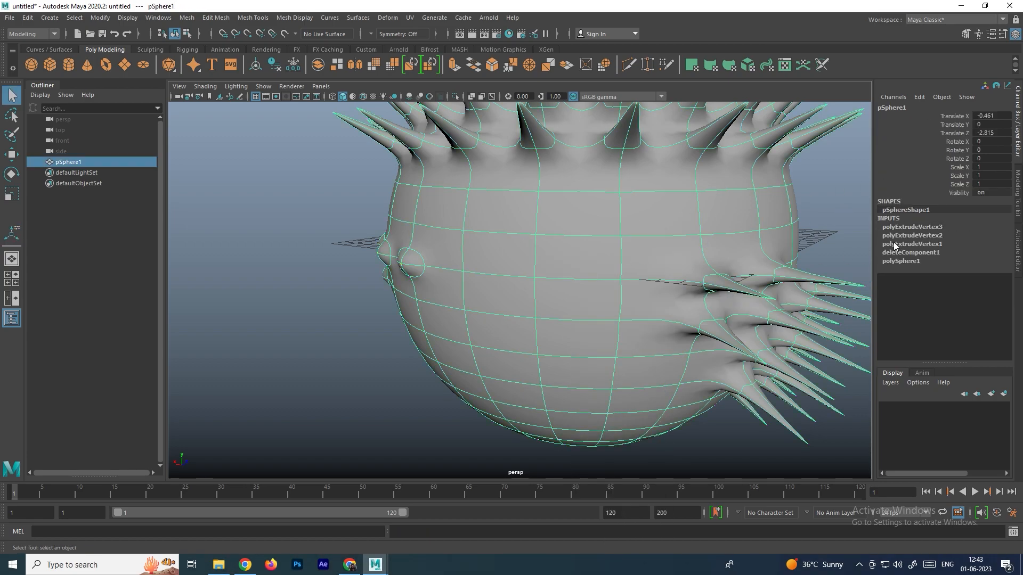
Set the width of the newest extrusion, polyExtrudeVertex3, to 0 and increase its length
left_click(912, 227)
left_click(959, 243)
mouse_move(493, 268)
middle_mouse_down()
mouse_move(502, 268)
mouse_move(473, 273)
middle_mouse_up()
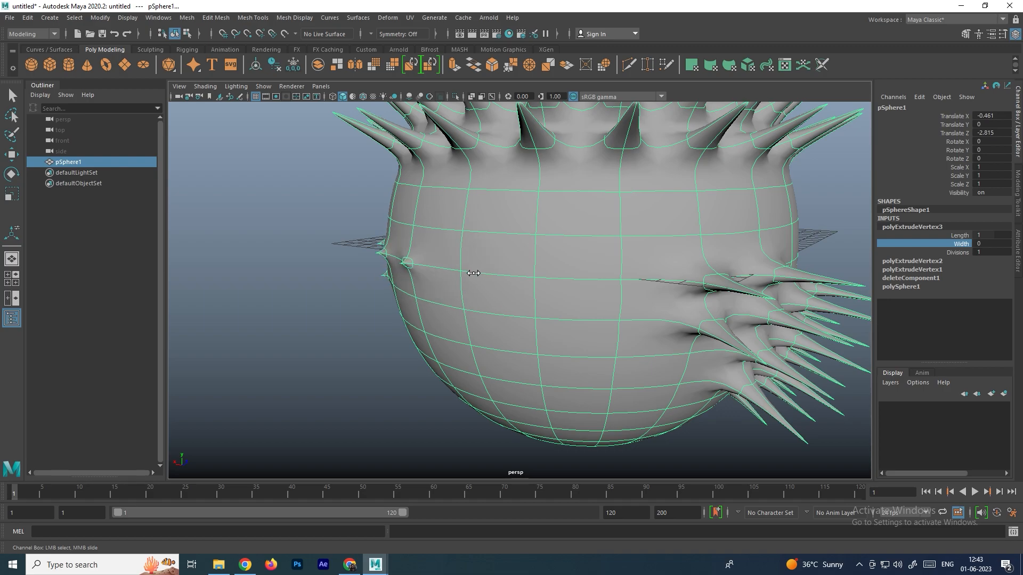
left_click(934, 236)
middle_click_drag(594, 262, 692, 260)
Delete the spiked sphere from the scene
scroll(690, 259, "down", 3)
left_click_drag(535, 292, 497, 293, "alt")
scroll(544, 295, "down", 3)
key("Delete")
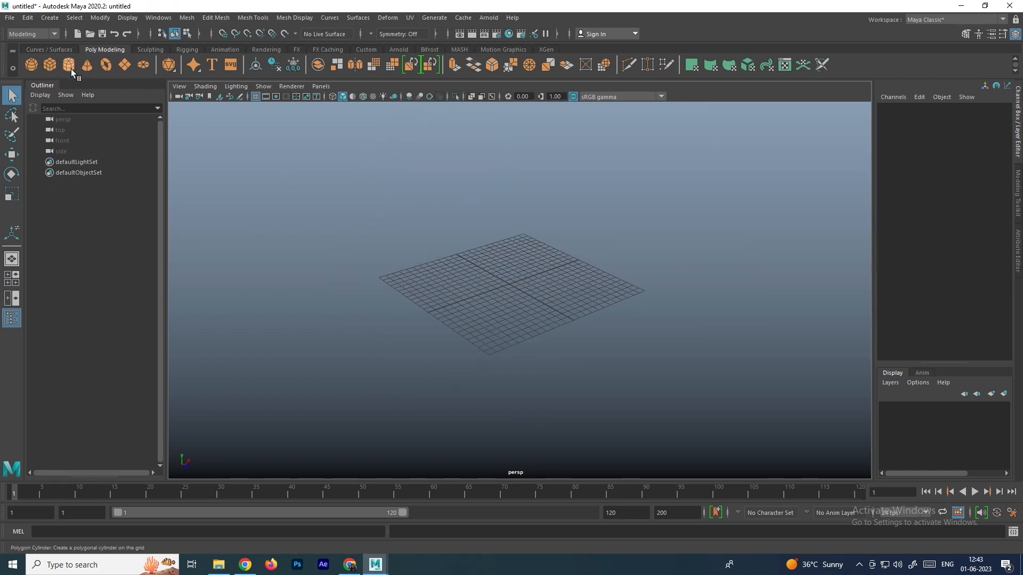
Draw a polygon plane about 39.4 wide and 37.2 high over the grid
left_click(124, 64)
left_click_drag(531, 215, 457, 428)
left_click_drag(580, 332, 559, 344, "alt")
scroll(538, 320, "up", 2)
middle_click_drag(514, 326, 567, 277, "alt")
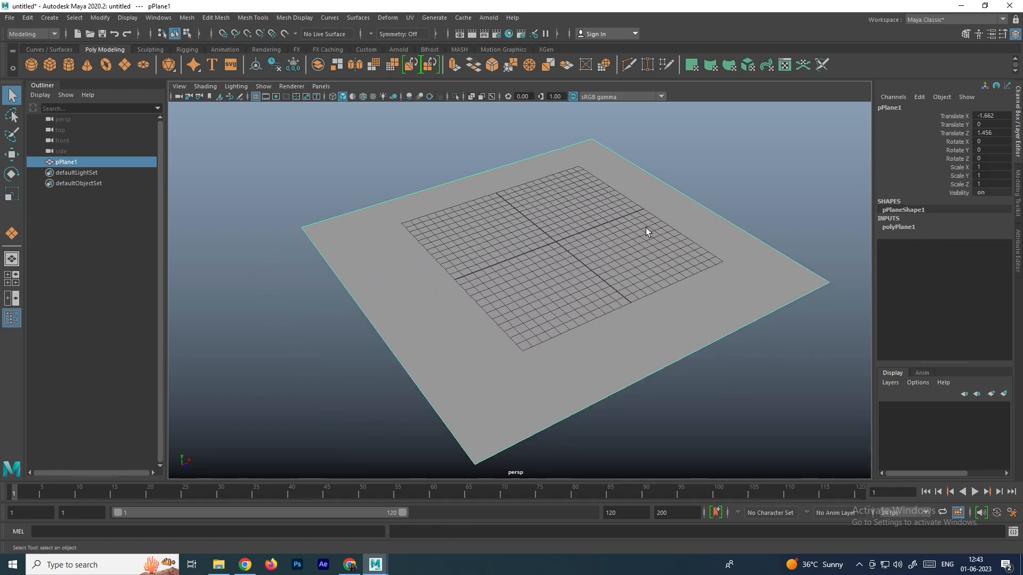
left_click_drag(528, 318, 538, 315, "alt")
Increase the plane's width and height subdivisions together to form a dense grid of faces
left_click(898, 228)
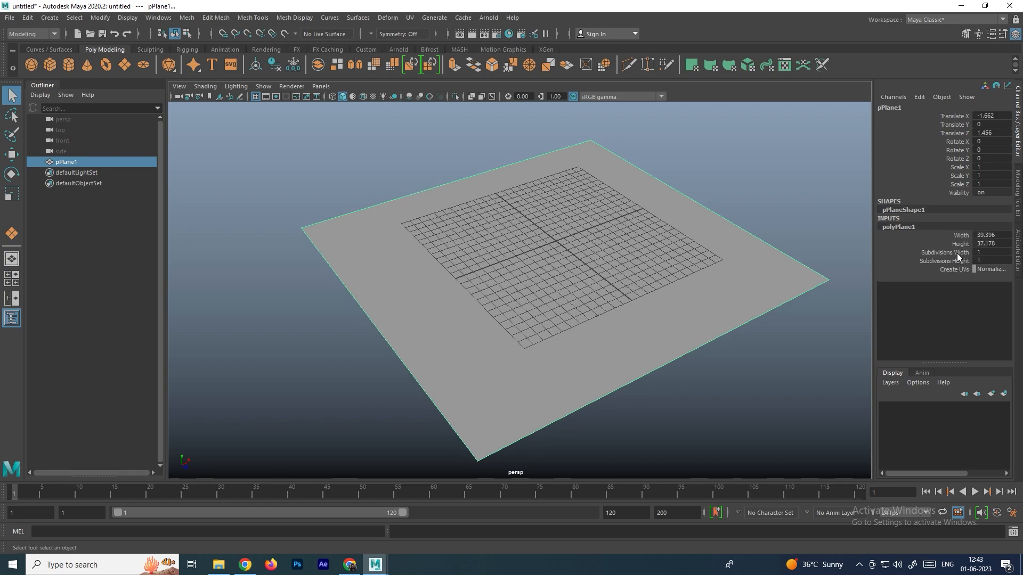
left_click_drag(957, 253, 962, 262)
middle_click_drag(639, 262, 693, 255)
Select all vertices of the plane and extrude them
right_click_drag(611, 243, 555, 243)
scroll(539, 219, "down", 3)
left_click_drag(300, 161, 755, 403)
scroll(605, 267, "up", 3)
right_click_drag(600, 249, 600, 280, "shift")
Set the plane's vertex extrusion to a length of 1.7 and a width of 0.2
mouse_move(618, 283)
left_mouse_down("alt")
mouse_move(600, 267)
mouse_move(615, 283)
left_mouse_up("alt")
scroll(643, 306, "up", 2)
left_click_drag(712, 315, 724, 317)
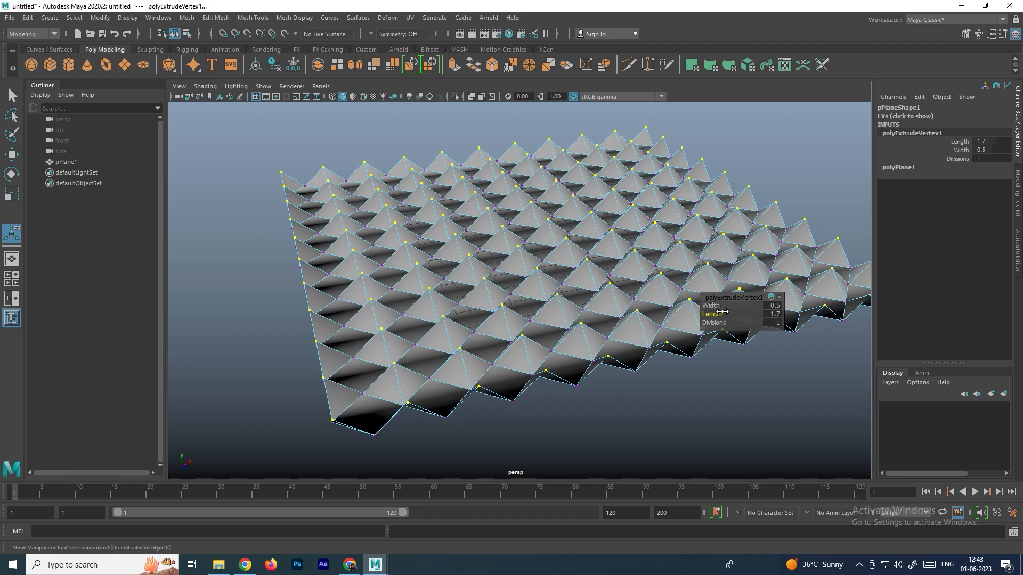
mouse_move(711, 306)
left_mouse_down()
mouse_move(725, 307)
mouse_move(711, 305)
left_mouse_up()
Return the plane to object mode and display it with smooth mesh preview
right_click_drag(489, 240, 543, 225)
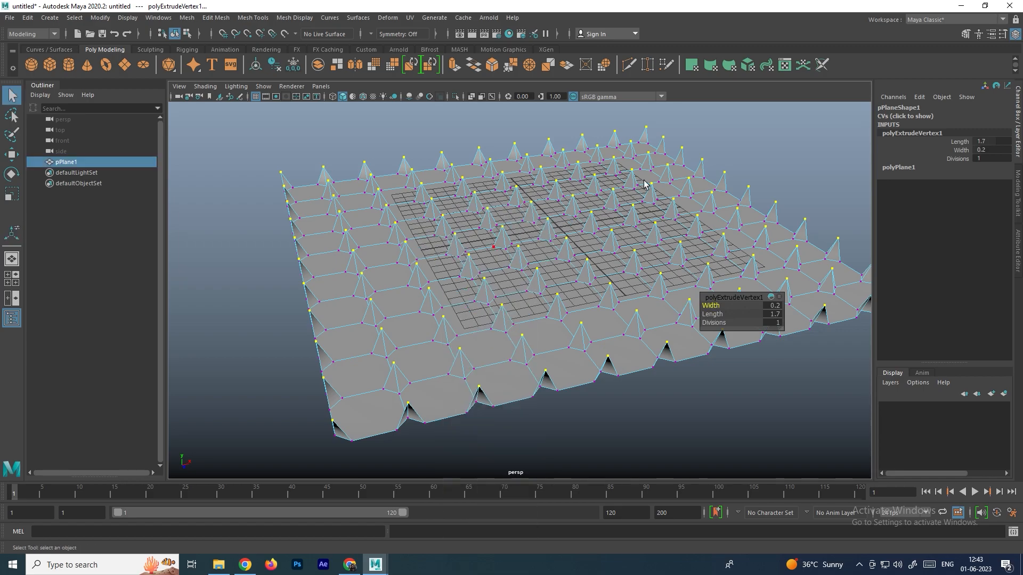
left_click(747, 151)
left_click_drag(558, 236, 627, 235, "alt")
left_click(627, 236)
left_click(631, 333)
scroll(588, 302, "up", 5)
left_click_drag(588, 302, 557, 302, "alt")
left_click(609, 290)
key("3")
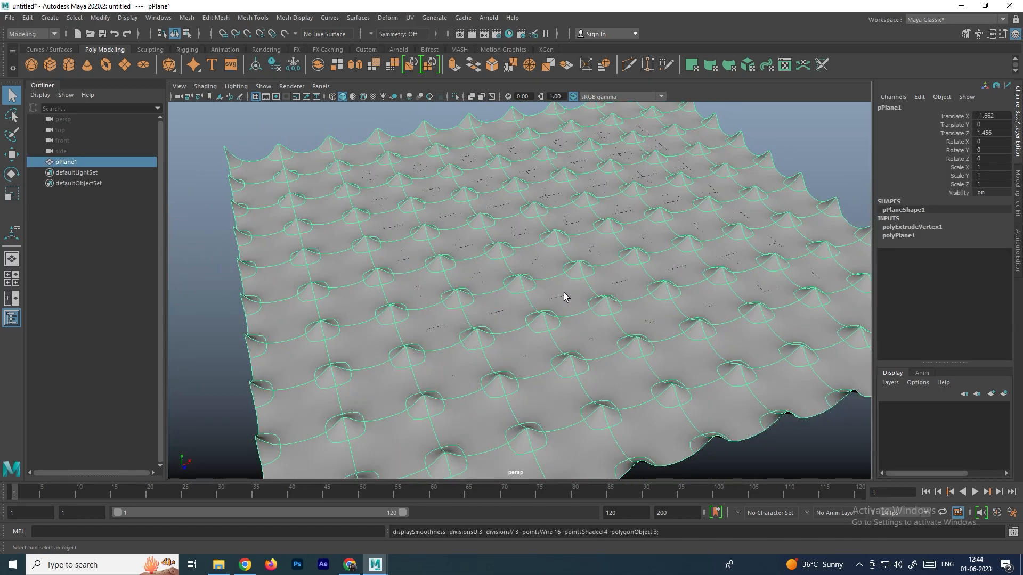
Switch the plane's display back to the unsmoothed mesh and inspect the spikes up close
mouse_move(564, 296)
left_mouse_down("alt")
mouse_move(621, 283)
mouse_move(608, 291)
mouse_move(656, 292)
mouse_move(570, 302)
left_mouse_up("alt")
key("1")
scroll(664, 293, "down", 4)
scroll(627, 304, "up", 3)
scroll(569, 301, "up", 2)
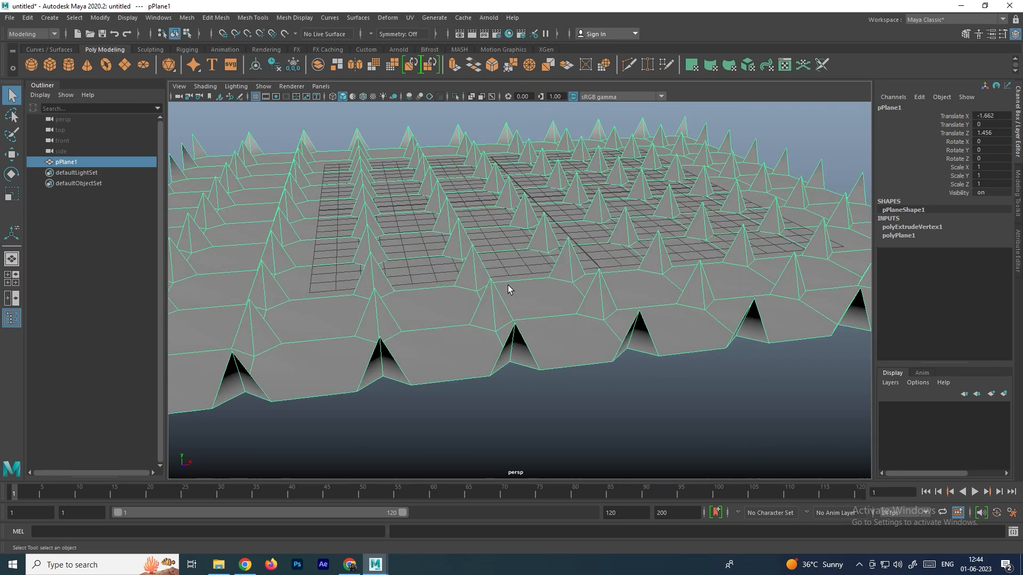
scroll(561, 283, "up", 5)
scroll(558, 280, "down", 8)
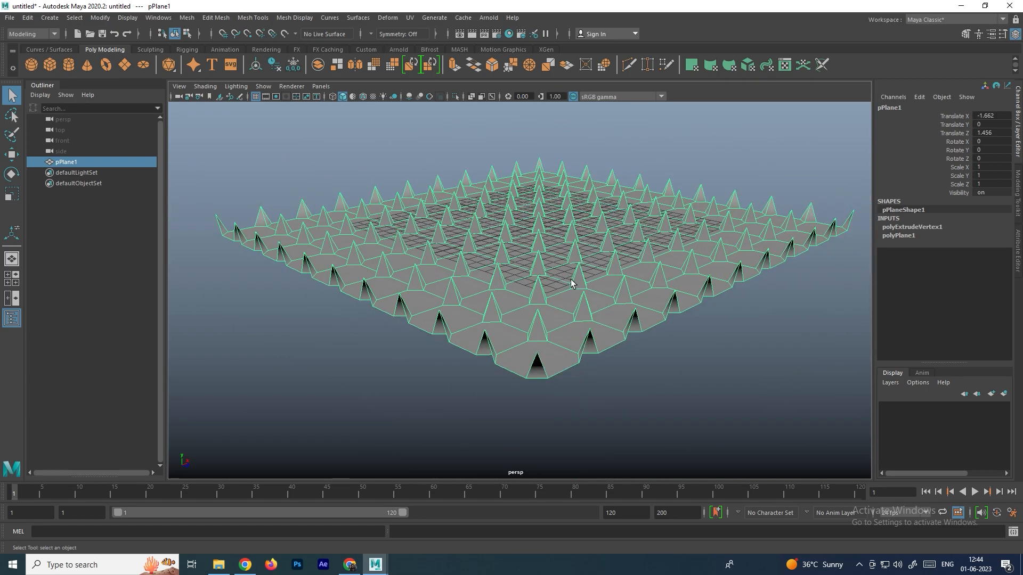
Examine the plane's spikes from different angles and distances, both deselected and selected
left_click(713, 342)
left_click_drag(593, 297, 603, 303, "alt")
scroll(548, 286, "up", 2)
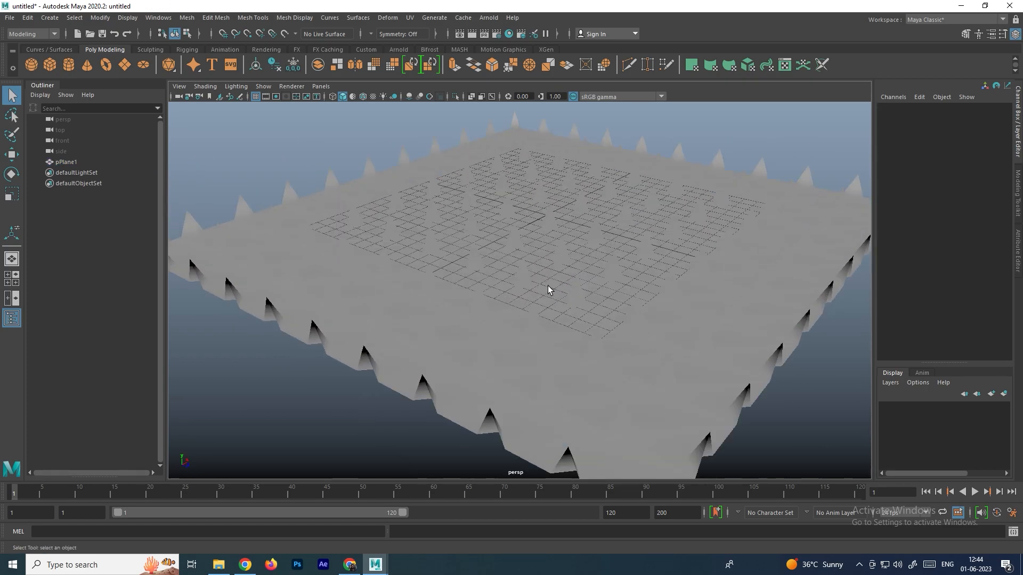
left_click(547, 285)
left_click_drag(548, 286, 639, 290, "alt")
scroll(556, 267, "down", 3)
scroll(548, 295, "up", 5)
scroll(579, 311, "down", 3)
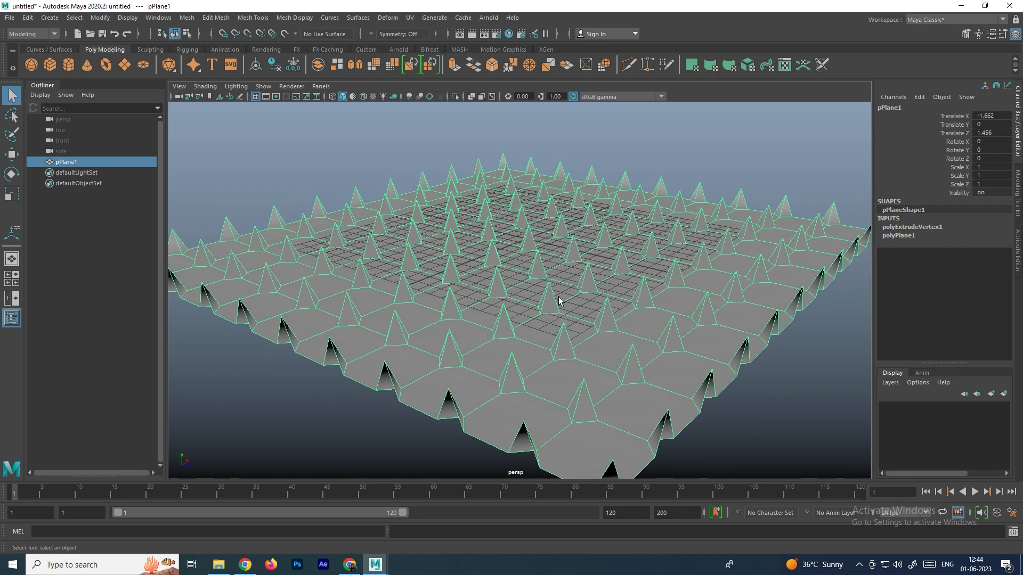
scroll(509, 305, "down", 2)
Briefly preview the plane as a smoothed mesh and delete it from the scene
key("3")
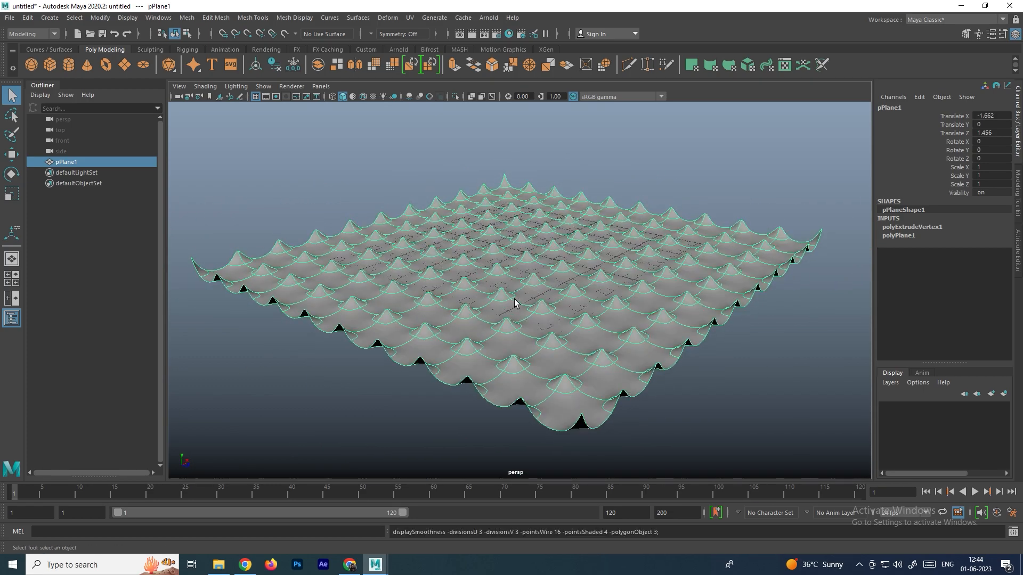
key("ctrl+z")
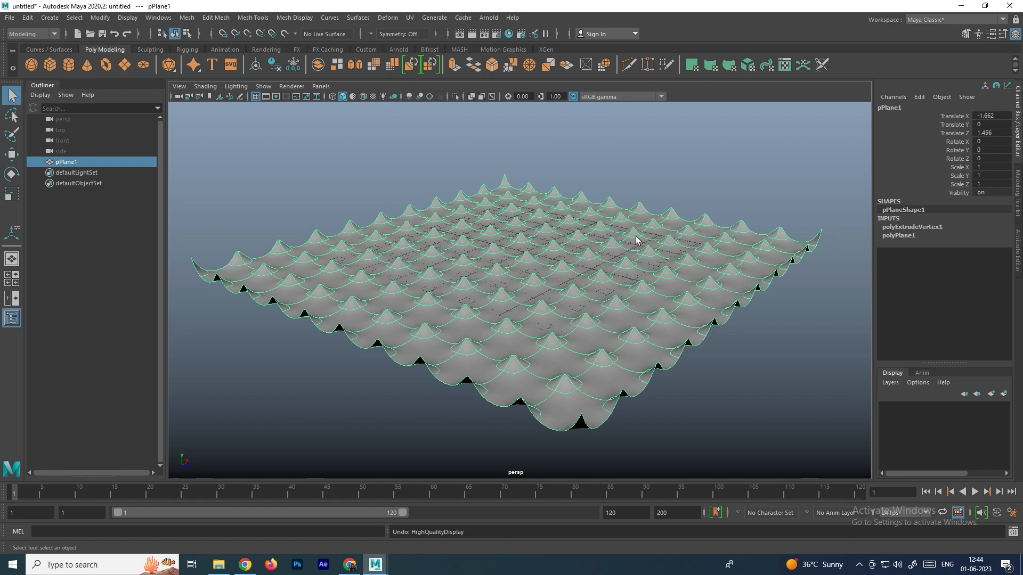
key("Delete")
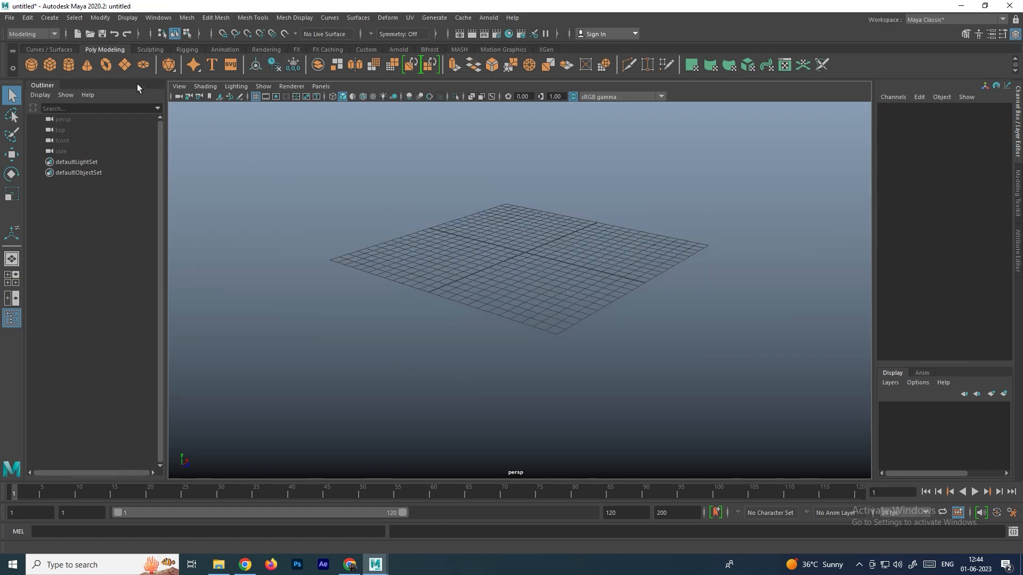
Create a large polygon sphere on the grid
left_click(31, 66)
left_click_drag(504, 267, 568, 314)
left_click(708, 244)
scroll(586, 228, "up", 2)
Extrude a single vertex on the sphere's side into a spike with width 0.3 and length 6.3
left_click(584, 228)
right_click_drag(585, 222, 589, 243)
left_click(590, 224)
left_click_drag(623, 229, 741, 315, "alt")
left_click_drag(715, 218, 638, 234, "alt")
scroll(635, 242, "up", 1)
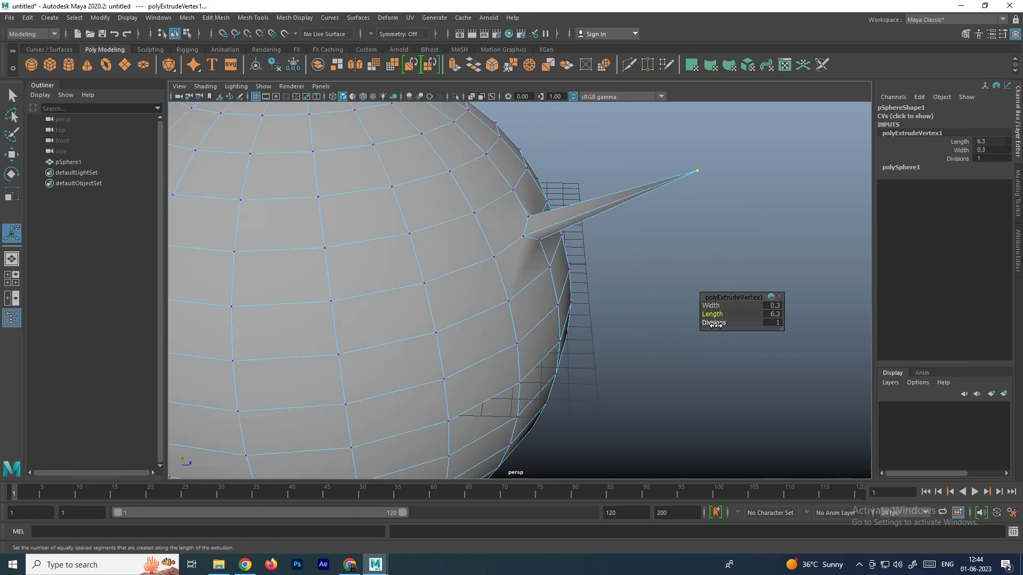
Preview the sphere as a smooth mesh and vary the spike's divisions between 12 and 2, ending at 25
left_click_drag(612, 282, 605, 235, "alt")
key("3")
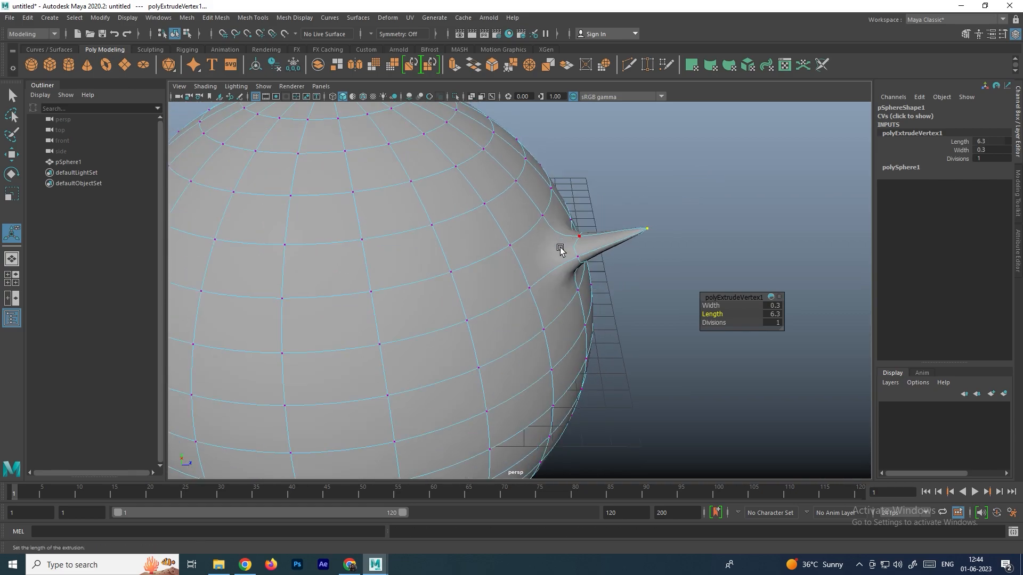
left_click_drag(711, 323, 774, 326)
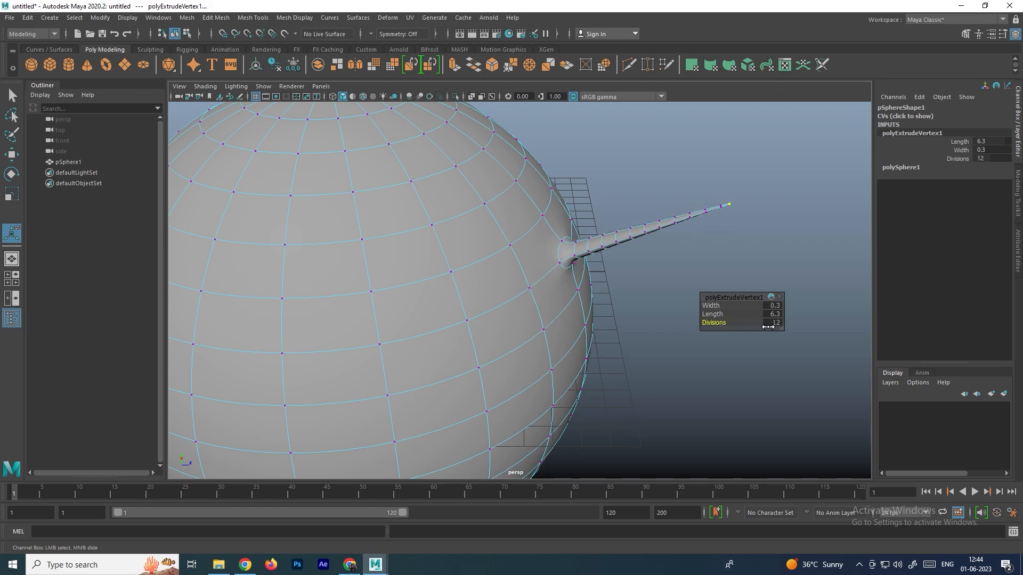
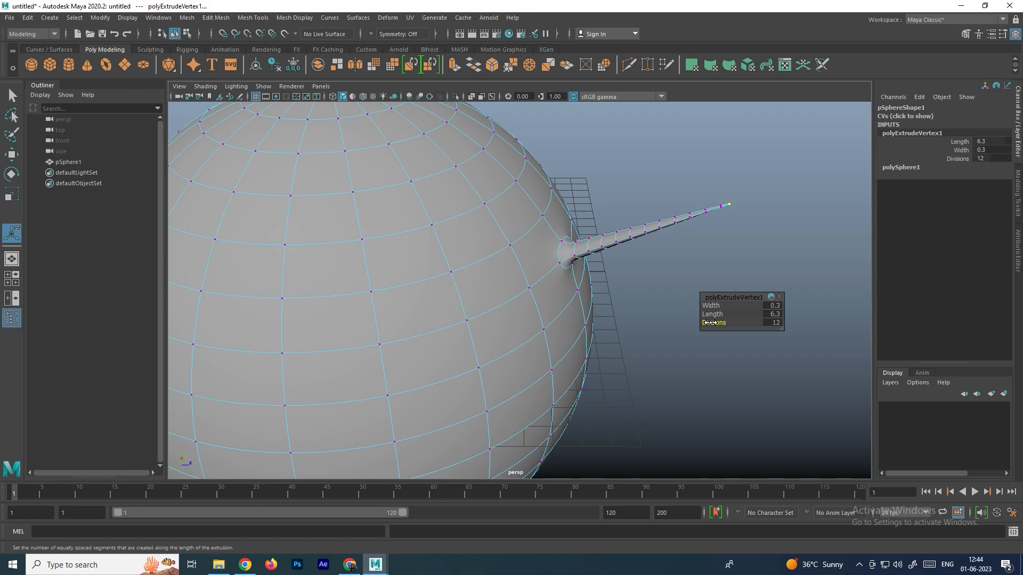
left_click_drag(712, 323, 662, 336)
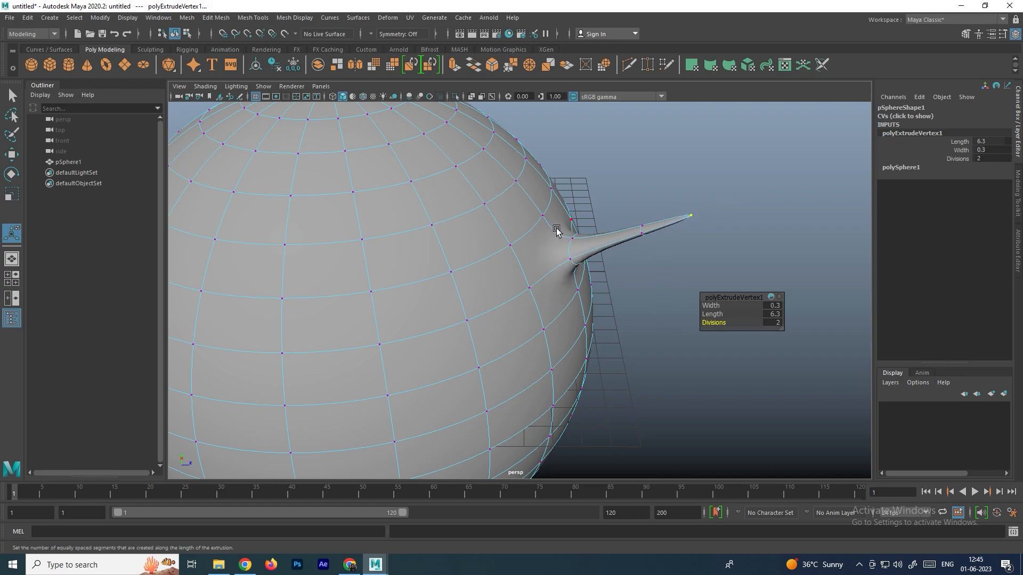
left_click_drag(714, 323, 874, 326)
left_click_drag(798, 312, 634, 285, "alt")
Set the spike's width to 1, reverse its length into a hole in the sphere, and inspect the hole in object mode
left_click_drag(712, 306, 728, 305)
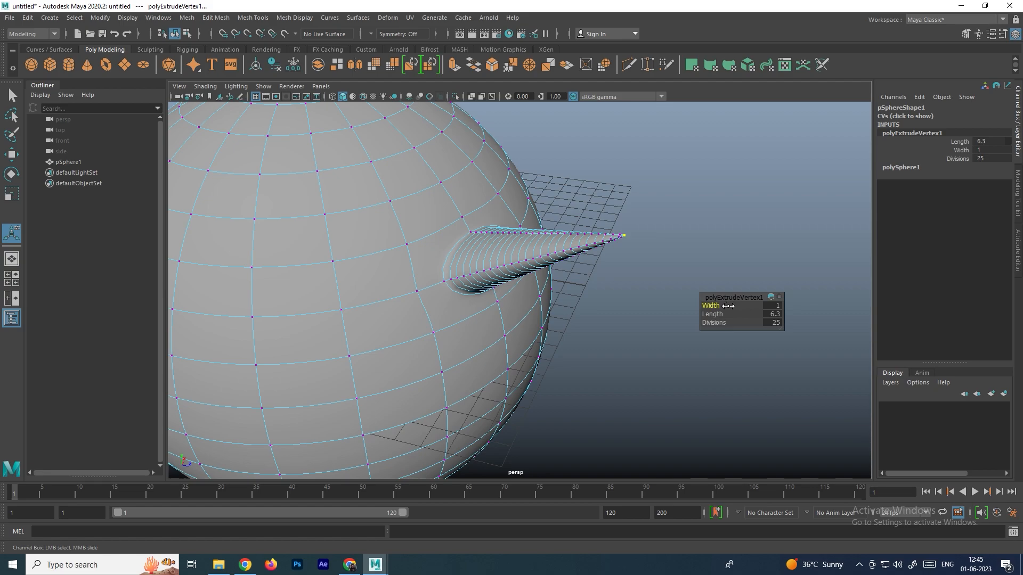
left_click_drag(714, 314, 658, 313)
left_click(543, 229)
right_click_drag(490, 209, 541, 193)
left_click(572, 193)
left_click_drag(573, 232, 498, 230, "alt")
middle_click_drag(512, 229, 618, 305, "alt")
scroll(622, 305, "up", 4)
left_click_drag(488, 315, 541, 294, "alt")
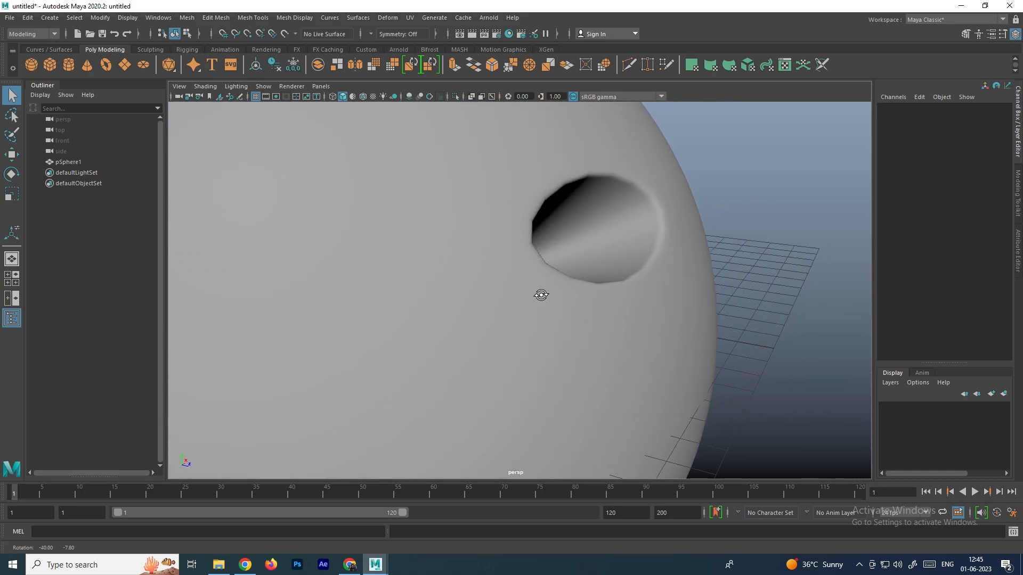
left_click(637, 272)
left_click_drag(637, 273, 599, 281, "alt")
Undo the single-vertex extrusion and its adjustments back to the plain sphere
key("ctrl+z")
key("ctrl+z")
key("ctrl+z")
key("ctrl+z")
key("ctrl+z")
key("ctrl+z")
key("ctrl+z")
key("ctrl+z")
key("ctrl+z")
key("ctrl+z")
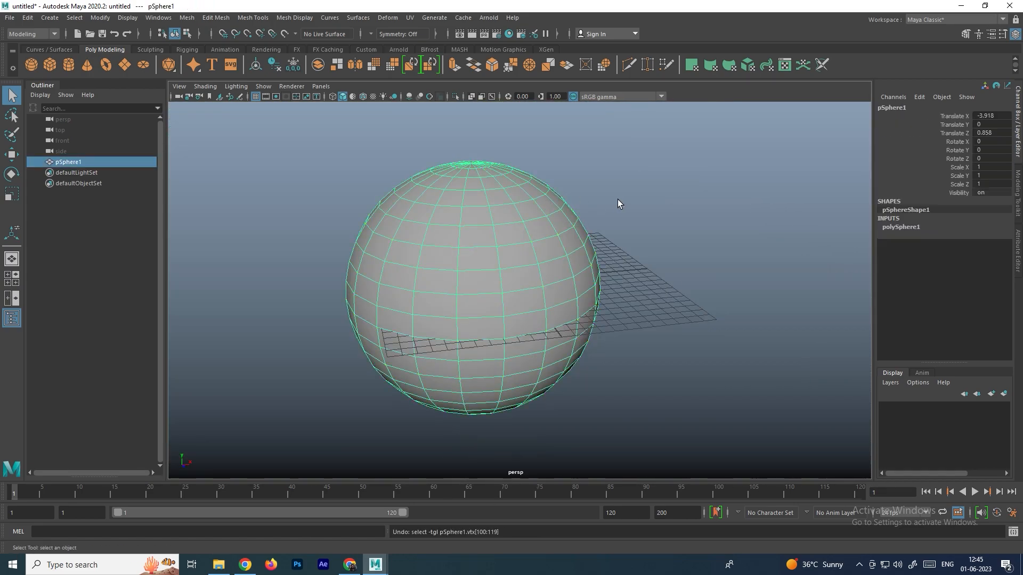
Extrude all of the sphere's vertices with width 0.5 and lengthen the extrusion into long spikes
right_click_drag(498, 245, 428, 231)
left_click_drag(404, 241, 690, 430)
left_click_drag(564, 314, 538, 299, "alt")
right_click_drag(519, 249, 516, 268, "shift")
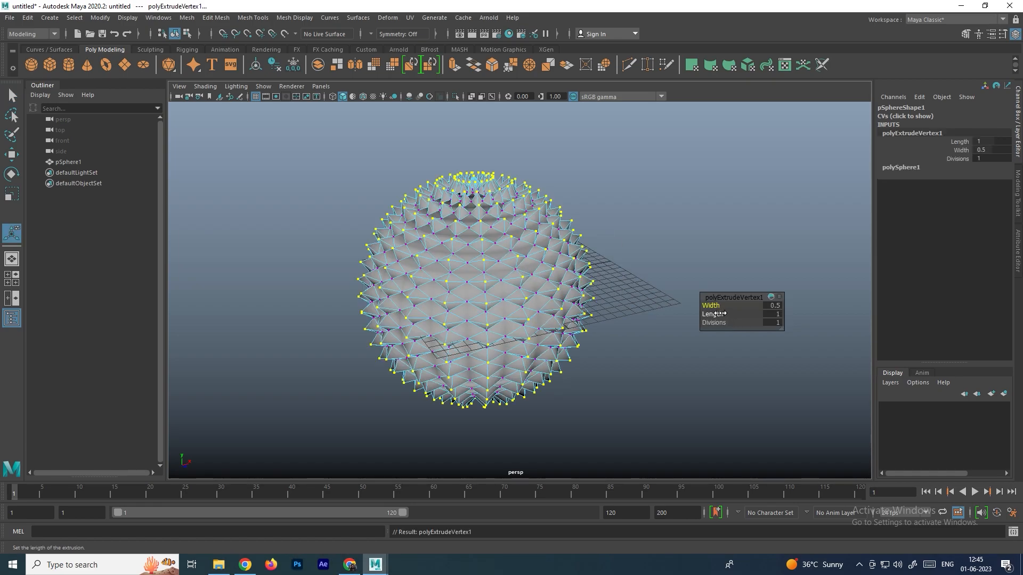
left_click_drag(717, 314, 728, 314)
Return the spiked sphere to object mode, deselect it and view its smooth mesh preview from above
left_click(705, 233)
right_click_drag(487, 250, 538, 215)
key("q")
left_click(598, 231)
left_click_drag(598, 231, 617, 279, "alt")
scroll(548, 276, "down", 3)
left_click_drag(548, 276, 549, 289, "alt")
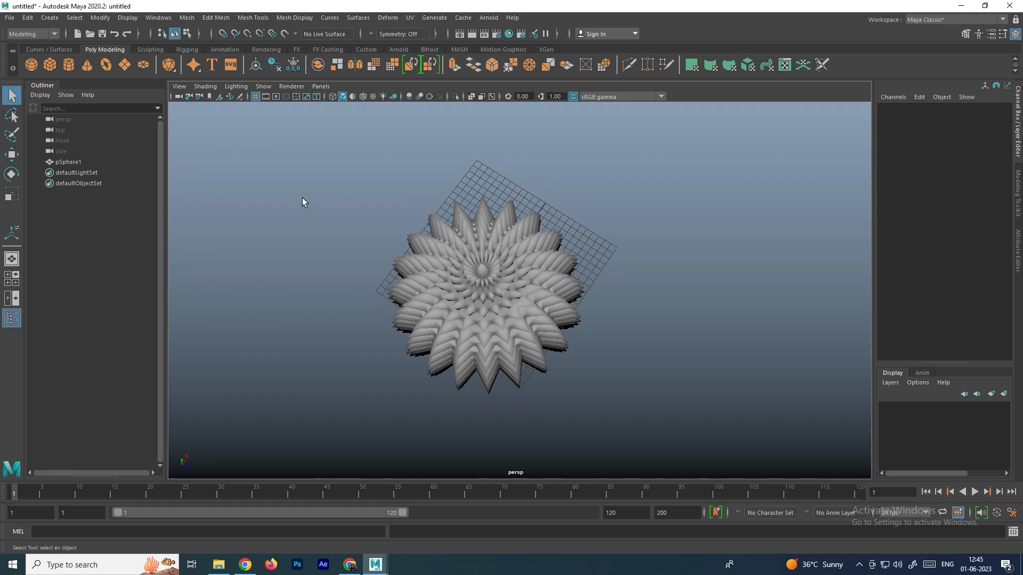
Create a thin vertical polygon cylinder beside the spiked sphere from the top view and return to the perspective view
key("space")
key("space")
middle_click_drag(455, 289, 500, 245, "alt")
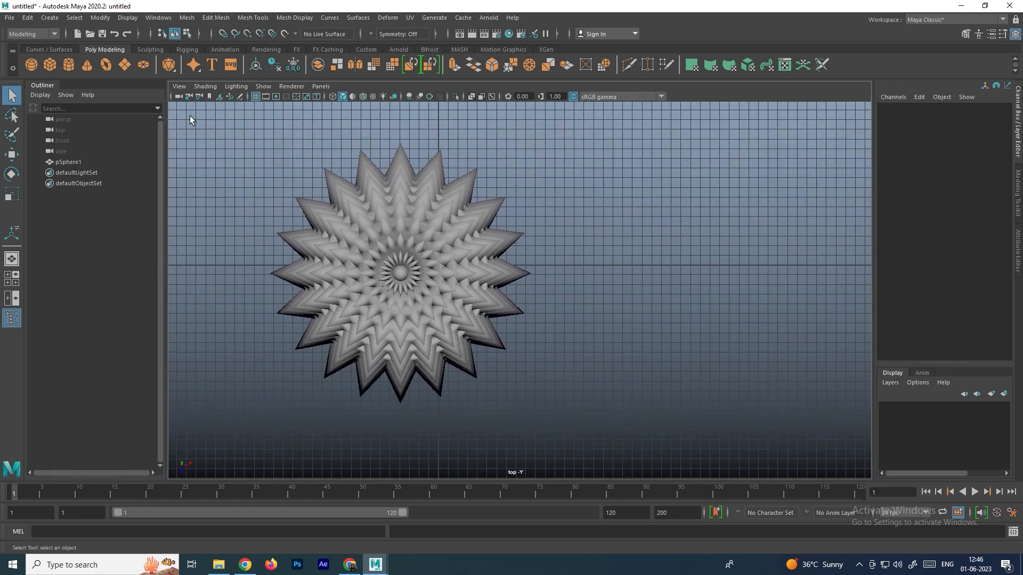
key("g")
mouse_move(610, 273)
left_mouse_down()
mouse_move(621, 275)
mouse_move(622, 188)
left_mouse_up()
key("space")
key("space")
left_click_drag(682, 213, 665, 283, "alt")
Align the cylinder to the spiked sphere's centre with the Align Tool, selecting the sphere last as the reference
left_click(632, 263)
key("w")
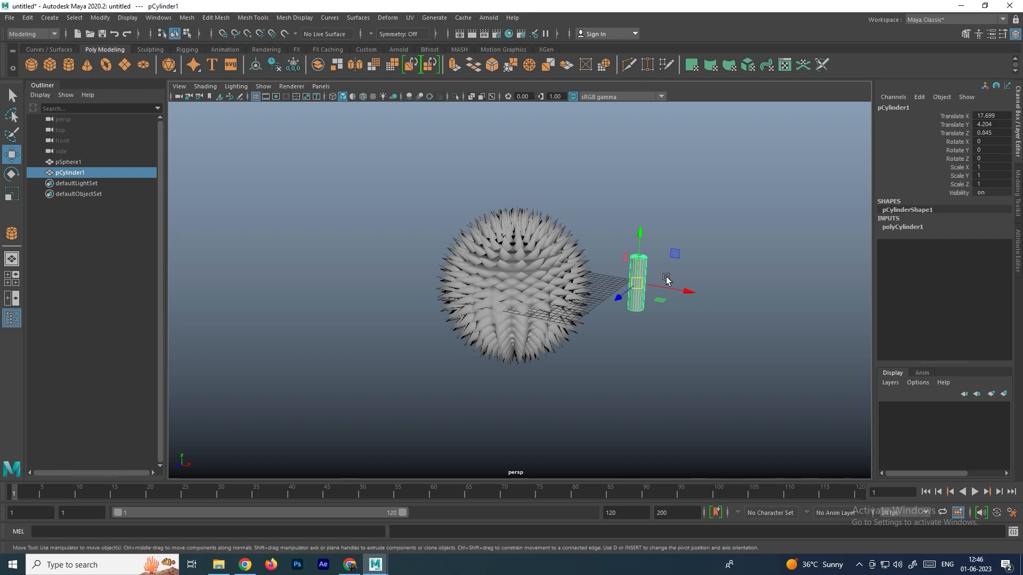
left_click(512, 251)
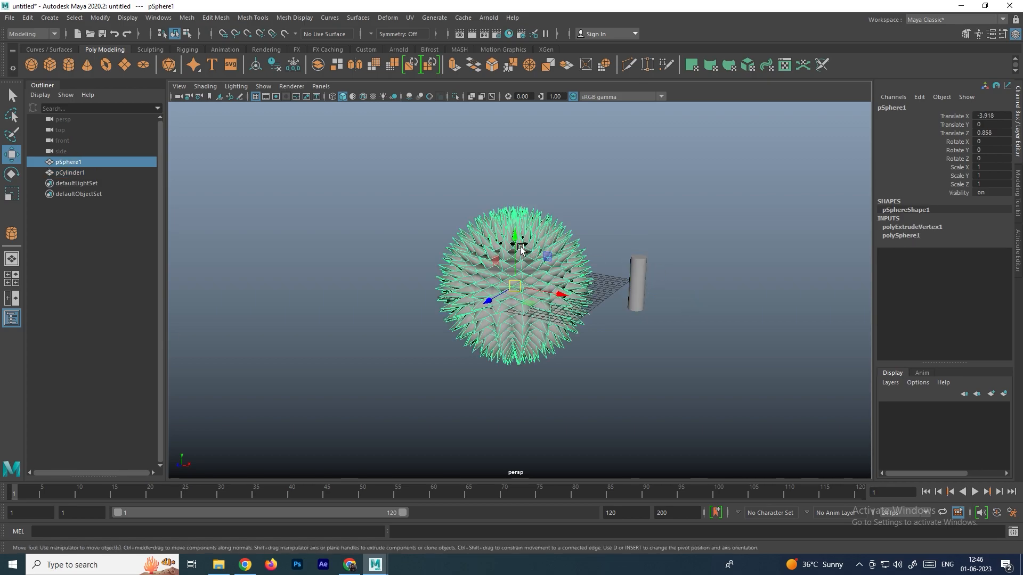
left_click_drag(515, 252, 625, 287, "alt")
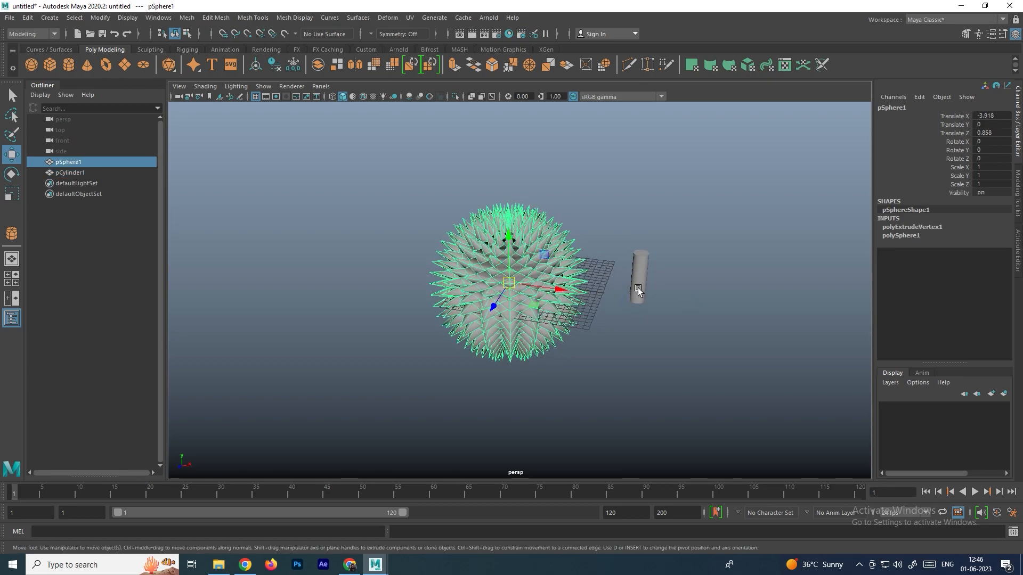
left_click(641, 276)
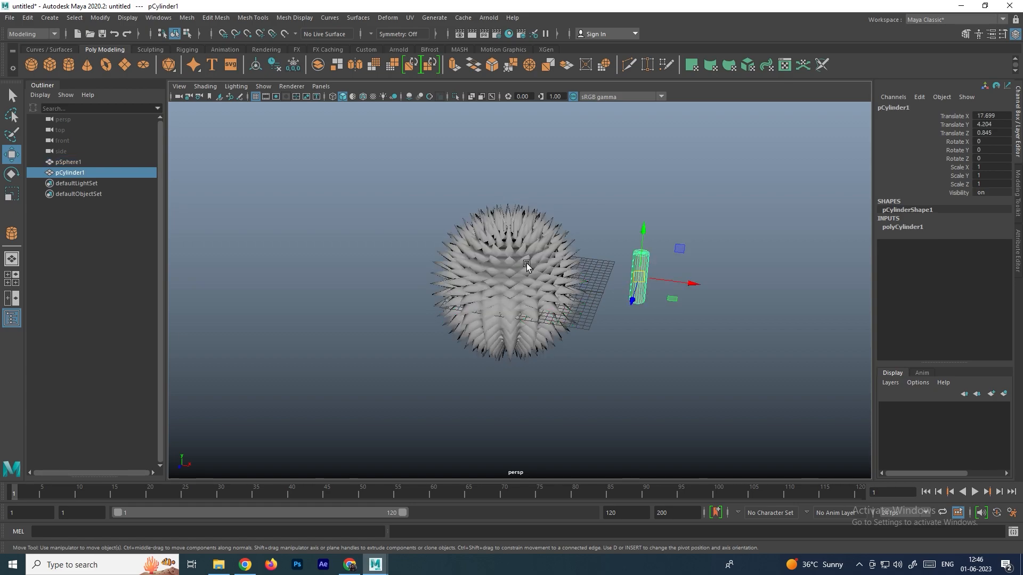
left_click(526, 265, "shift")
left_click(98, 18)
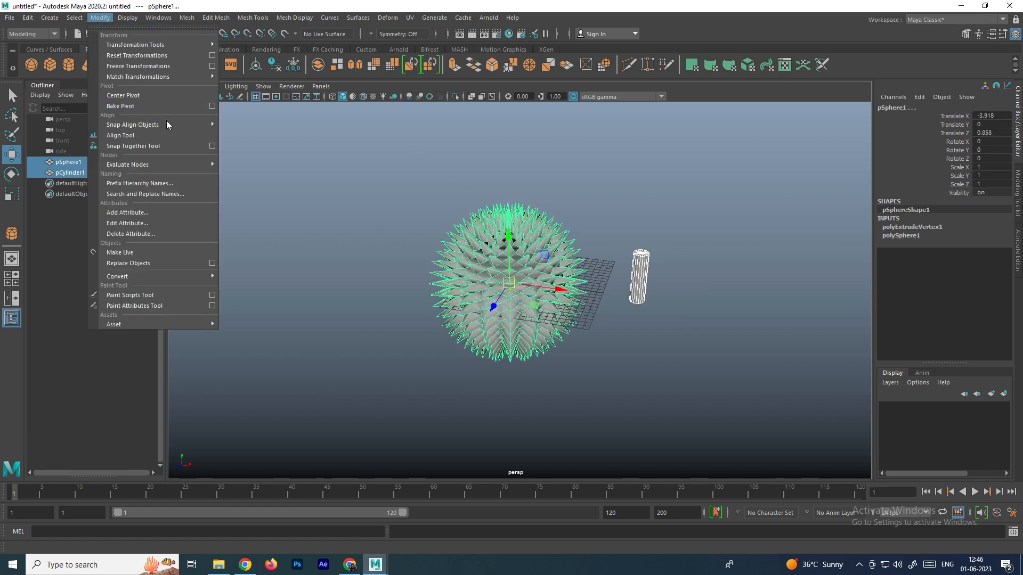
left_click(149, 134)
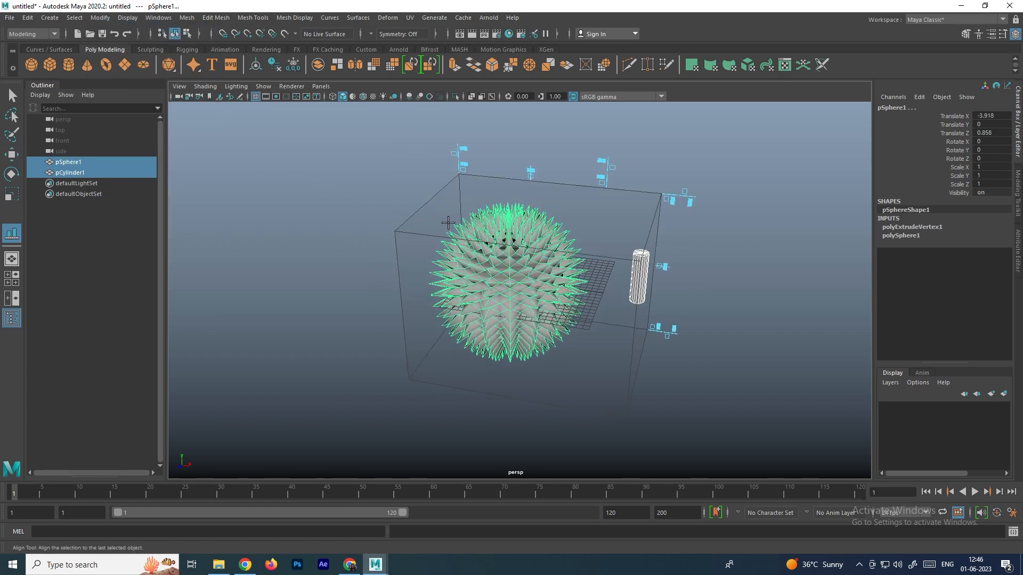
left_click(531, 171)
left_click_drag(602, 269, 698, 252, "alt")
key("w")
left_click(699, 252)
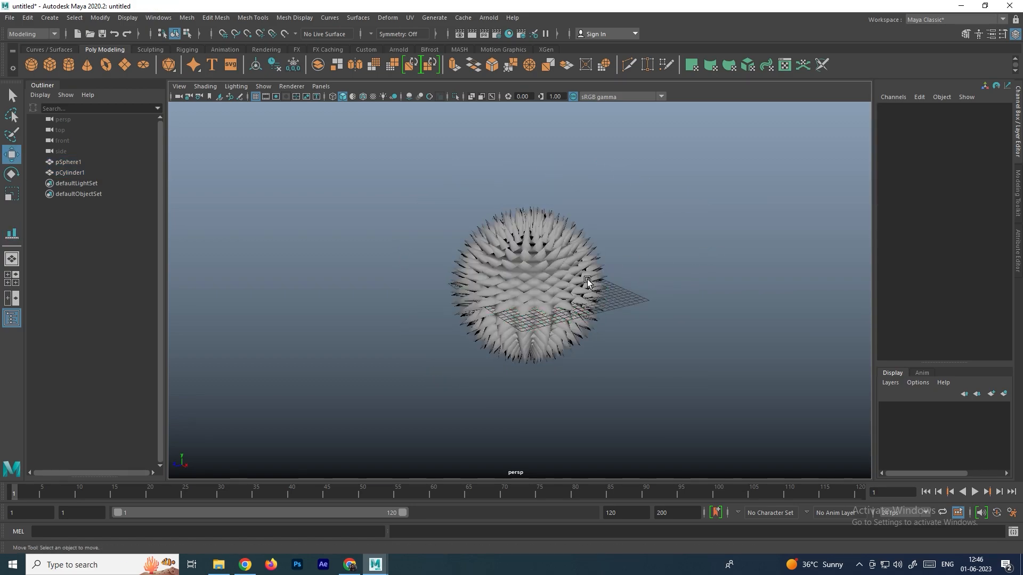
Select the cylinder inside the sphere in wireframe display, raise it above the sphere, and restore shaded display
key("4")
scroll(565, 261, "up", 10)
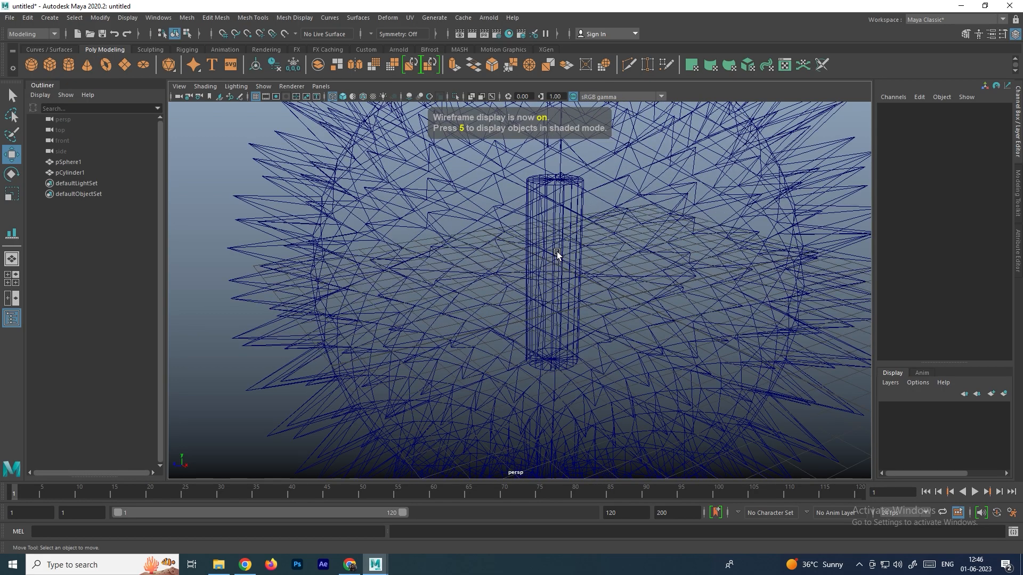
left_click(557, 254)
left_click(565, 250)
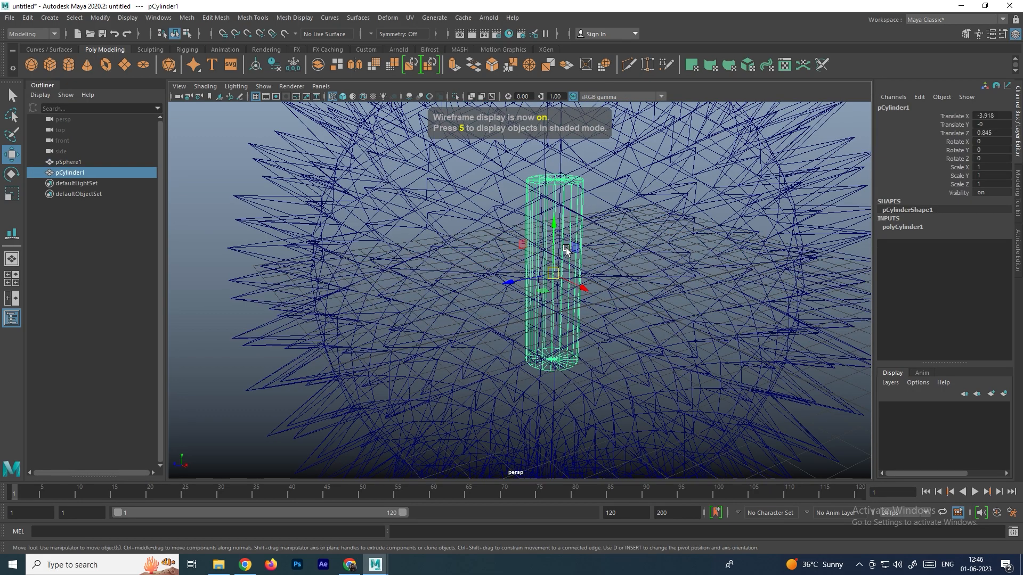
scroll(557, 240, "down", 10)
scroll(557, 241, "down", 5)
mouse_move(531, 241)
left_mouse_down()
mouse_move(534, 179)
mouse_move(587, 238)
mouse_move(568, 258)
left_mouse_up()
key("5")
scroll(551, 191, "up", 3)
middle_click_drag(551, 192, 553, 275, "alt")
left_click_drag(552, 275, 558, 116, "alt")
Stretch the cylinder vertically to a Scale Y of about 5.93 and raise it to a Translate Y of about 33.54
key("r")
scroll(553, 224, "down", 5)
middle_click_drag(552, 226, 521, 257, "alt")
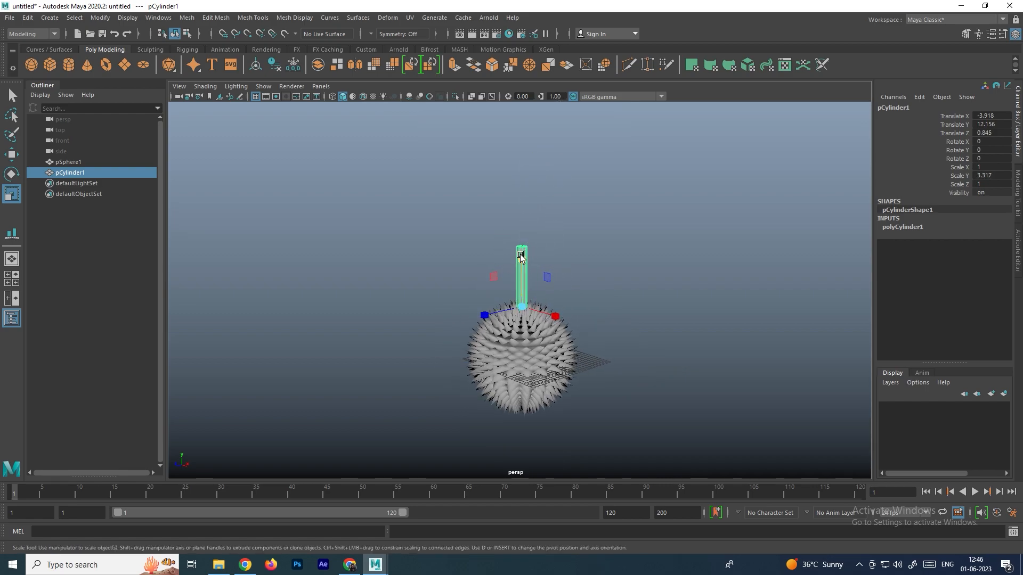
left_click_drag(524, 259, 543, 140)
key("w")
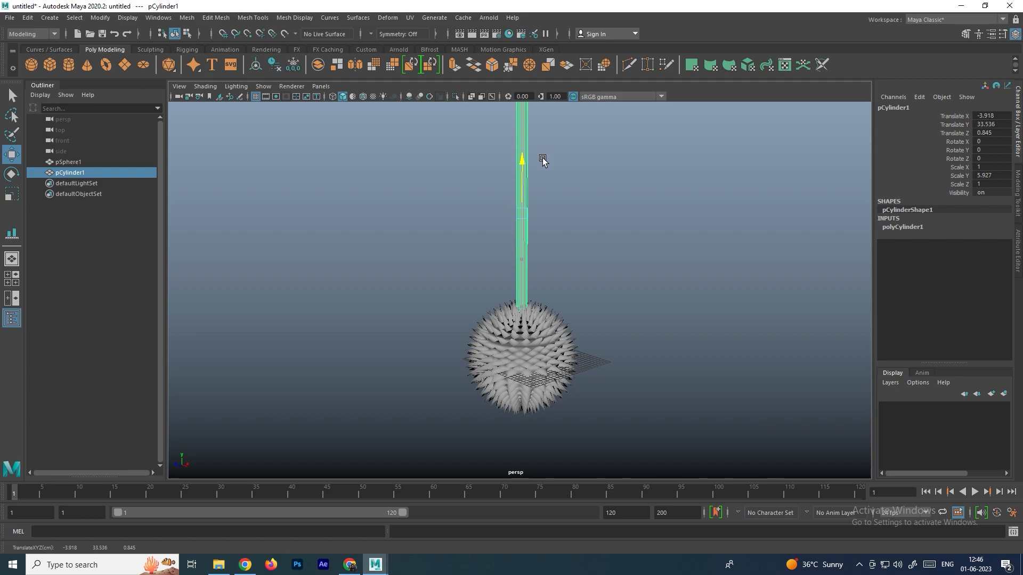
left_click(582, 222)
Examine how the rod meets the spiked sphere and check that the two are still selected as separate objects
scroll(526, 258, "down", 3)
mouse_move(526, 261)
left_mouse_down("alt")
mouse_move(446, 277)
mouse_move(546, 269)
mouse_move(527, 274)
mouse_move(599, 235)
mouse_move(543, 264)
left_mouse_up("alt")
scroll(546, 270, "up", 3)
left_click_drag(482, 241, 566, 319)
left_click(698, 251)
left_click_drag(606, 262, 537, 251, "alt")
left_click(535, 250)
scroll(580, 256, "down", 2)
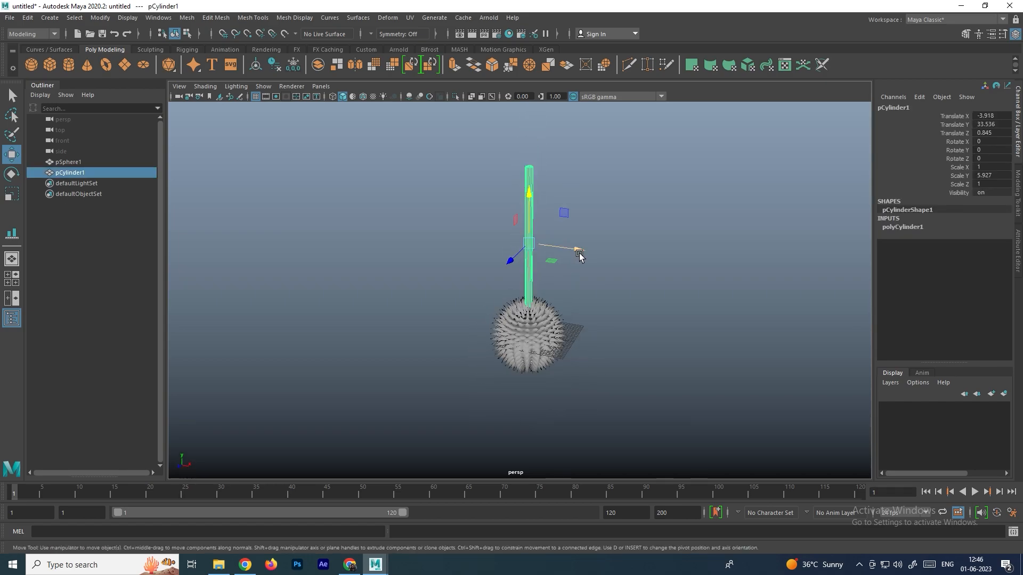
left_click(557, 323)
left_click(531, 229)
left_click(533, 327)
left_click(638, 270)
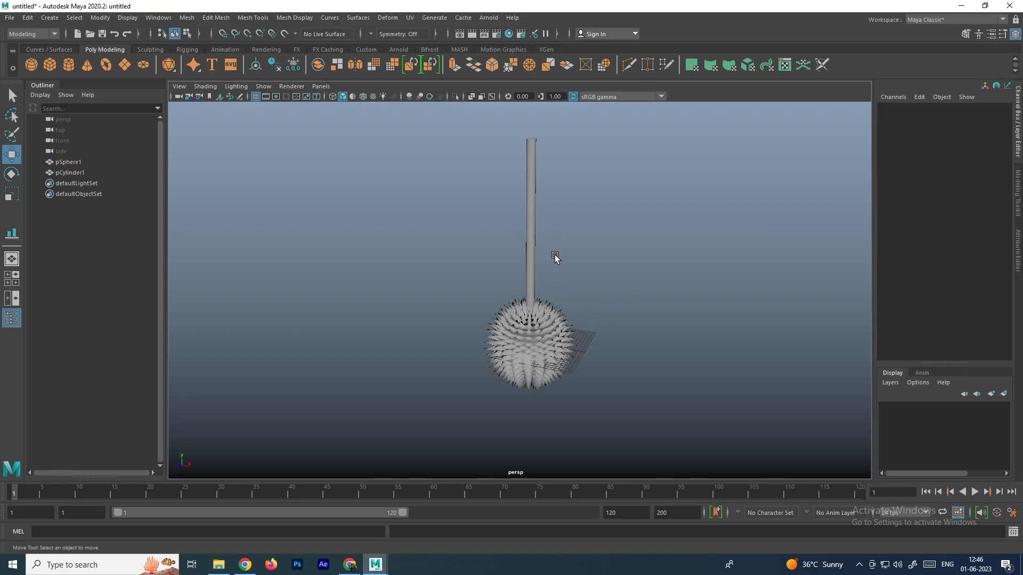
Select the spiked sphere and the rod together and group them
scroll(575, 290, "up", 4)
left_click_drag(481, 267, 613, 350)
left_click(605, 256)
scroll(591, 254, "down", 3)
left_click_drag(455, 262, 700, 369)
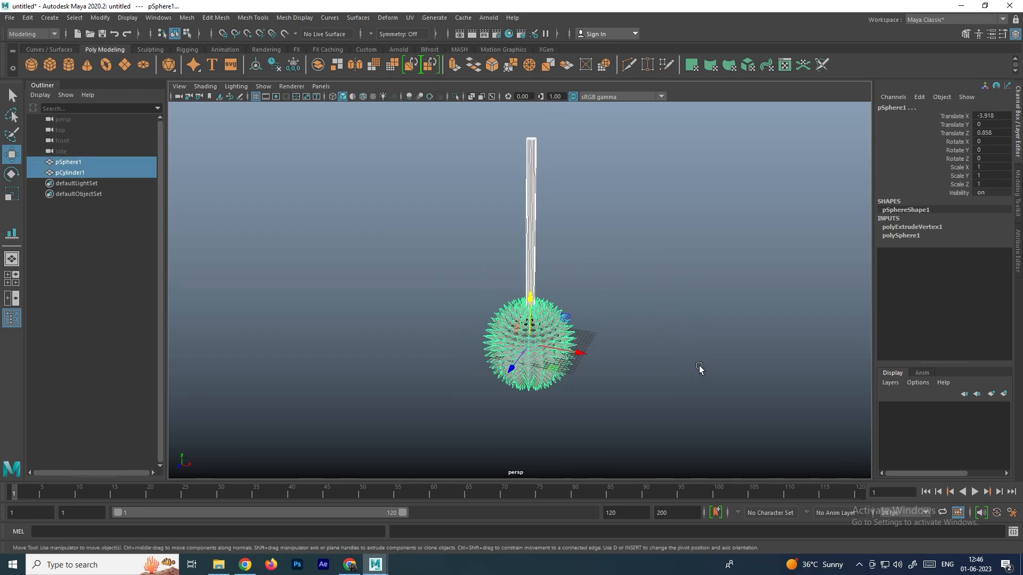
key("ctrl+g")
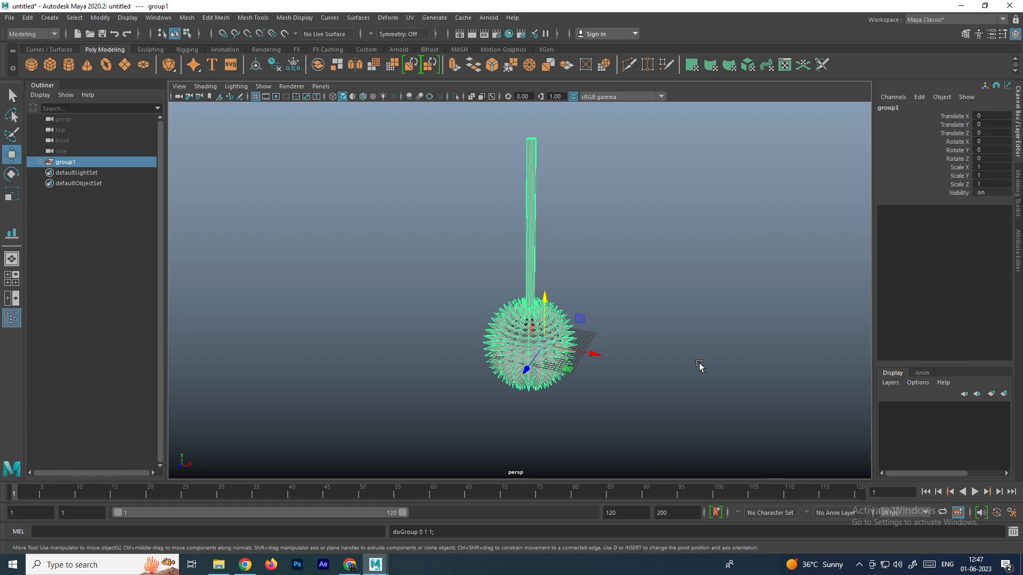
Select the whole group from its rod member and move it to a Translate X of about -2.05
left_click(608, 324)
left_click(525, 341)
left_click(548, 274)
left_click(531, 247)
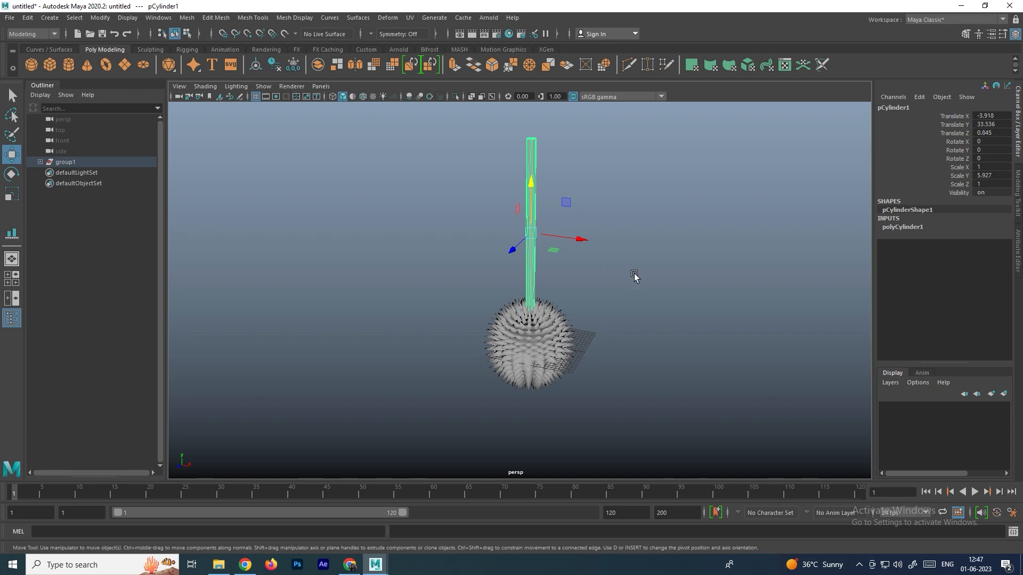
key("Up")
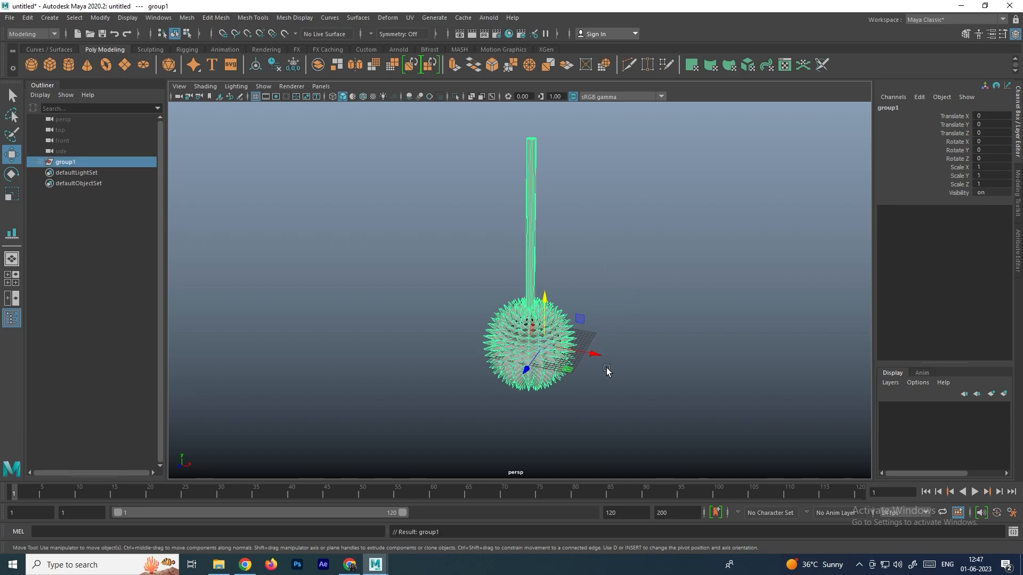
mouse_move(599, 355)
left_mouse_down()
mouse_move(548, 353)
mouse_move(585, 354)
mouse_move(591, 337)
left_mouse_up()
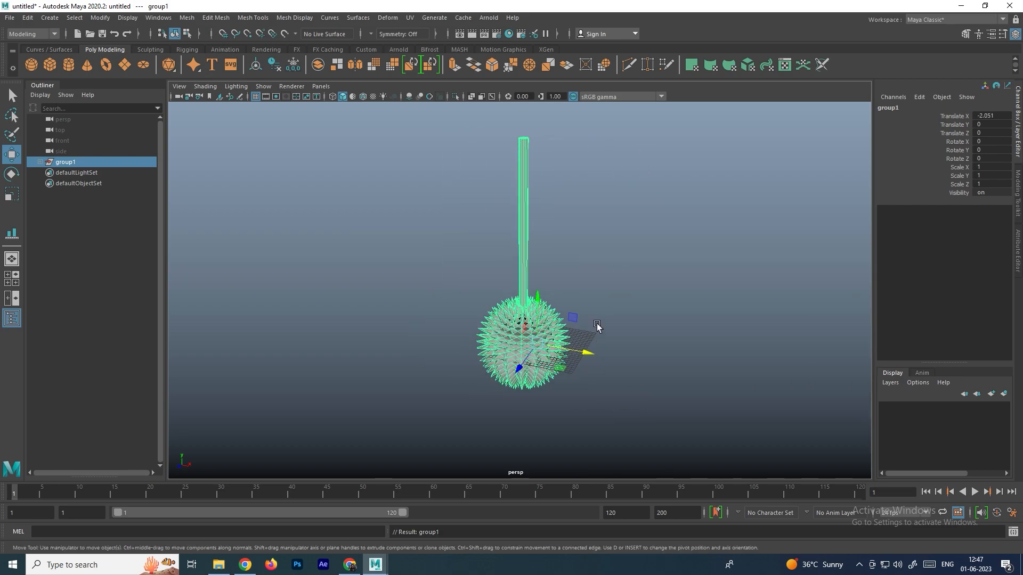
Check the members individually, select the whole group from its sphere member, and move it to a Translate X of about 0.69
left_click(548, 268)
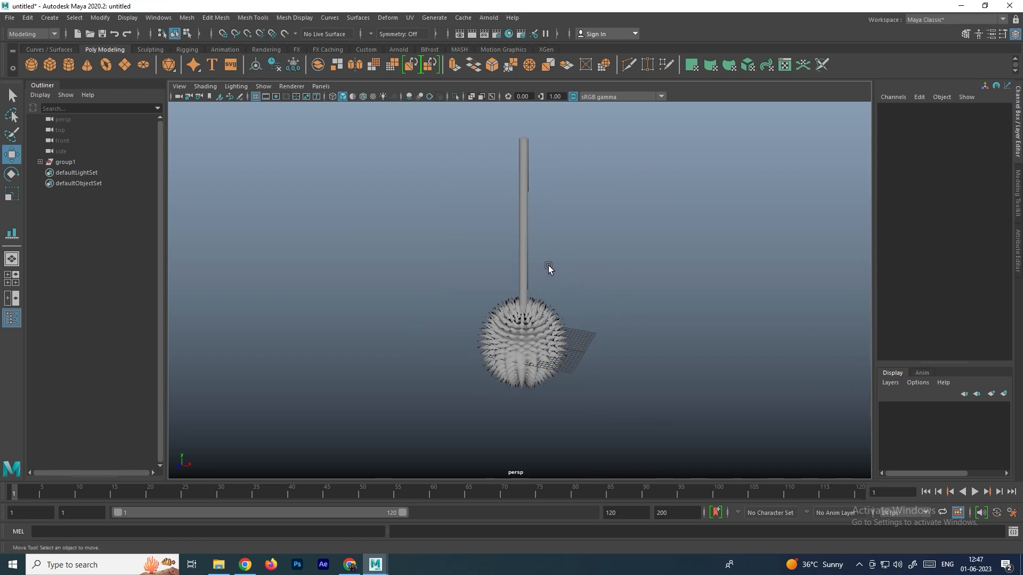
left_click(526, 246)
left_click(553, 348)
left_click(524, 226)
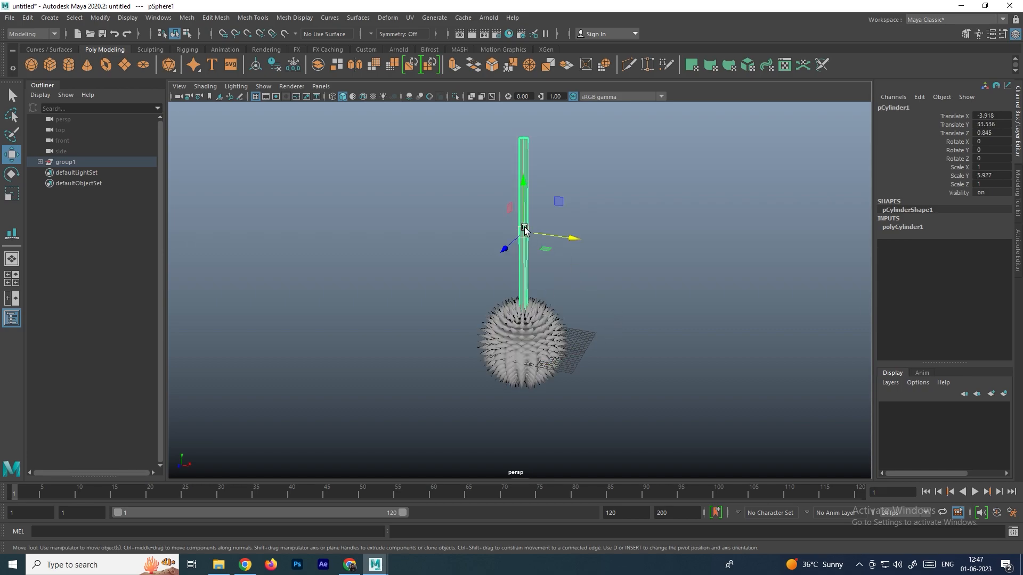
left_click(543, 328)
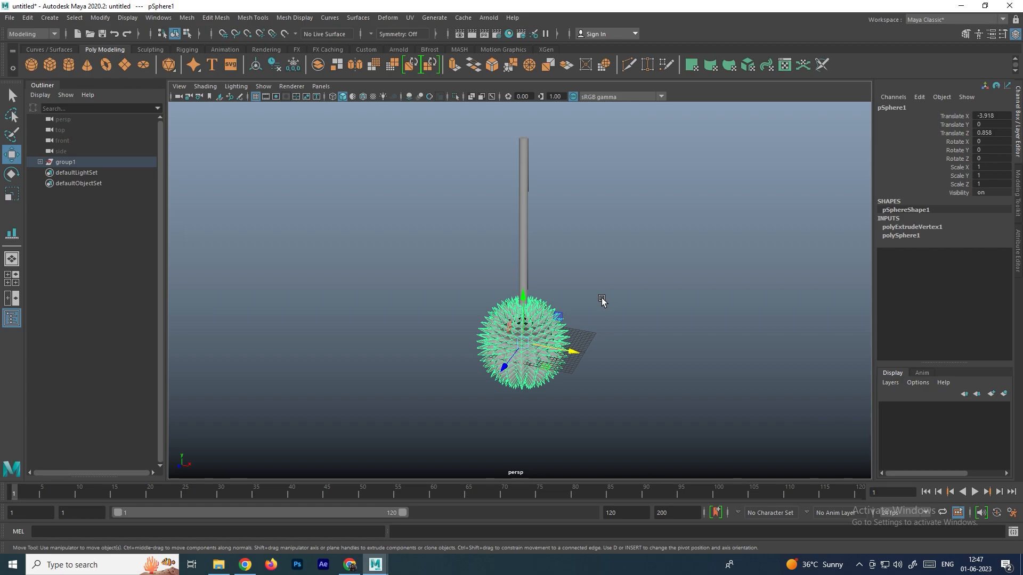
key("Up")
mouse_move(587, 358)
left_mouse_down()
mouse_move(643, 382)
mouse_move(590, 350)
mouse_move(597, 360)
left_mouse_up()
Snap the group's pivot to a vertex at the top end of the rod
left_click_drag(596, 324, 531, 155, "alt")
key("d")
key("v")
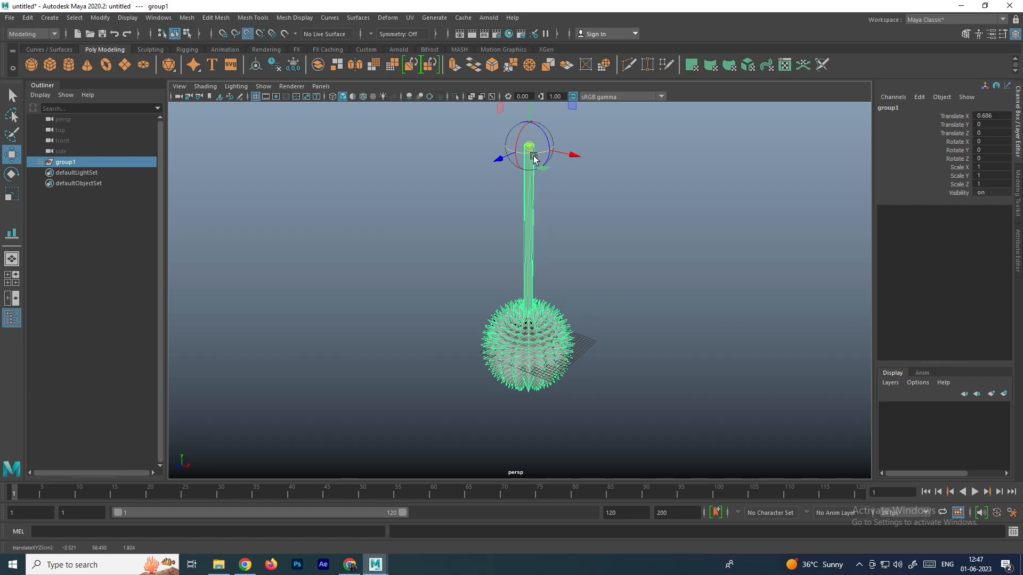
Try swinging the group around its new pivot at the rod's top and undo the rotation
scroll(566, 170, "down", 2)
middle_click_drag(566, 170, 563, 185, "alt")
scroll(544, 197, "up", 1)
scroll(554, 197, "down", 3)
scroll(343, 284, "down", 3)
key("e")
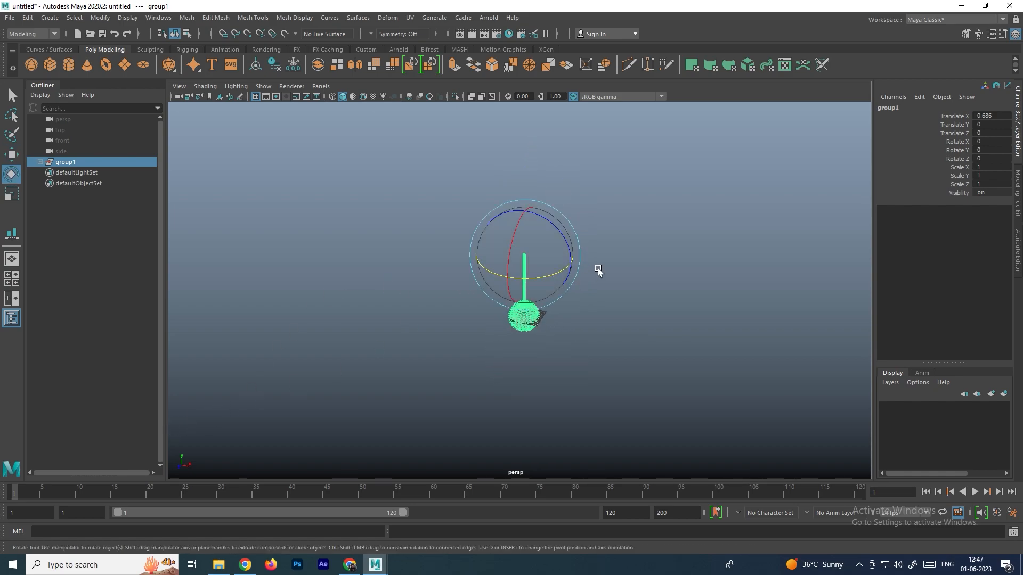
left_click_drag(558, 242, 413, 171)
key("ctrl+z")
Key the group at frame 1, then at frame 83 move and rotate it around its pivot and key it again
key("s")
left_click_drag(126, 494, 596, 492)
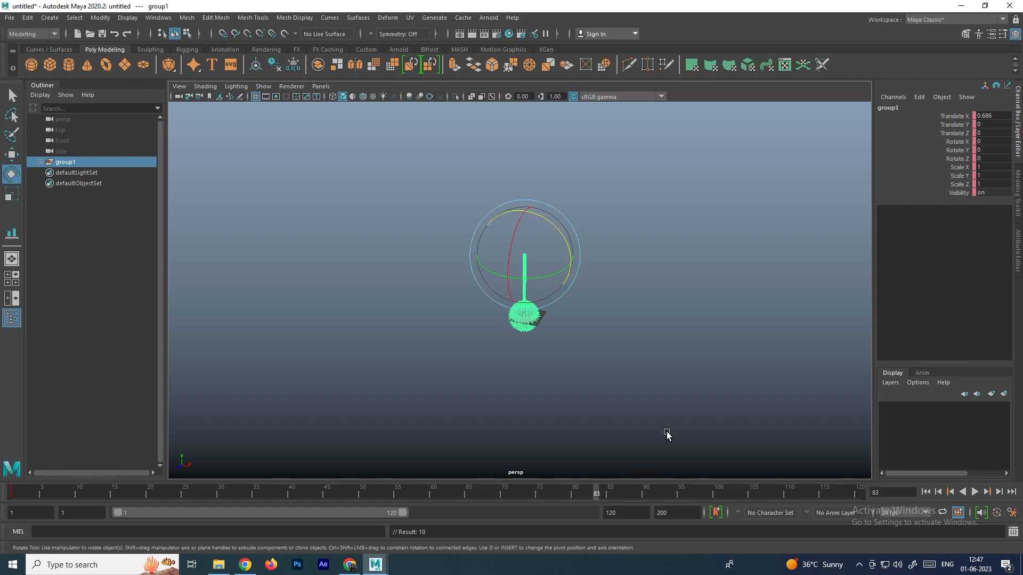
key("w")
left_click_drag(571, 265, 381, 227)
middle_click_drag(422, 274, 584, 352, "alt")
key("e")
left_click_drag(584, 321, 615, 286)
key("s")
Return to frame 1 and play back the group's swing animation
left_click_drag(597, 487, 1, 439)
middle_click_drag(712, 397, 580, 382, "alt")
left_click_drag(580, 383, 589, 334, "alt")
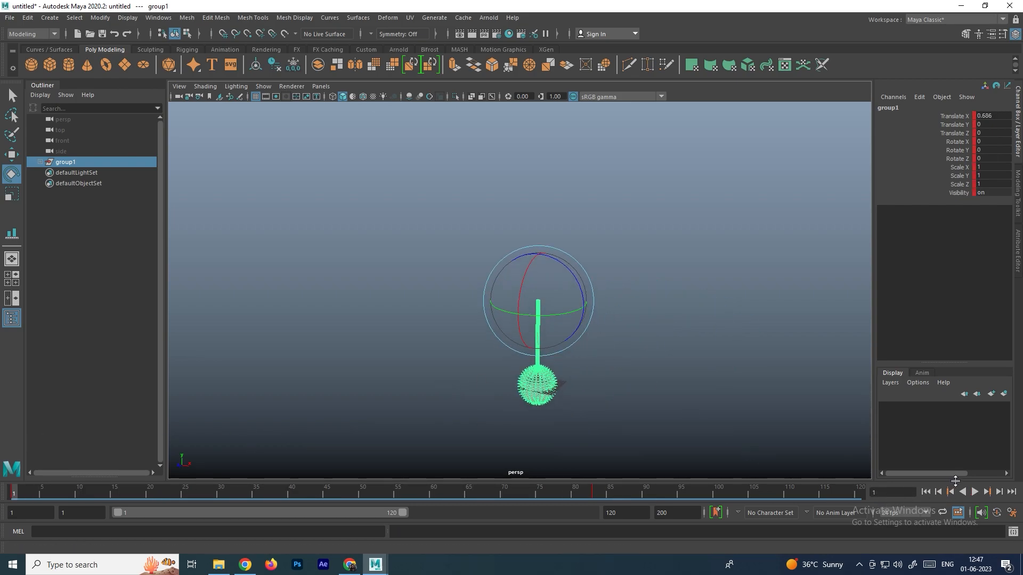
left_click(975, 493)
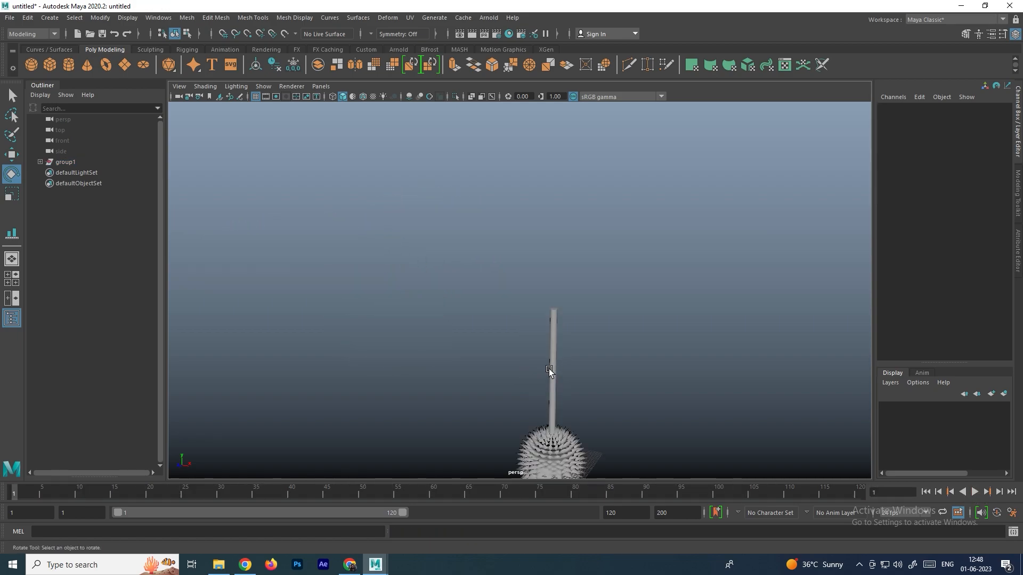
Enlarge the rod uniformly to a scale of 1.8 in X and Z and about 10.67 in Y
left_click(548, 368)
key("w")
scroll(519, 293, "up", 3)
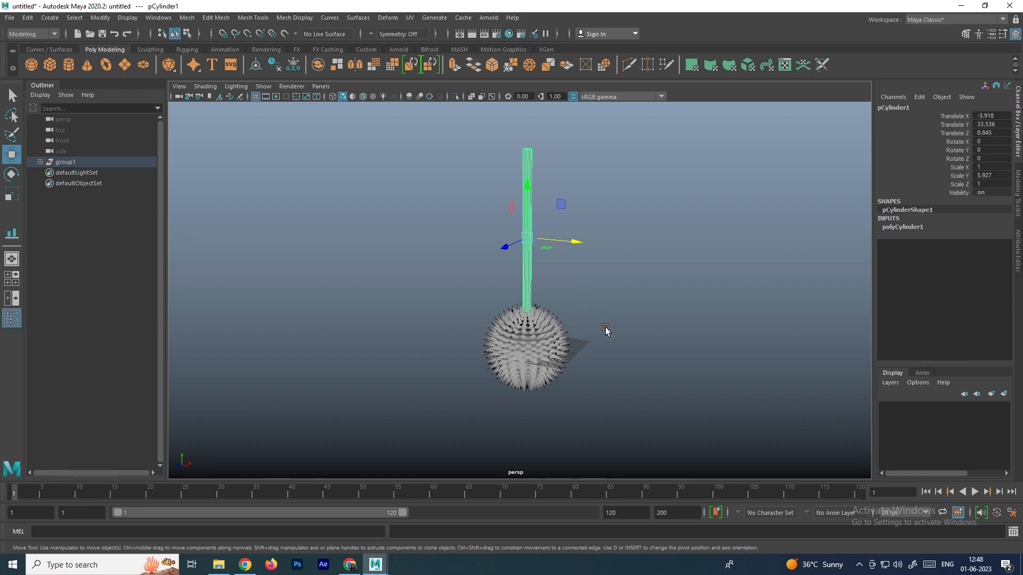
left_click(532, 288)
left_click_drag(534, 286, 653, 207, "alt")
key("r")
scroll(521, 326, "down", 2)
left_click_drag(520, 327, 544, 243, "alt")
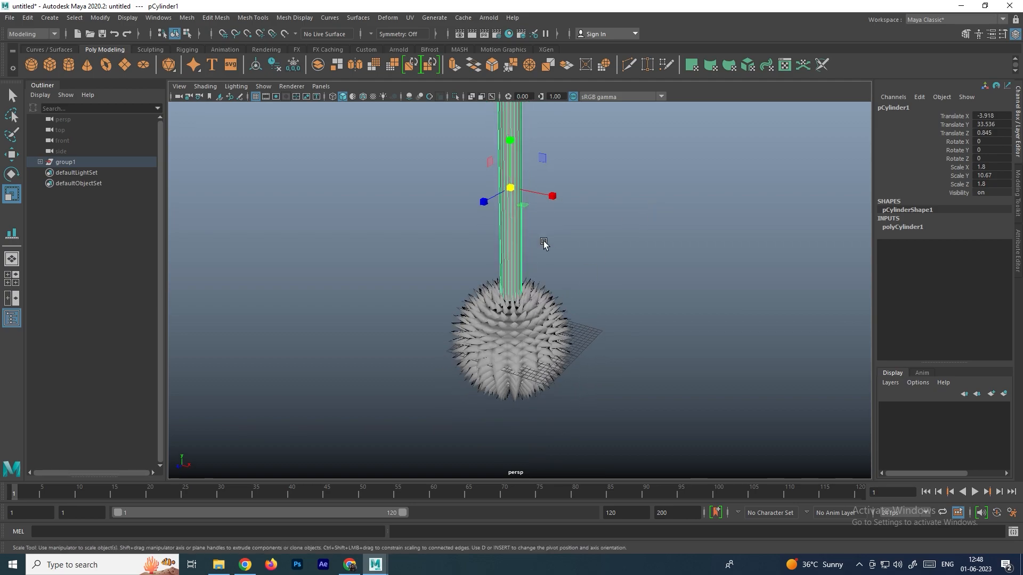
Shorten the thickened rod to a Scale Y of about 5.97 and lower it to a Translate Y of about 31.62
middle_click_drag(543, 244, 529, 266, "alt")
mouse_move(515, 252)
left_mouse_down()
mouse_move(516, 275)
mouse_move(532, 224)
mouse_move(529, 260)
left_mouse_up()
key("w")
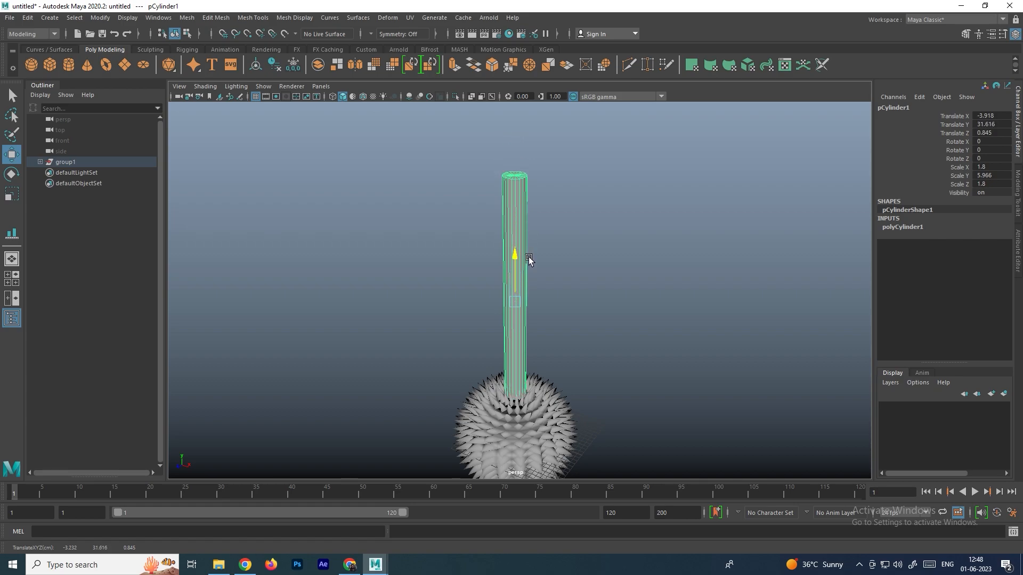
Examine from several angles how the thickened rod fits into the spiked ball
left_click(577, 341)
scroll(584, 400, "down", 5)
mouse_move(519, 387)
middle_mouse_down("alt")
mouse_move(470, 361)
mouse_move(504, 381)
middle_mouse_up("alt")
scroll(503, 381, "up", 4)
left_click_drag(458, 336, 661, 373, "alt")
left_click(661, 373)
left_click(516, 404)
key("Up")
scroll(545, 343, "down", 4)
left_click_drag(545, 343, 522, 345, "alt")
scroll(525, 344, "up", 4)
left_click(581, 333)
scroll(554, 330, "up", 3)
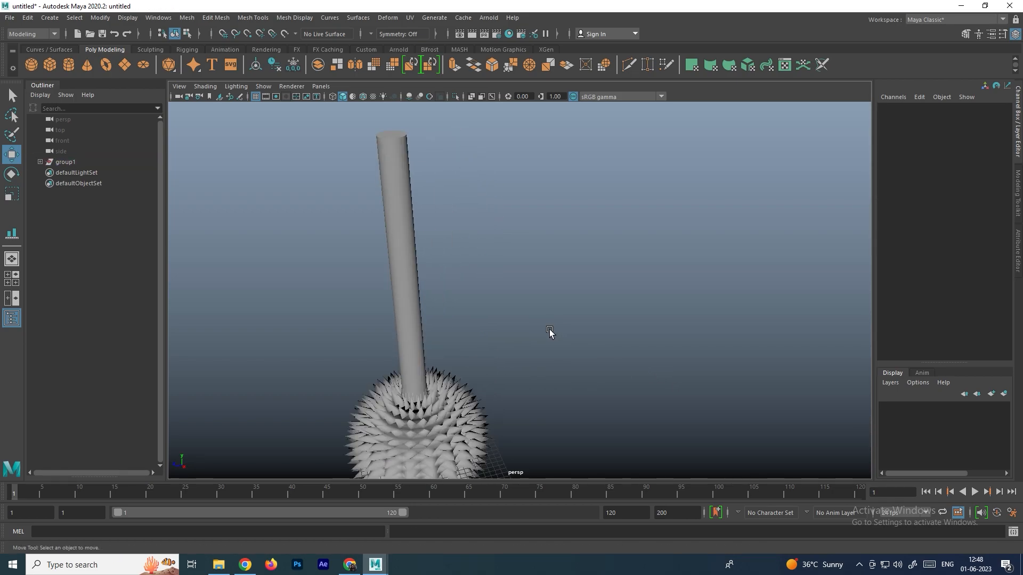
left_click_drag(532, 347, 520, 299, "alt")
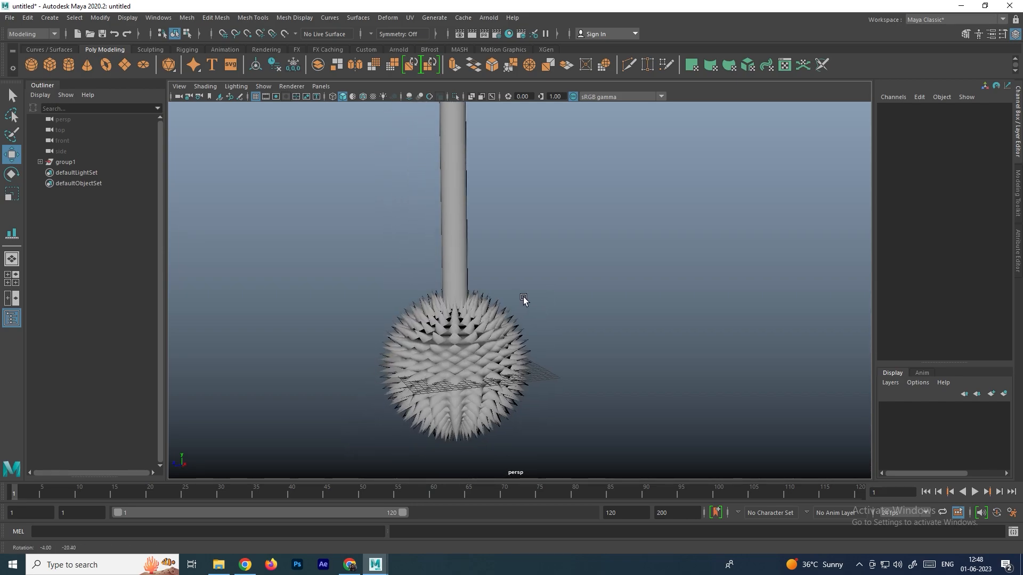
Examine the spikes of the ball up close around the rod's lower end
scroll(490, 366, "up", 3)
left_click(493, 359)
scroll(469, 364, "up", 5)
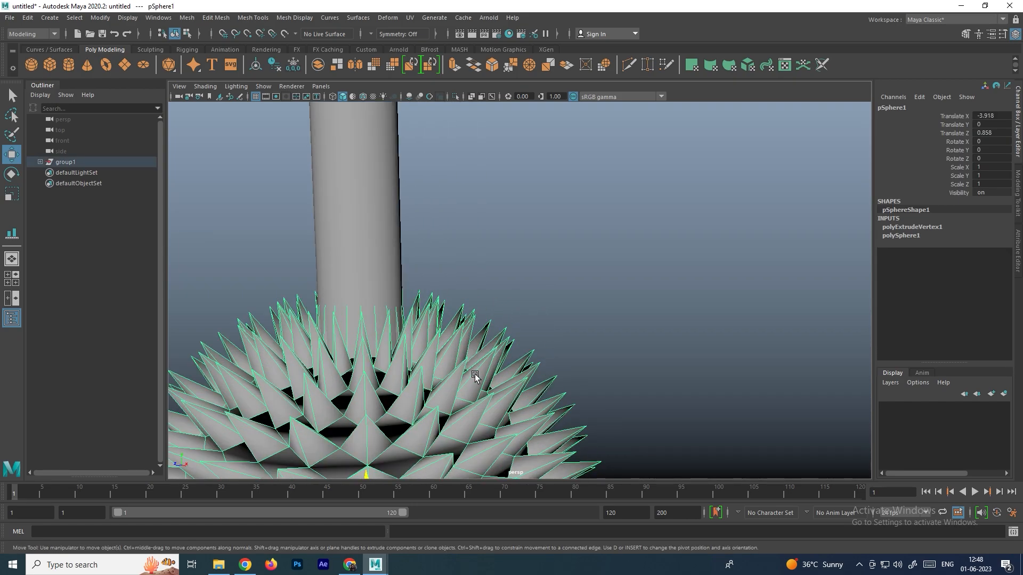
middle_click_drag(474, 372, 548, 297, "alt")
left_click_drag(517, 305, 504, 344, "alt")
scroll(557, 339, "down", 3)
left_click_drag(593, 350, 551, 325, "alt")
scroll(536, 322, "down", 3)
Switch the plain sphere to vertex editing and clear the vertex selection
right_click_drag(520, 337, 736, 361)
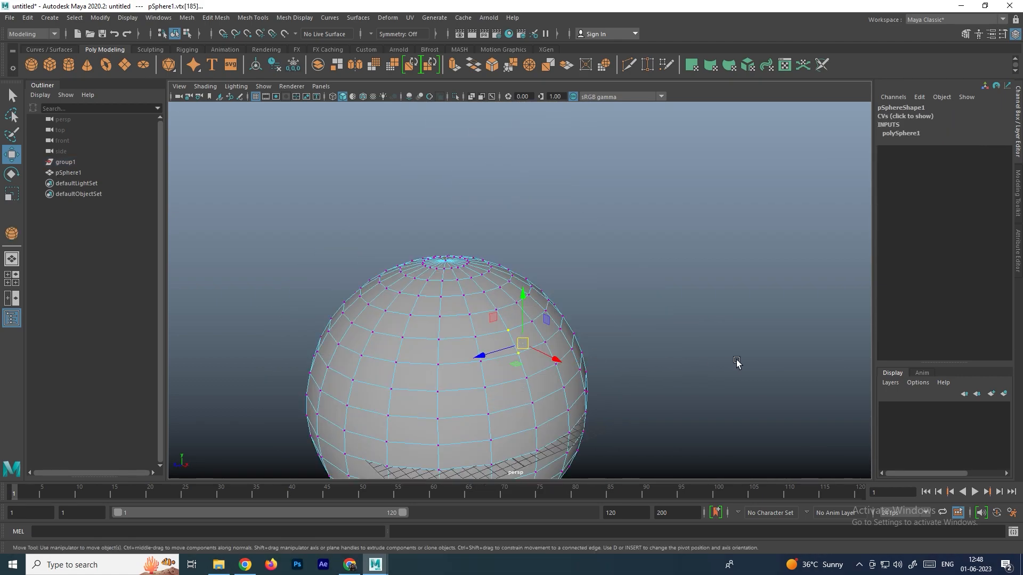
left_click(735, 361)
right_click_drag(513, 270, 621, 270)
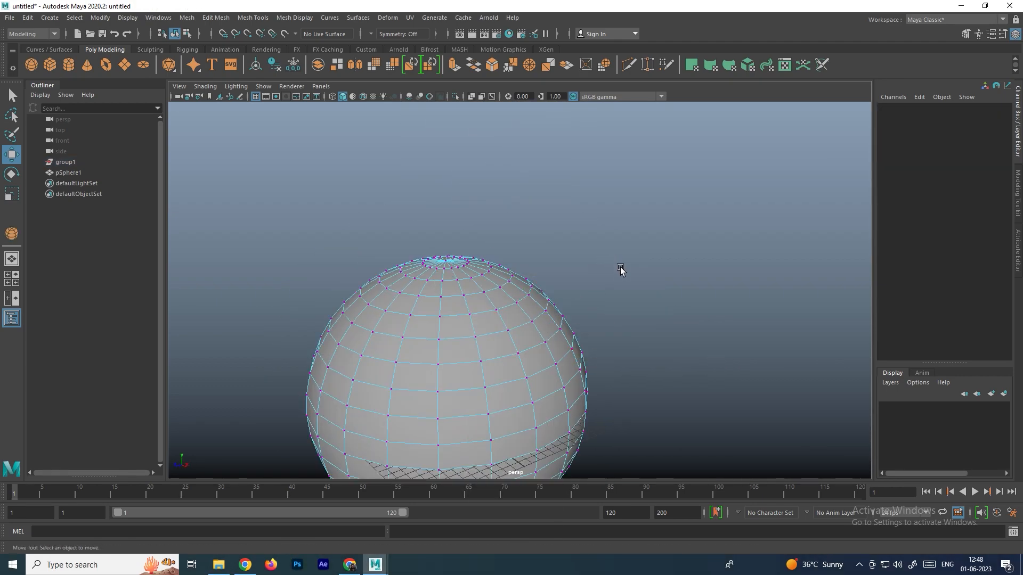
left_click(478, 339)
scroll(539, 347, "up", 5)
left_click(686, 271)
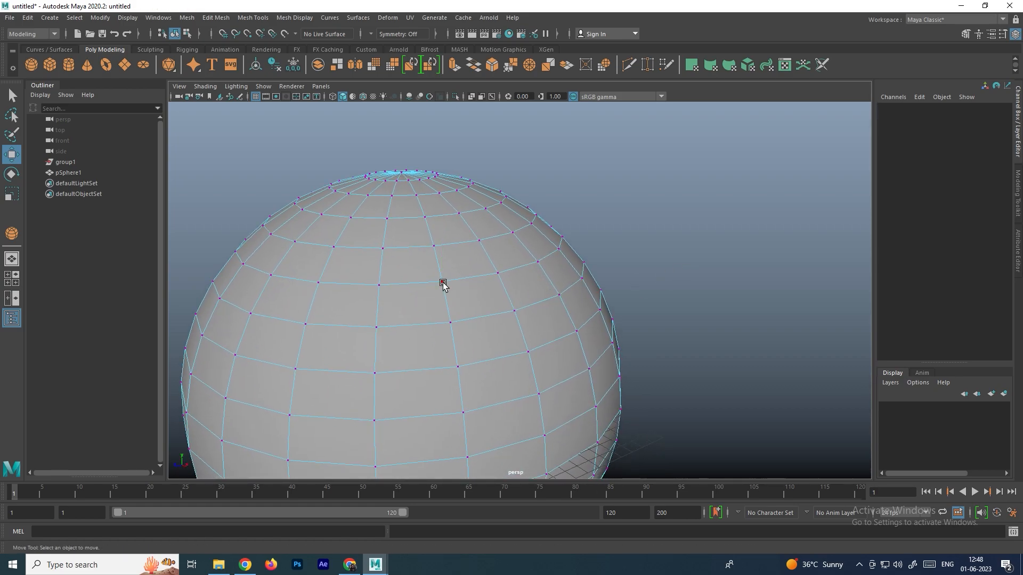
Connect two diagonally opposite vertices of one face on the plain sphere with Connect Components
left_click(443, 283)
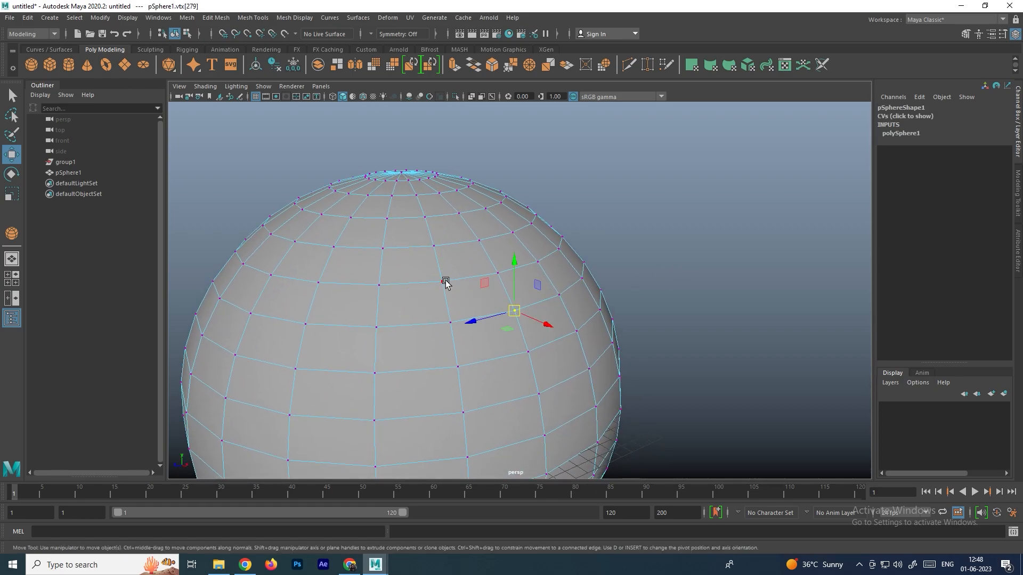
left_click(515, 311)
left_click(444, 283)
left_click(515, 311)
left_click(665, 302)
left_click(445, 283)
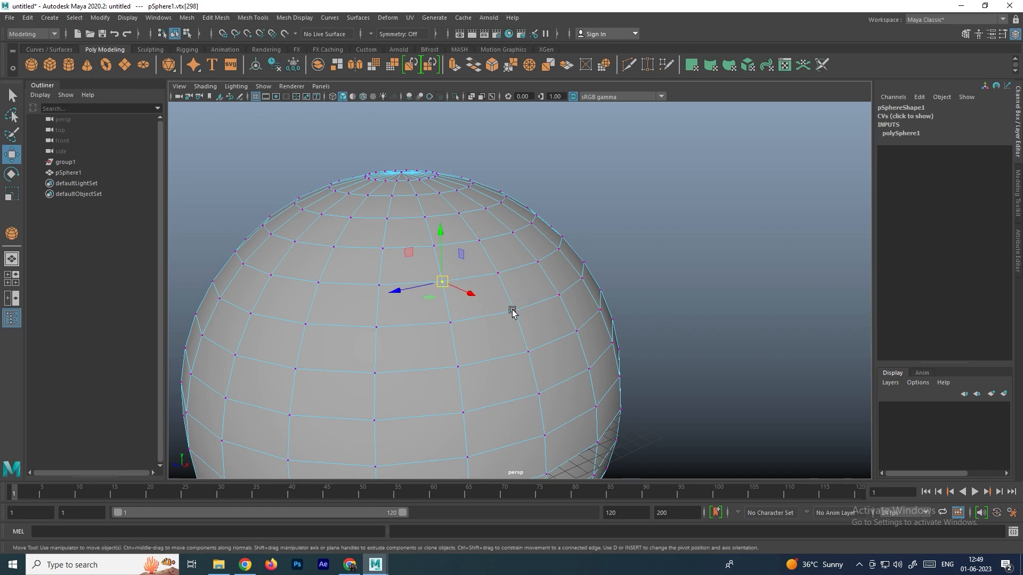
left_click(515, 311, "shift")
scroll(541, 313, "up", 2)
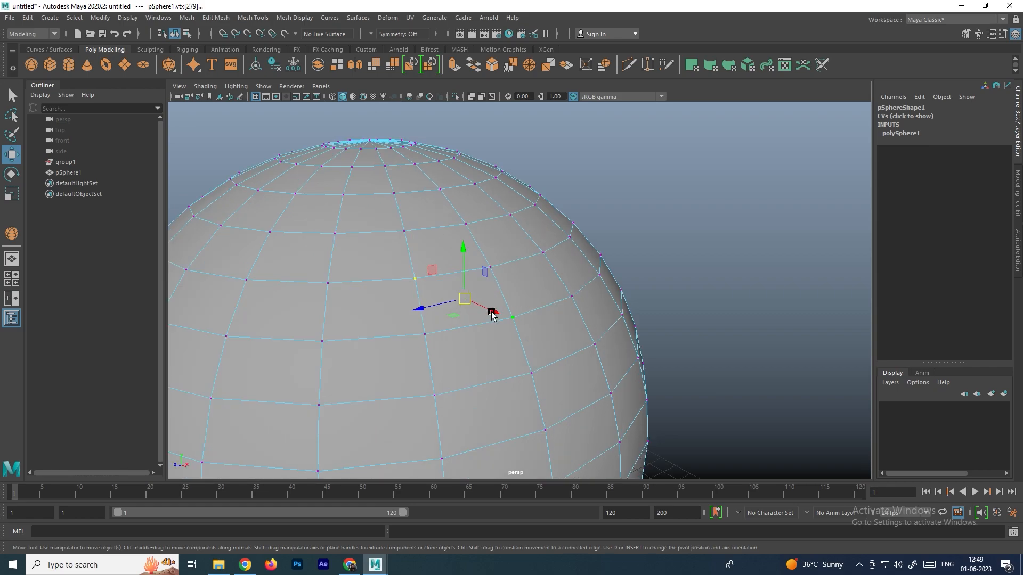
right_click(465, 292, "shift")
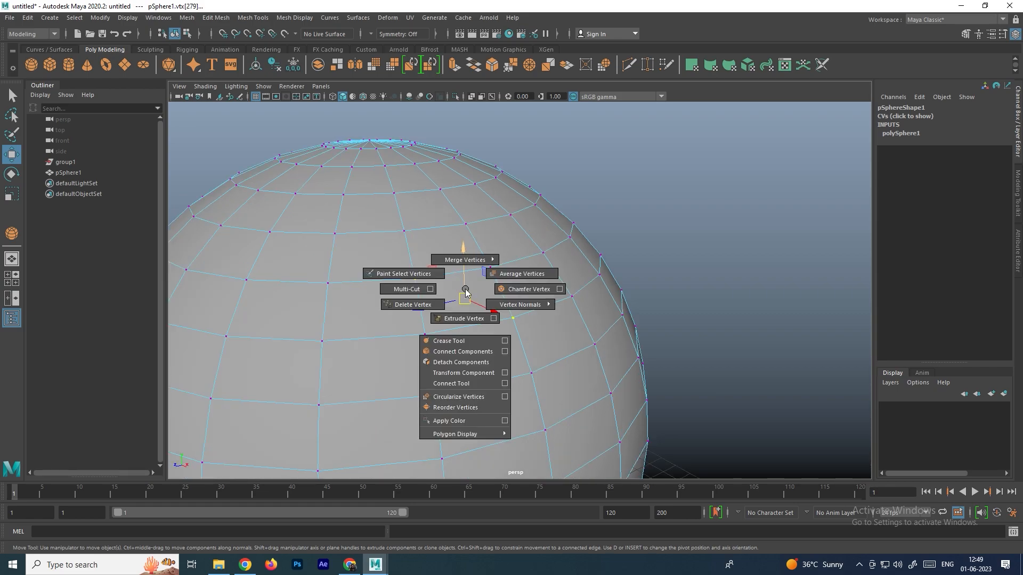
left_click(467, 352)
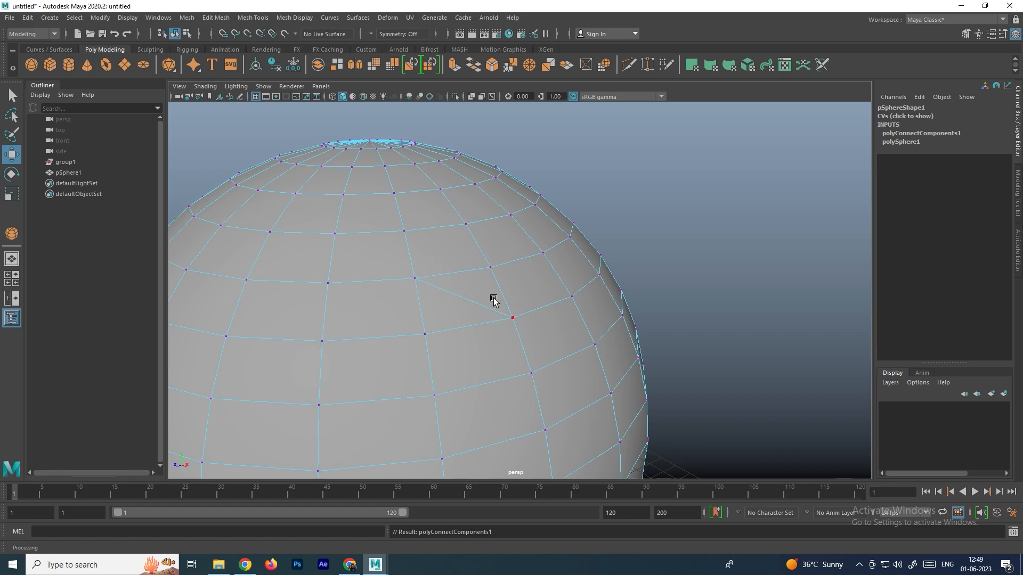
Try to extrude the upper triangular face created by the diagonal edge on the sphere
right_click_drag(485, 272, 488, 293)
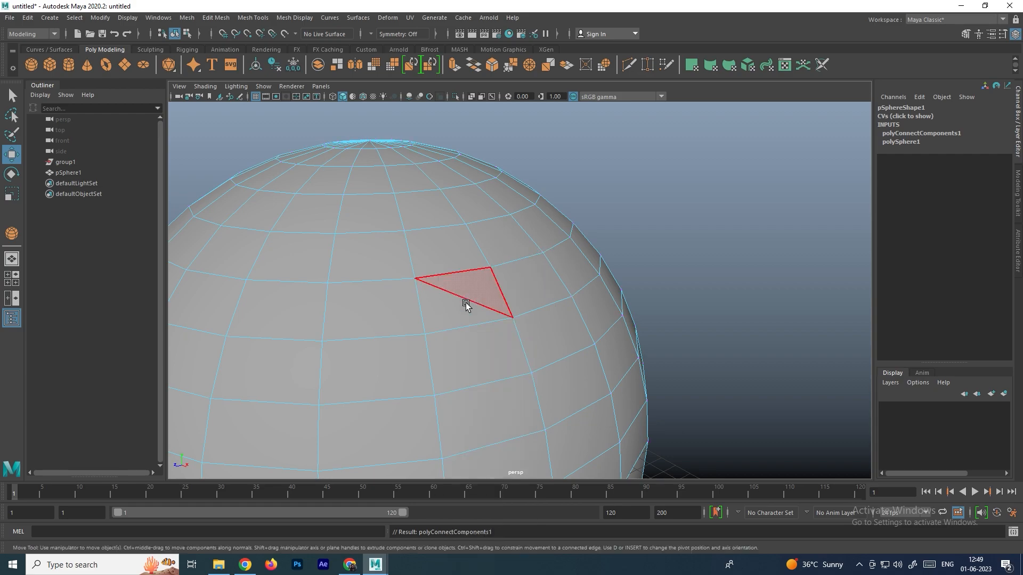
left_click(477, 286)
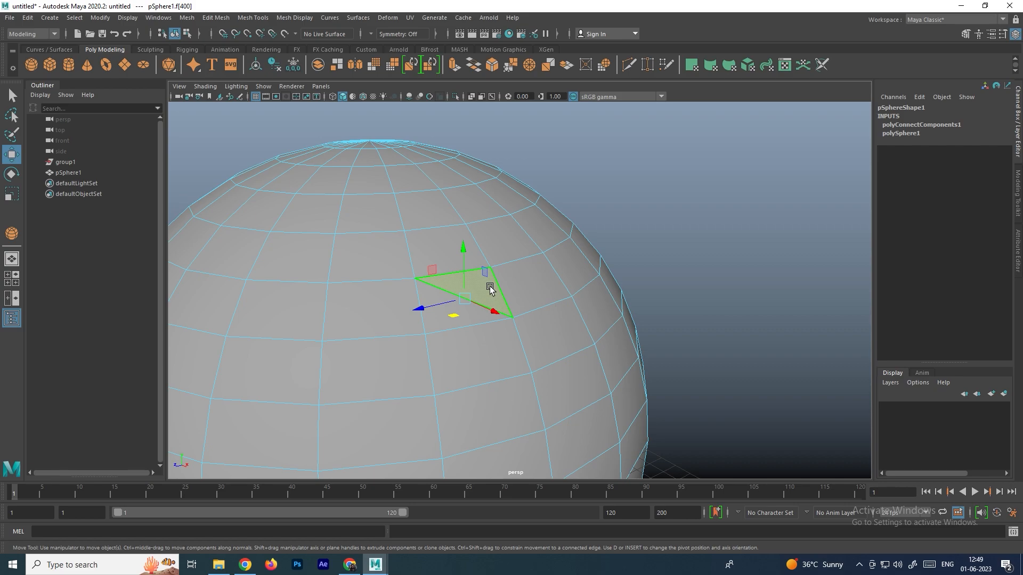
right_click_drag(490, 288, 489, 301, "shift")
mouse_move(482, 272)
left_mouse_down()
mouse_move(491, 248)
mouse_move(479, 280)
left_mouse_up()
right_click_drag(555, 251, 634, 236)
left_click_drag(578, 300, 521, 333, "alt")
left_click(508, 309)
Undo the face extrusion and the diagonal connection, and return the sphere to object selection
key("ctrl+z")
key("ctrl+z")
key("ctrl+z")
key("ctrl+z")
key("ctrl+z")
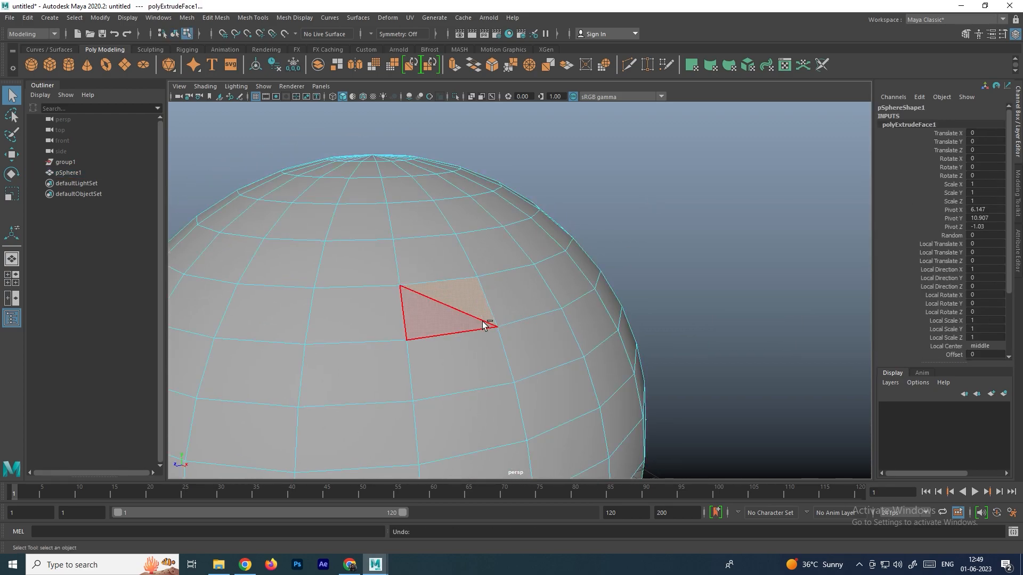
key("ctrl+z")
key("ctrl+z")
key("ctrl+z")
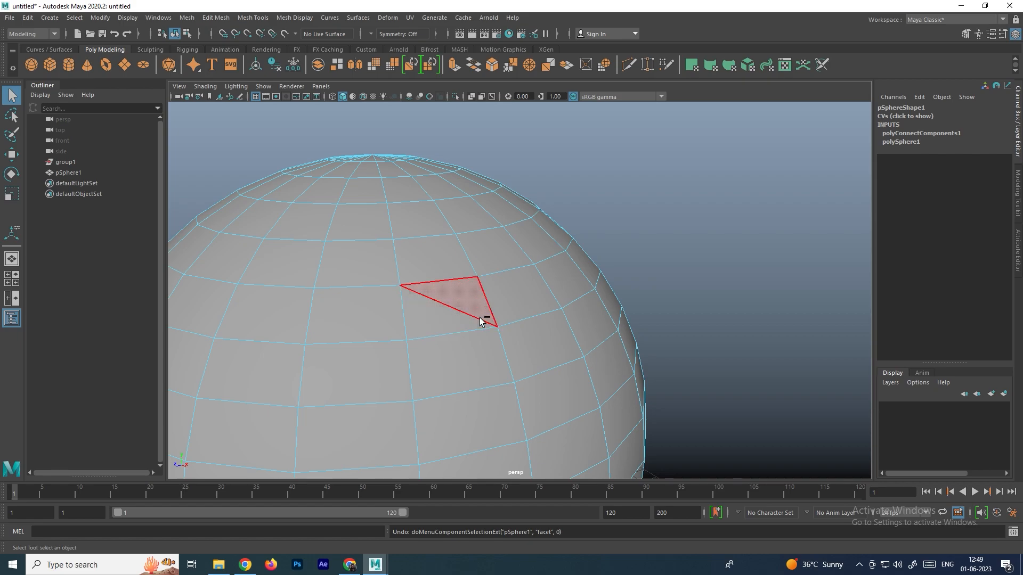
right_click_drag(453, 307, 507, 254)
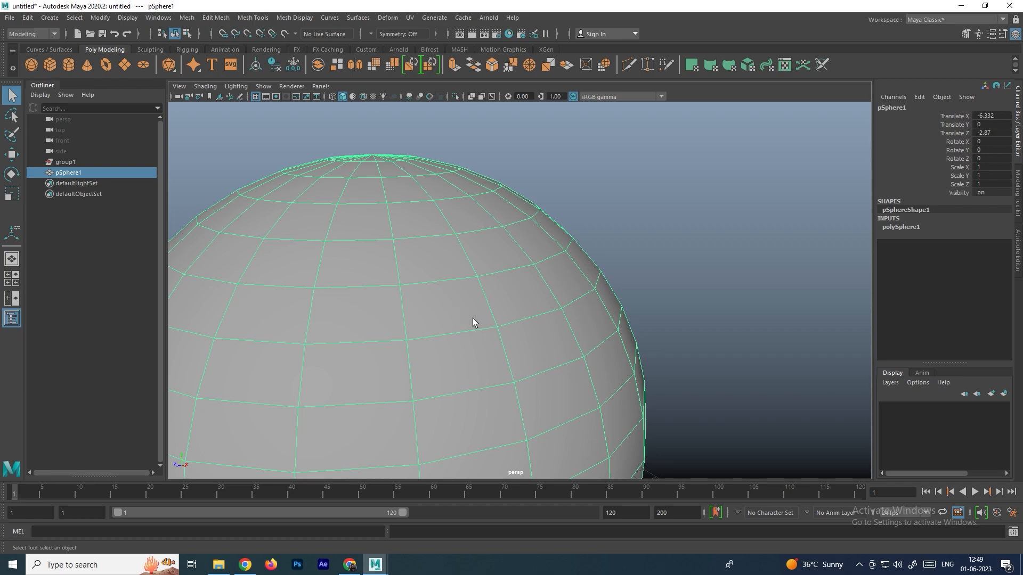
Connect the same two diagonal vertices again with Connect Components, then undo the connection
right_click_drag(413, 291, 391, 283)
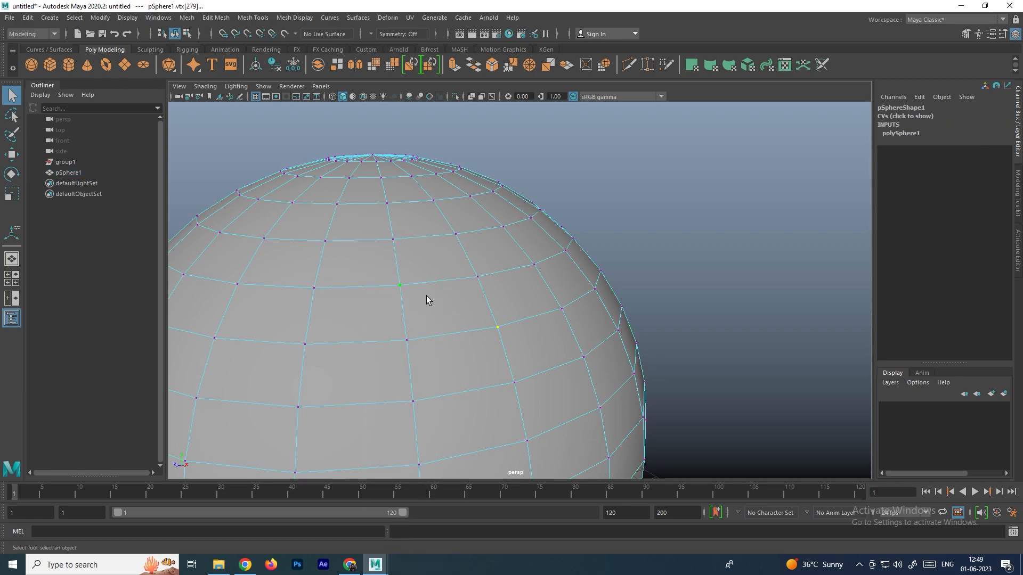
left_click(496, 327, "ctrl+shift")
right_click(450, 293, "shift")
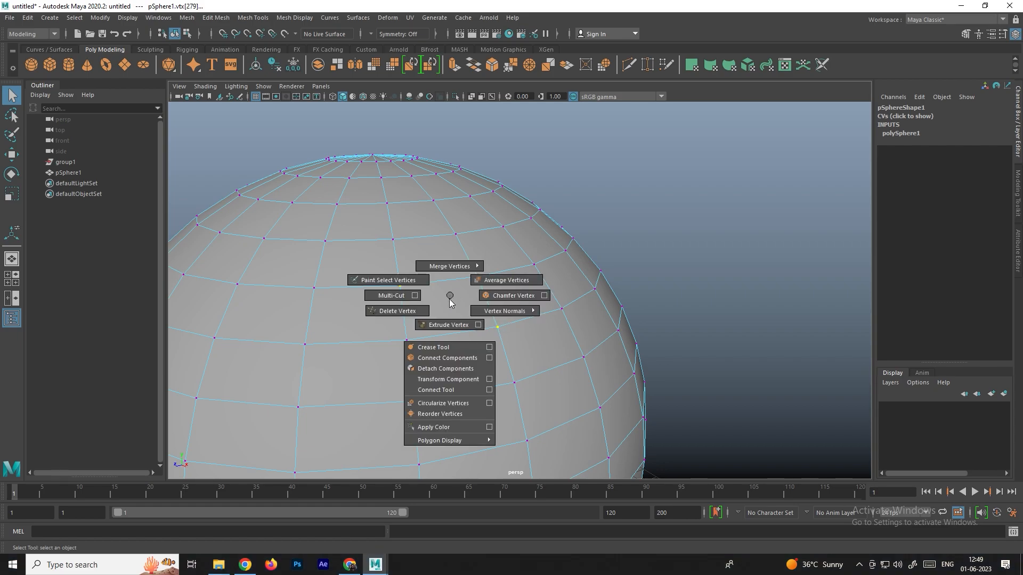
left_click(461, 364)
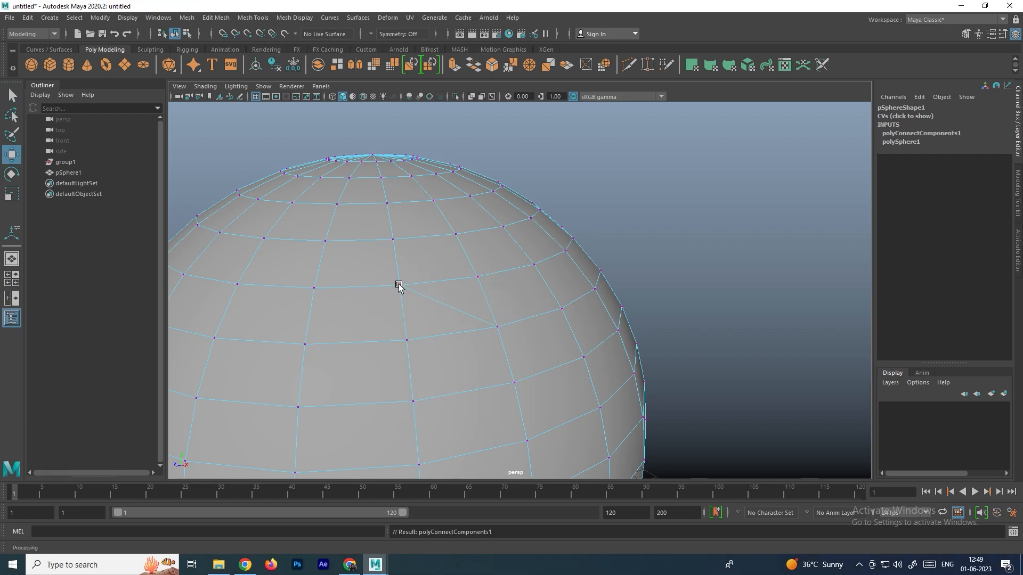
key("ctrl+z")
Try to connect two distant vertices that do not share a face, and undo the attempt
left_click(660, 270)
middle_click_drag(488, 322, 401, 278, "alt")
left_click(318, 242)
left_click(523, 370, "shift")
right_click_drag(450, 319, 449, 349, "shift")
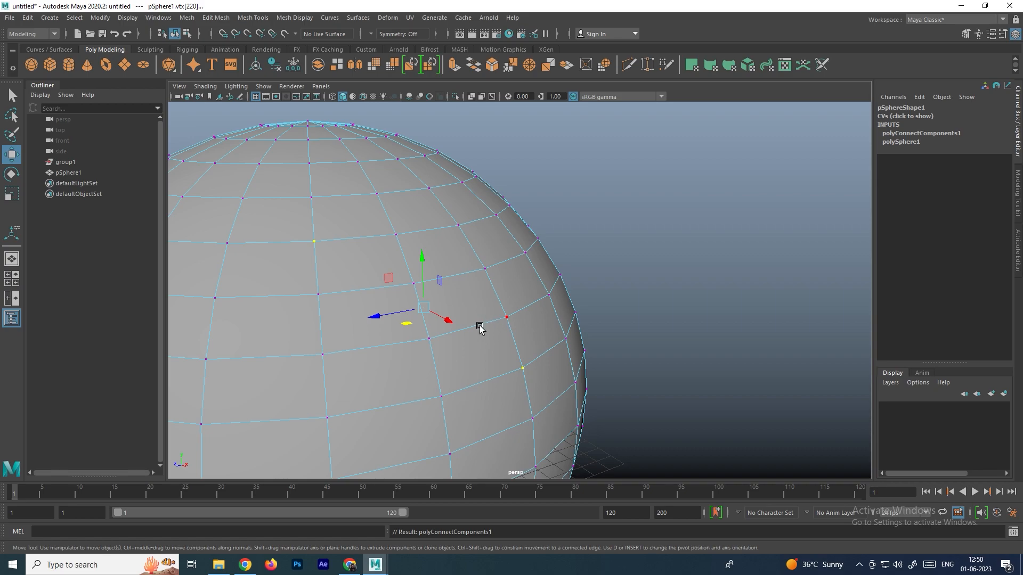
key("ctrl+z")
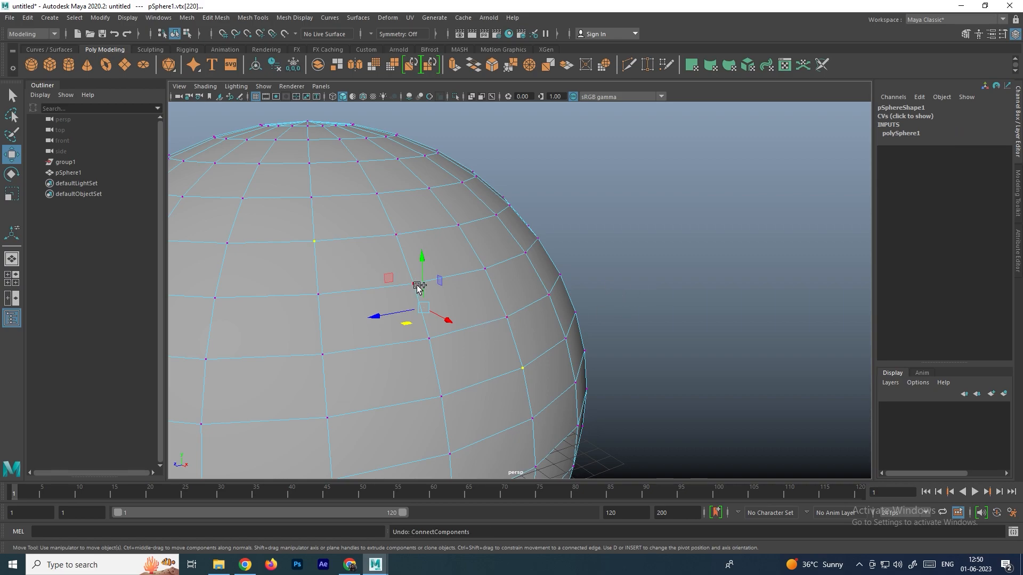
key("ctrl+z")
Connect four vertices running diagonally across three adjoining faces with Connect Components, then undo the connection
left_click(694, 285)
left_click_drag(538, 304, 475, 302, "alt")
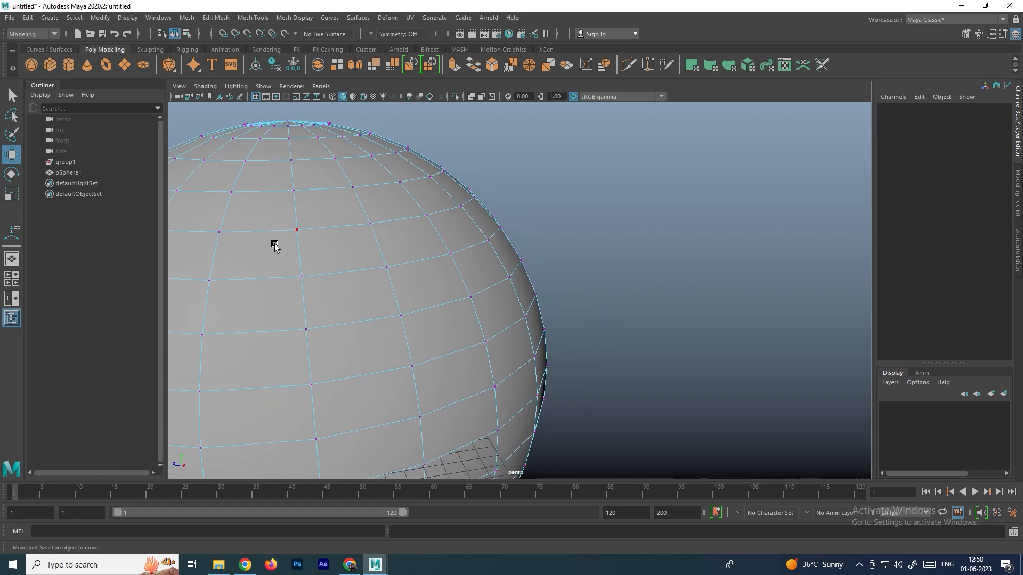
left_click(229, 237)
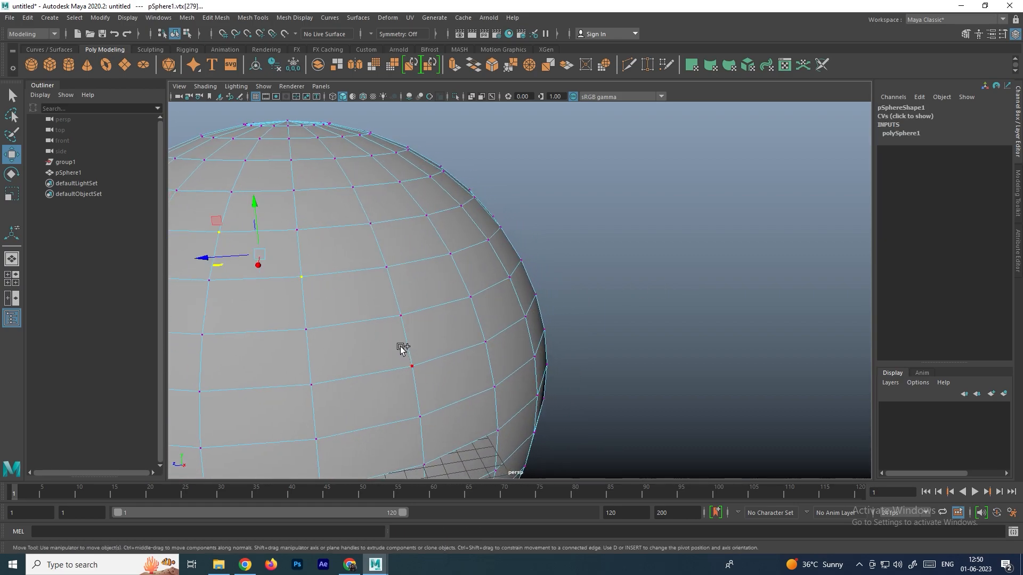
left_click(415, 365)
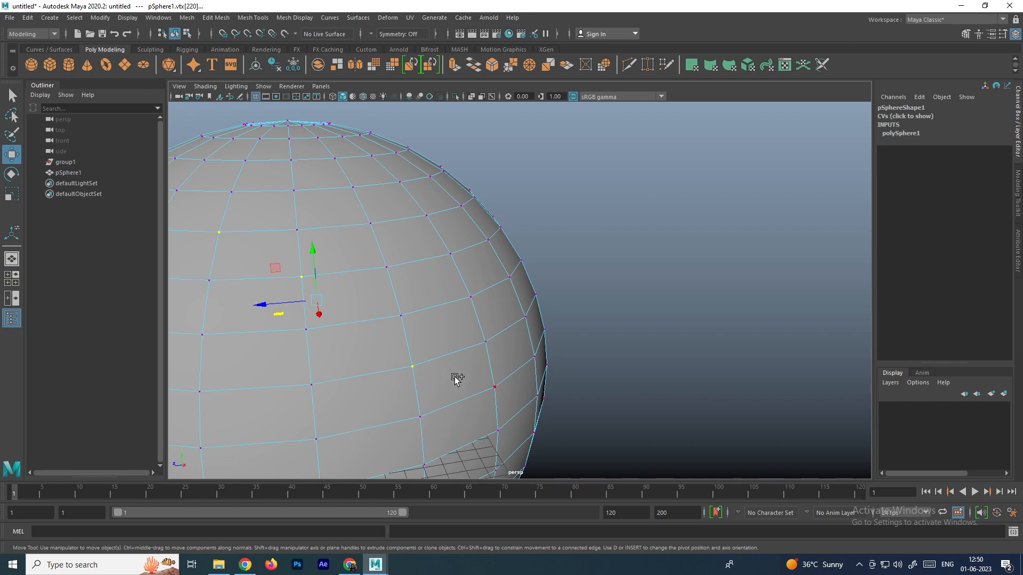
key("ctrl+z")
left_click(401, 317, "shift")
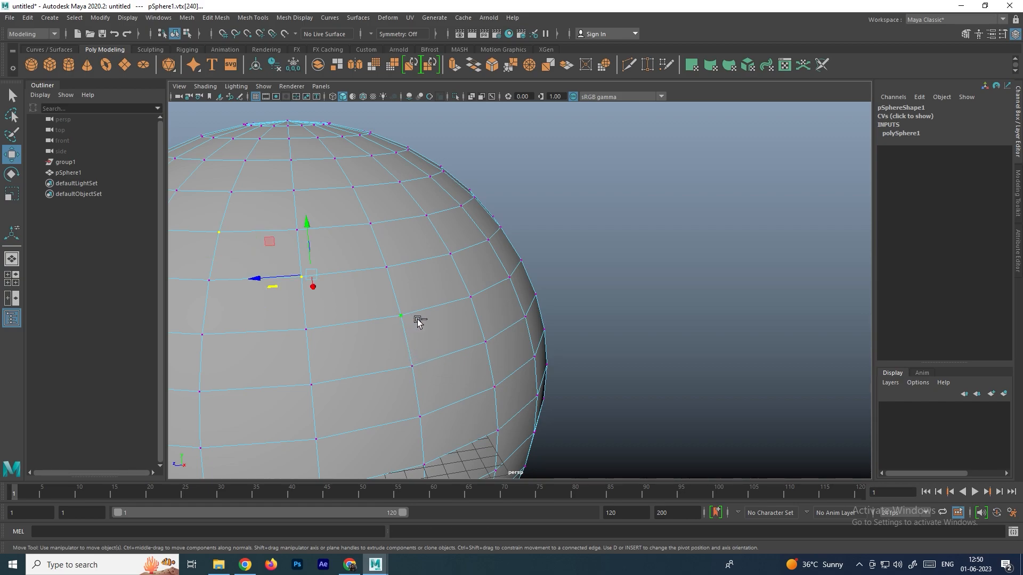
left_click(484, 341, "shift")
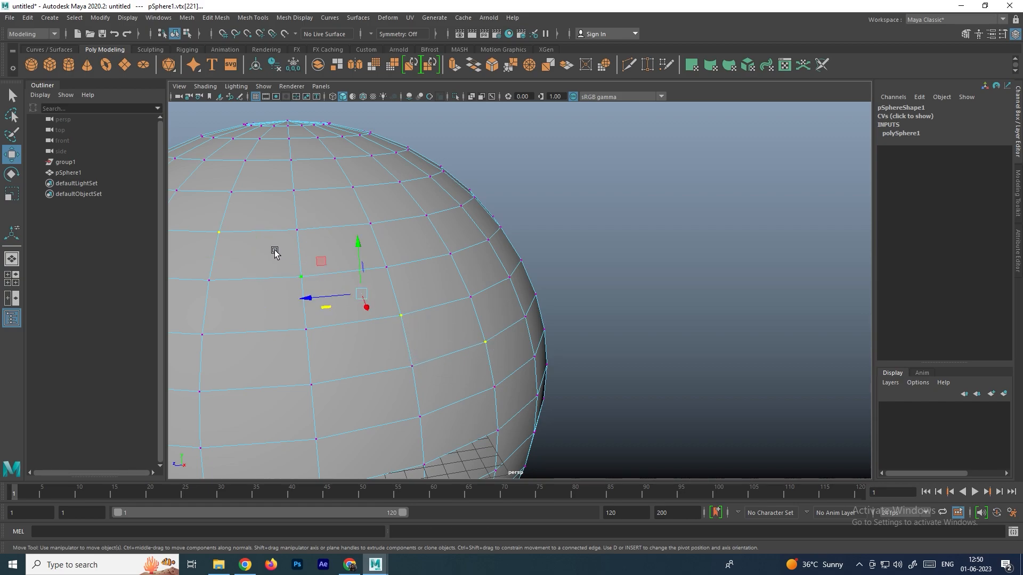
right_click_drag(420, 298, 418, 361, "shift")
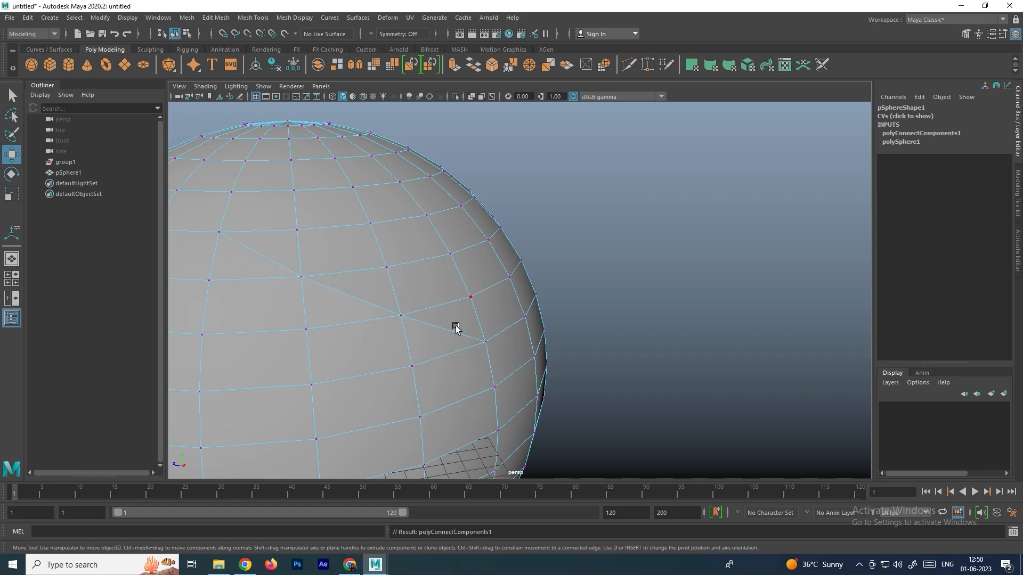
key("ctrl+z")
Connect four vertices running diagonally across three adjoining sphere faces with Connect Components
left_click(220, 233)
left_click(306, 329, "shift")
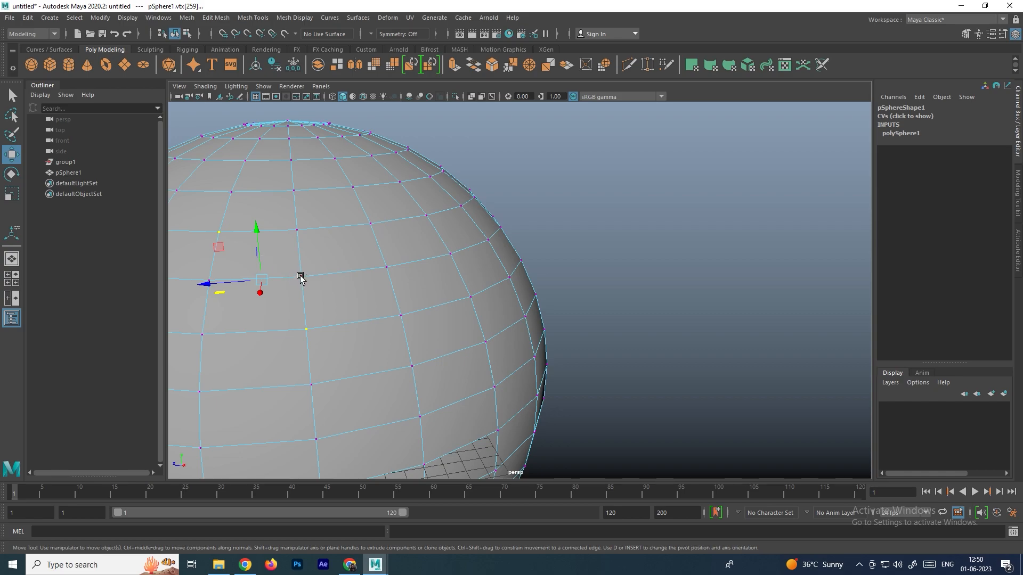
key("ctrl+z")
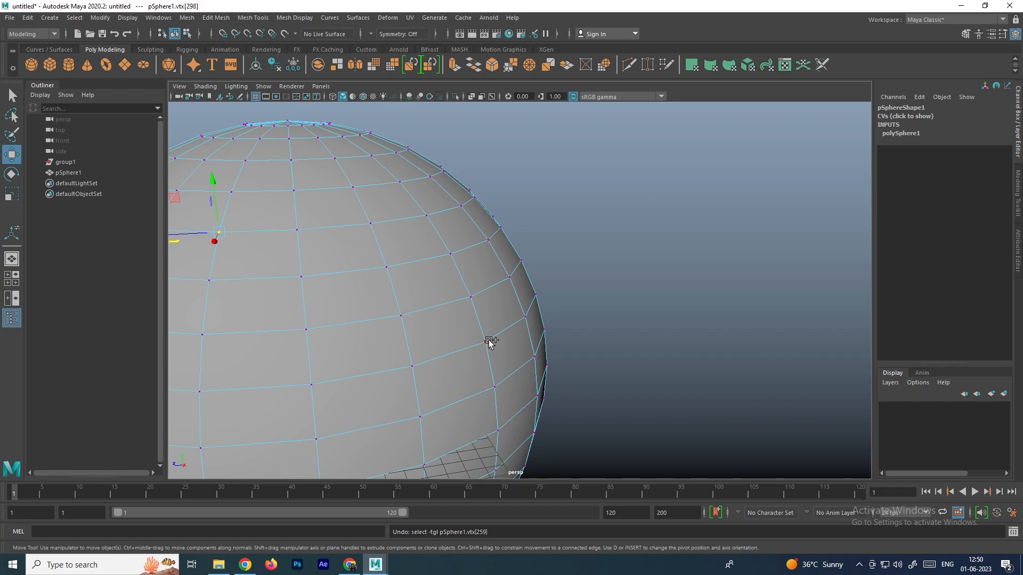
left_click(299, 278, "shift")
left_click(401, 316, "shift")
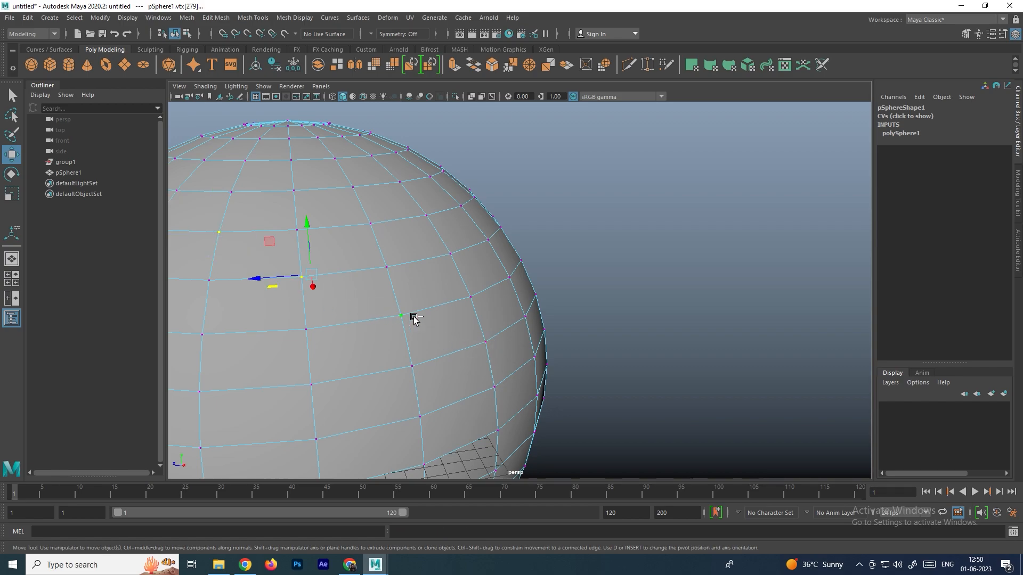
left_click(485, 342, "shift")
right_click_drag(473, 310, 468, 370, "shift")
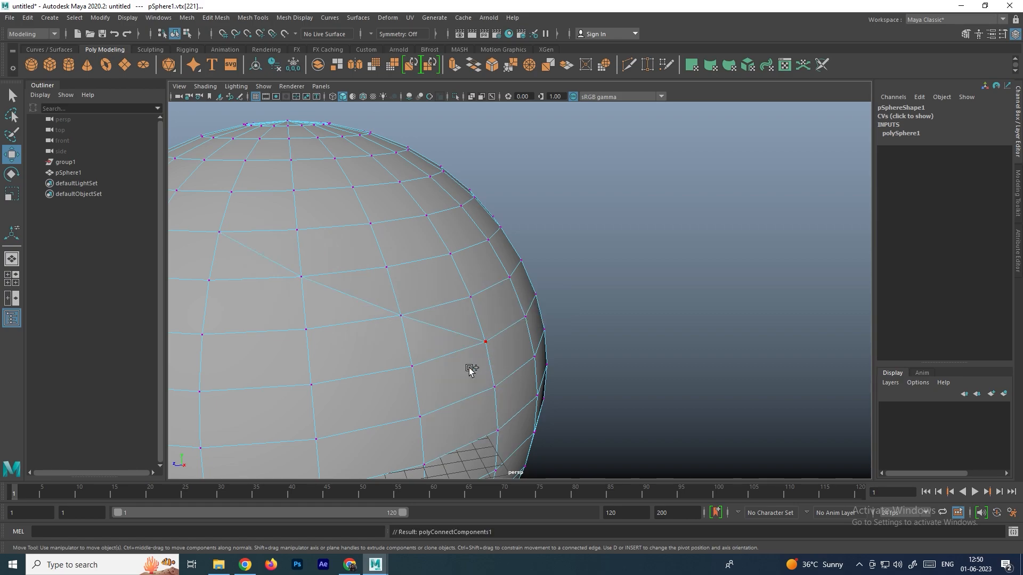
Select a triangular face in each of the three split quads along the diagonal and extrude the three faces
left_click(609, 274)
scroll(473, 307, "down", 3)
left_click_drag(473, 307, 374, 297, "alt")
scroll(341, 261, "up", 3)
right_click_drag(300, 221, 297, 230)
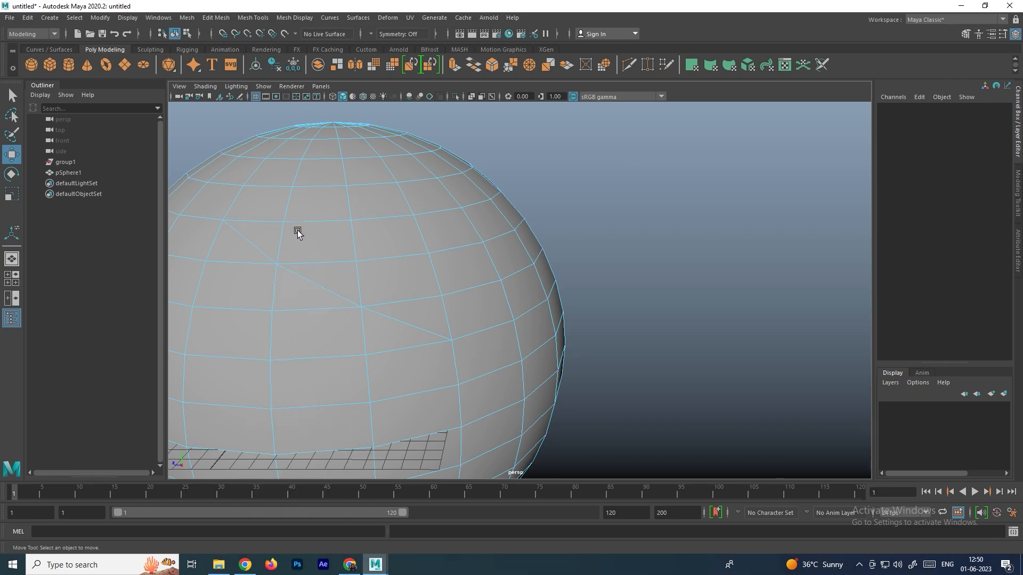
left_click(267, 230)
left_click(286, 289, "shift")
left_click(424, 318, "shift")
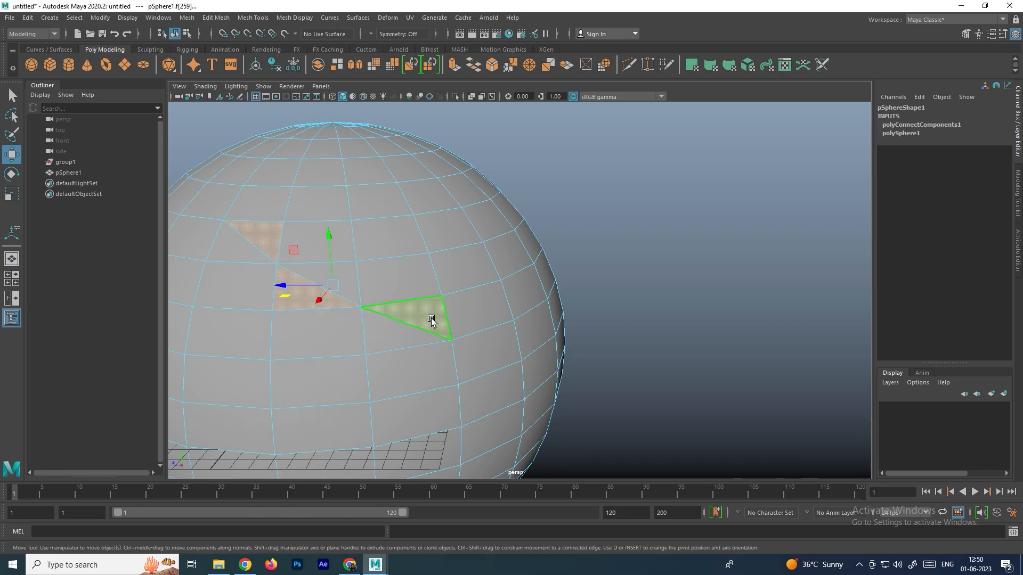
right_click_drag(427, 311, 424, 342, "shift")
left_click_drag(458, 283, 568, 217, "alt")
left_click_drag(587, 182, 574, 197)
left_click_drag(669, 183, 611, 211, "alt")
Return the sphere to object selection, preview the extruded faces smoothed, and undo back to the plain sphere
right_click_drag(491, 209, 546, 192)
key("q")
left_click(554, 197)
left_click_drag(465, 257, 503, 269, "alt")
left_click(502, 269)
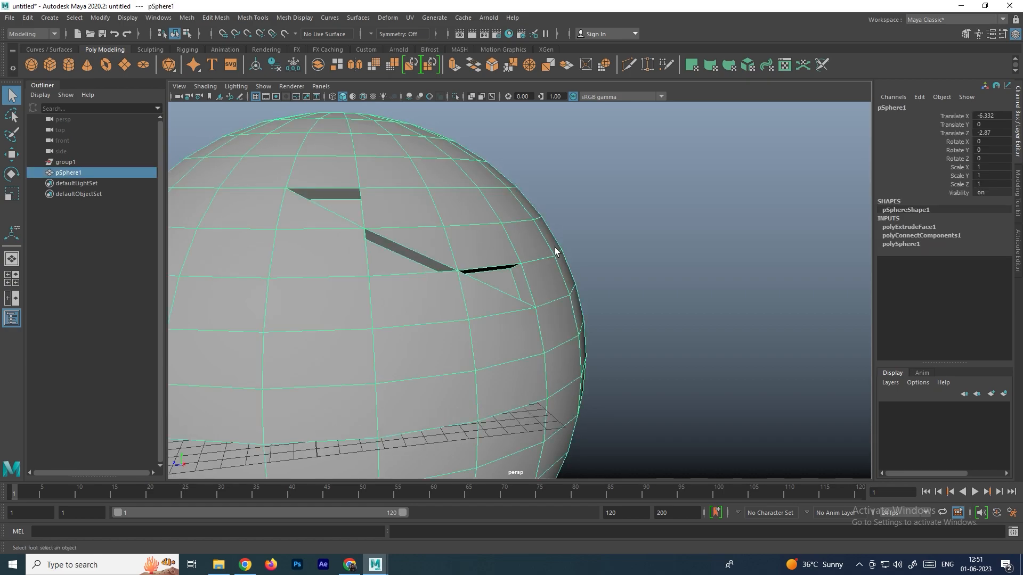
key("3")
left_click(583, 240)
left_click_drag(583, 240, 409, 279, "alt")
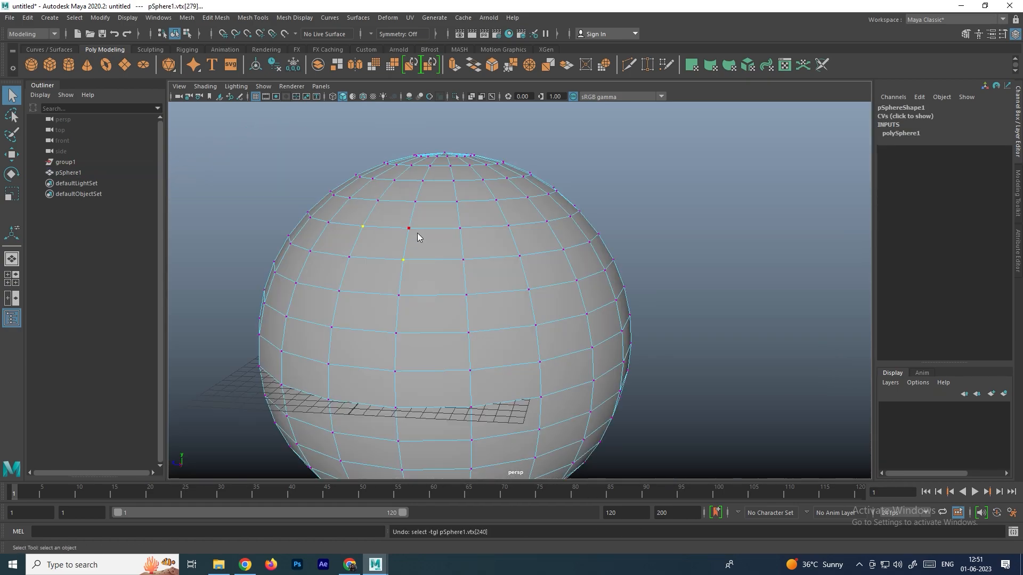
Return the sphere to object selection and draw a polygon cube beside it, about 32 wide, 26 high and 26 deep
right_click_drag(417, 238, 600, 206)
left_click(600, 206)
left_click(422, 265)
scroll(456, 258, "down", 5)
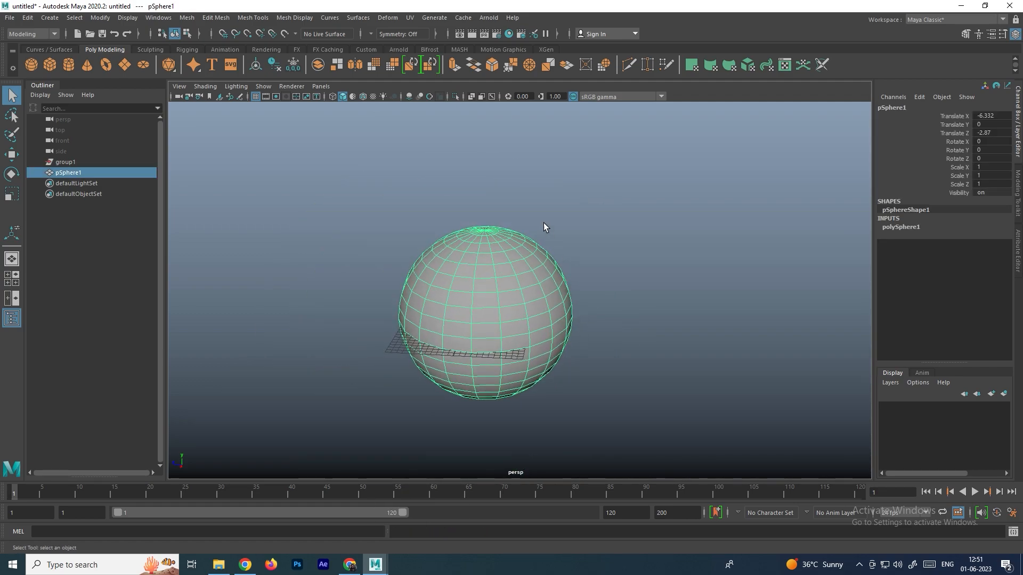
left_click(50, 64)
left_click_drag(417, 312, 365, 281, "alt")
scroll(423, 285, "up", 8)
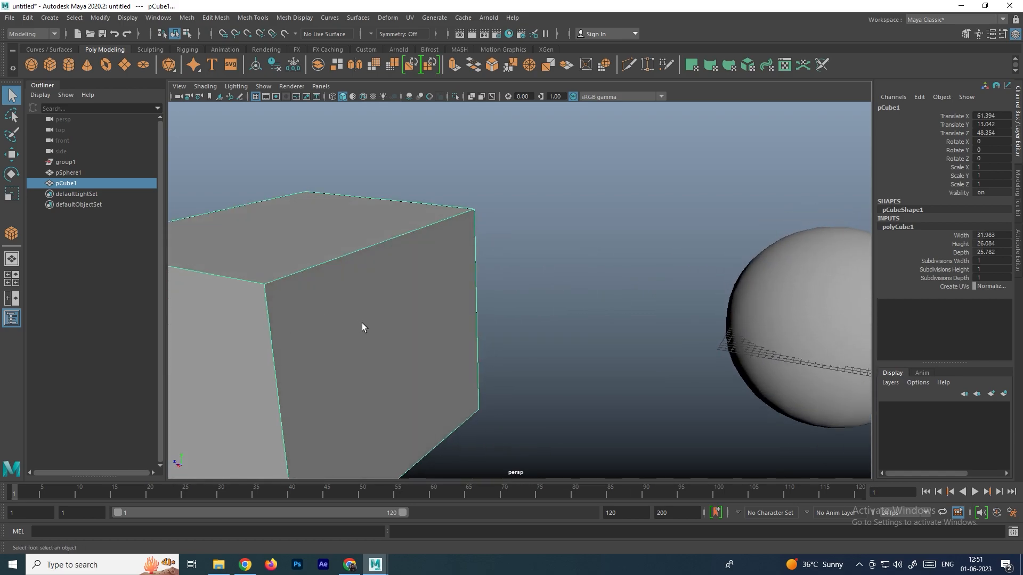
Try Connect Components on selected vertices of the cube
scroll(359, 322, "down", 5)
left_click_drag(460, 318, 373, 334, "alt")
left_click_drag(477, 335, 426, 323, "alt")
right_click_drag(420, 271, 322, 270)
left_click_drag(325, 279, 414, 352)
right_click_drag(537, 274, 535, 337, "shift")
key("w")
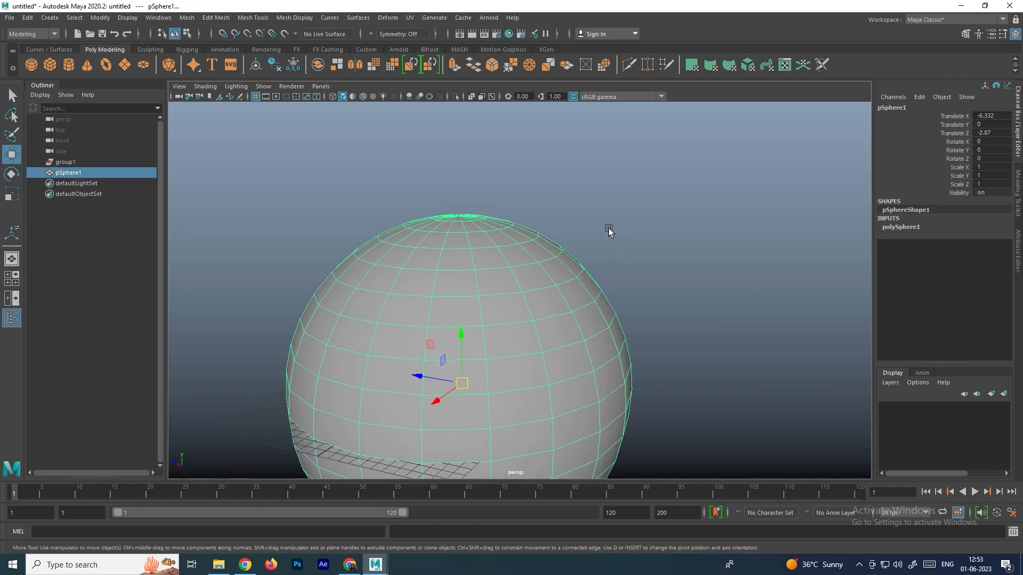
Extrude a vertex on the sphere's upper right side into a spike with width 1 and length 4.9
left_click(608, 229)
left_click(507, 331)
scroll(507, 331, "down", 3)
scroll(520, 337, "up", 3)
scroll(559, 328, "up", 5)
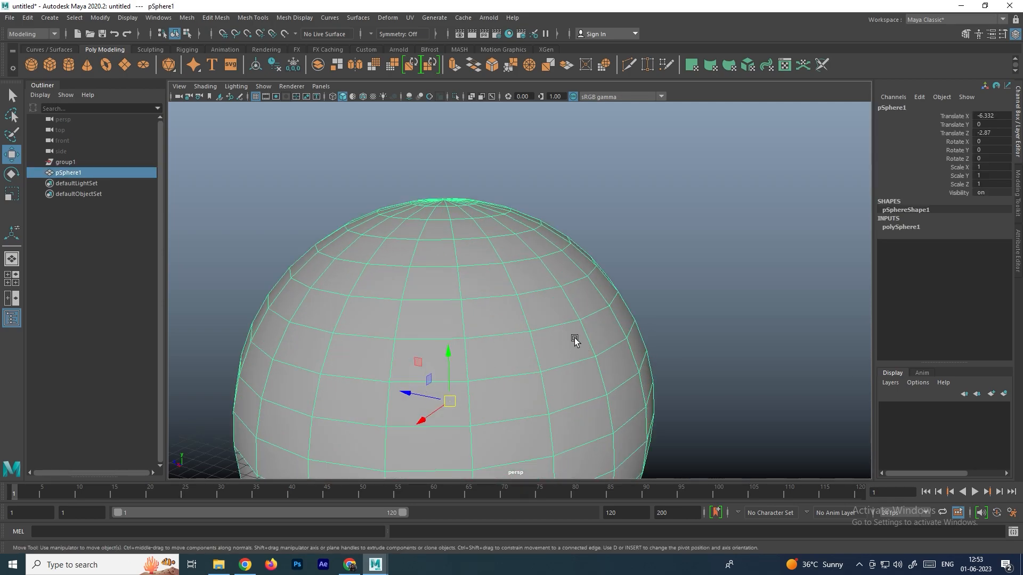
mouse_move(530, 314)
right_mouse_down()
mouse_move(511, 305)
mouse_move(529, 298)
mouse_move(528, 318)
mouse_move(538, 318)
right_mouse_up()
left_click(515, 298)
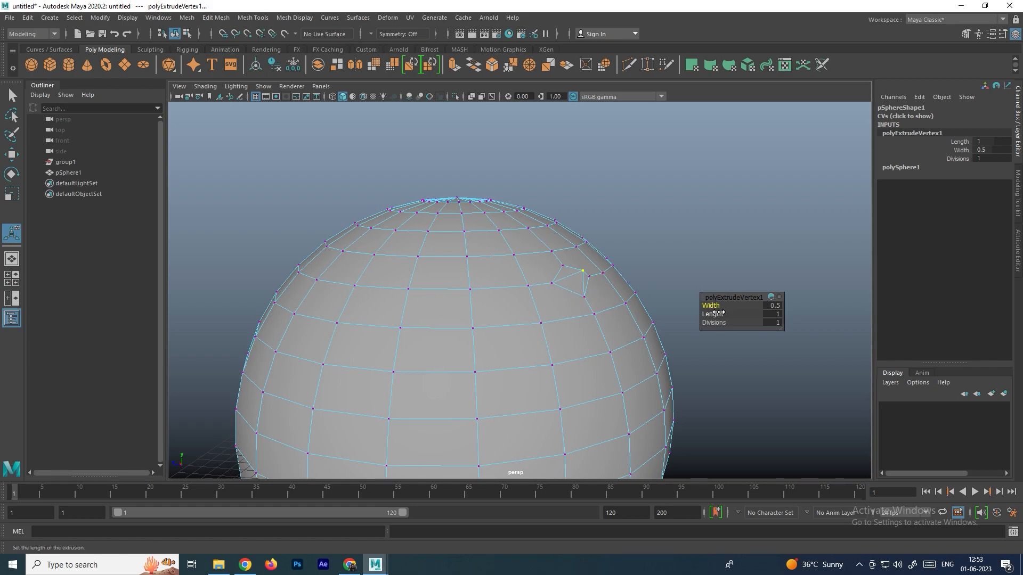
left_click_drag(719, 314, 741, 319)
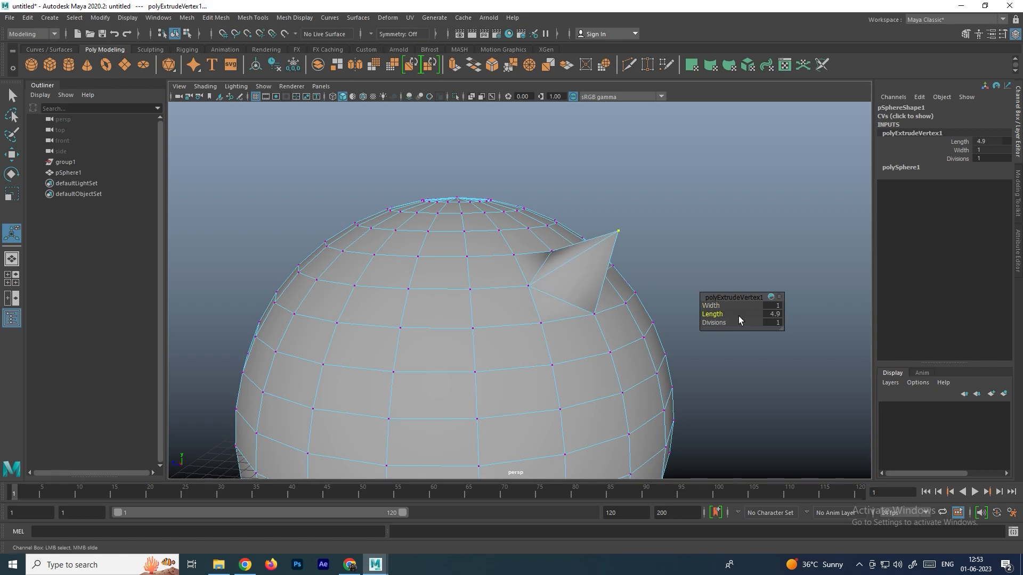
left_click(694, 233)
Extrude a vertex on the sphere's upper left side into a matching second spike
left_click_drag(578, 270, 484, 289, "alt")
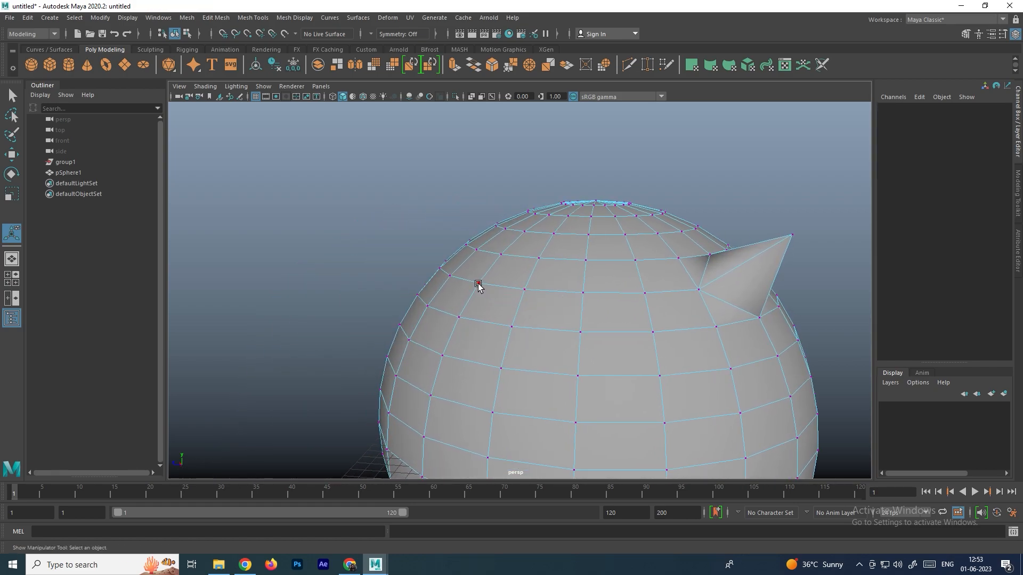
left_click(478, 284)
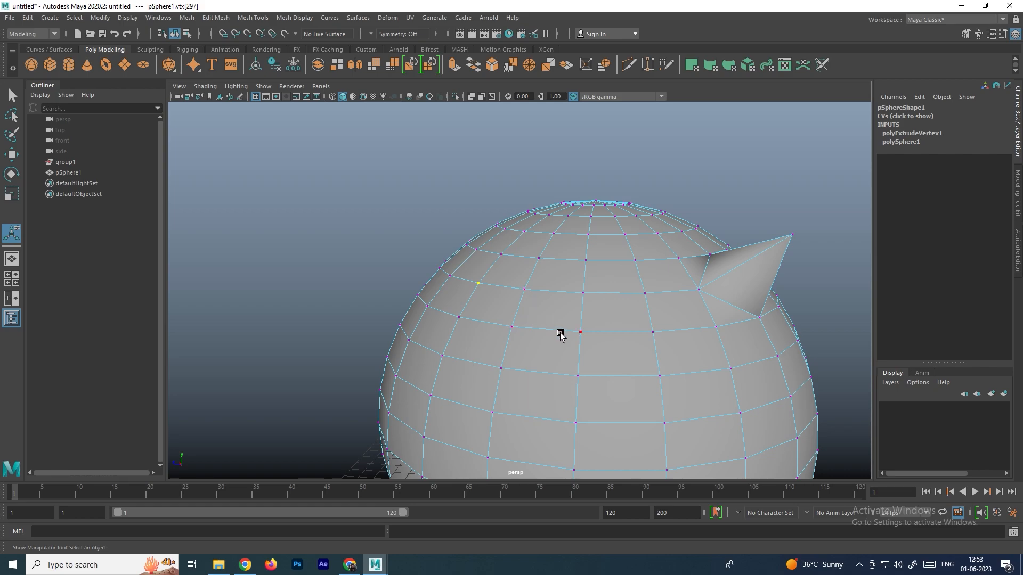
key("ctrl+e")
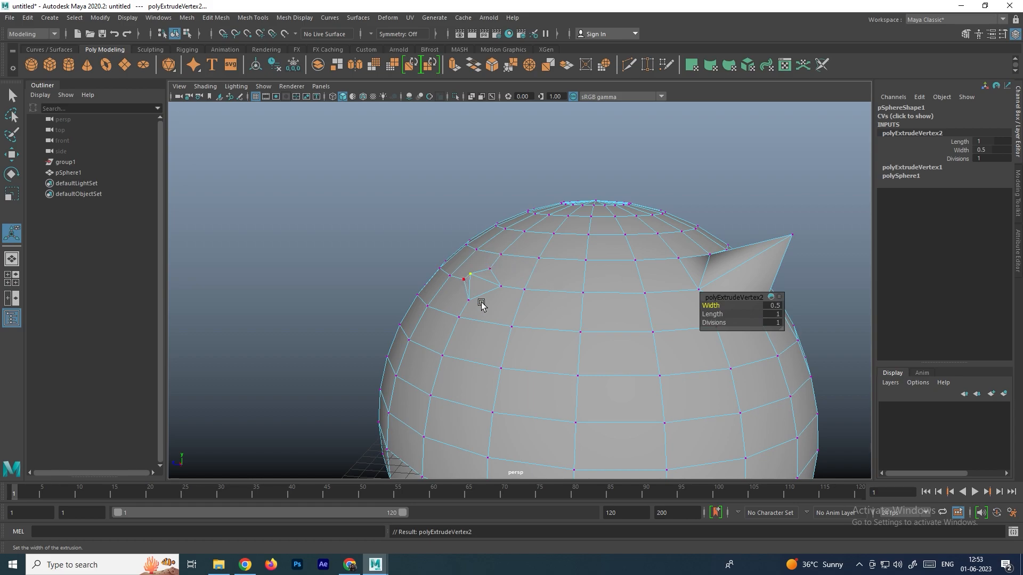
left_click_drag(524, 295, 553, 295, "alt")
left_click_drag(714, 307, 739, 315)
left_click_drag(618, 259, 589, 270, "alt")
right_click_drag(592, 256, 559, 278)
left_click(562, 251)
right_click(560, 250, "shift")
key("ctrl+z")
Extrude a third vertex lower on the sphere, below the upper left spike, with width 0.5 and length 1
middle_click_drag(559, 341, 571, 248, "alt")
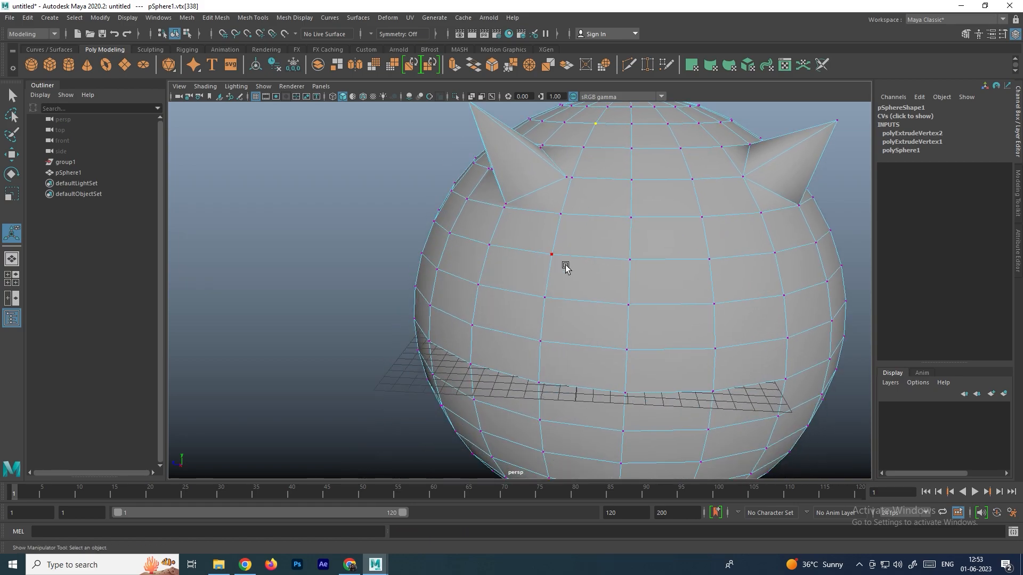
left_click(543, 341)
key("ctrl+e")
left_click_drag(589, 338, 469, 332, "alt")
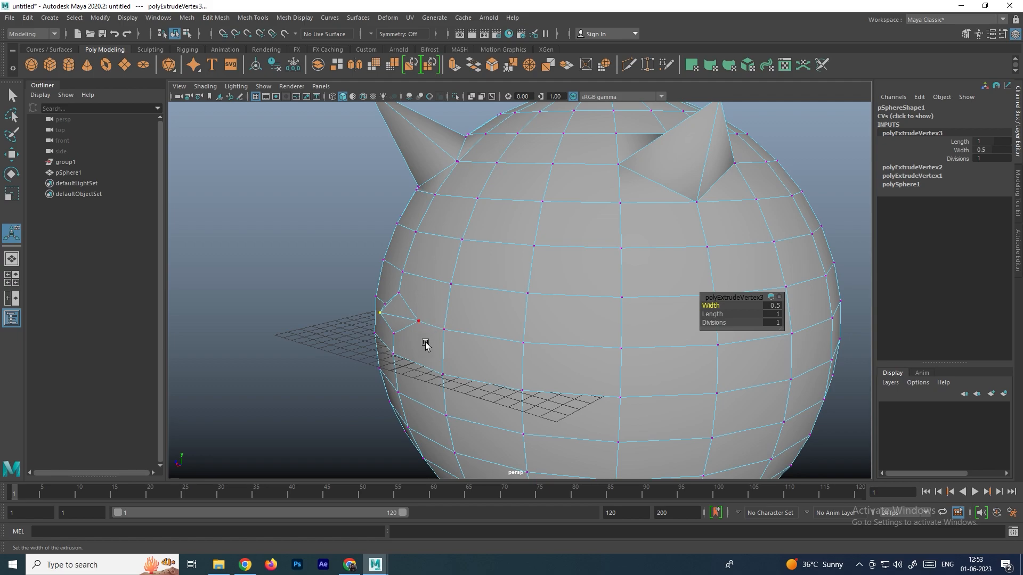
Connect two diagonally opposite vertices of a face between the spikes with Connect Components
key("w")
right_click_drag(513, 246, 473, 243)
left_click(469, 243)
left_click(527, 294, "shift")
right_click_drag(510, 266, 511, 329, "shift")
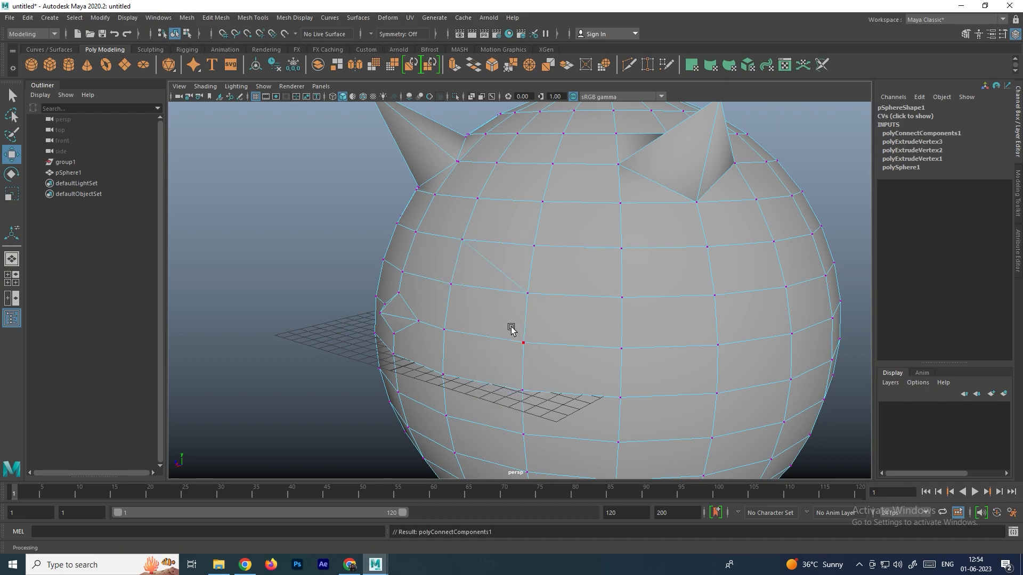
Connect a second pair of diagonally opposite vertices, lower on the sphere, by repeating Connect Components
left_click(621, 347)
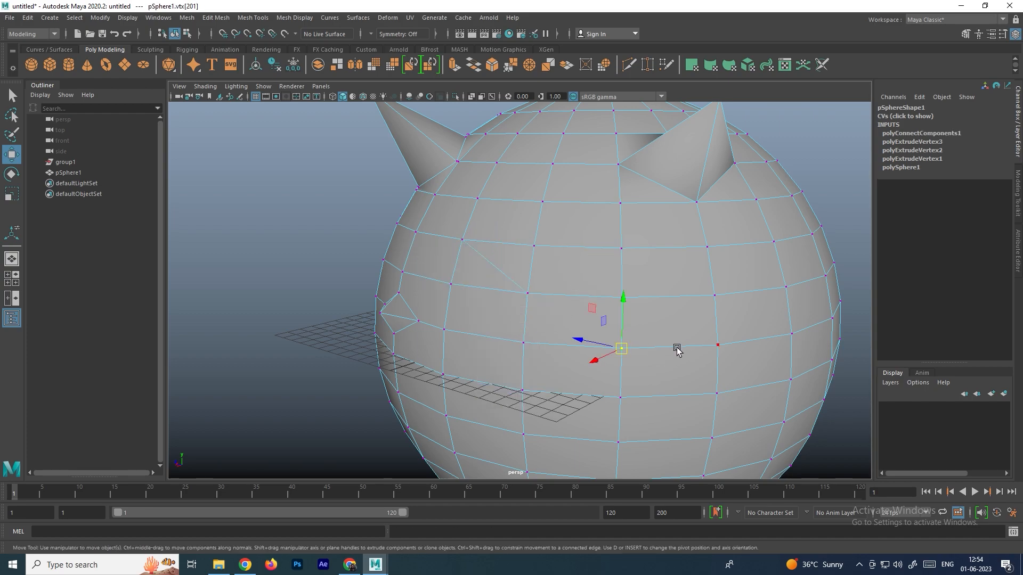
key("g")
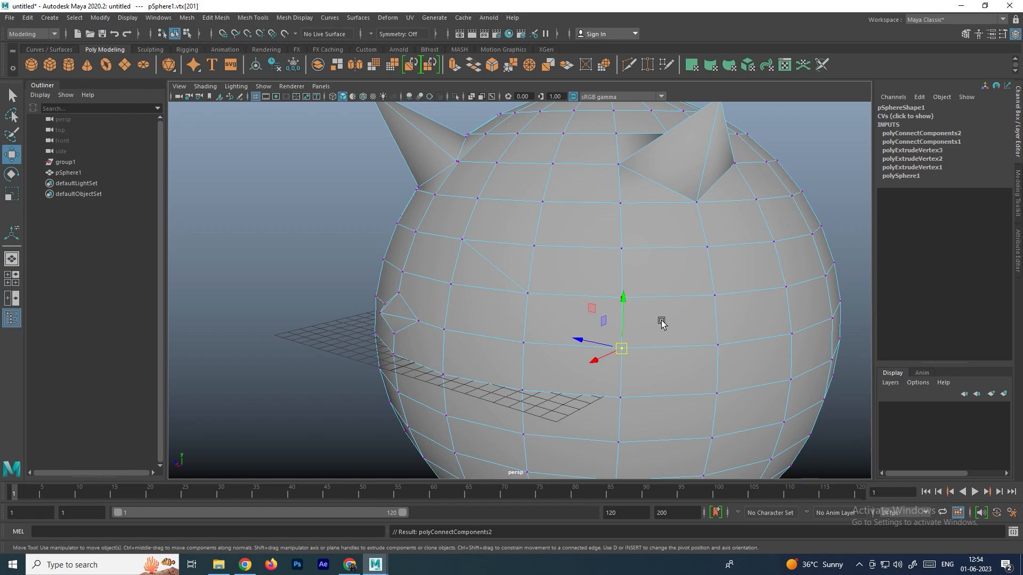
key("ctrl+z")
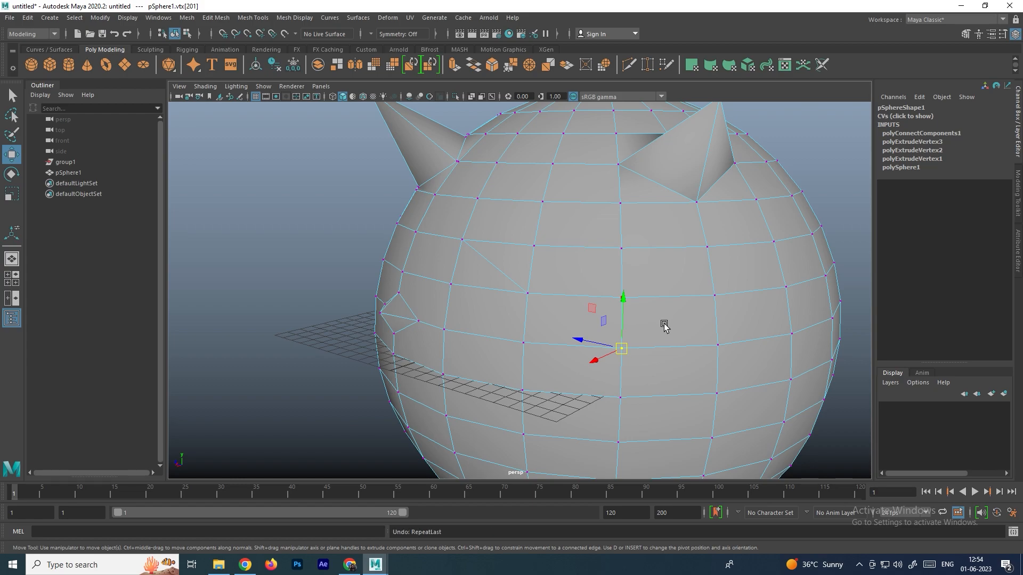
left_click(717, 393, "shift")
key("g")
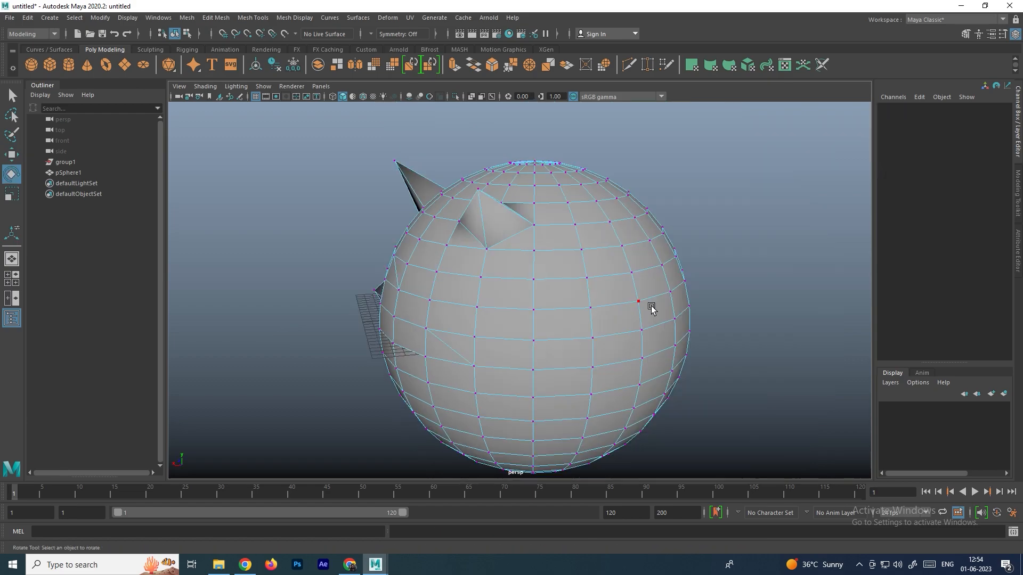
Try extruding a vertex on the unspiked side of the sphere, and undo the extrusion
left_click(647, 304)
key("ctrl+e")
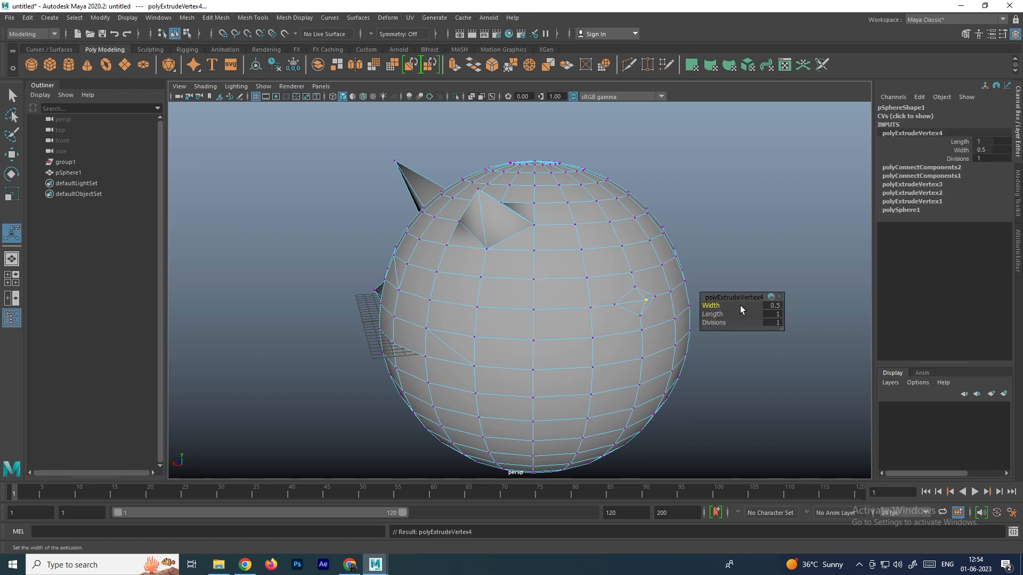
key("ctrl+z")
key("shift+z")
key("ctrl+z")
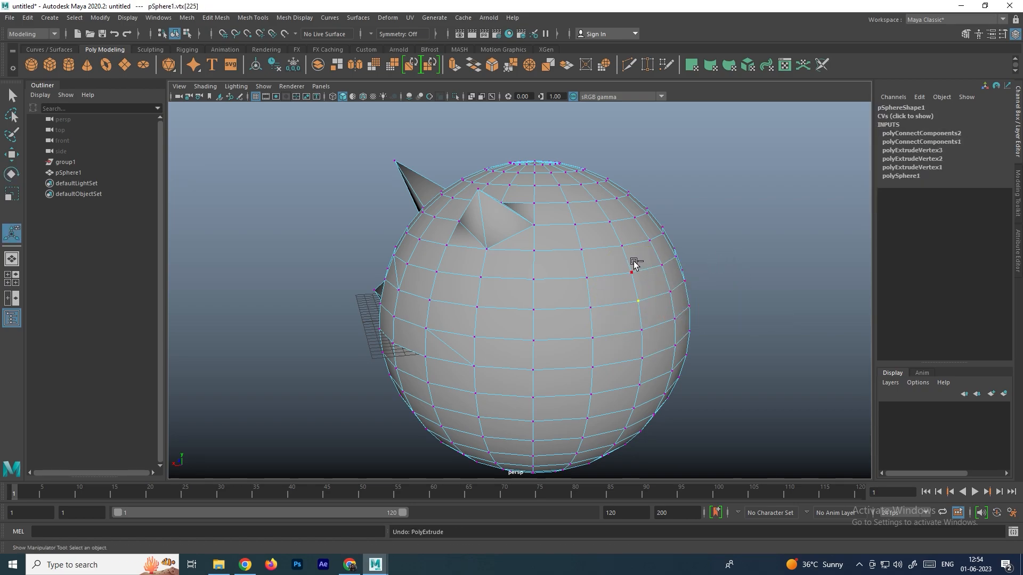
right_click_drag(593, 263, 654, 238)
left_click(708, 201)
left_click(613, 263)
right_click_drag(595, 270, 590, 305)
key("ctrl+z")
left_click(687, 242)
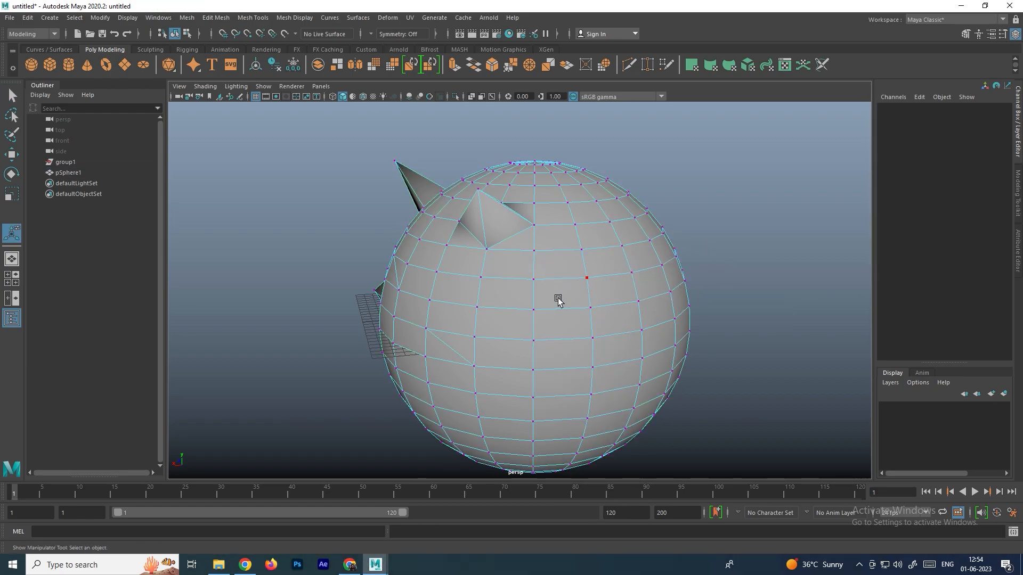
Extrude a vertex in the middle of the sphere's unspiked side into a fourth spike
left_click(535, 310)
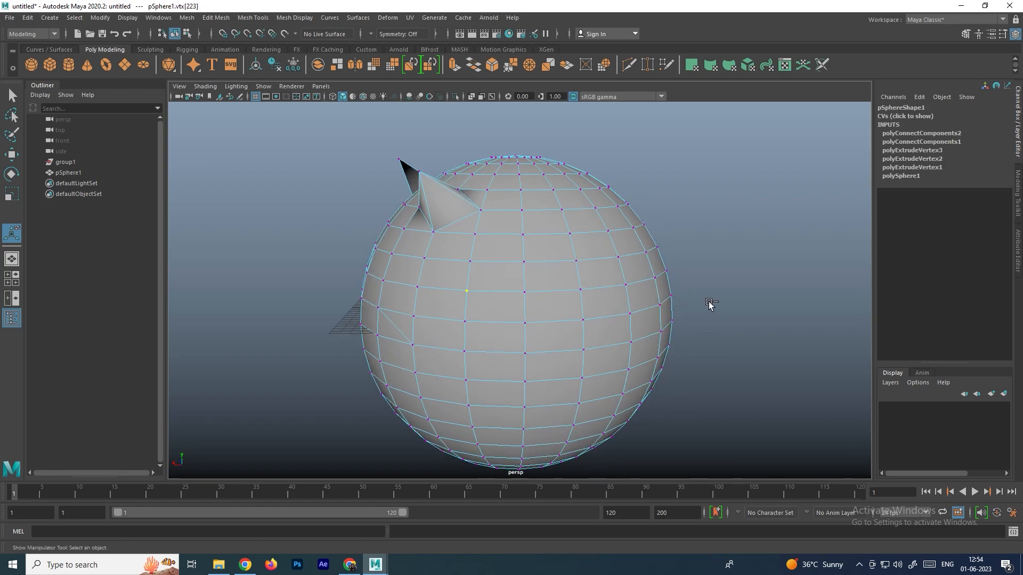
key("ctrl+e")
left_click_drag(685, 304, 719, 314, "alt")
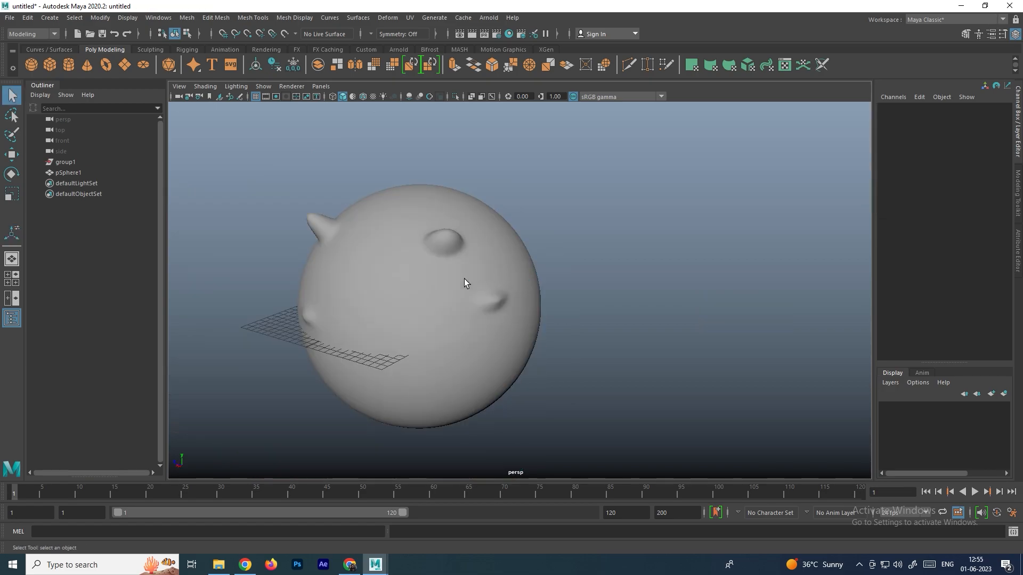
Select the smoothed sphere and examine its rounded spikes and diagonal connections from several angles
left_click(465, 282)
left_click_drag(465, 283, 528, 279, "alt")
left_click(740, 269)
left_click(597, 267)
left_click_drag(597, 266, 558, 277, "alt")
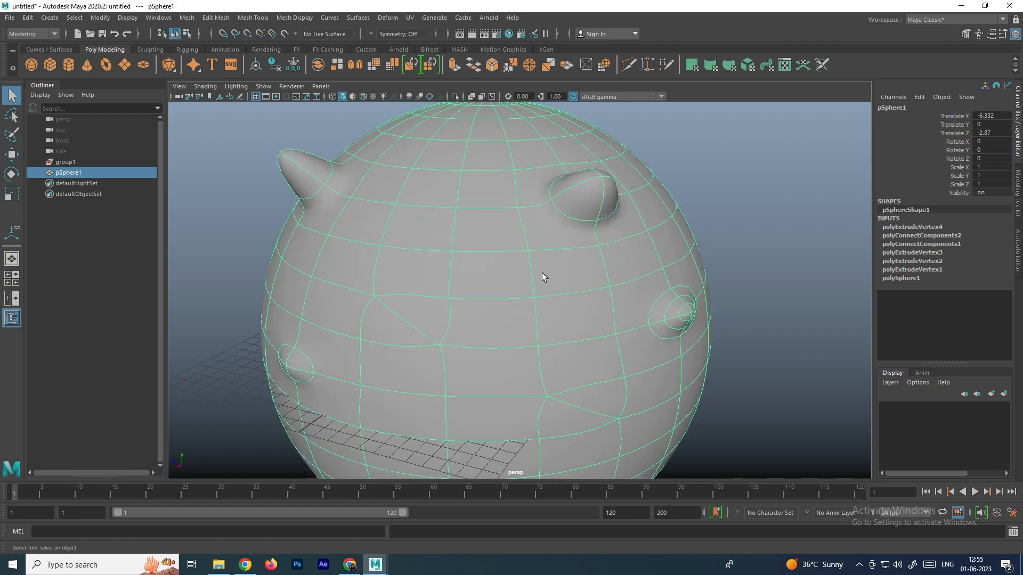
Review the vertex, face and edge selection modes on the smoothed sphere, and select a horizontal edge between the two upper spikes
right_click_drag(509, 267, 466, 261)
left_click(534, 297)
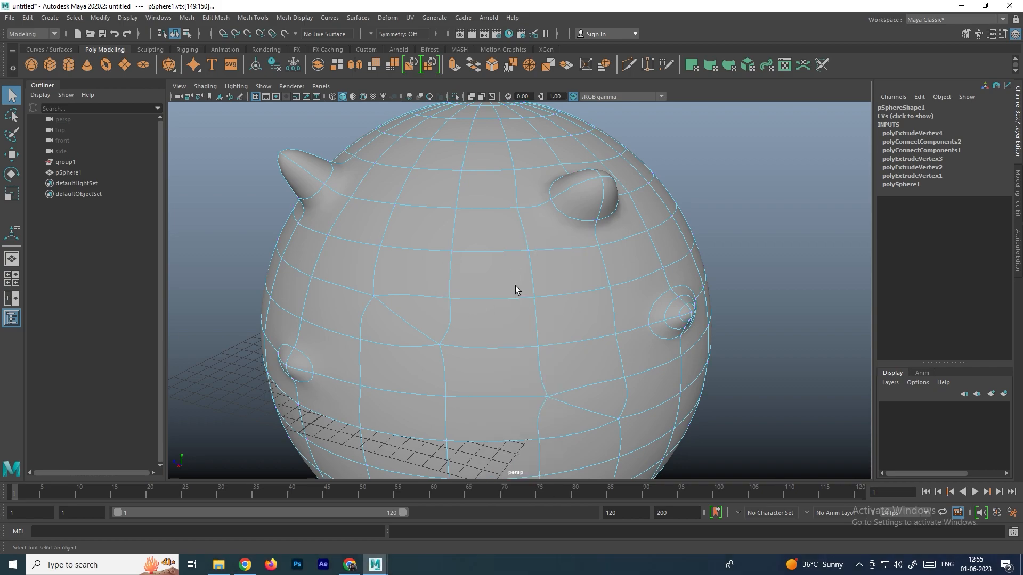
key("F11")
left_click(502, 277)
key("F9")
mouse_move(516, 285)
right_mouse_down("shift")
mouse_move(552, 289)
mouse_move(559, 268)
mouse_move(440, 263)
right_mouse_up("shift")
mouse_move(499, 277)
right_mouse_down("shift")
mouse_move(538, 269)
mouse_move(477, 274)
mouse_move(557, 341)
mouse_move(515, 299)
mouse_move(527, 284)
mouse_move(516, 271)
mouse_move(566, 241)
mouse_move(560, 251)
mouse_move(509, 259)
mouse_move(507, 251)
right_mouse_up("shift")
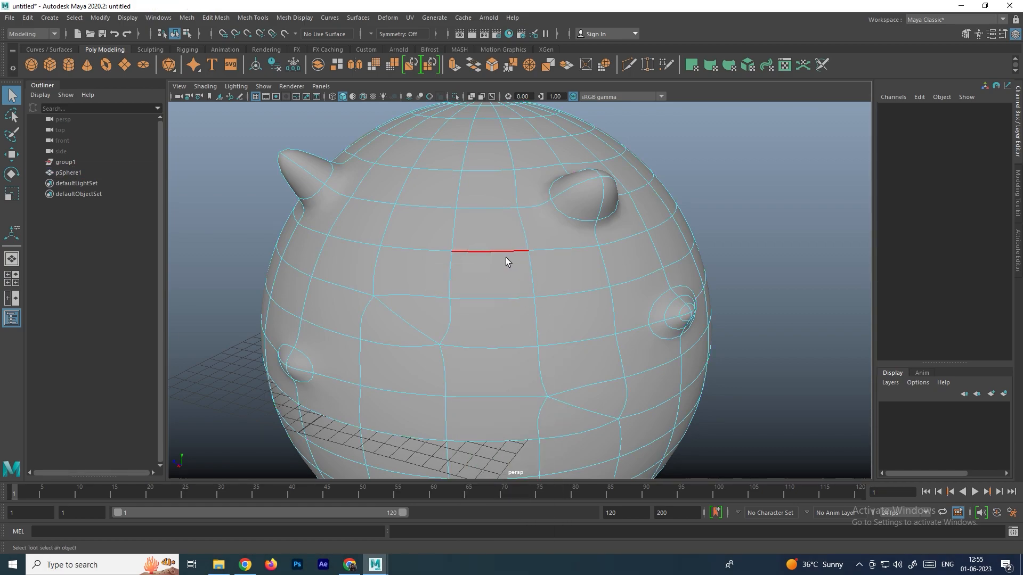
left_click(506, 261)
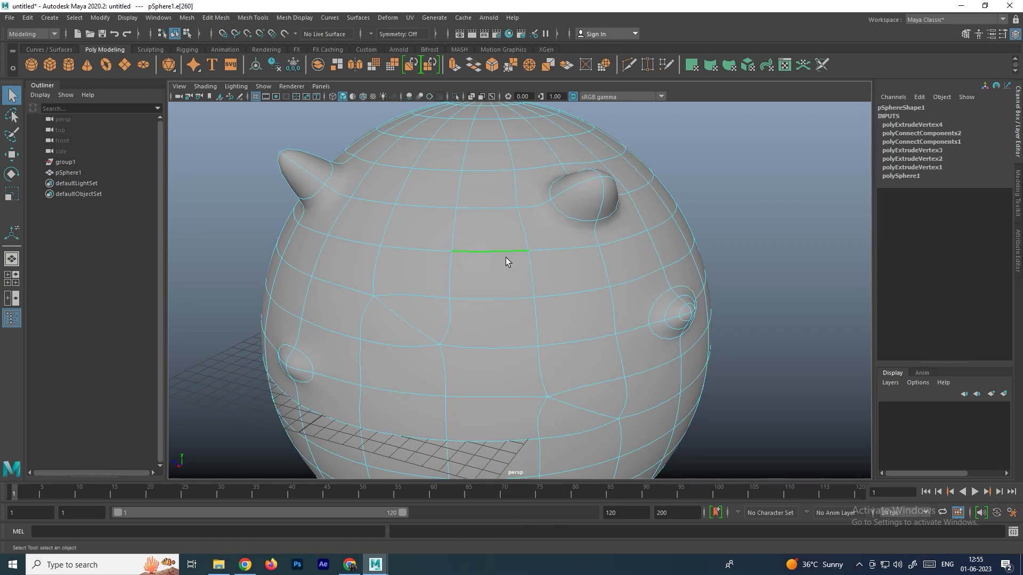